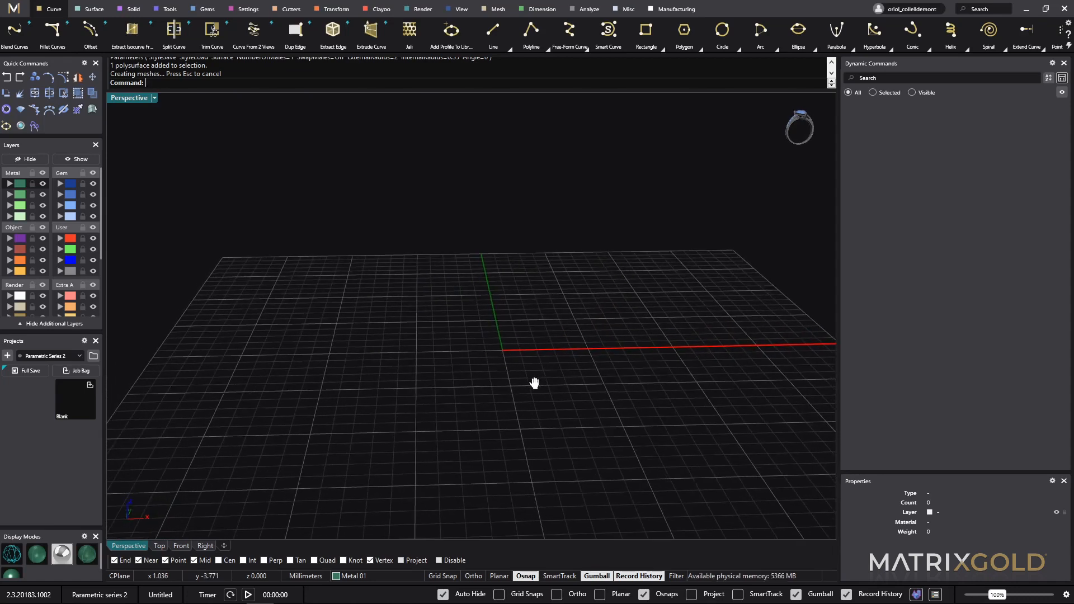
- In the Front view, draw a grid-snapped arc from (2, 10) to (-2, 10) passing through (0, -10)
click(184, 550)
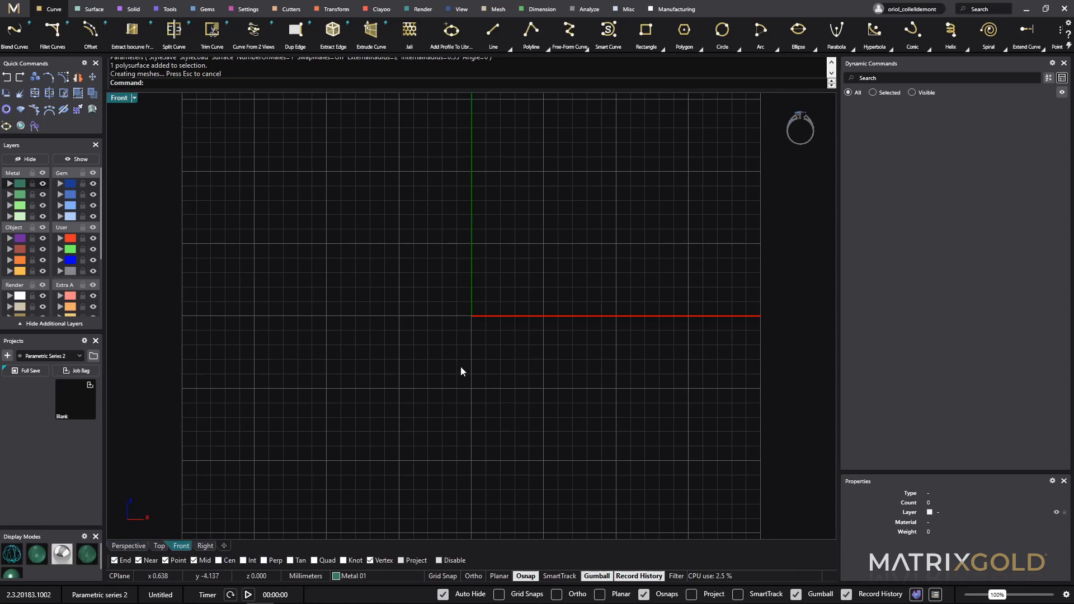
click(443, 576)
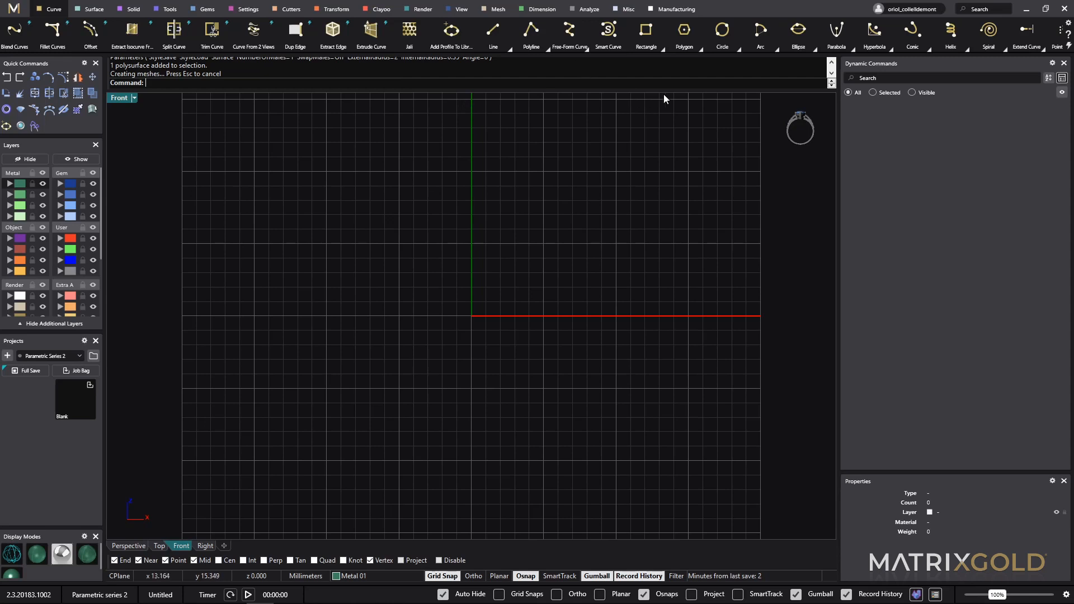
click(777, 48)
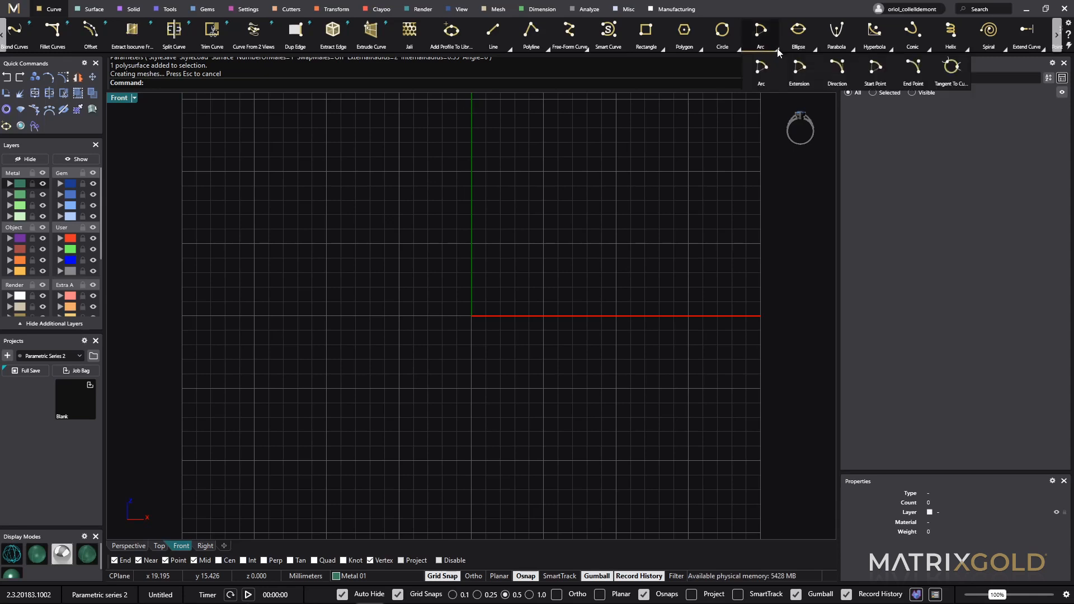
click(871, 73)
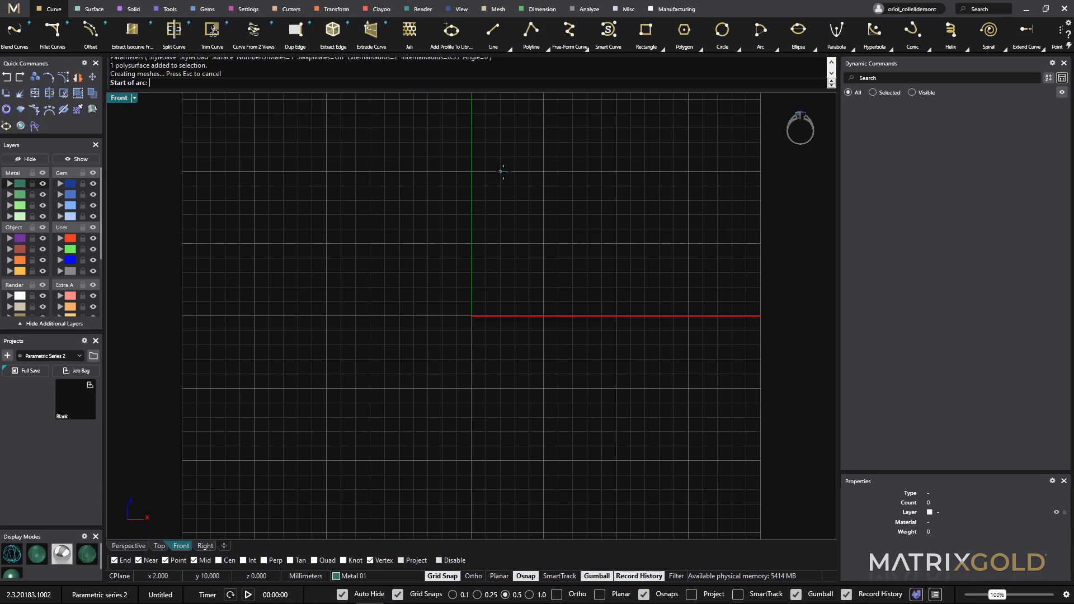
click(501, 171)
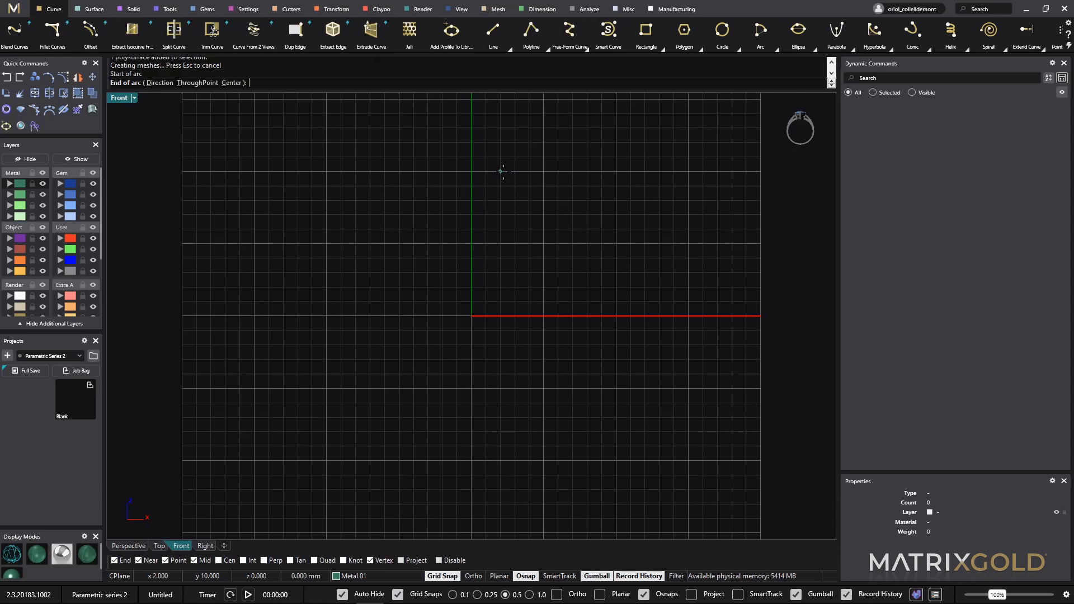
click(444, 172)
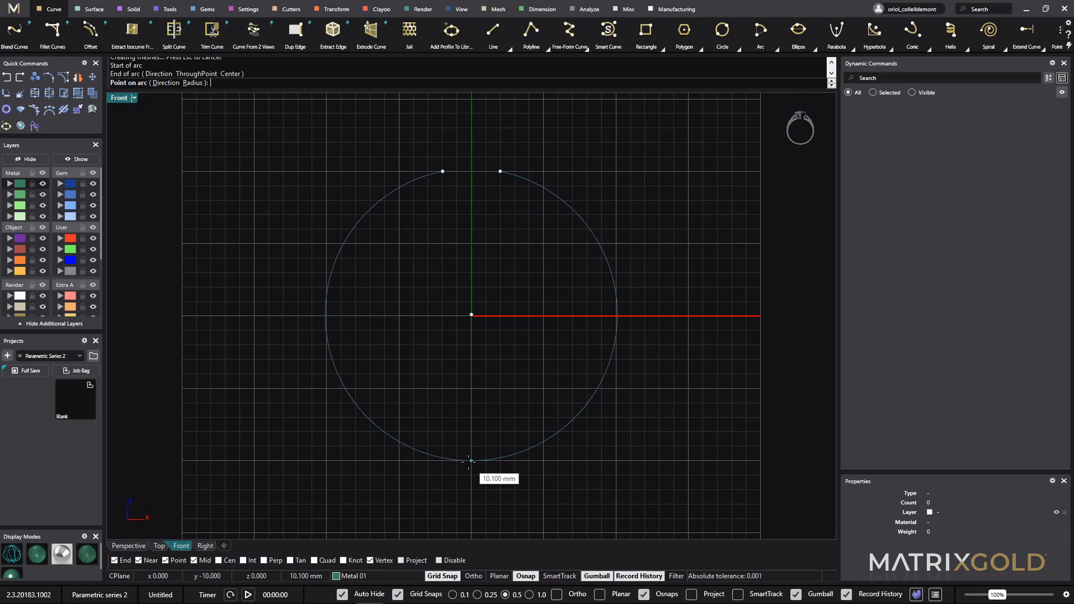
click(468, 460)
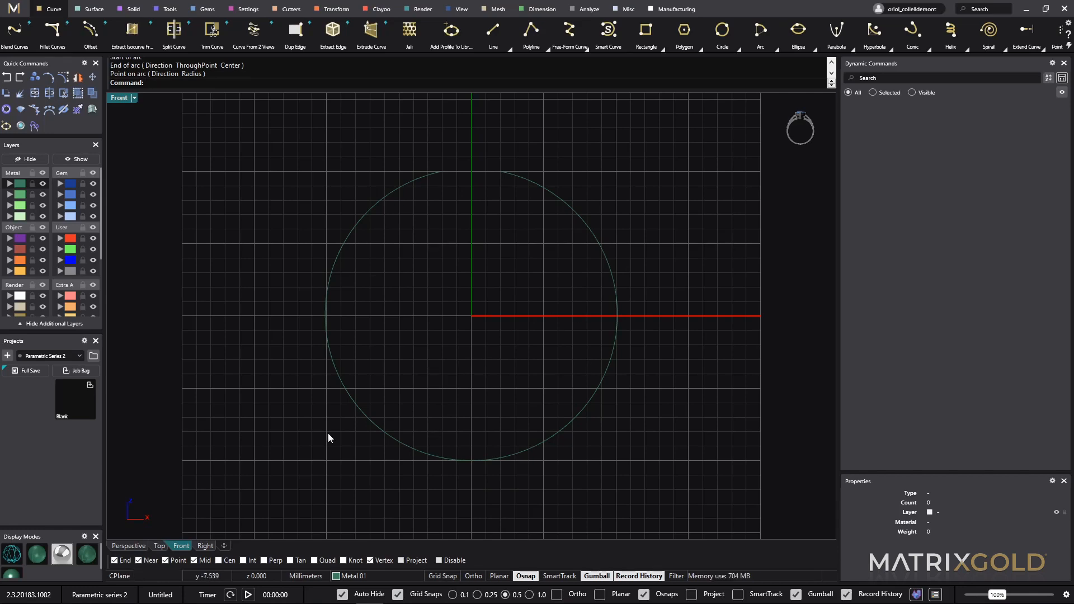
- Place a profile on the arc's open end with Profile Placer, rotating it by 90° and then 180° within its own plane
click(129, 546)
right_drag(199, 471, 485, 343)
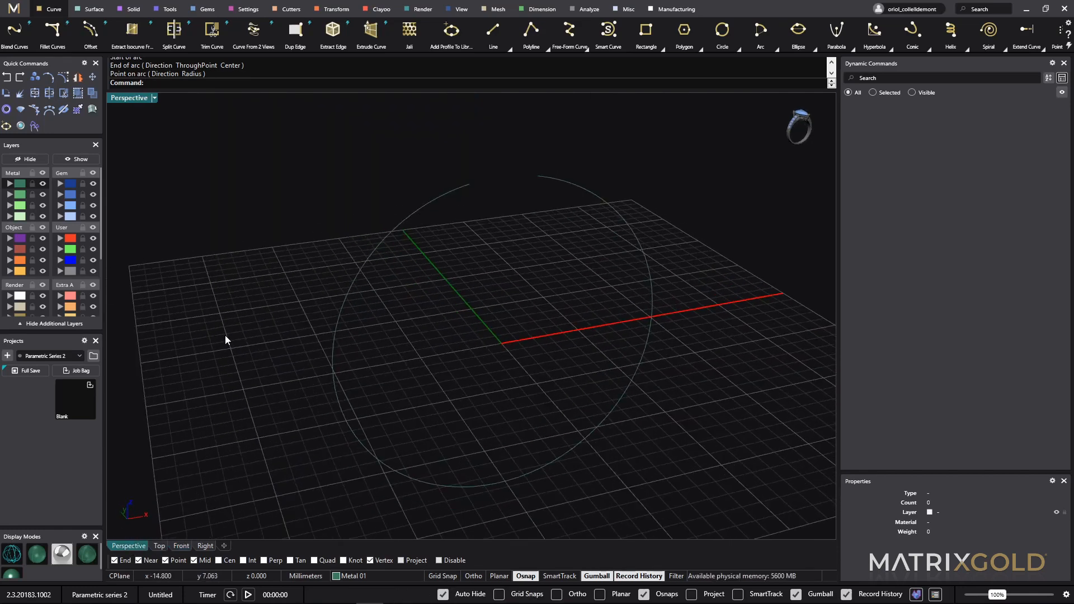
click(34, 126)
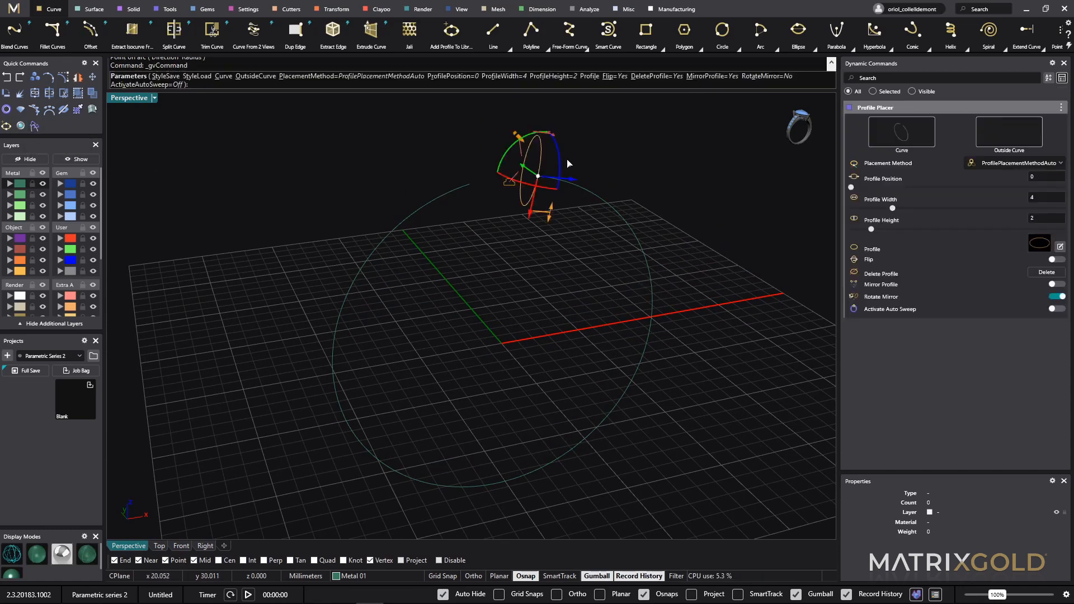
mouse_move(568, 163)
right_down()
mouse_move(632, 232)
mouse_move(565, 158)
right_up()
click(546, 148)
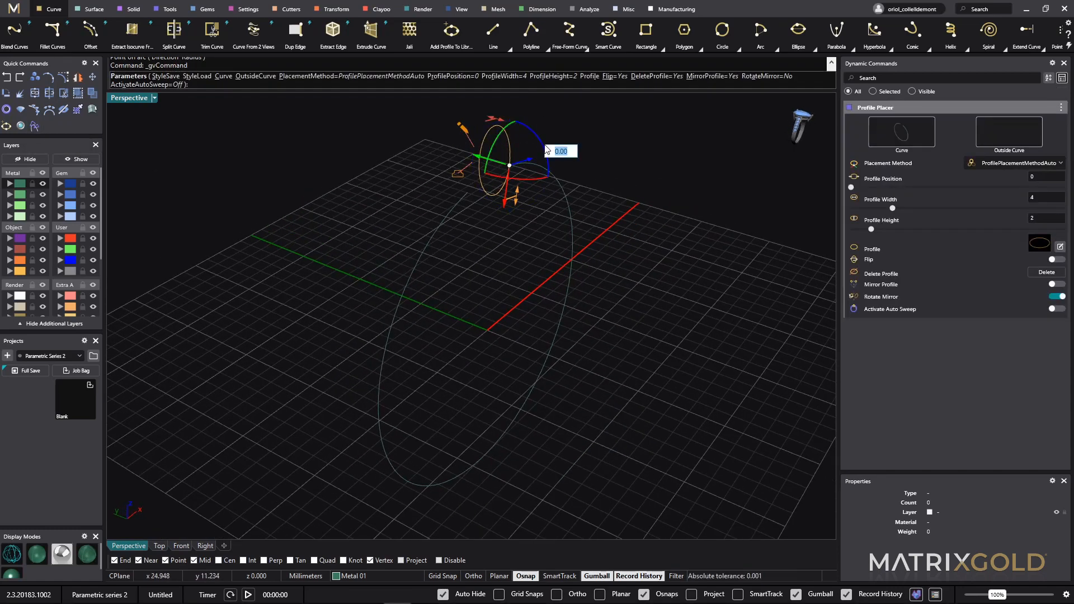
text(90)
key(Return)
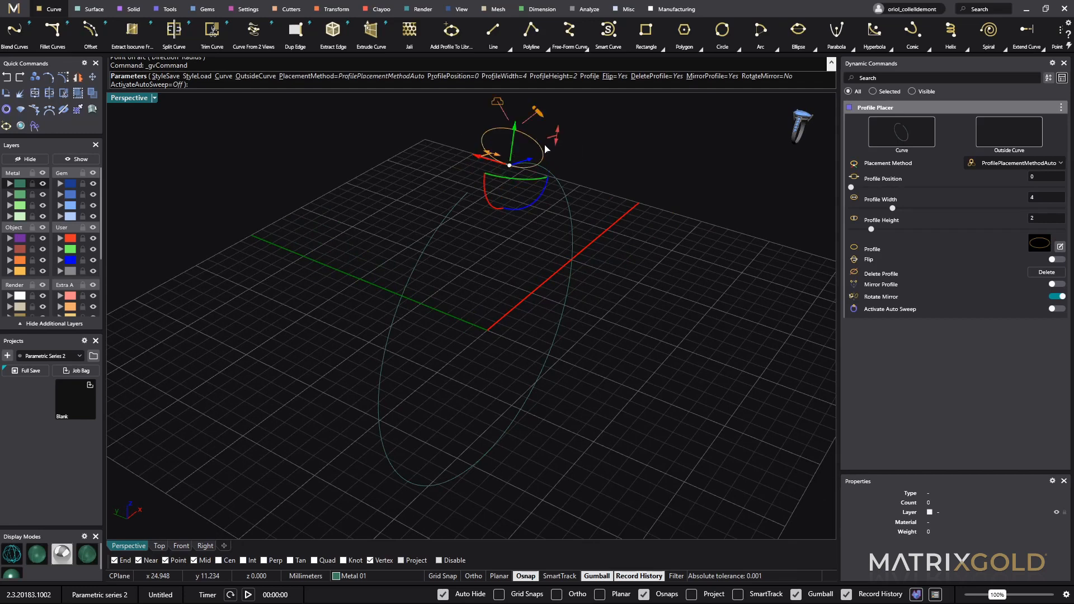
click(534, 206)
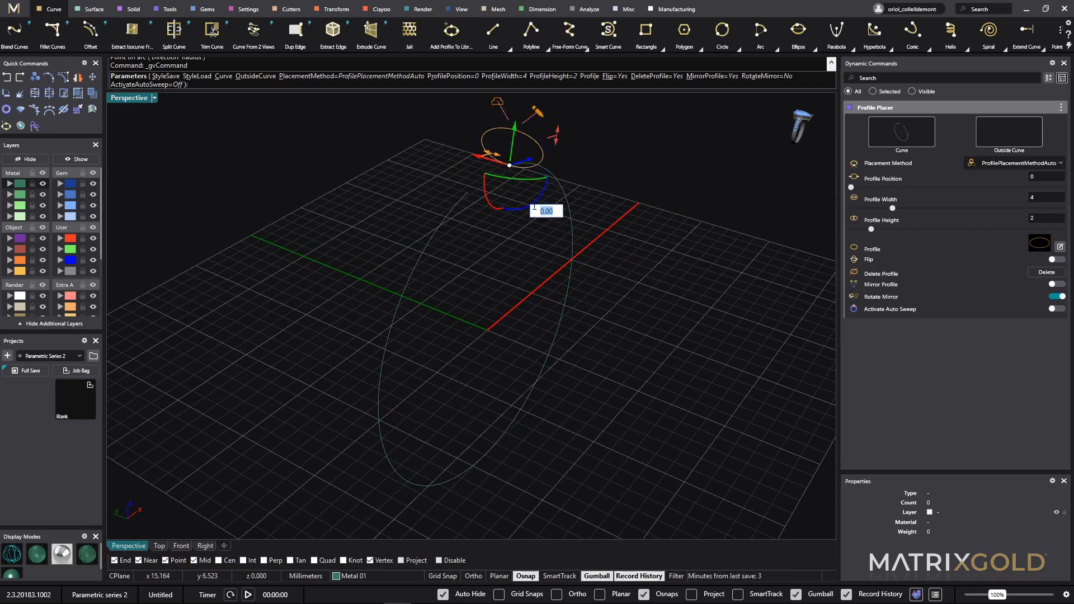
text(180)
key(Return)
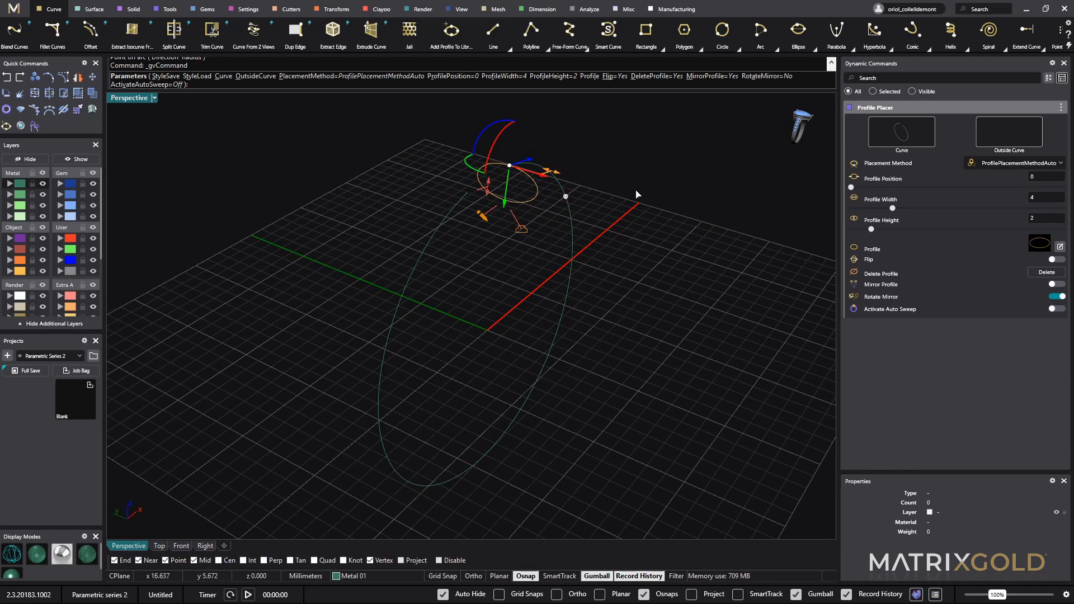
- Mirror the placed profile to the arc's opposite end with Rotate Mirror turned off
click(1056, 284)
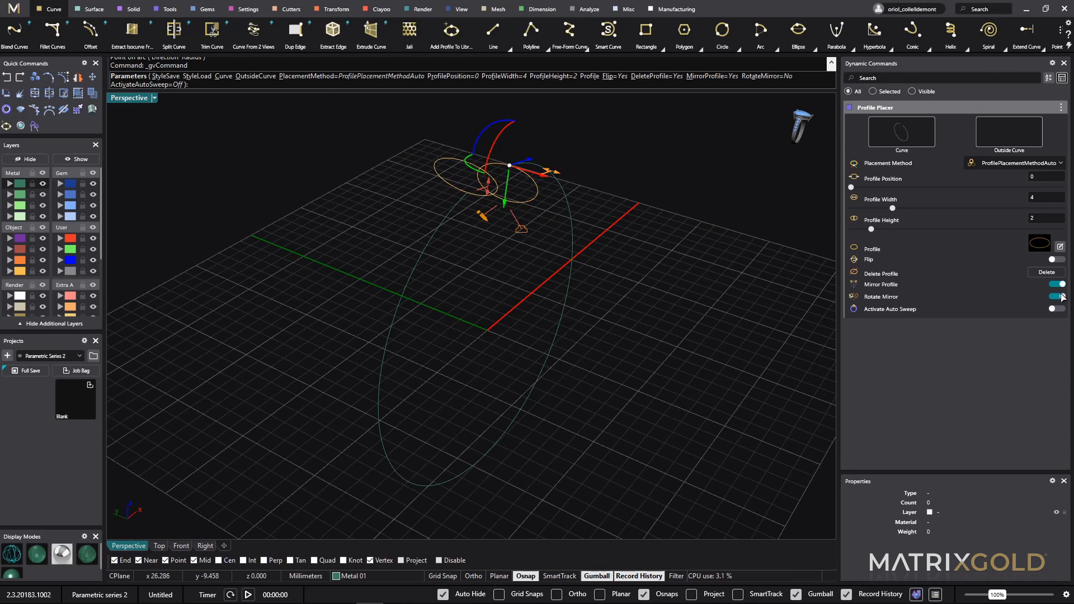
click(1061, 300)
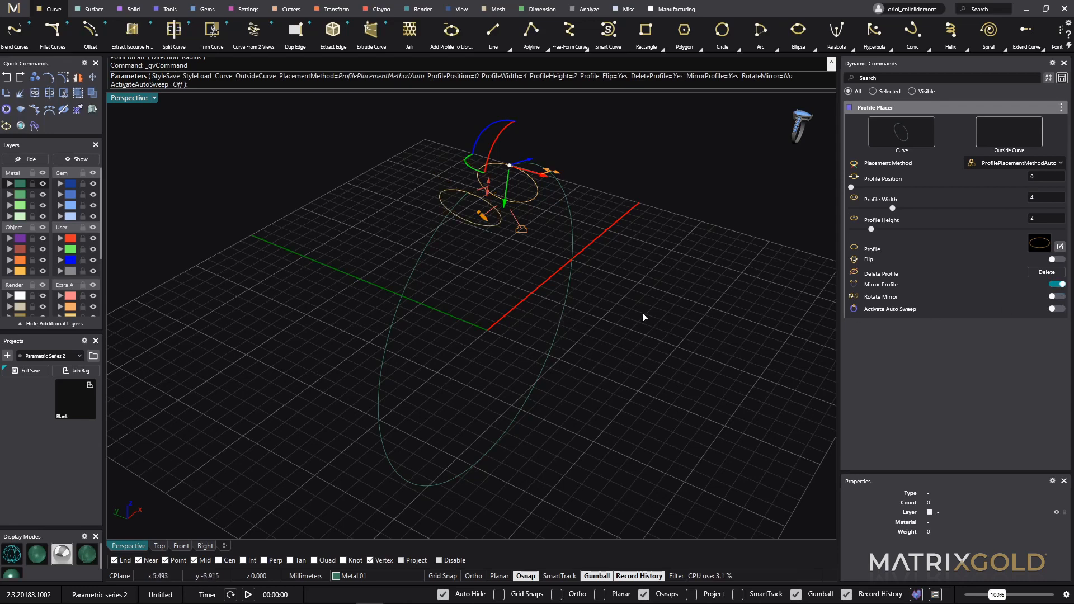
right_drag(642, 315, 617, 327)
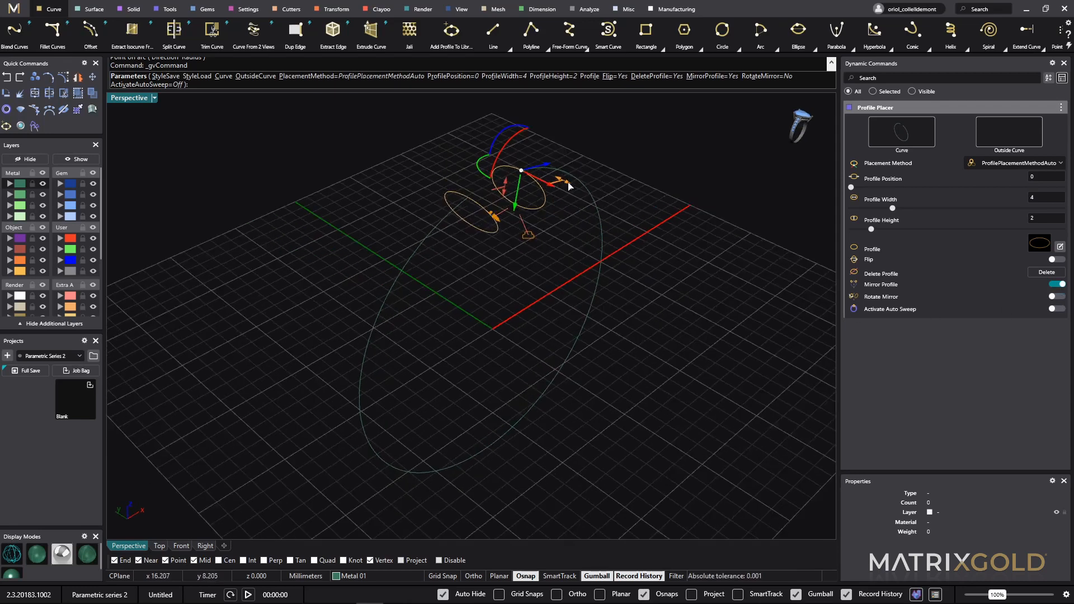
- Change the placed profile to shank profile 02 and set its width to 2.2 mm
click(1043, 248)
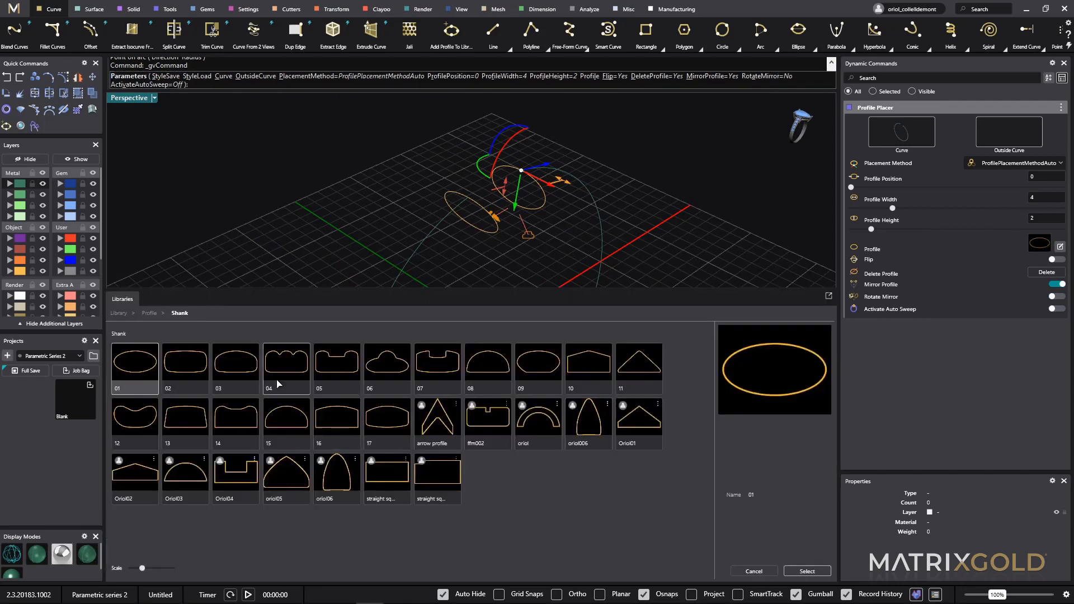
double_click(199, 366)
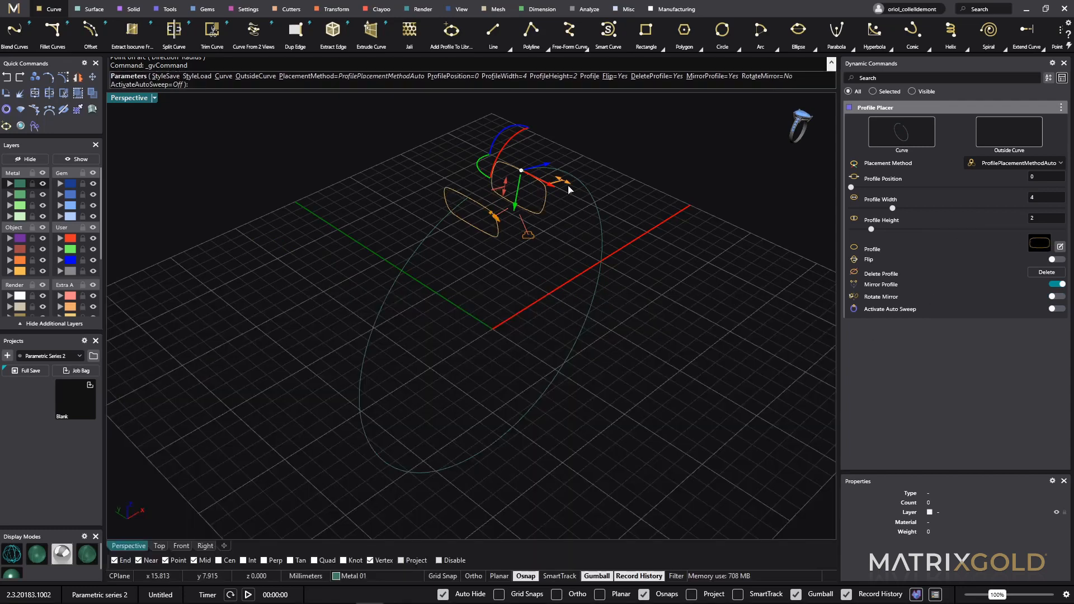
drag(564, 183, 539, 173)
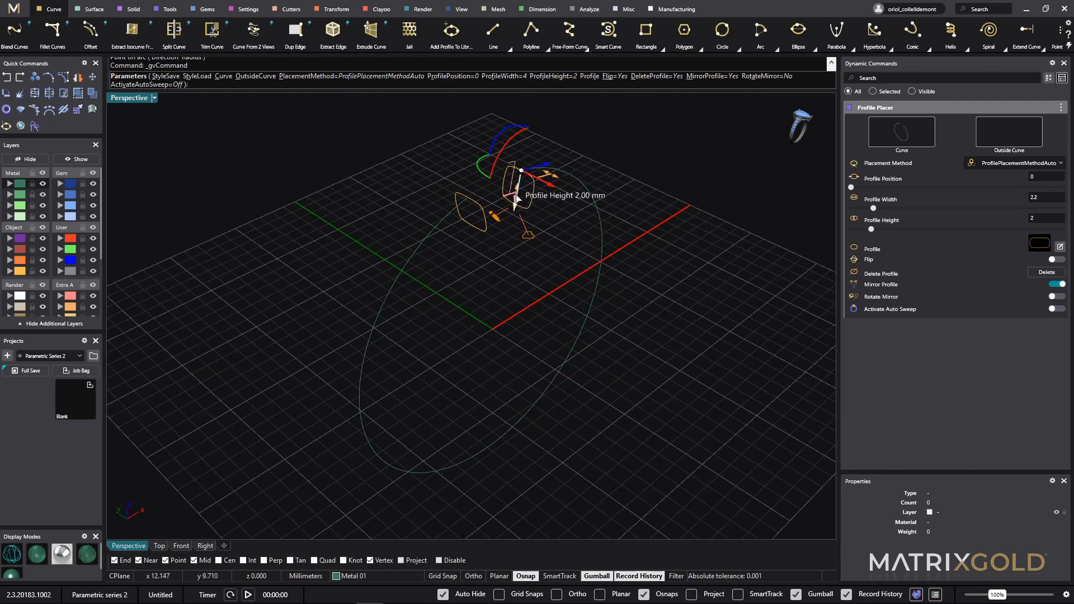
- Tilt the placed profile until it stands vertical at the arc's end and finish the profile placement
right_drag(679, 319, 595, 269)
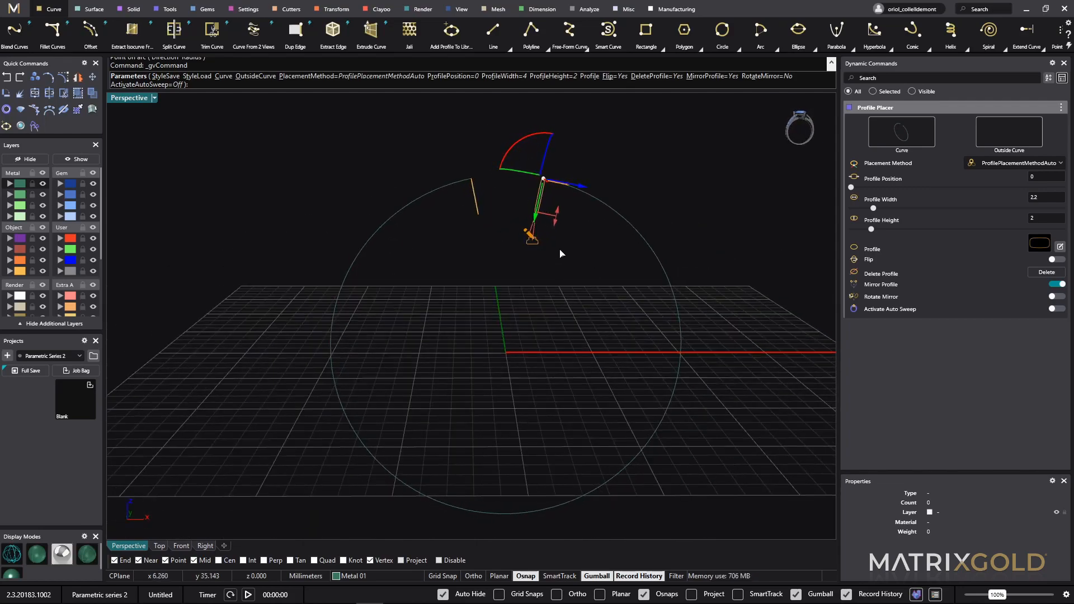
drag(537, 136, 531, 138)
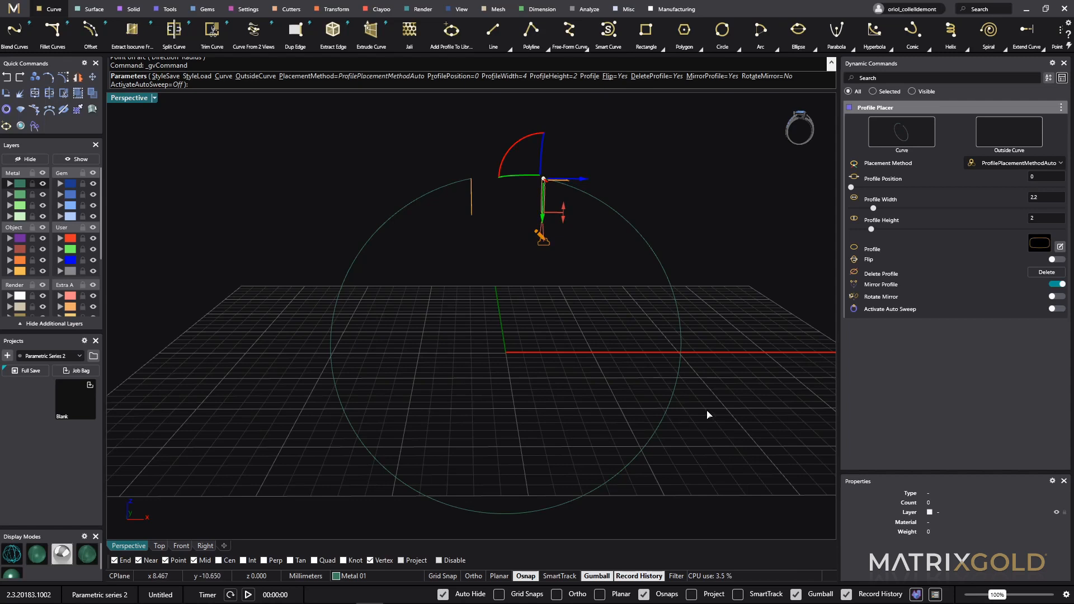
right_click(722, 418)
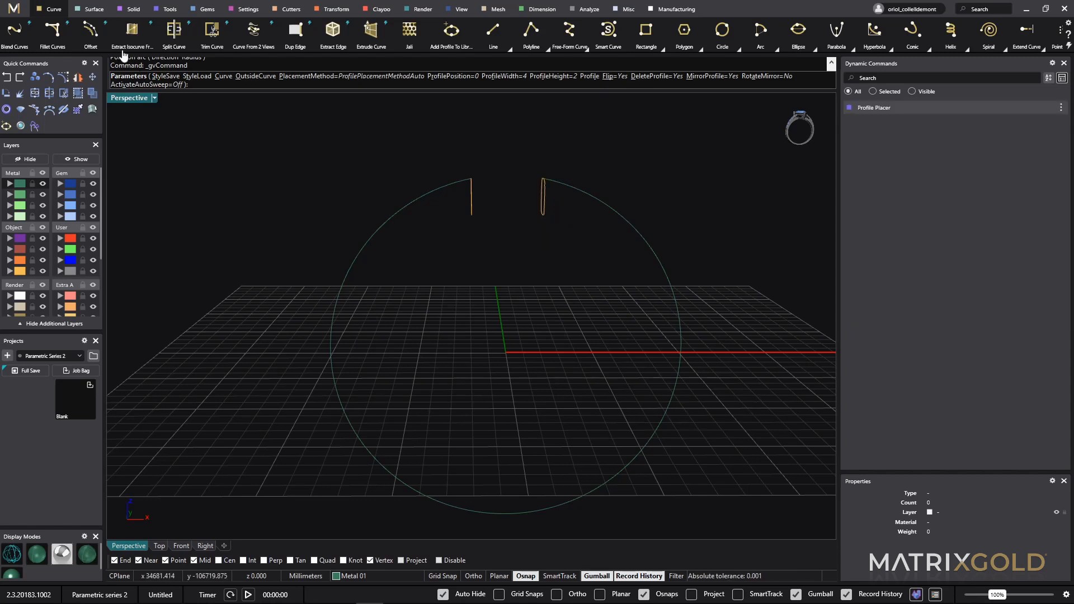
- Sweep both end profiles along the arc with Sweep 1 to form the open ring shank
click(90, 9)
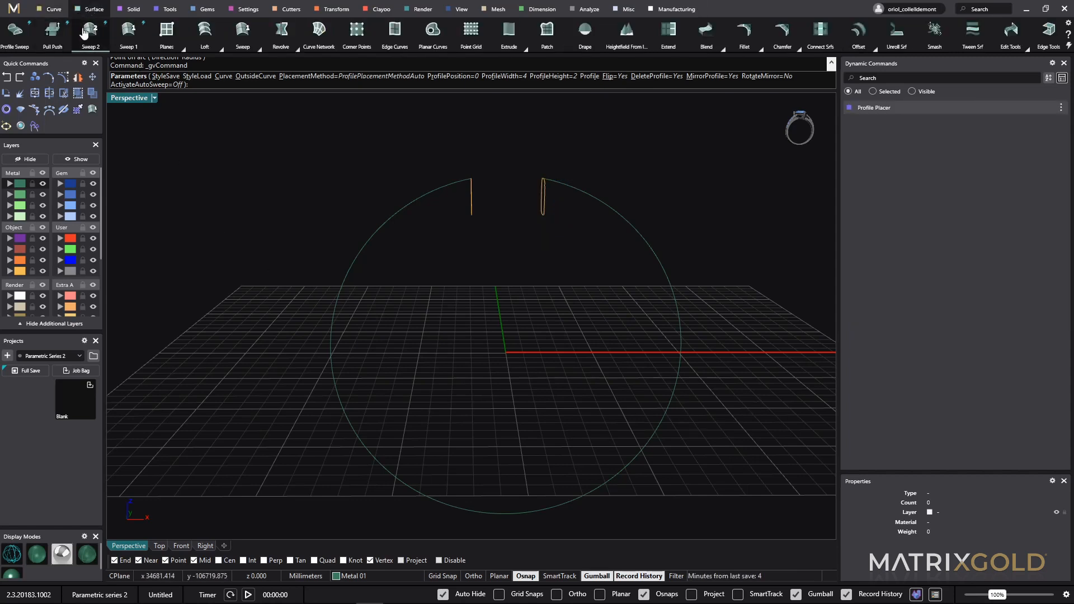
click(128, 31)
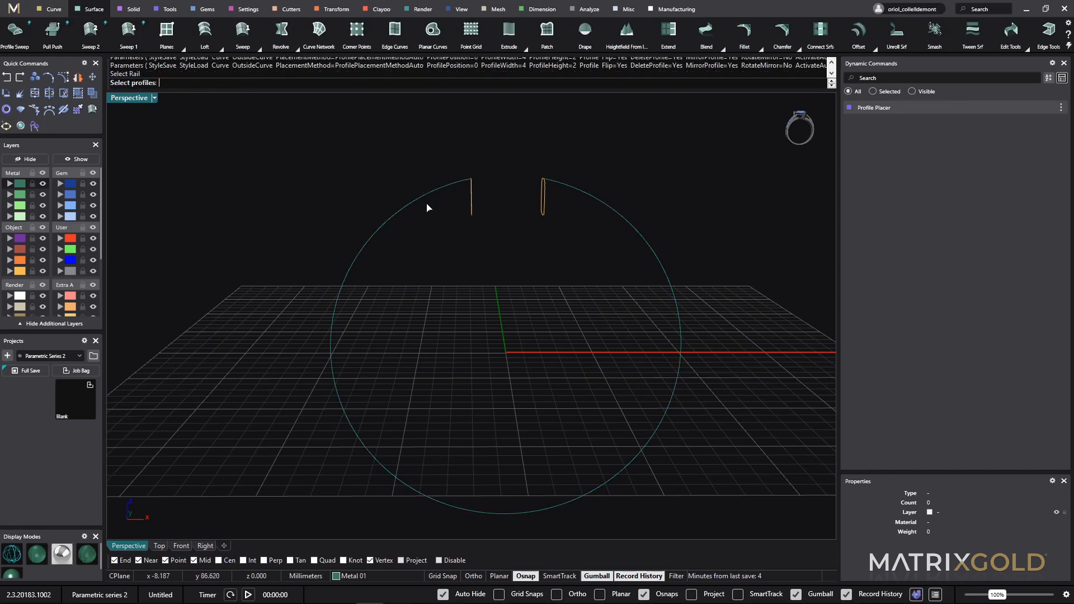
click(470, 211)
click(542, 204)
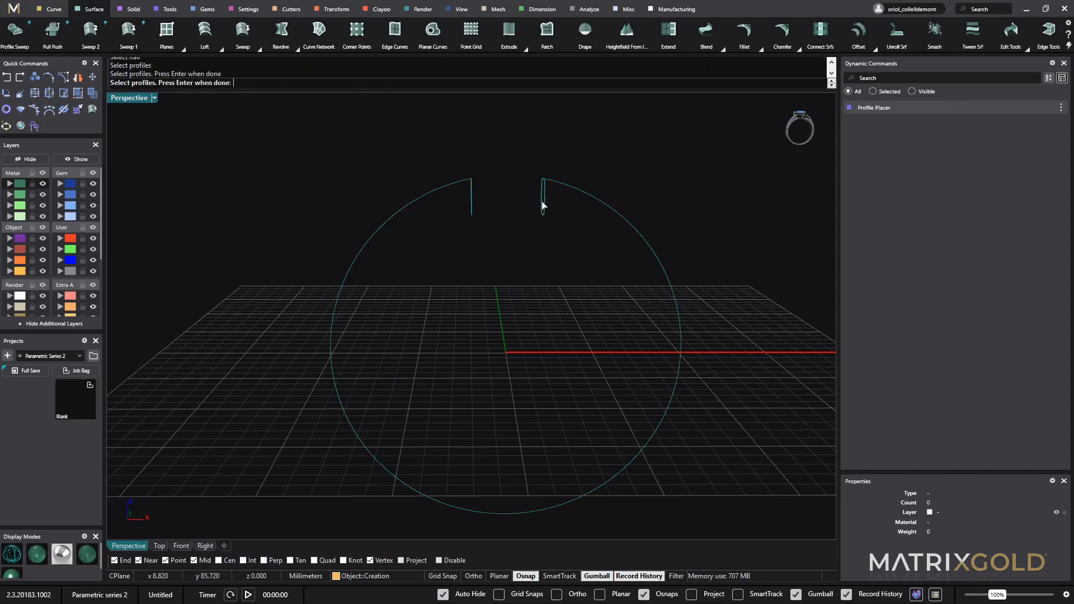
right_click(513, 242)
right_drag(513, 242, 582, 342)
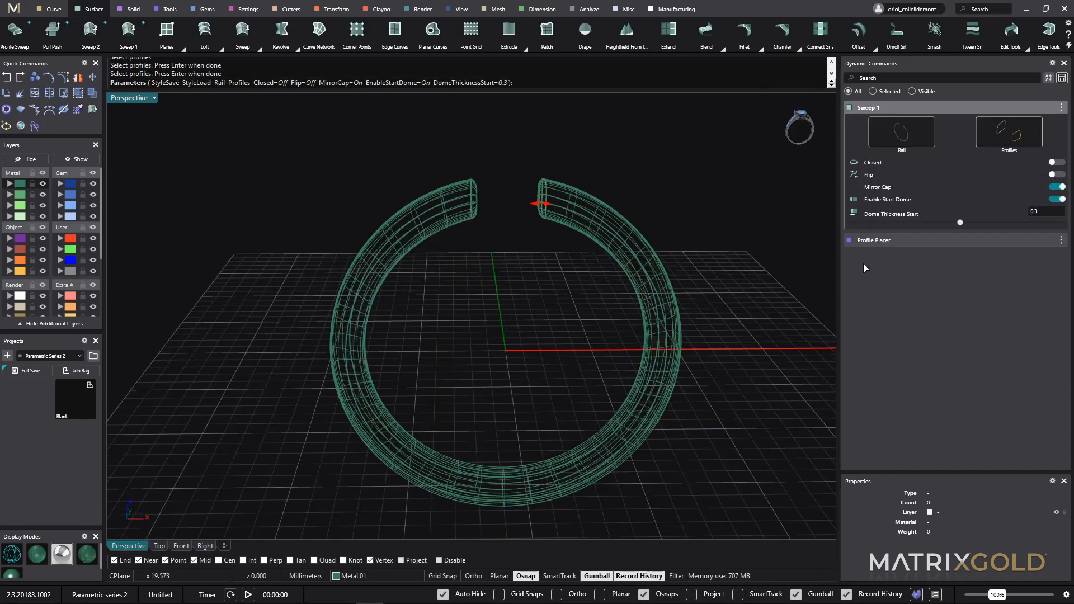
- Set the sweep's Dome Thickness Start to 0 for flat ends and finish the sweep
click(1036, 213)
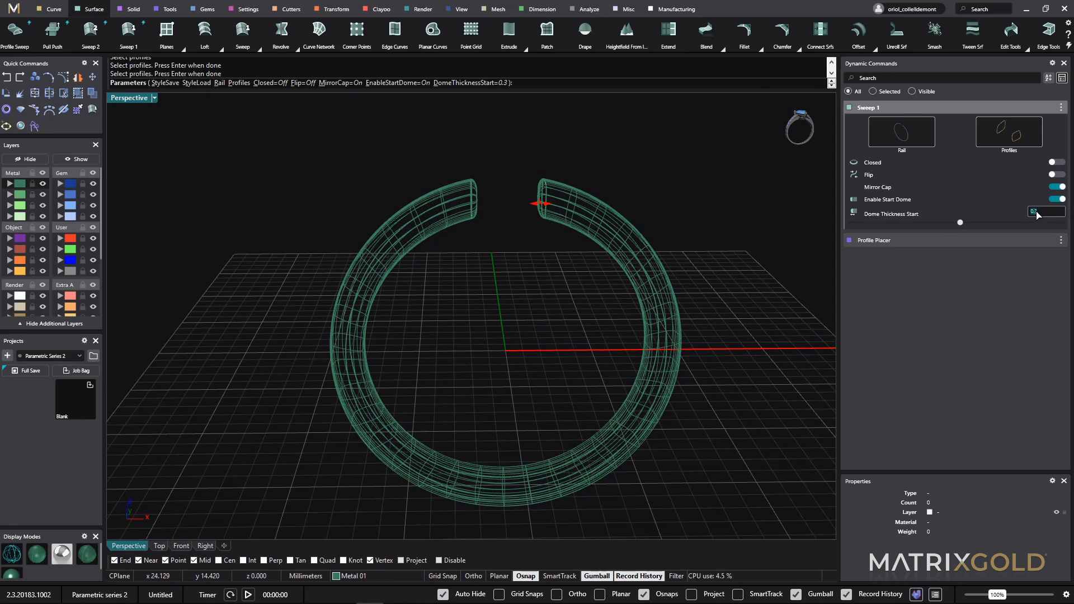
text(0)
key(Return)
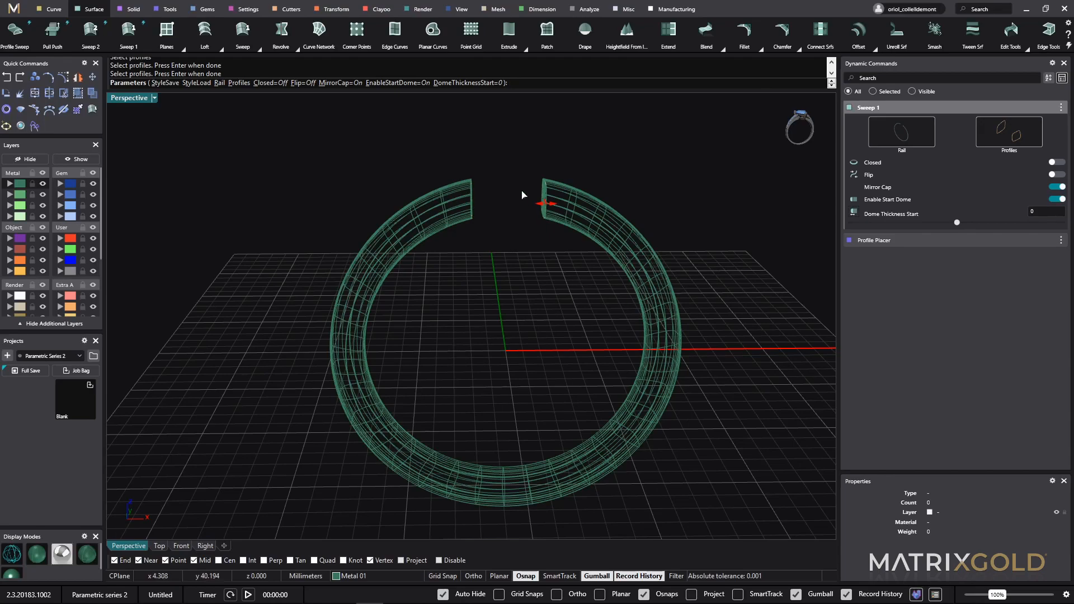
right_drag(476, 314, 479, 239)
right_click(488, 284)
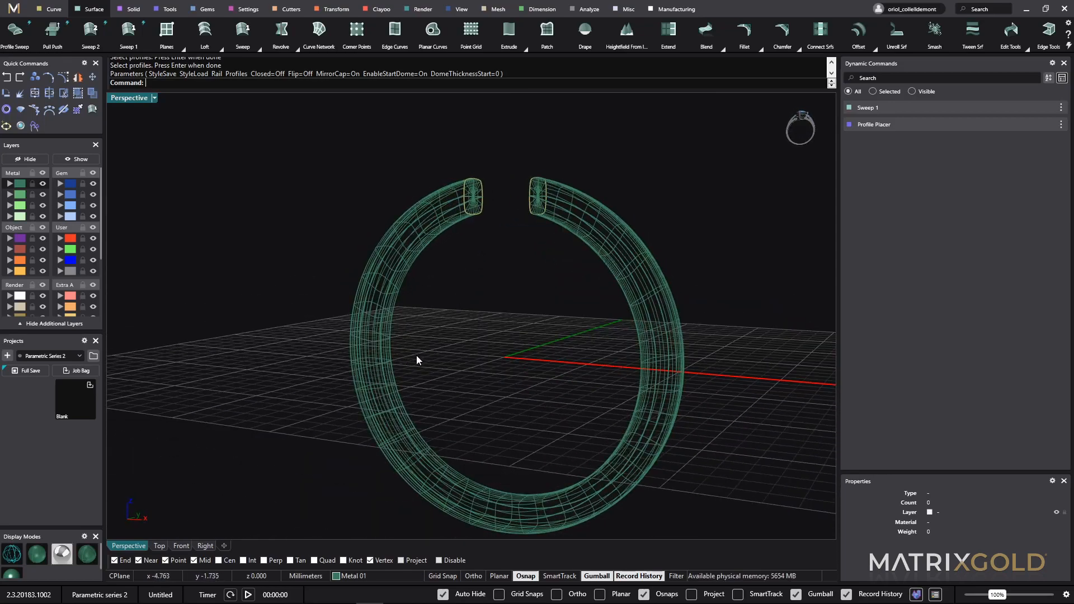
- Use Extract Isocurve From Surface to take a lengthwise curve along the swept shank at a 90° angle
right_drag(431, 364, 525, 355)
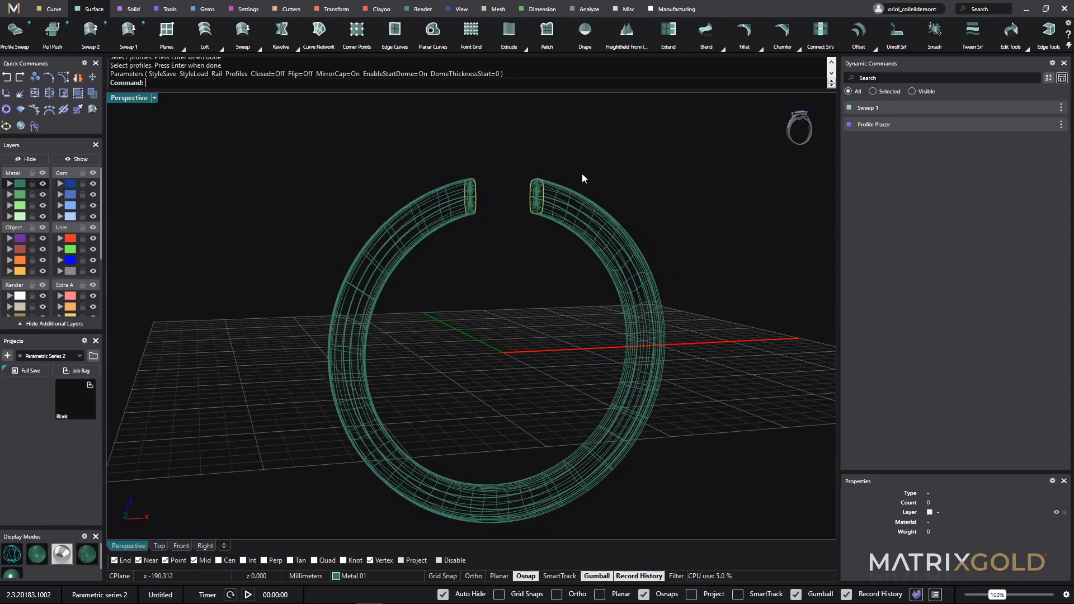
right_drag(582, 174, 564, 240)
right_drag(504, 338, 434, 295)
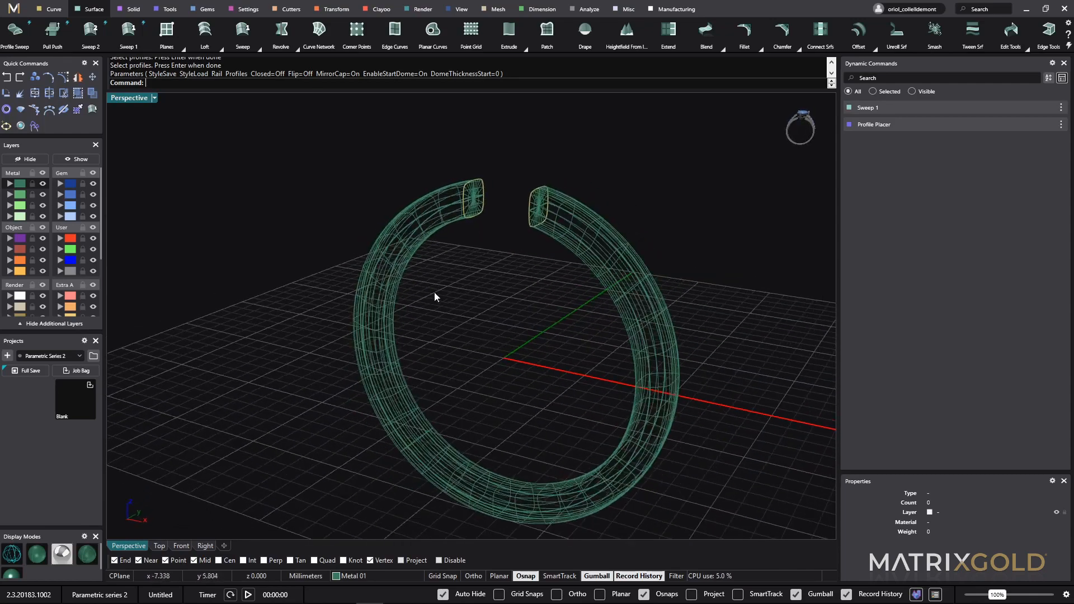
click(53, 9)
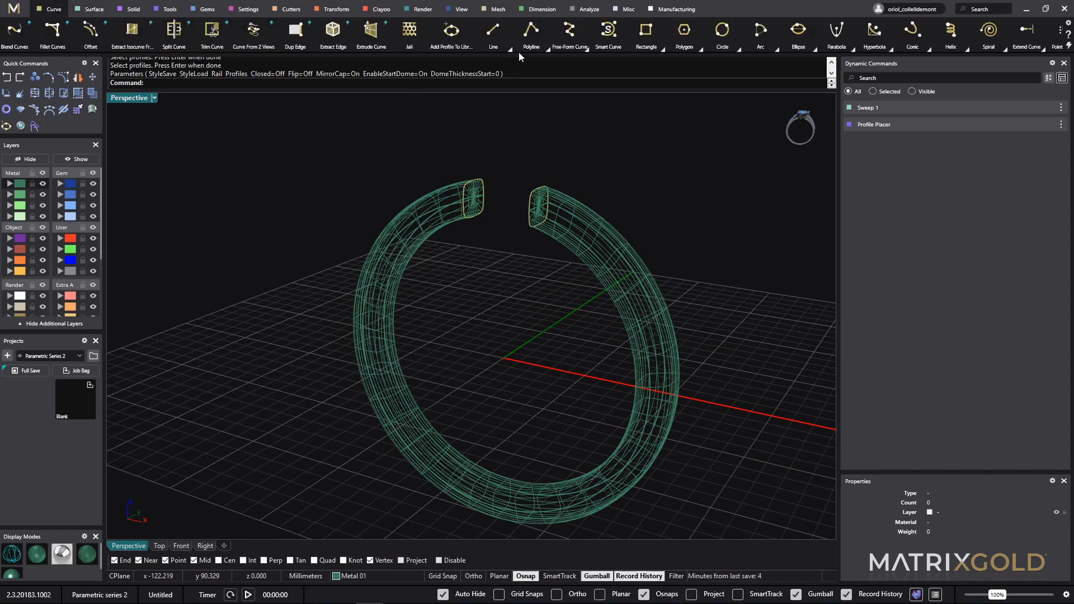
text(_gvAddProfileToLibrary)
click(132, 31)
right_drag(706, 314, 574, 311)
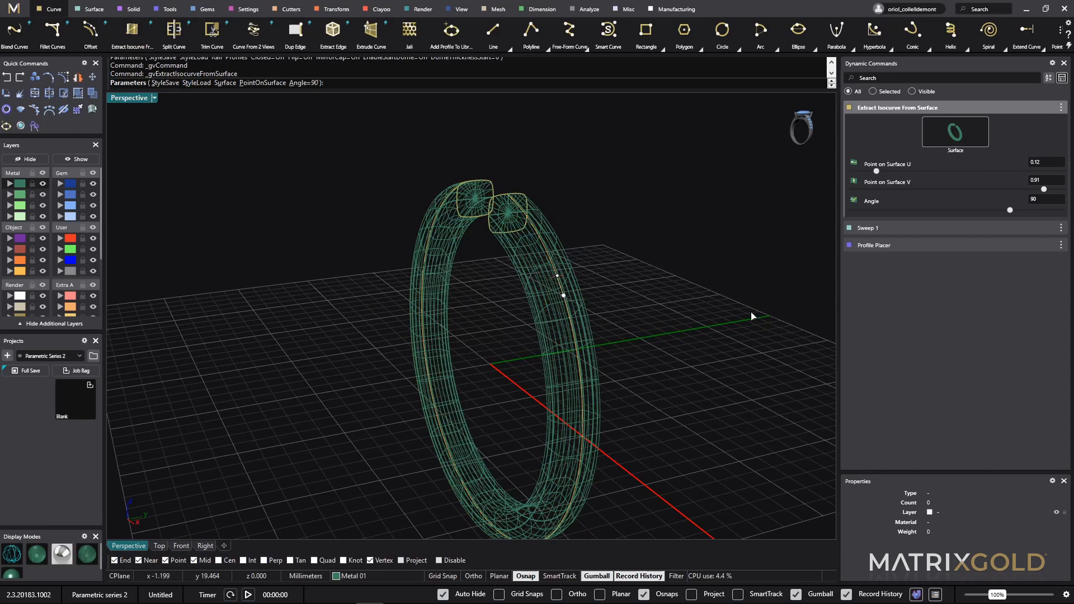
right_drag(750, 311, 703, 319)
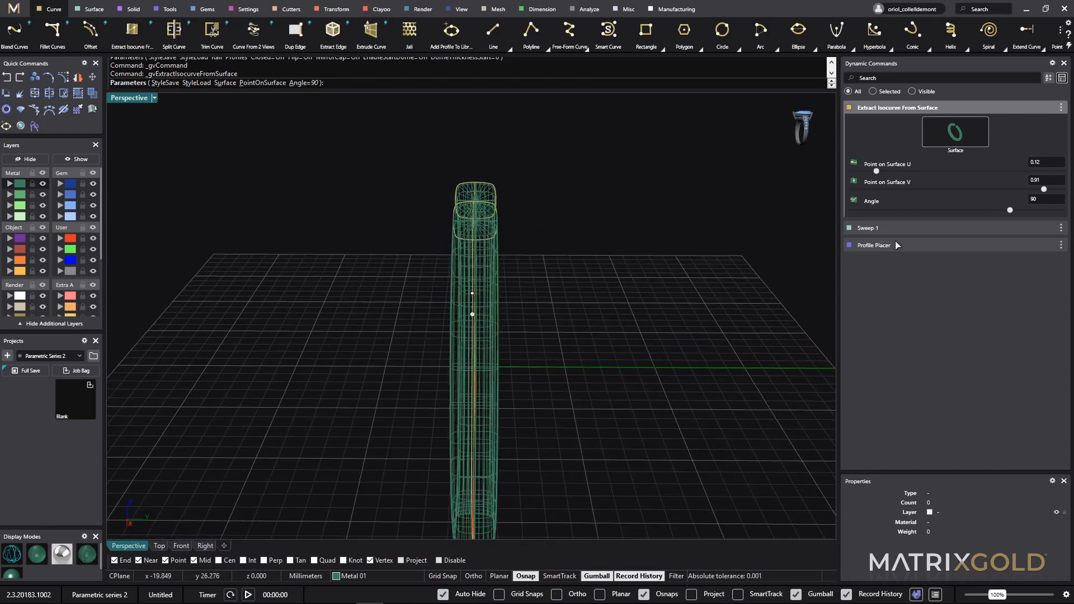
- Set the isocurve's Point on Surface V to 1
double_click(1044, 185)
text(1)
key(Tab)
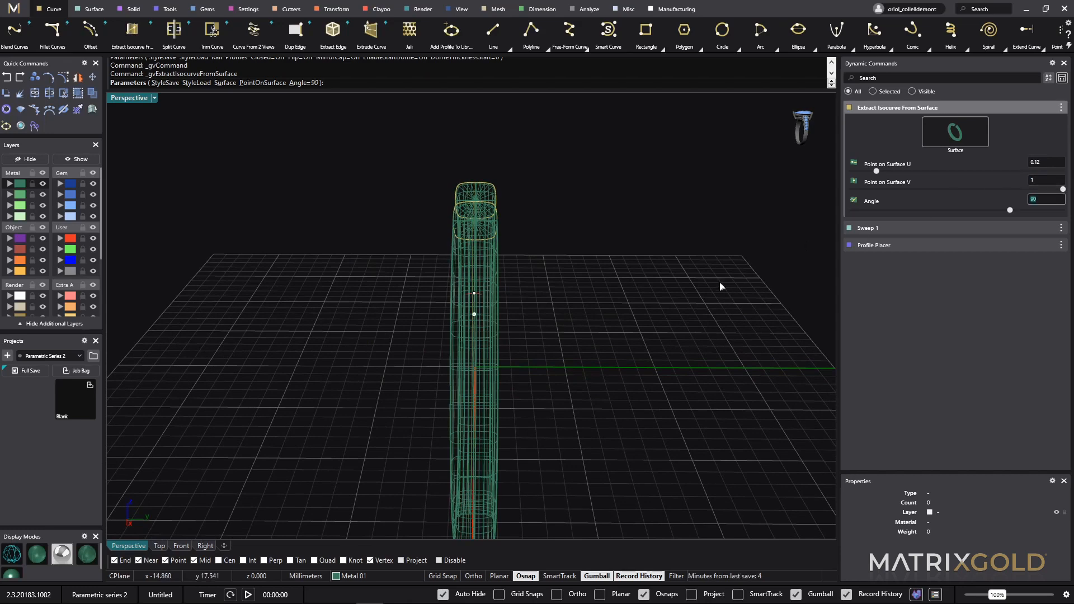
- Finish extracting the lengthwise isocurve along the shank's outer face
right_drag(720, 286, 643, 304)
right_click(649, 302)
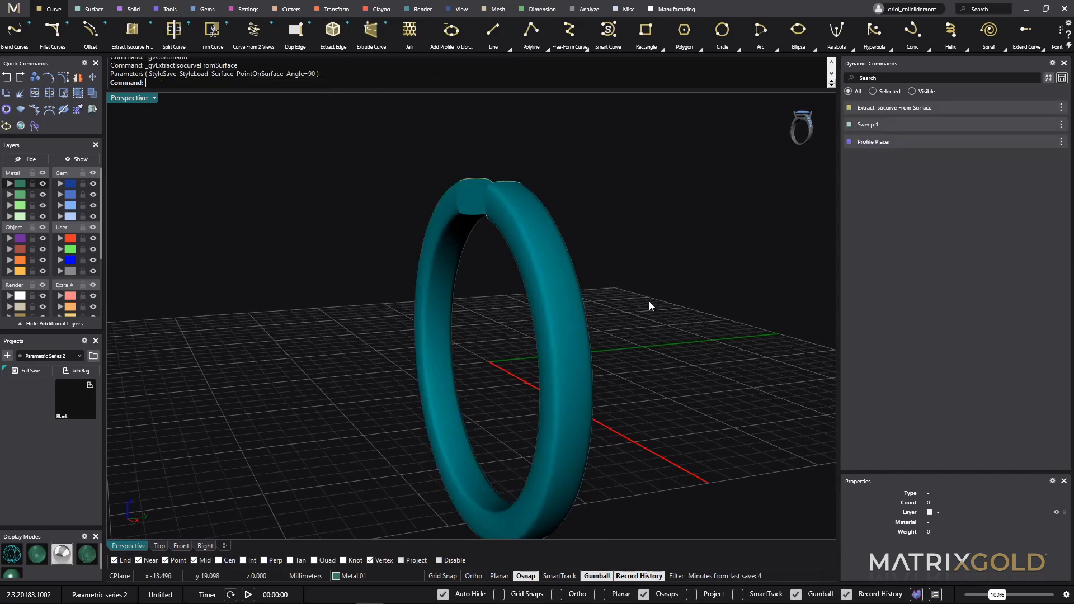
right_click(307, 252)
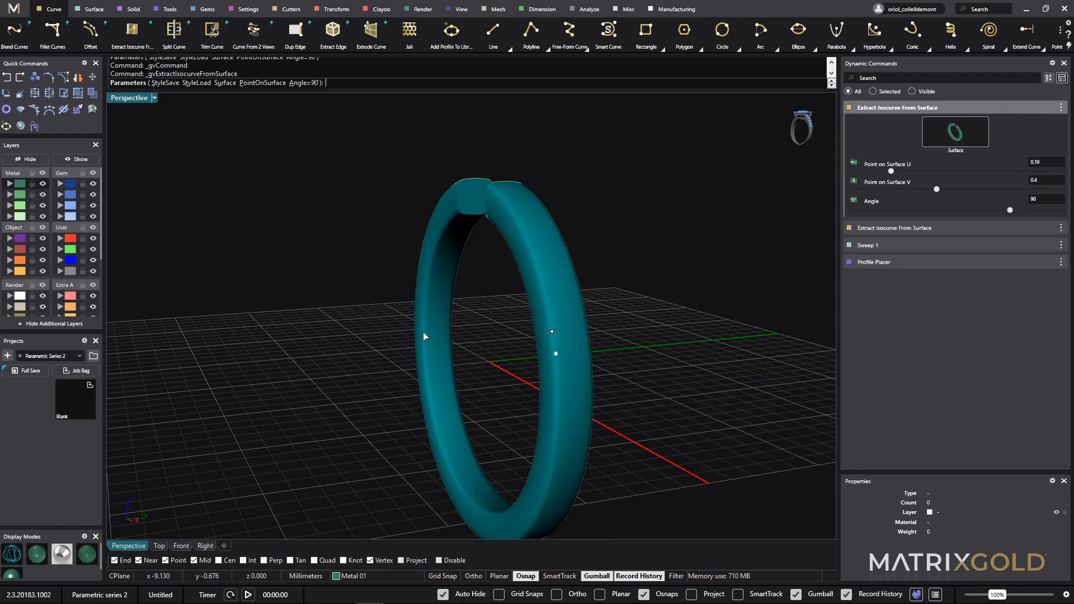
right_click(423, 331)
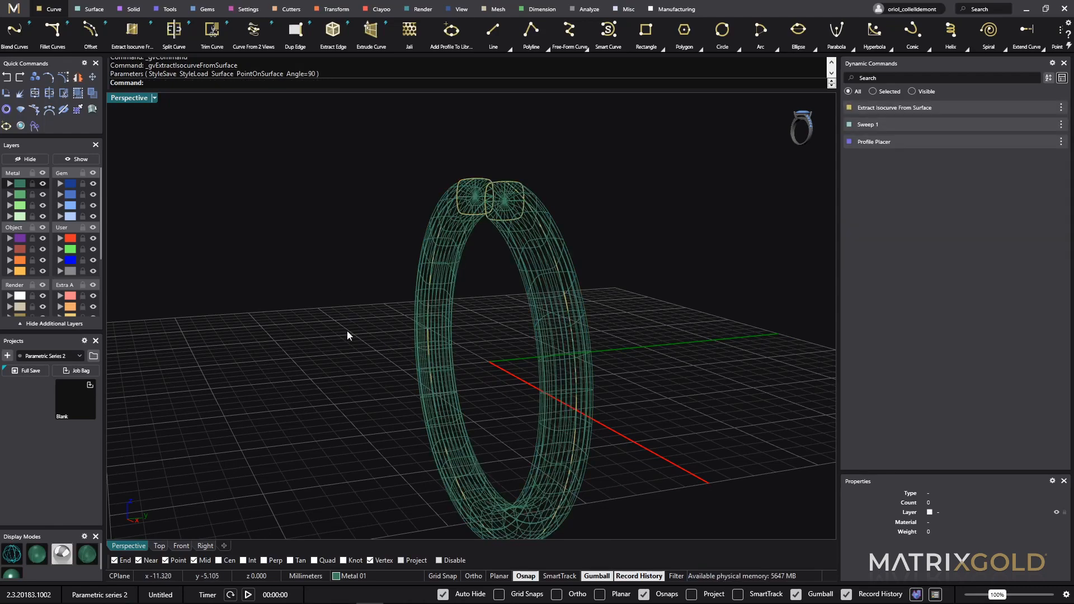
- Extract a second lengthwise isocurve along the shank's inner face at a 90° angle, with Point on Surface V set to 0.5
right_drag(347, 331, 321, 351)
right_click(320, 351)
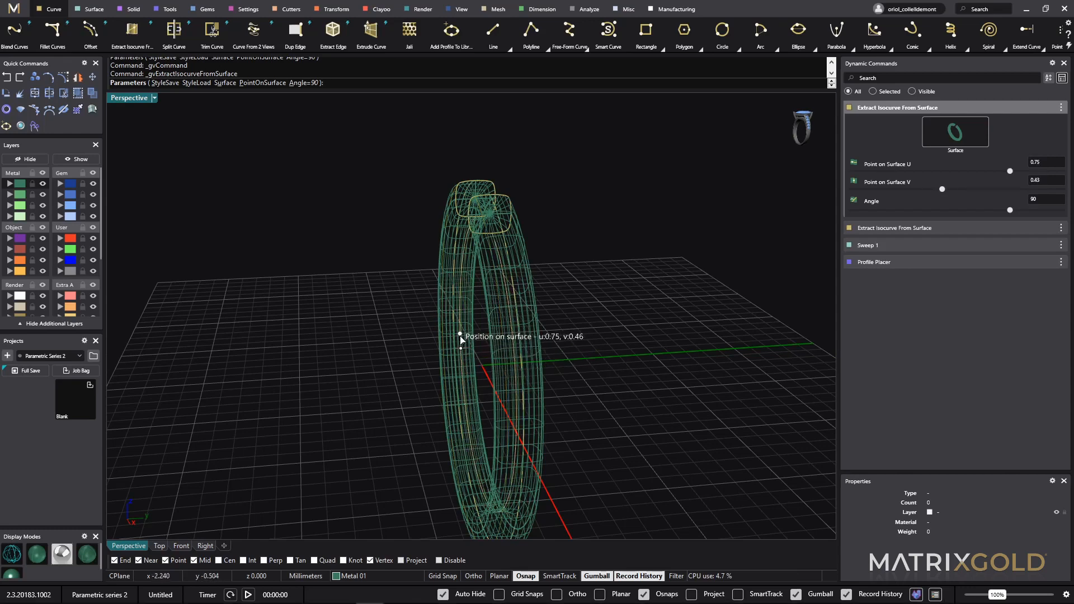
click(458, 340)
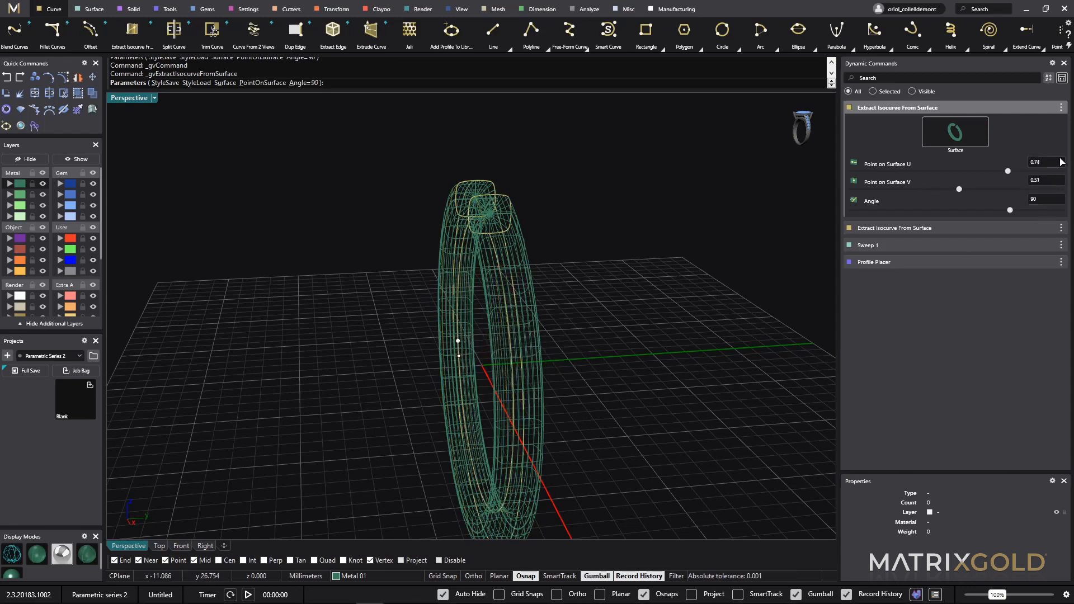
click(1053, 183)
text(5)
key(Return)
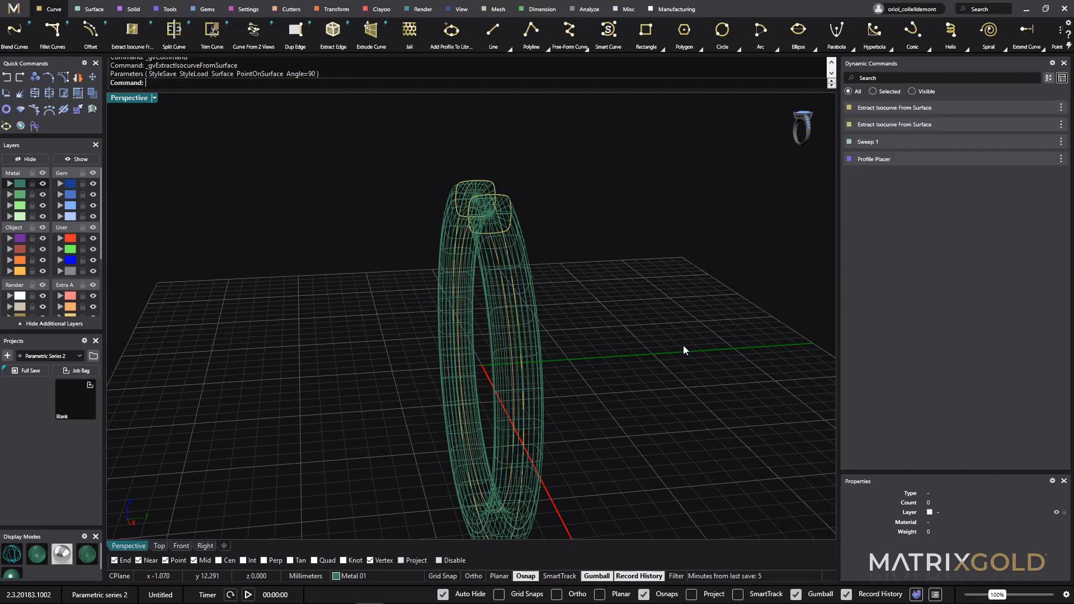
- Place a row of round diamonds along the outer isocurve with Gems On Curve
right_drag(683, 344, 660, 344)
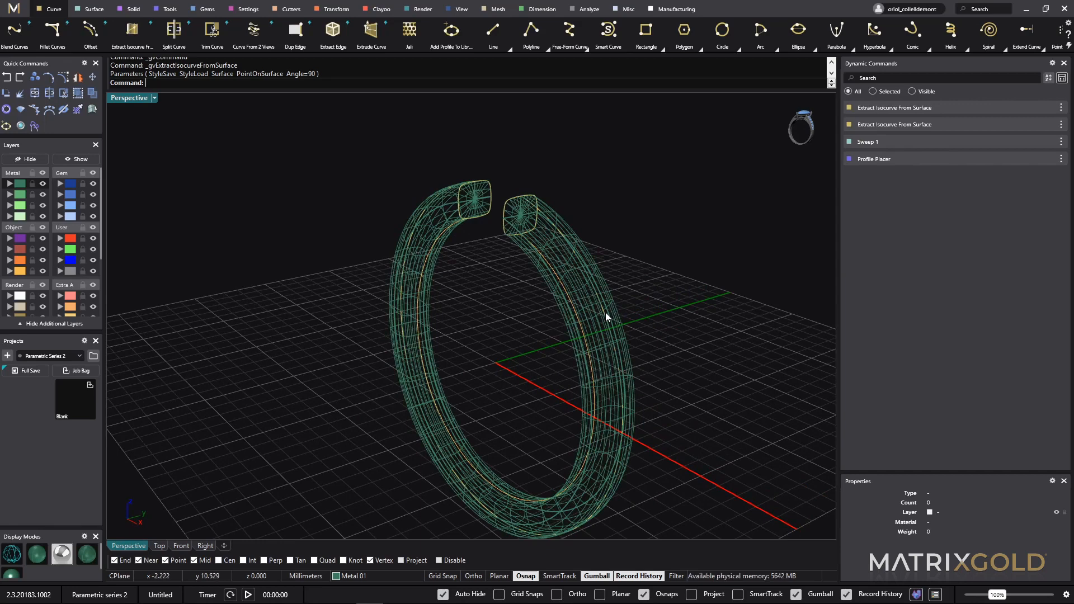
click(605, 312)
click(644, 351)
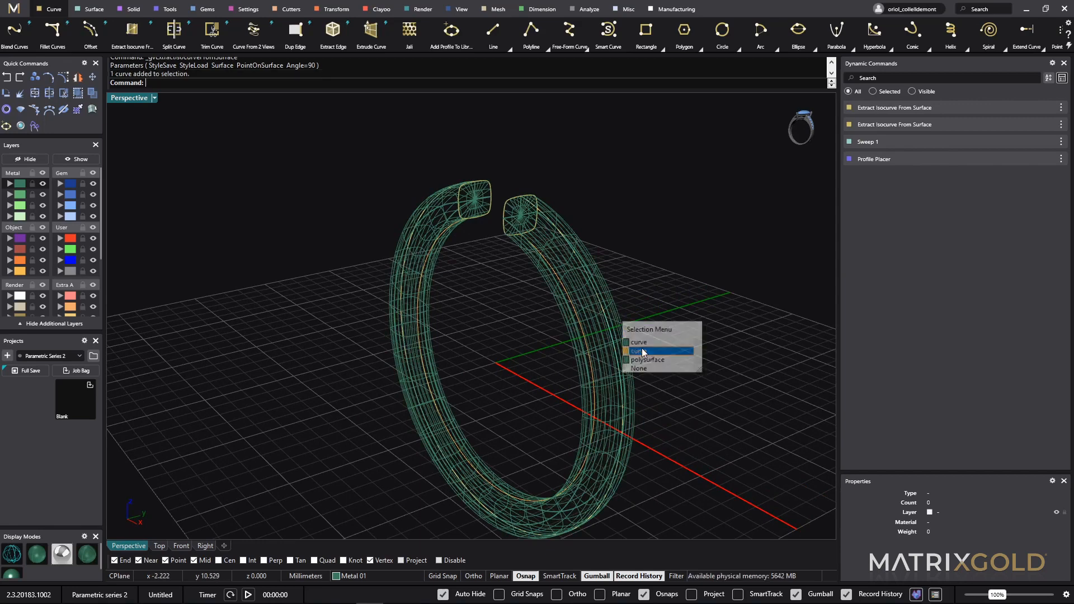
right_drag(673, 364, 648, 358)
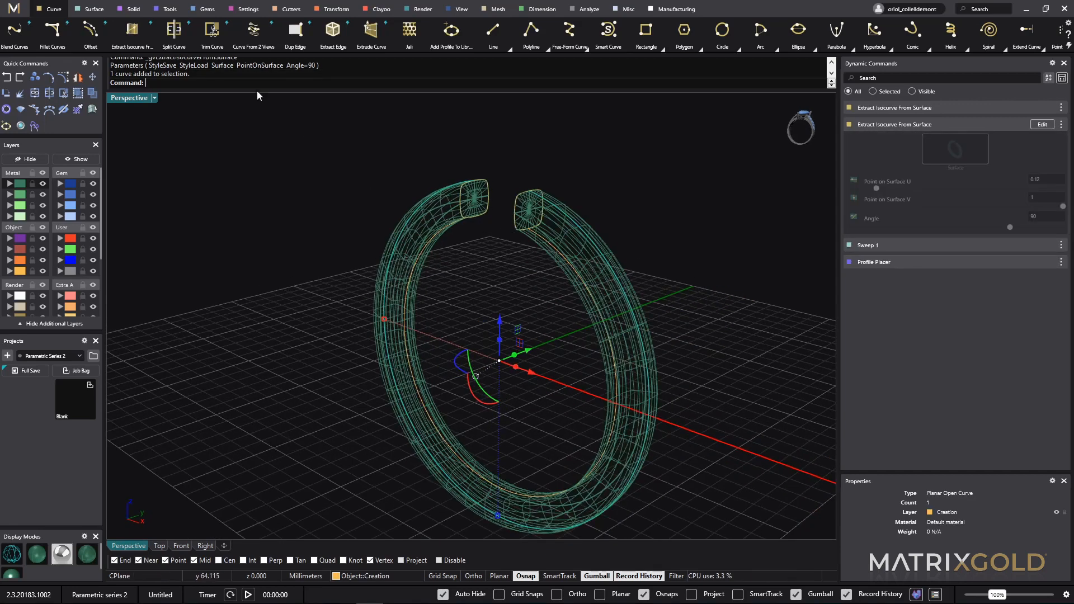
click(212, 9)
text(_gvCathedralRingRail)
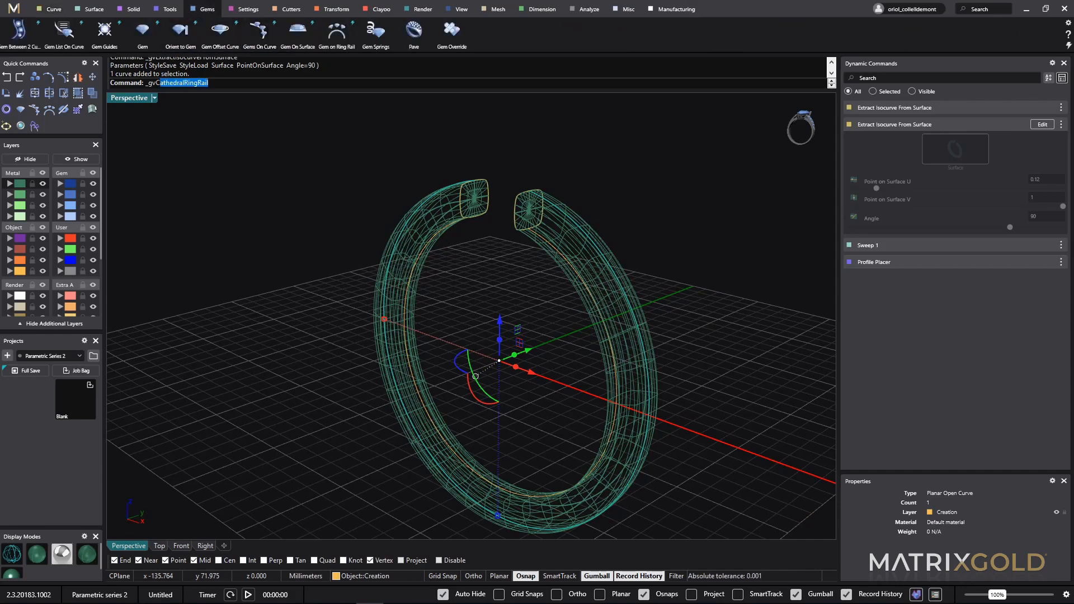
click(259, 31)
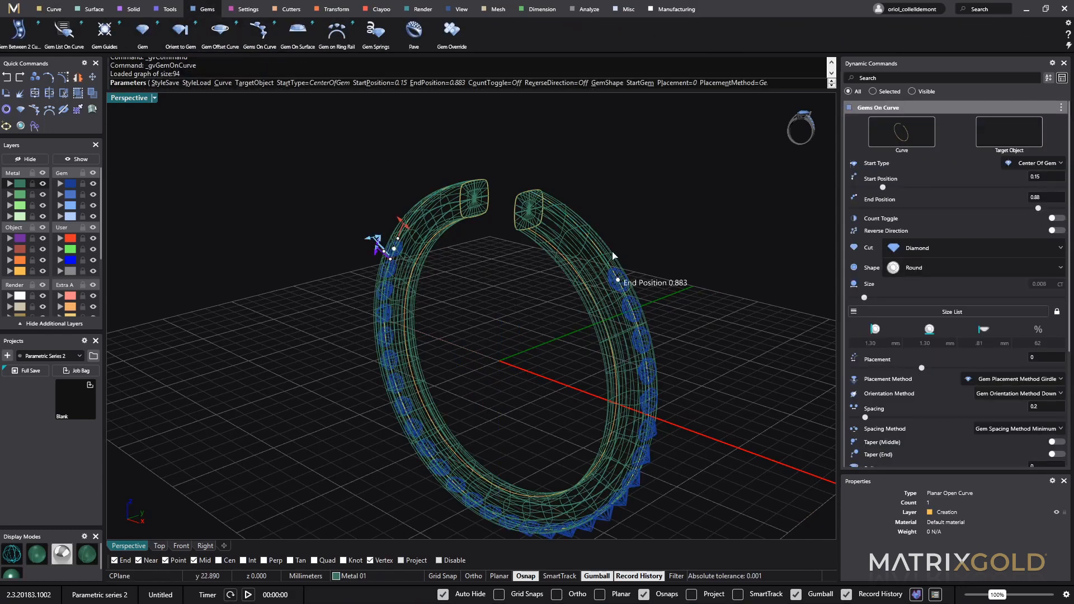
- Limit the outer gem row to one side of the shank, with Start Position about 0.57 and End Position about 0.95
drag(613, 256, 571, 219)
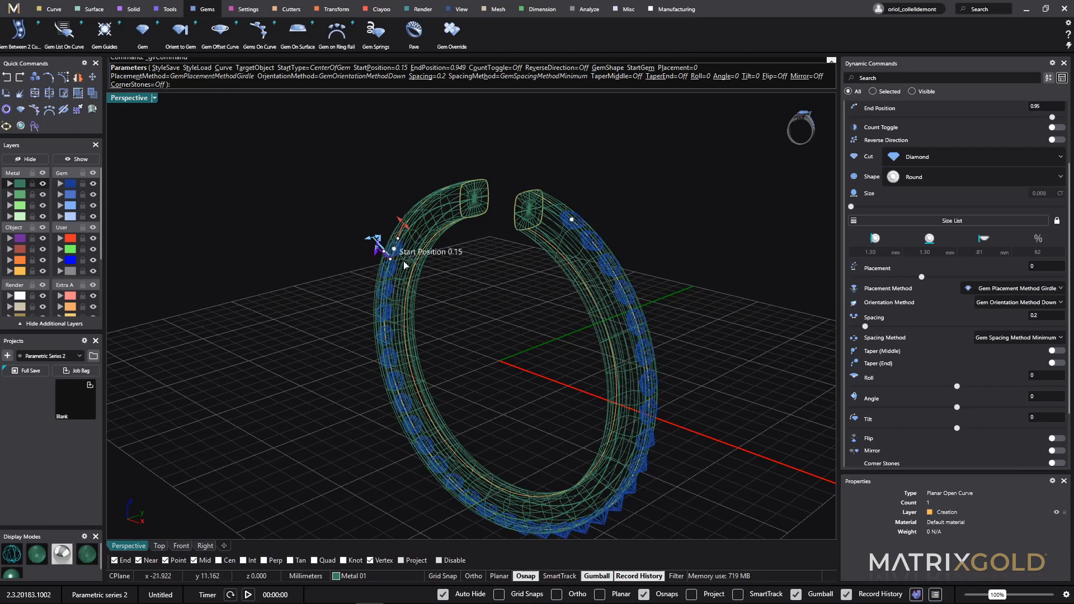
drag(394, 252, 556, 509)
right_drag(556, 508, 626, 431)
right_drag(597, 395, 712, 355)
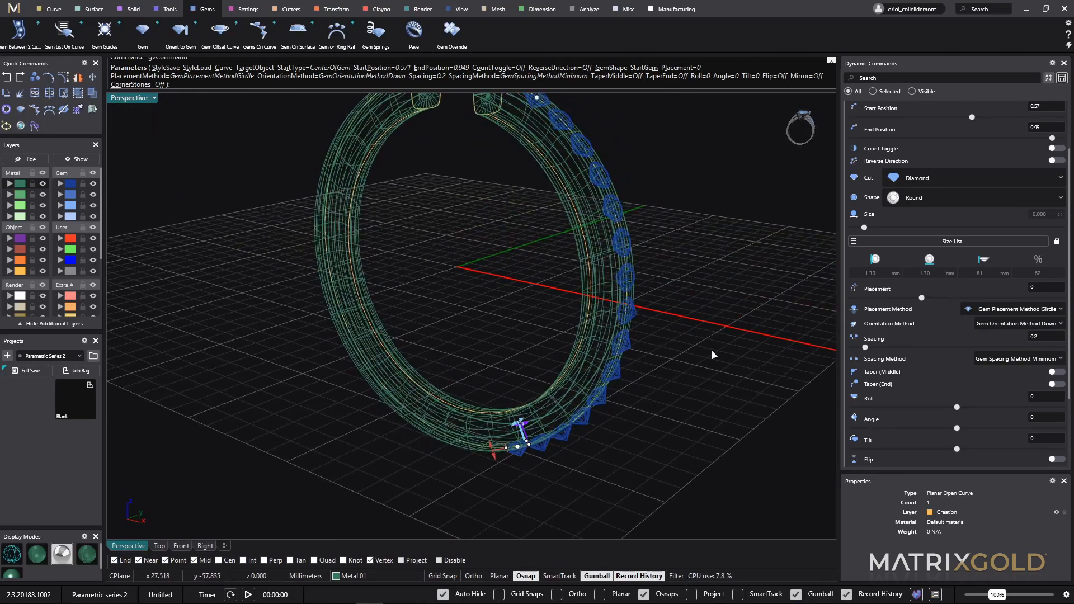
- Assign the swept shank as the target object for the outer gems
scroll(999, 146, up, 3)
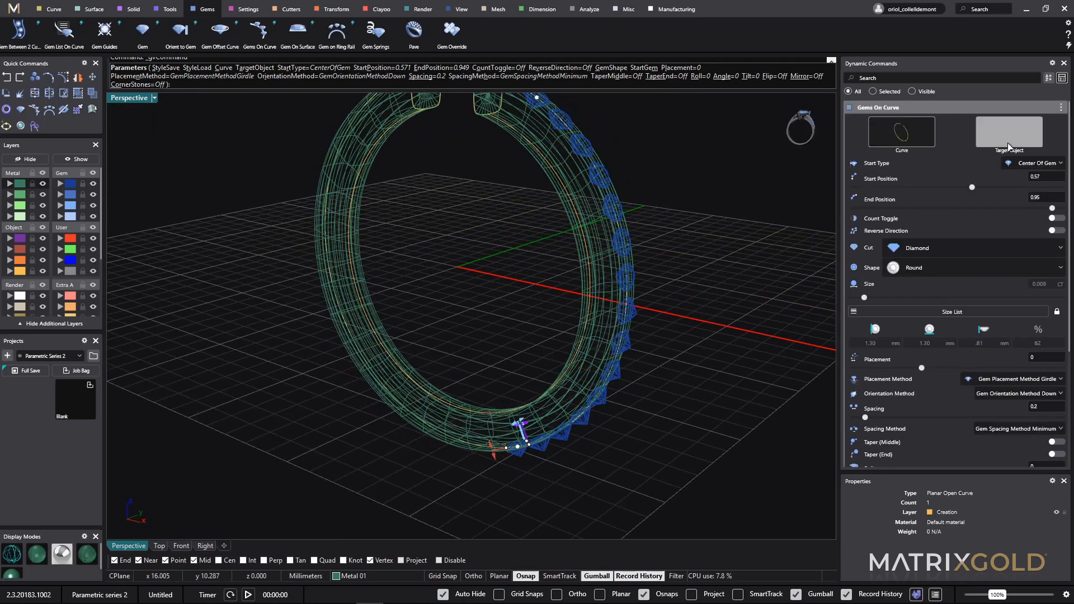
click(1008, 132)
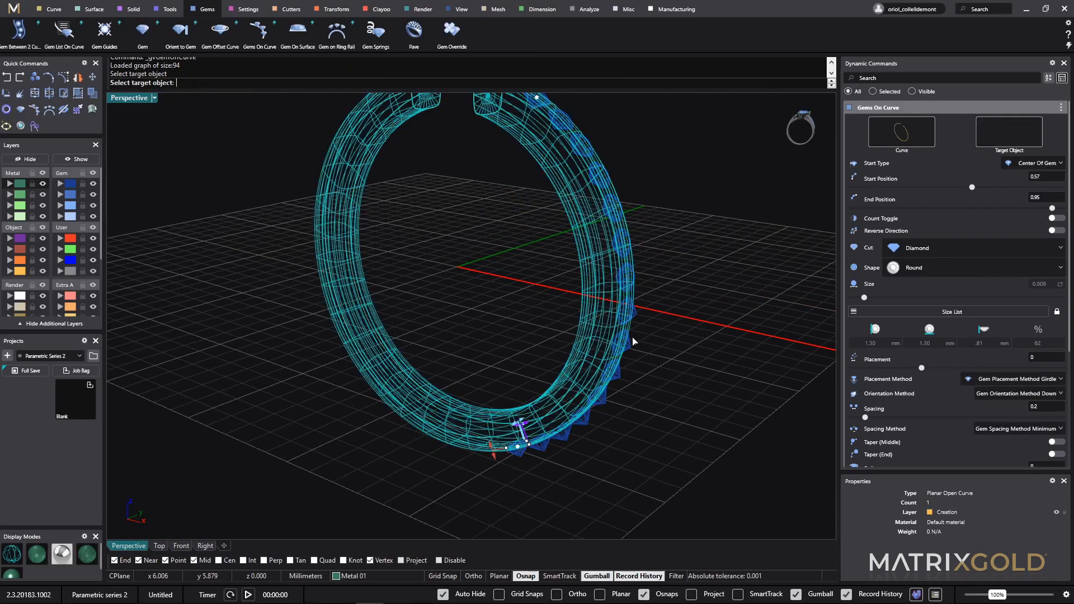
click(666, 382)
right_drag(666, 382, 654, 363)
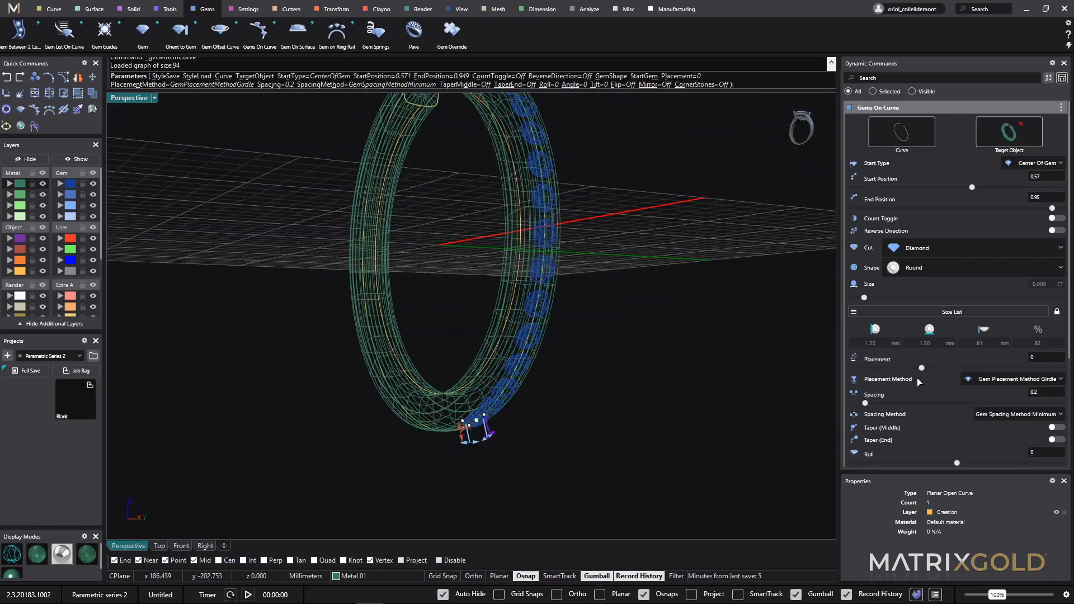
- Choose the 2.00 mm (0.03 ct) round size from the size list for the outer gems
click(936, 316)
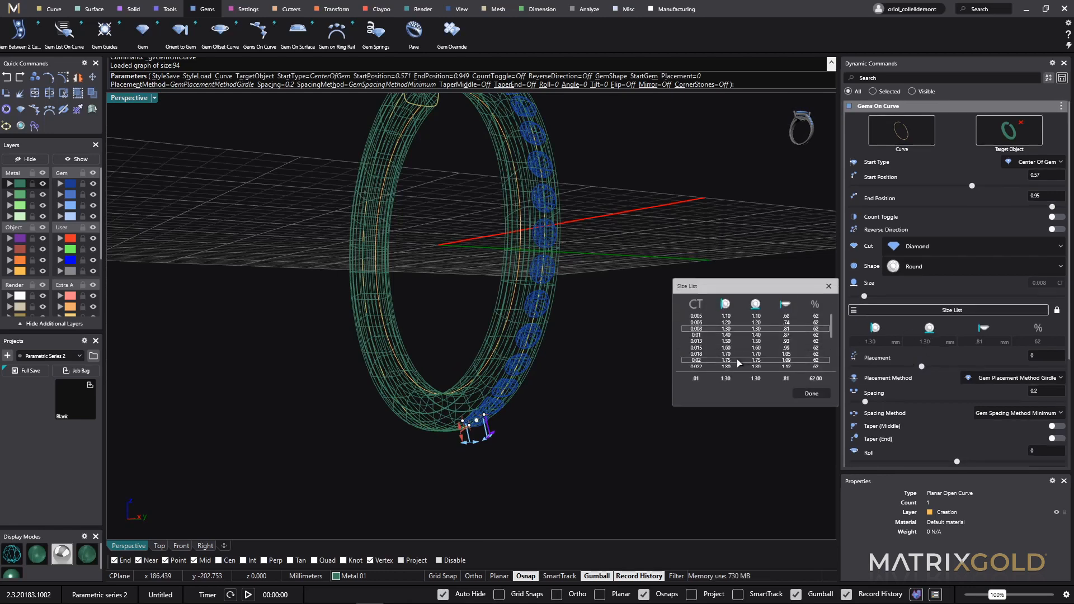
scroll(738, 361, down, 1)
click(737, 360)
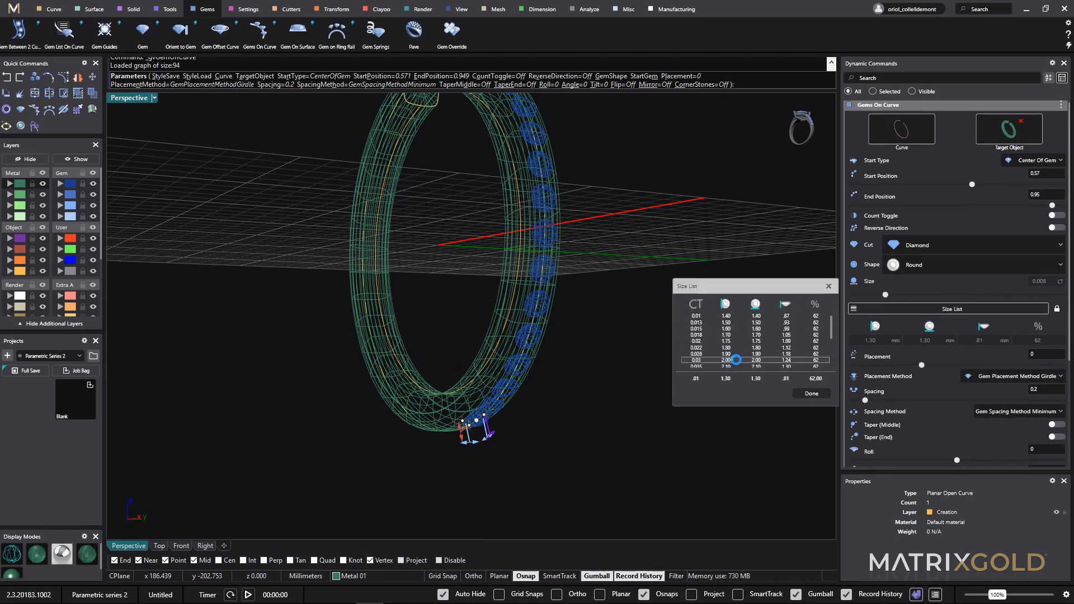
- Sink the outer gems into the shank with a Placement of about -0.37 mm and finish Gems On Curve
right_drag(568, 326, 591, 325)
right_drag(562, 407, 575, 372)
scroll(494, 426, up, 2)
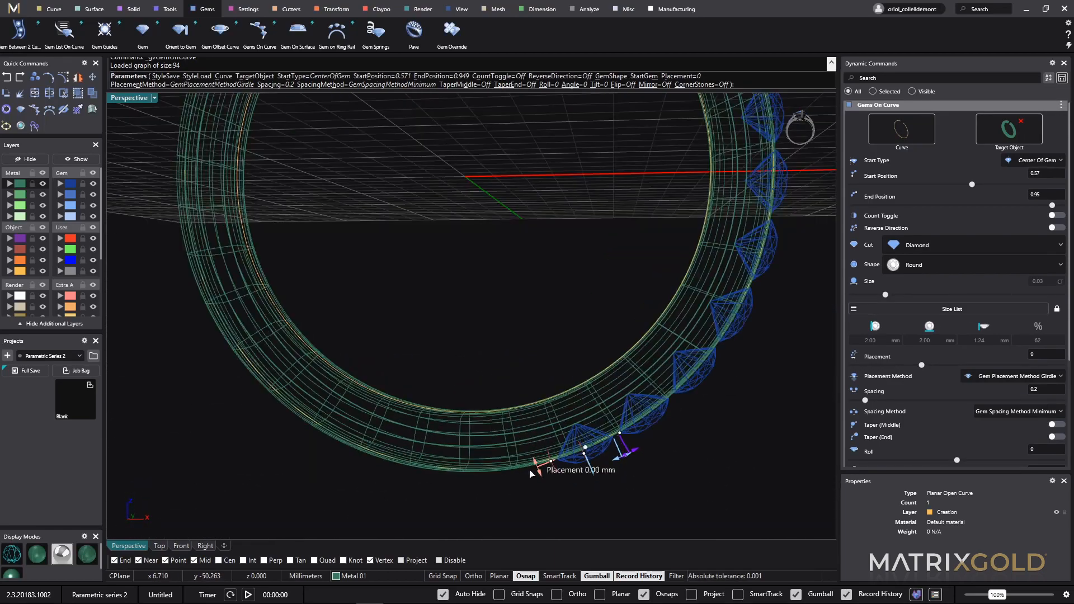
mouse_move(536, 455)
mouse_down()
mouse_move(537, 445)
mouse_move(546, 455)
mouse_up()
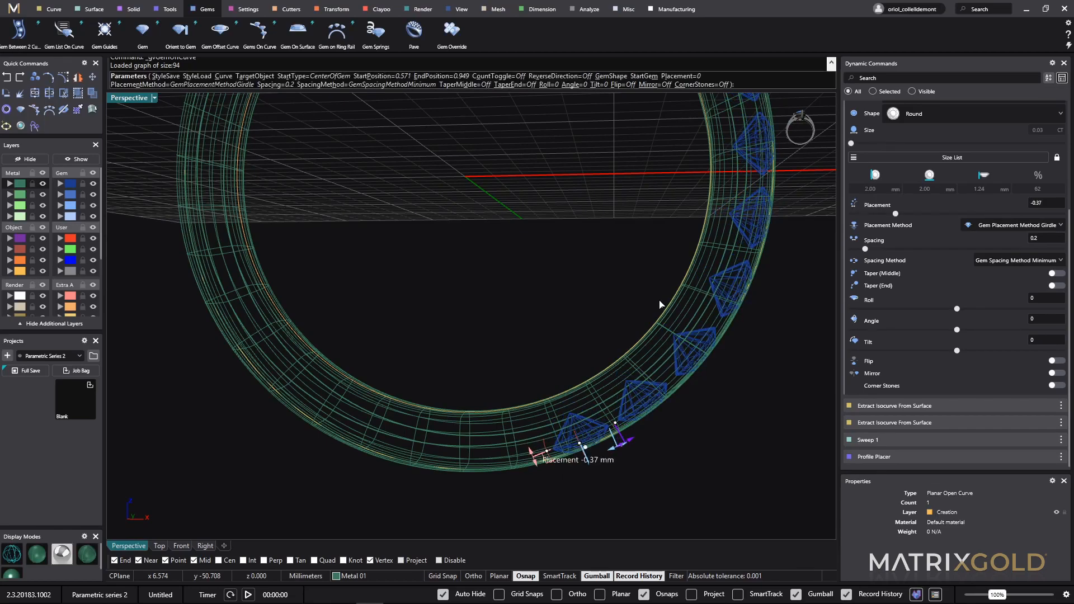
right_drag(664, 304, 740, 425)
right_click(739, 422)
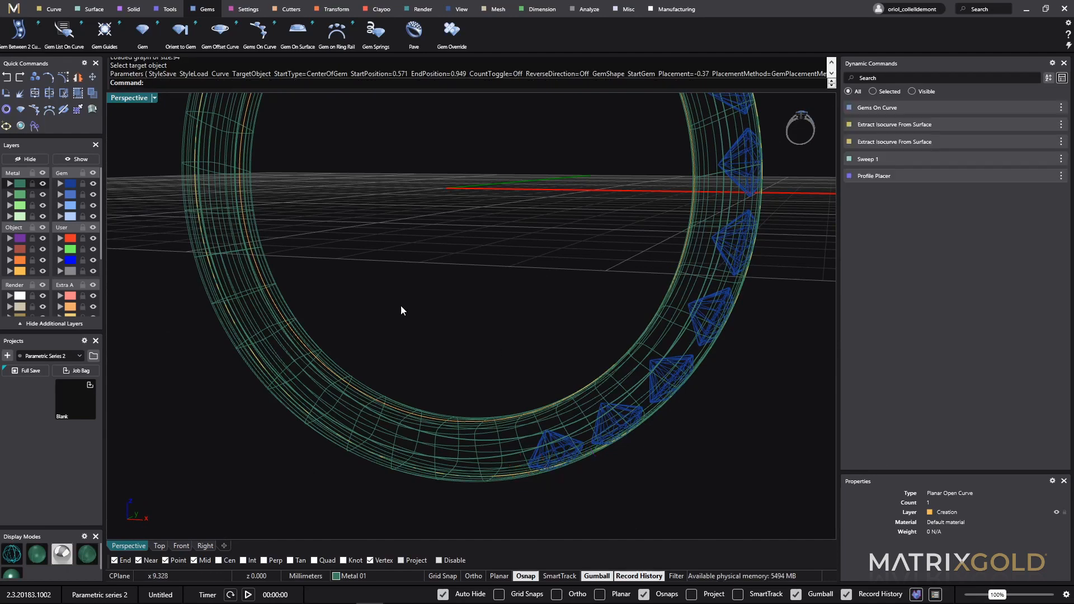
- Place another row of round diamonds along the inner isocurve with Gems On Curve
right_drag(400, 306, 364, 264)
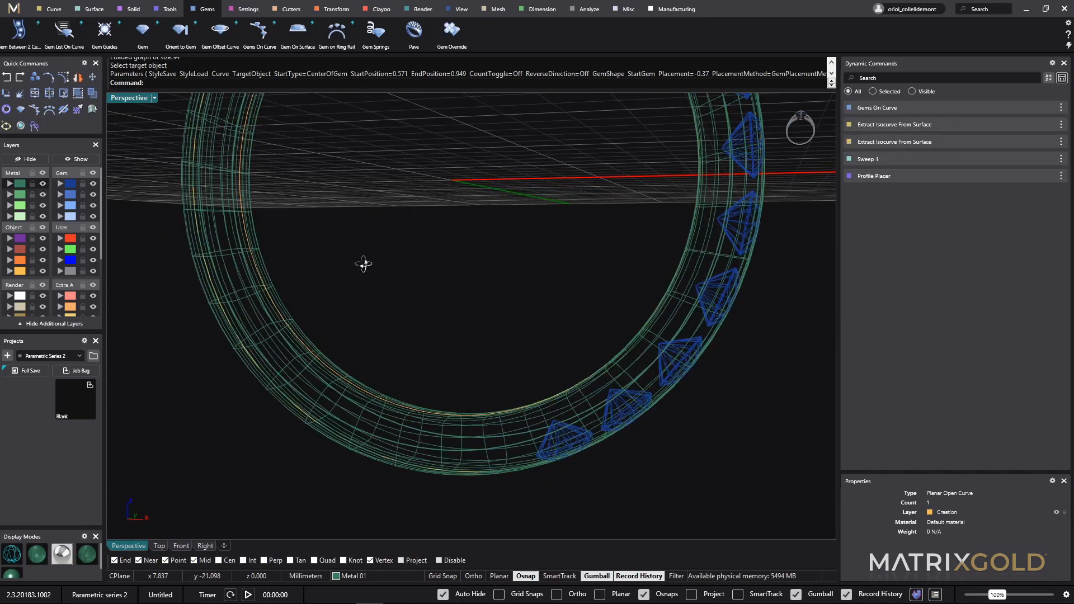
click(271, 298)
click(313, 328)
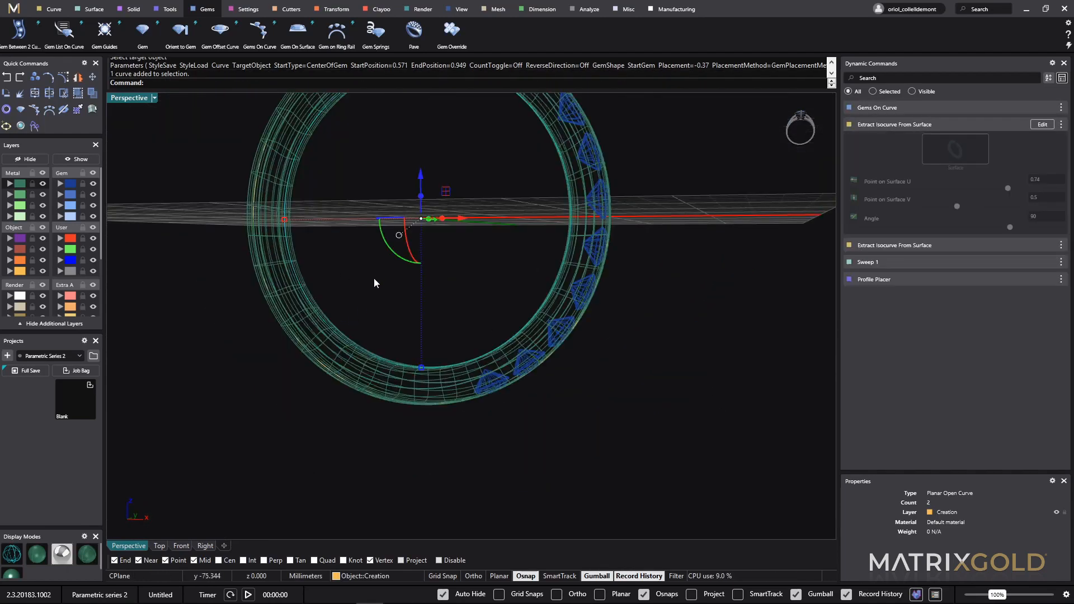
mouse_move(374, 283)
right_down()
mouse_move(386, 318)
mouse_move(369, 291)
right_up()
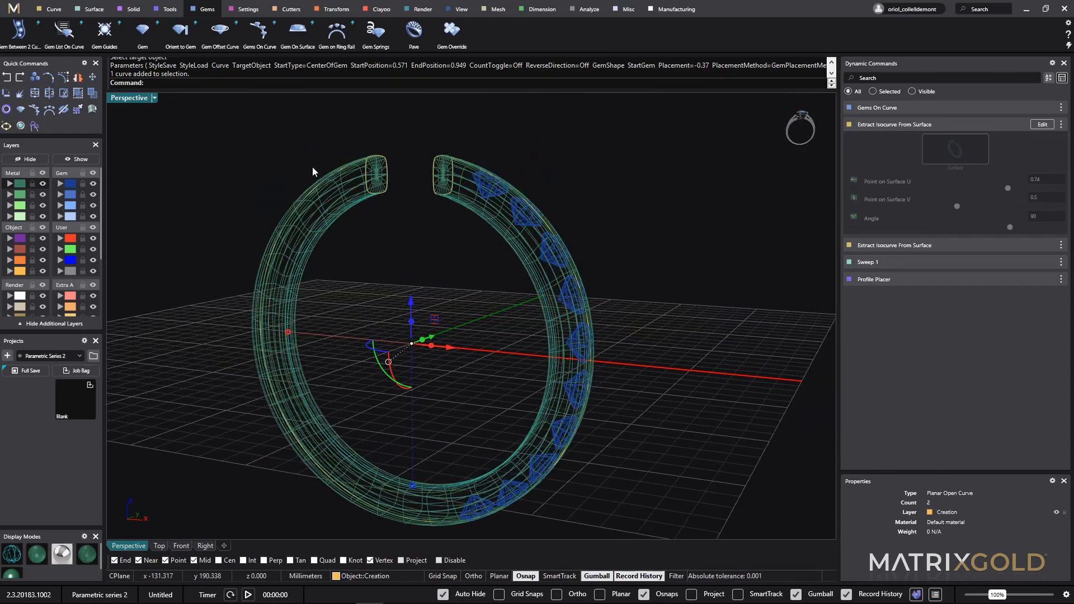
click(139, 44)
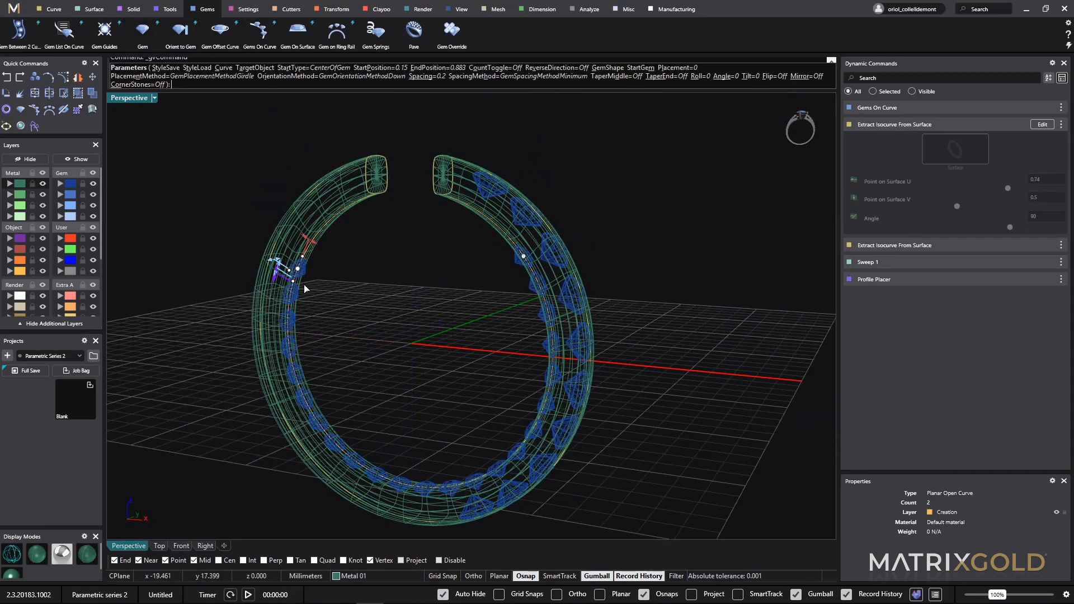
- Limit the inner gem row to the side opposite the outer gems, with Start Position about 0.11 and End Position about 0.4
right_drag(305, 288, 367, 257)
scroll(331, 290, up, 3)
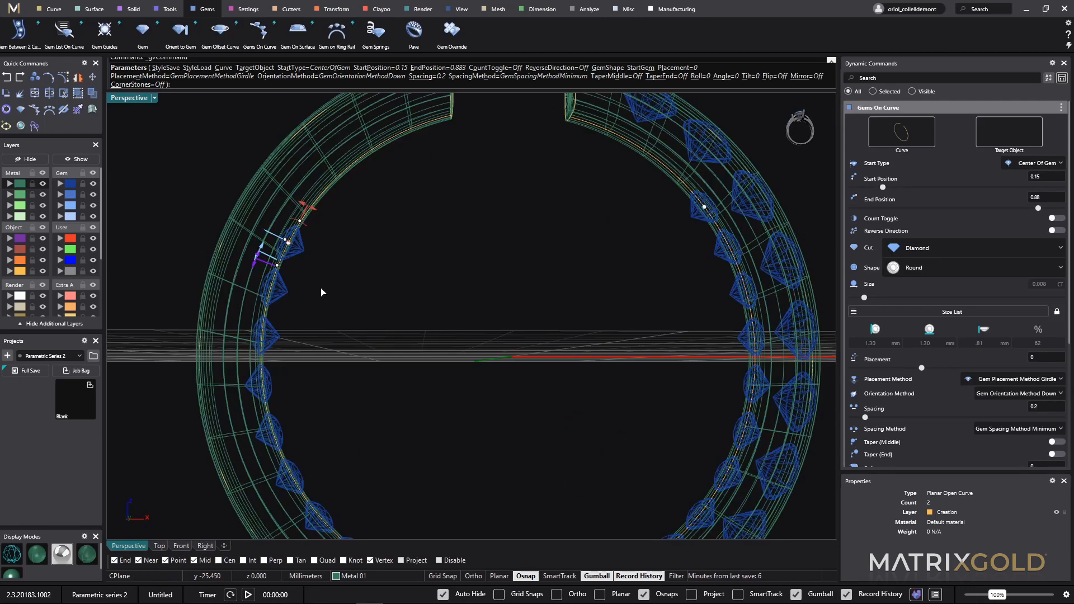
drag(291, 251, 340, 208)
scroll(699, 220, down, 5)
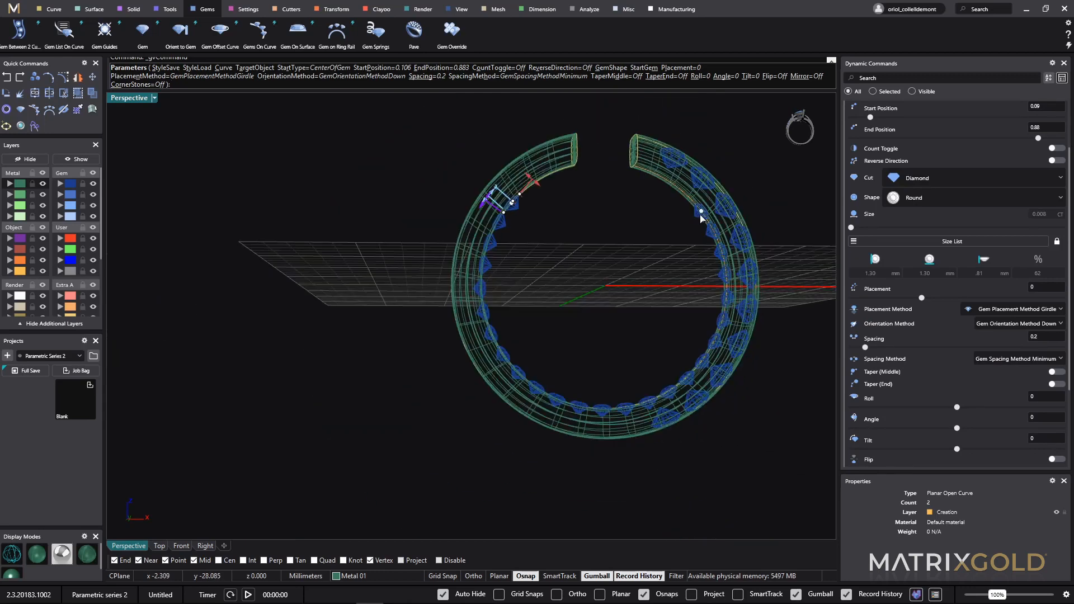
drag(701, 218, 528, 392)
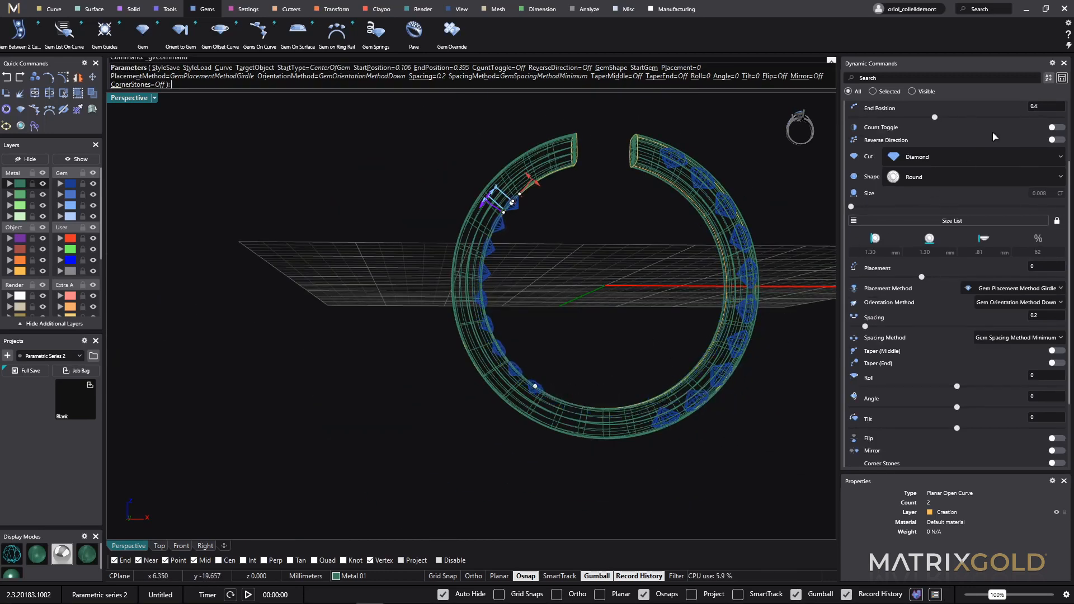
- Assign the swept shank as the target object for the inner gems
scroll(994, 136, up, 3)
click(1005, 143)
right_drag(693, 305, 552, 309)
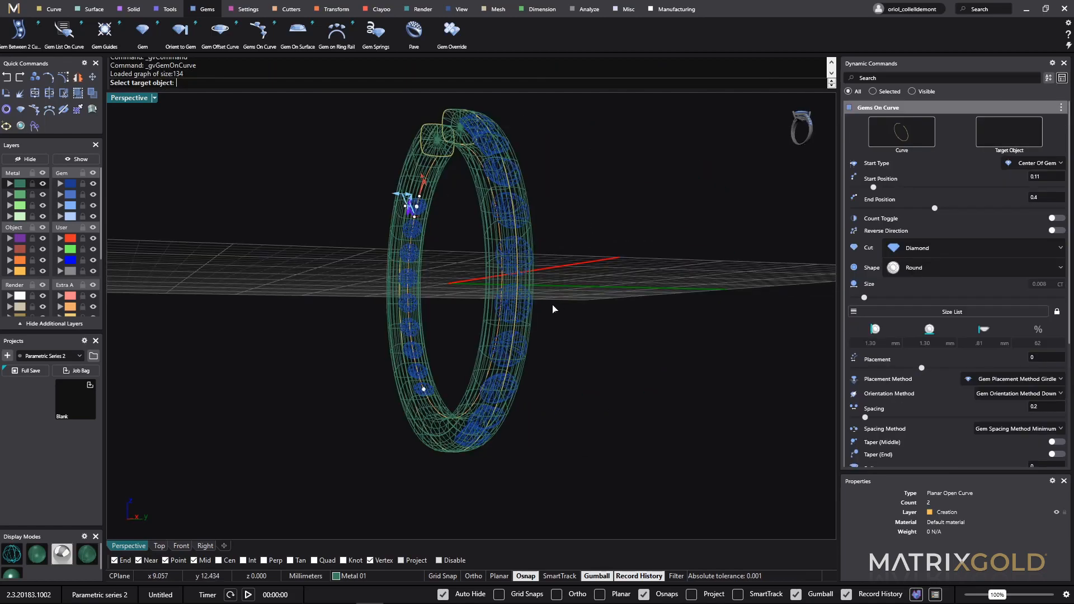
scroll(398, 311, up, 5)
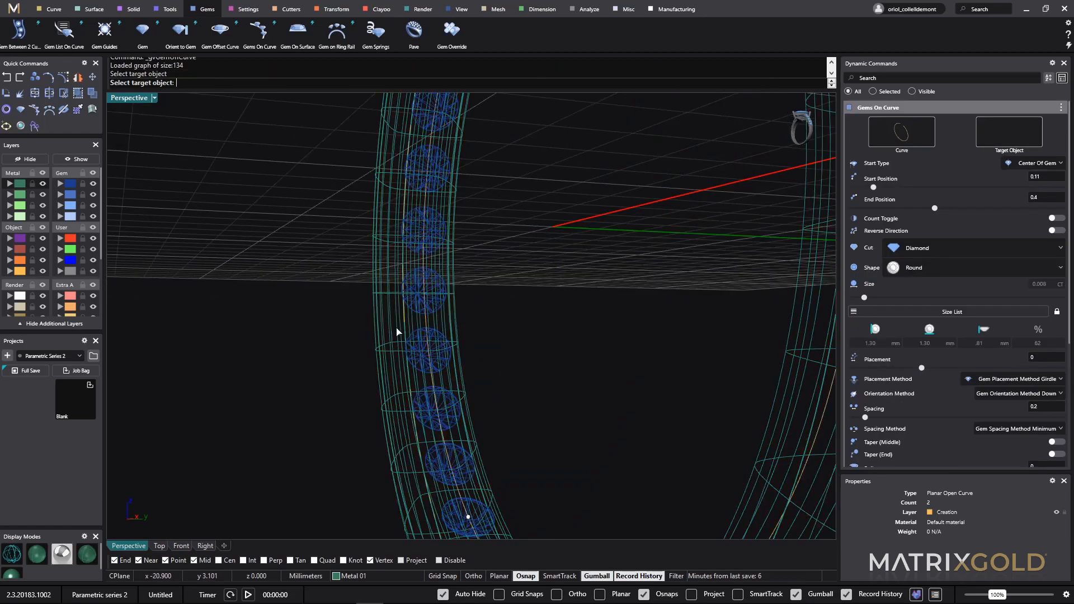
click(398, 332)
- Choose the 2.00 mm (0.03 ct) round size from the size list for the inner gems
scroll(569, 343, down, 5)
right_drag(568, 343, 649, 360)
click(952, 311)
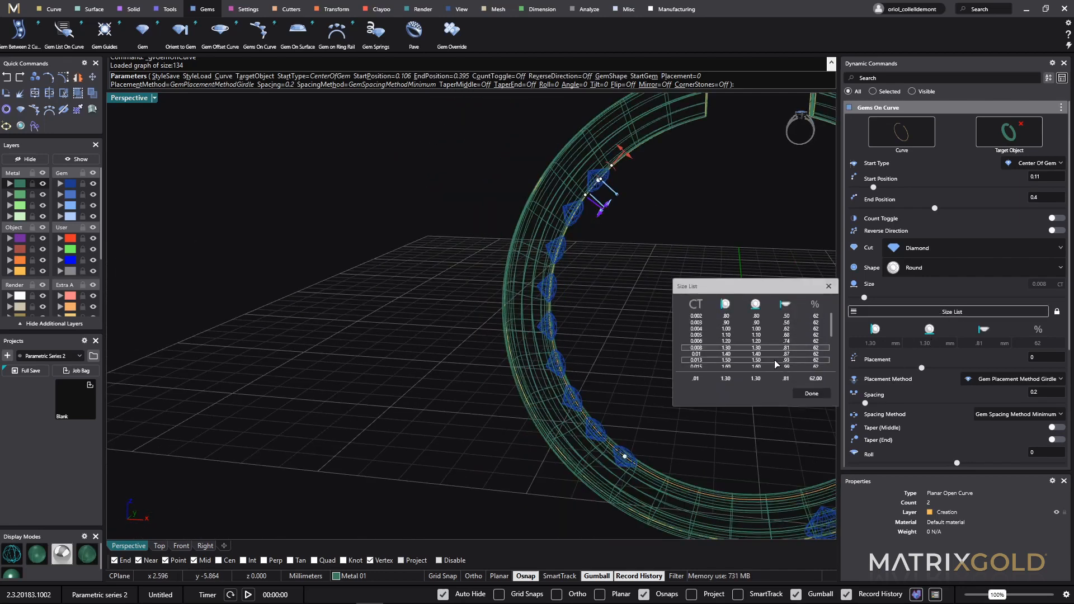
scroll(749, 352, down, 3)
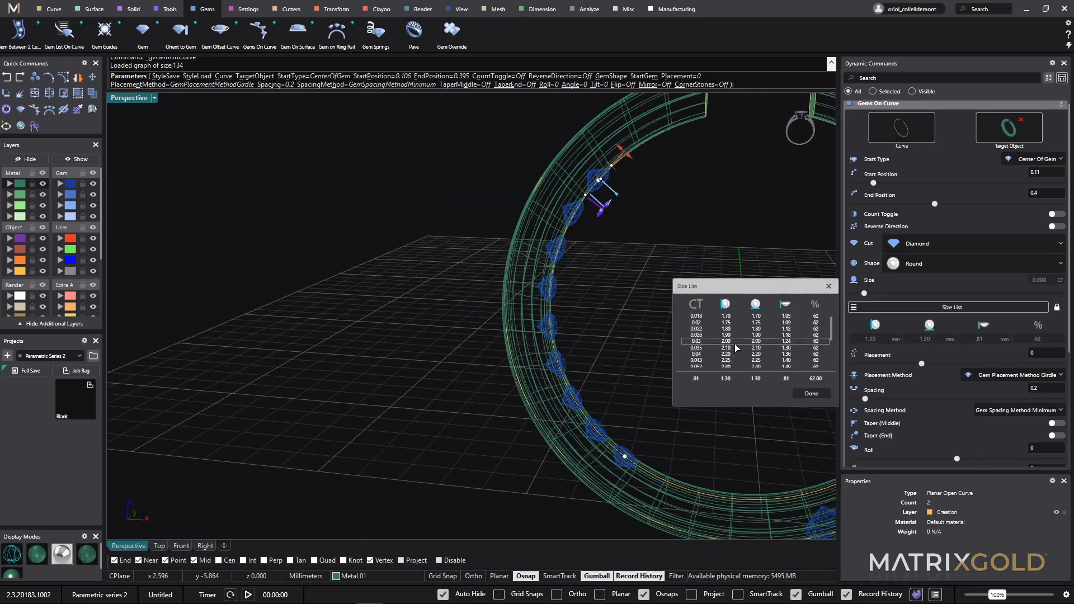
click(734, 343)
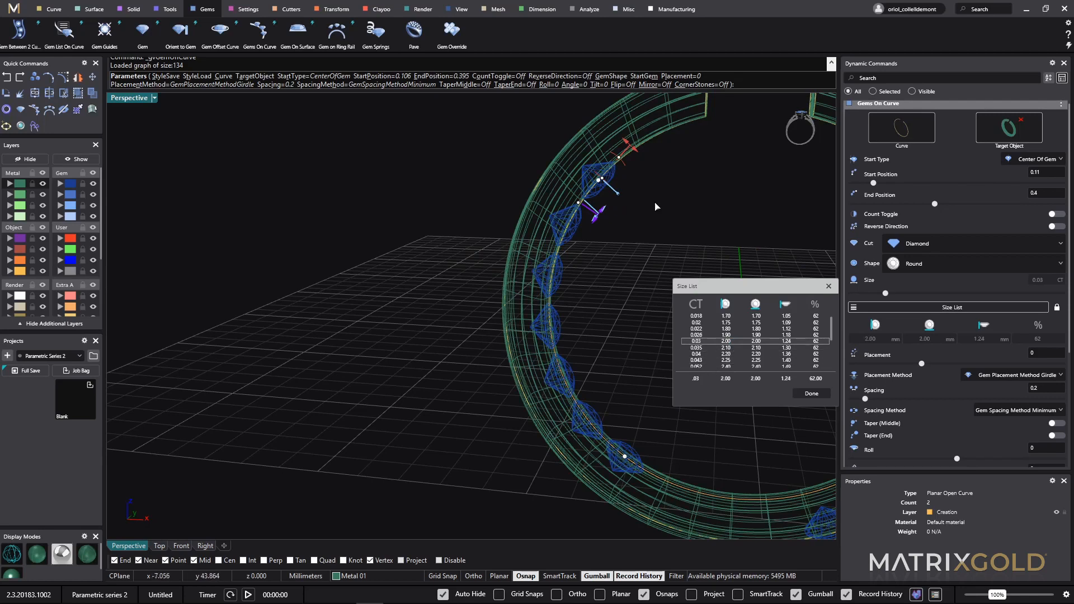
click(811, 393)
- Sink the inner gems into the shank with a Placement of about -0.35 mm and finish the gem row
scroll(582, 221, up, 6)
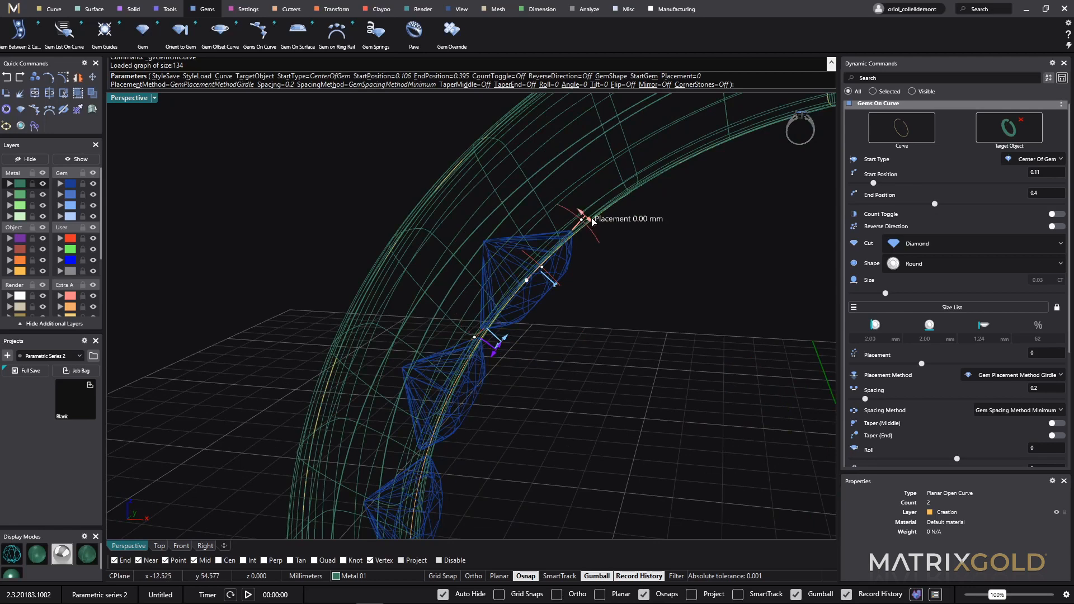
drag(591, 220, 572, 200)
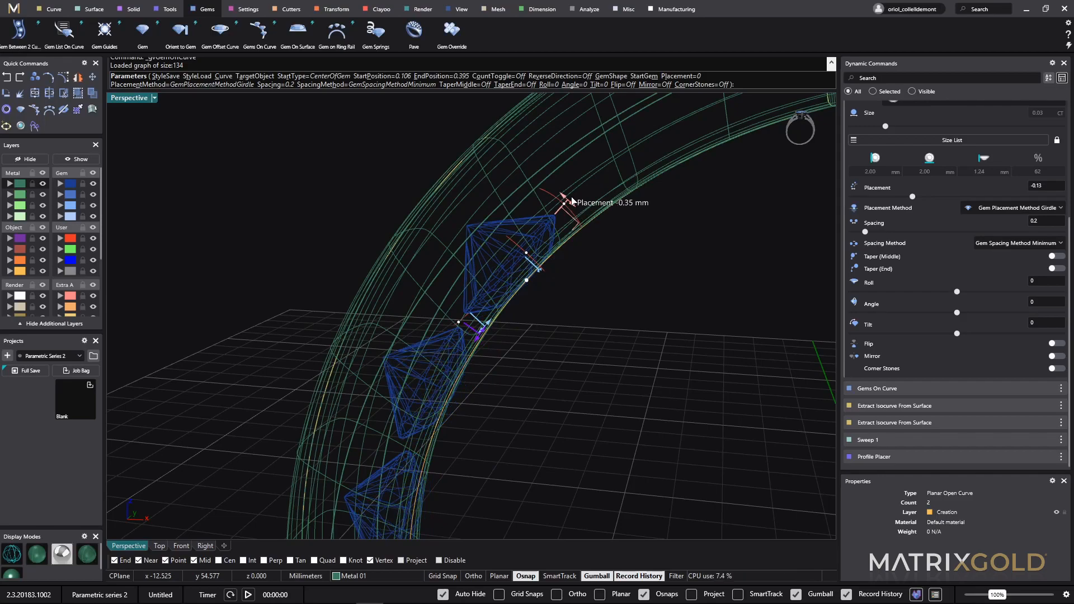
right_click(614, 305)
scroll(614, 305, down, 10)
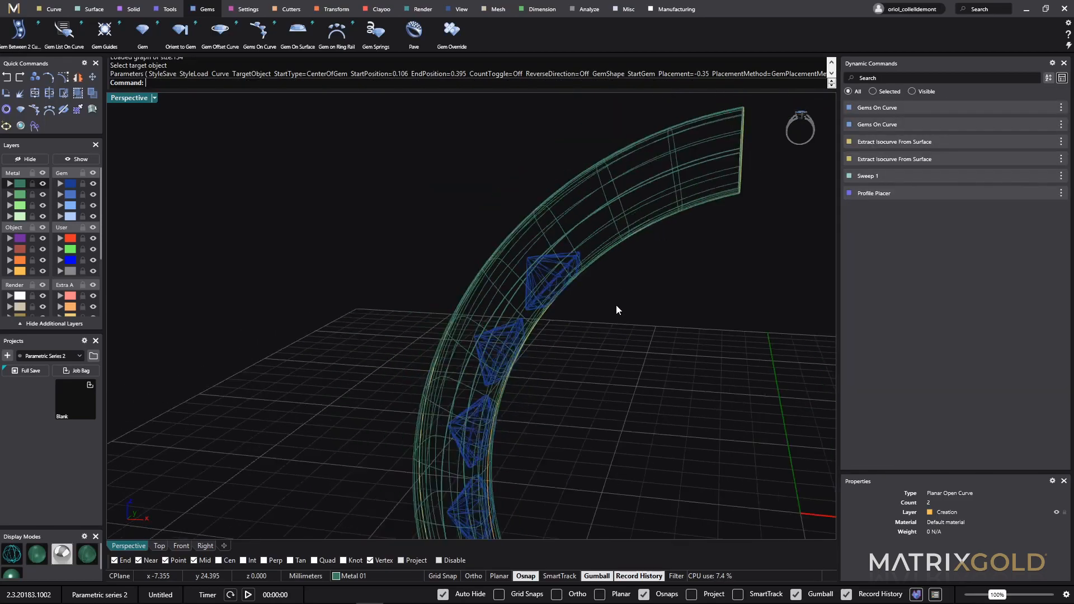
shift+right_drag(655, 375, 530, 337)
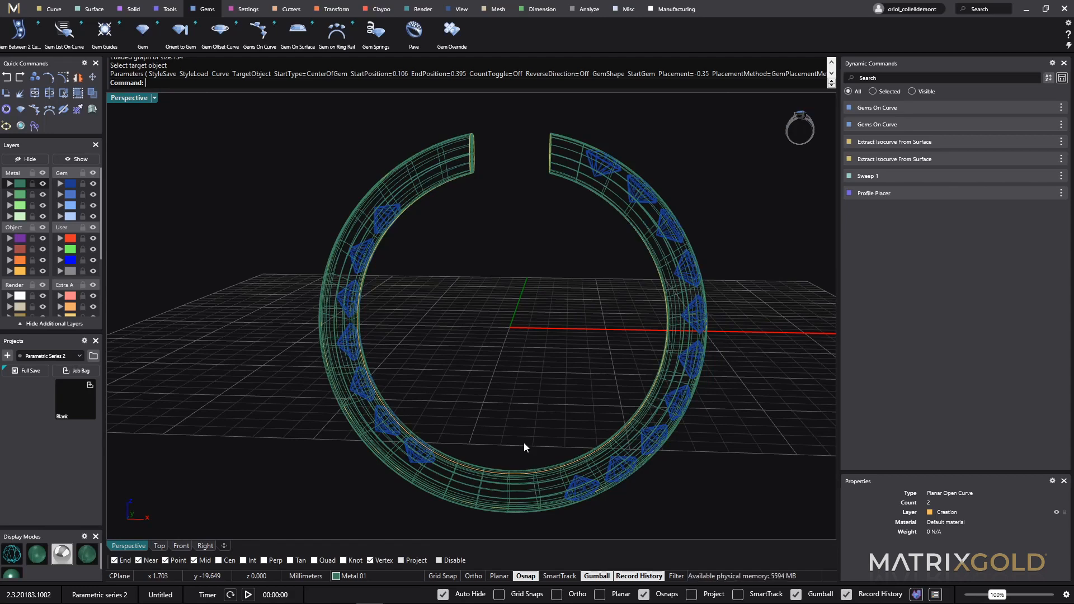
- Add a Channel Cutter along the outer gem row, narrowing its Width (Start) to about 0.4
click(615, 469)
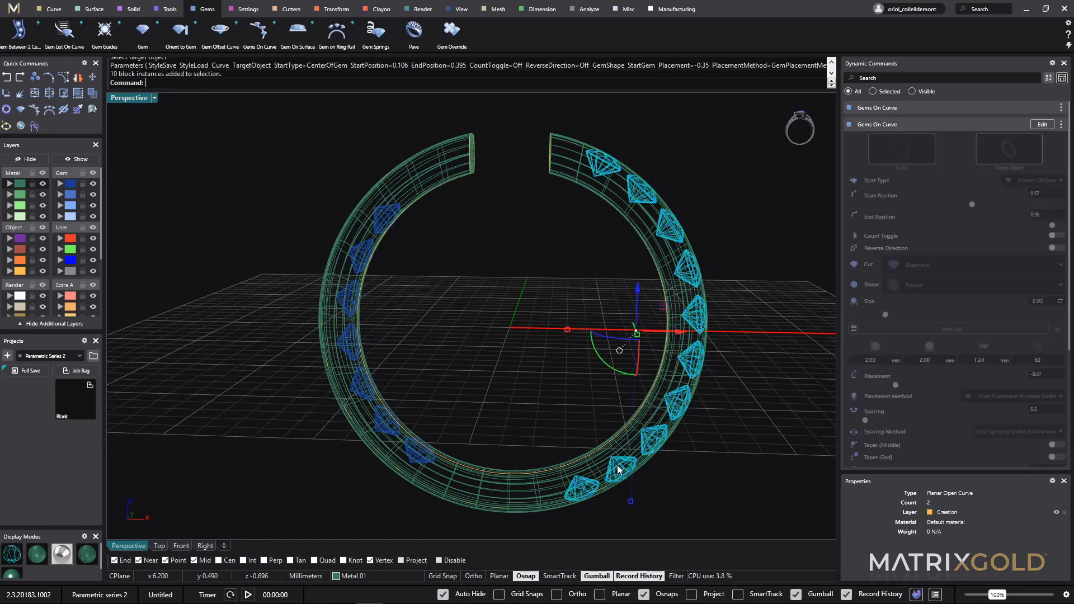
click(288, 10)
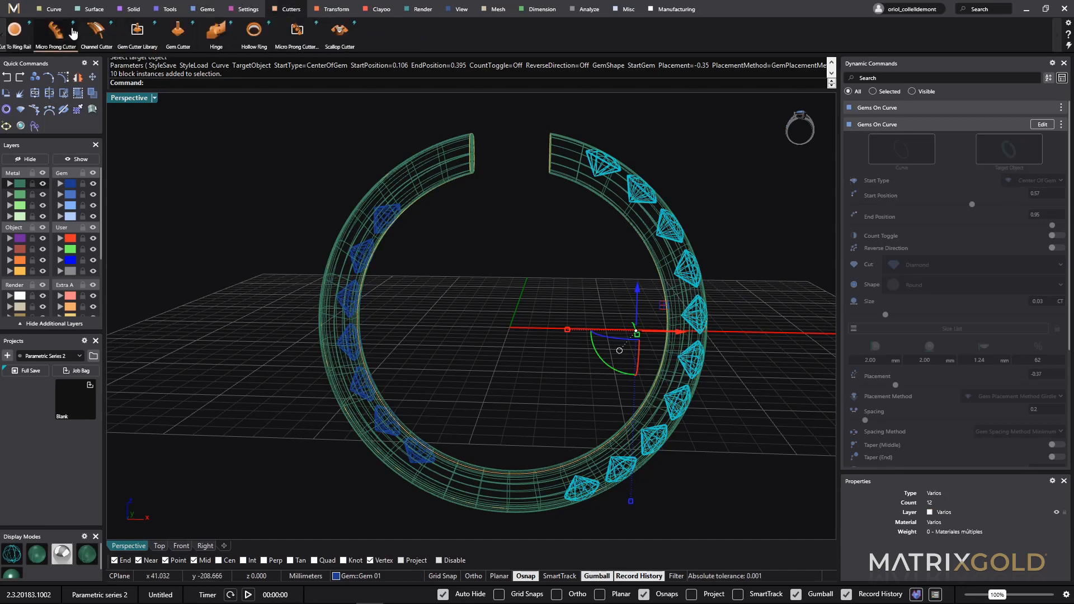
click(96, 33)
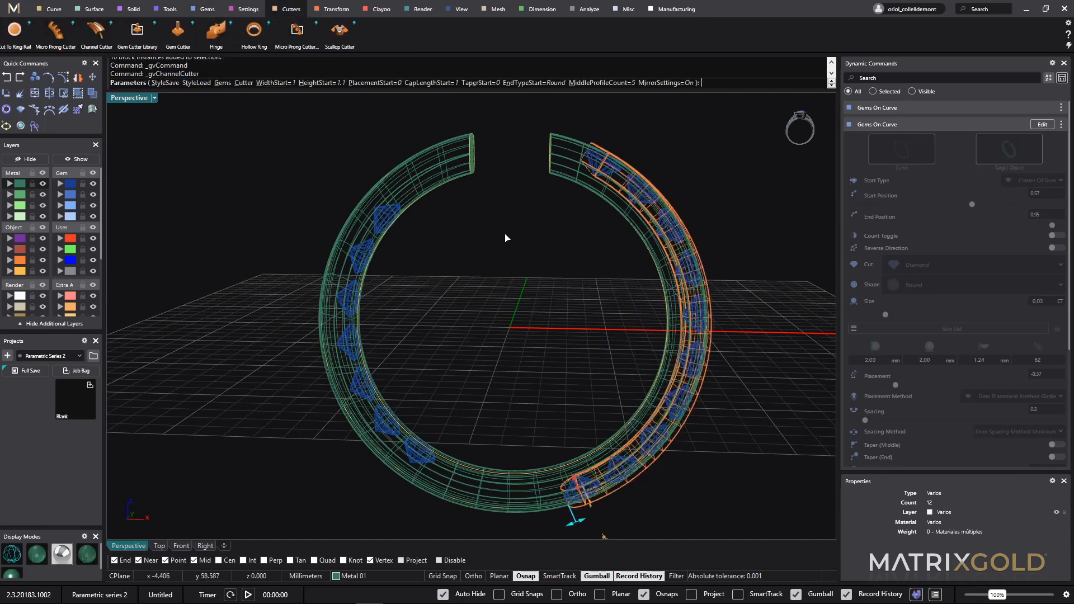
right_drag(728, 268, 436, 335)
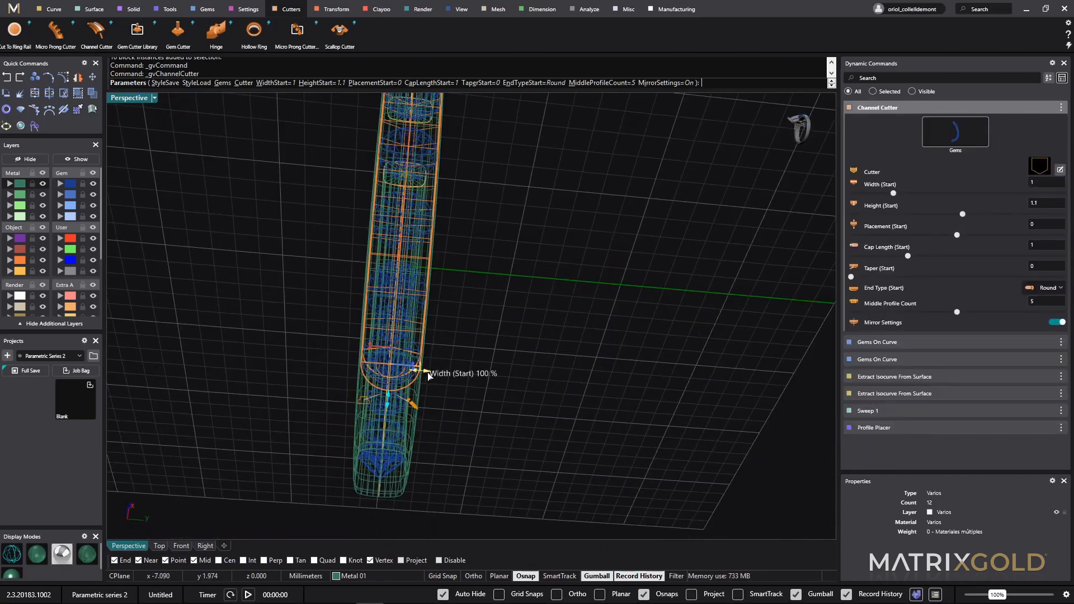
mouse_move(416, 376)
mouse_down()
mouse_move(391, 371)
mouse_move(407, 374)
mouse_up()
right_drag(470, 380, 587, 446)
right_click(532, 405)
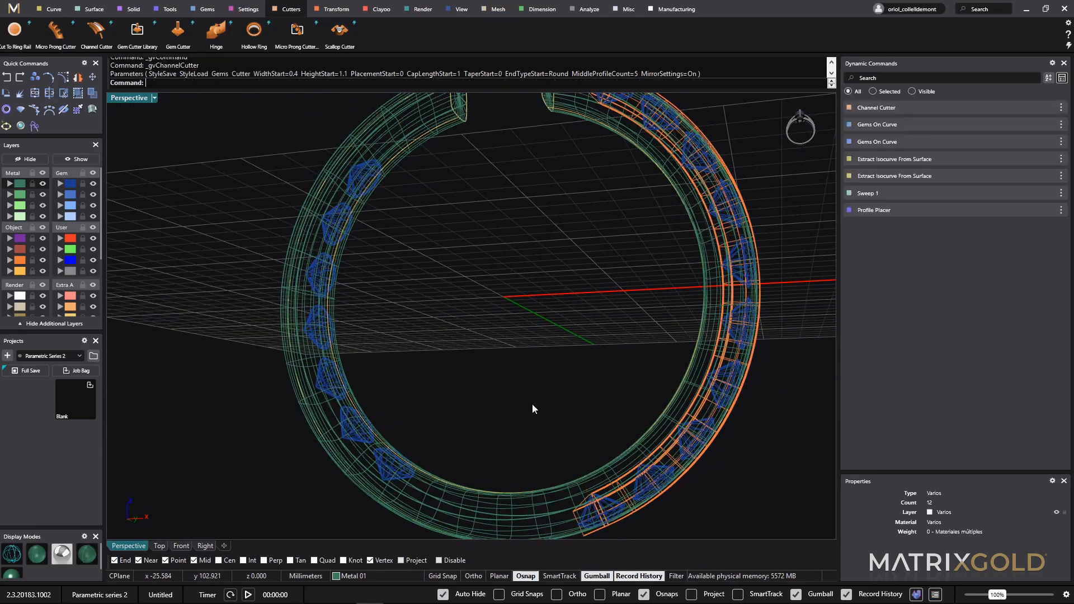
- Add a Channel Cutter along the inner gem row with its Width (Start) reduced to about 0.4
click(311, 326)
click(364, 363)
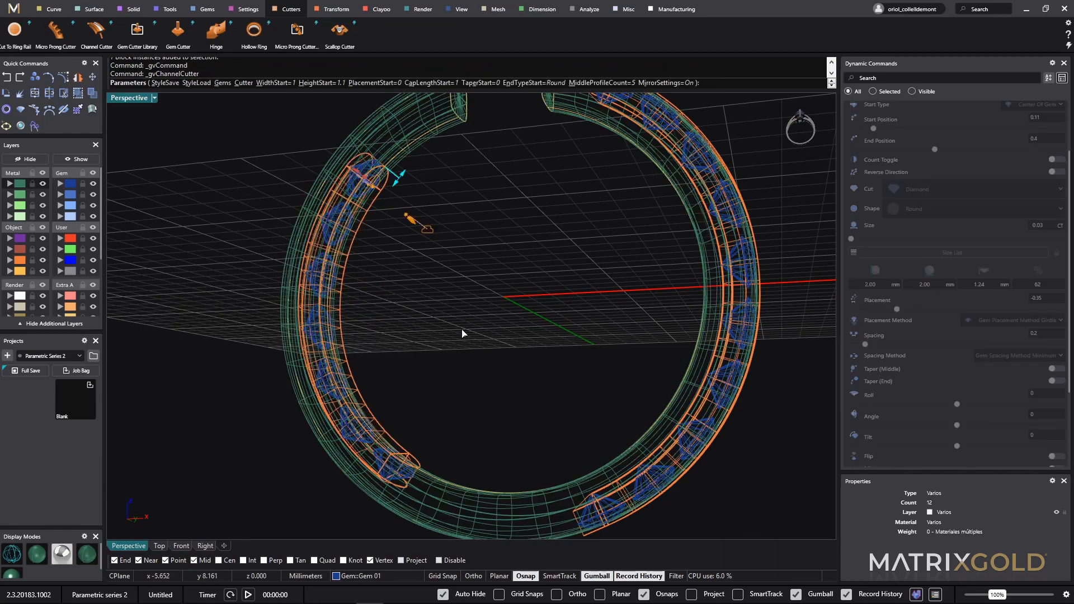
right_drag(462, 334, 367, 238)
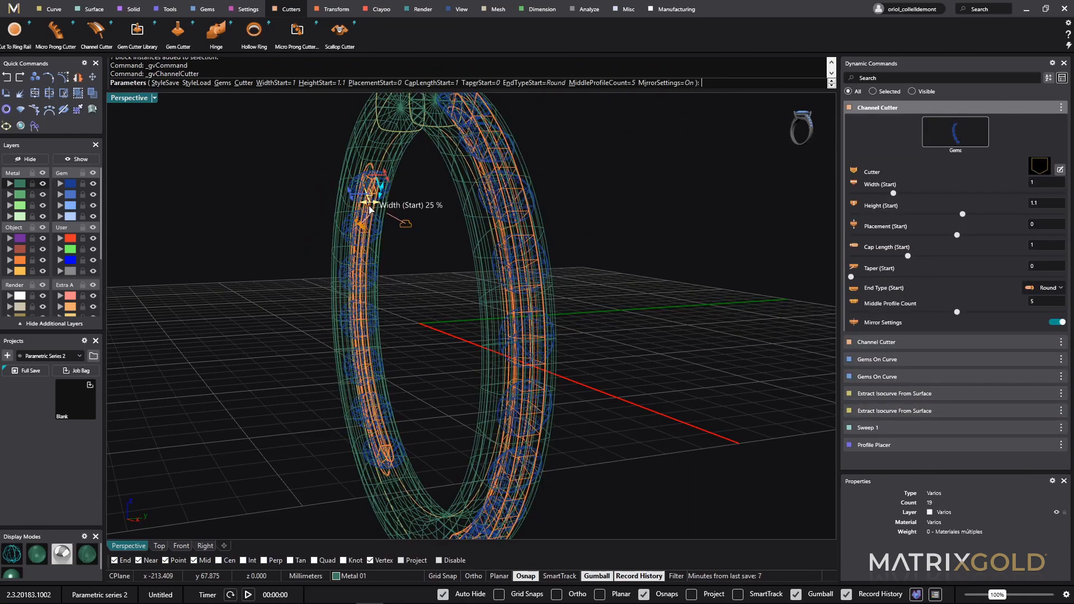
drag(369, 210, 371, 210)
right_click(437, 329)
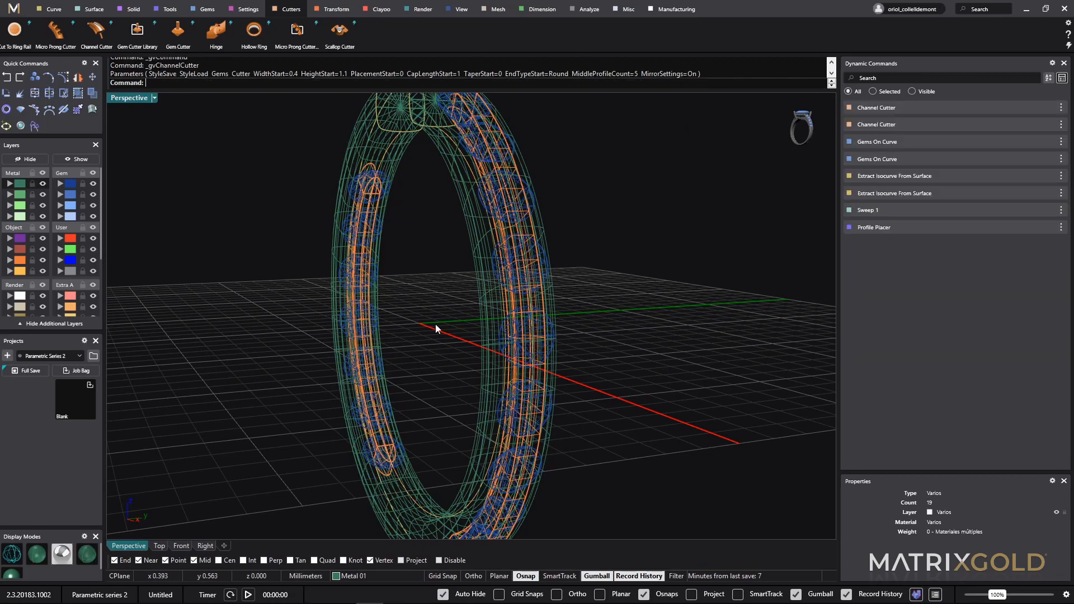
- Create a Micro Prong Cutter on the outer gem row, keeping the default settings
right_drag(436, 329, 563, 335)
scroll(715, 159, down, 3)
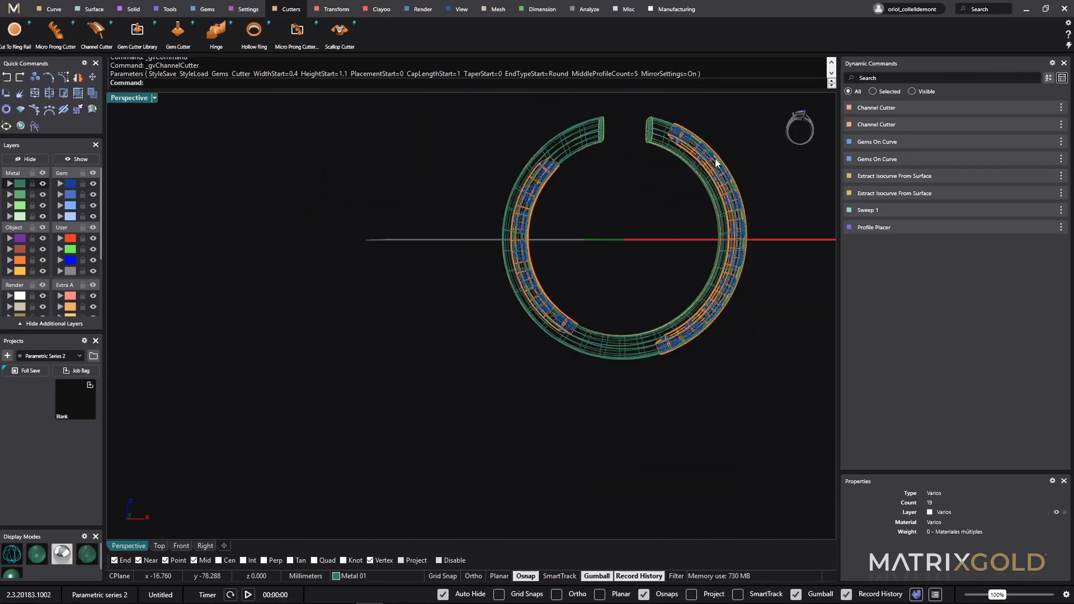
scroll(710, 158, up, 5)
click(707, 159)
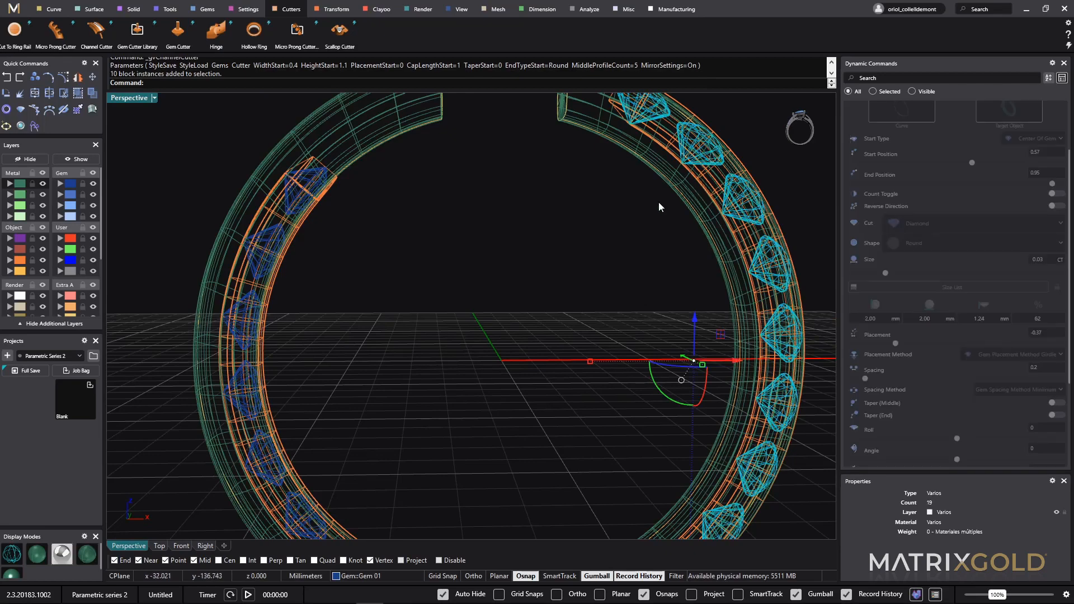
click(62, 45)
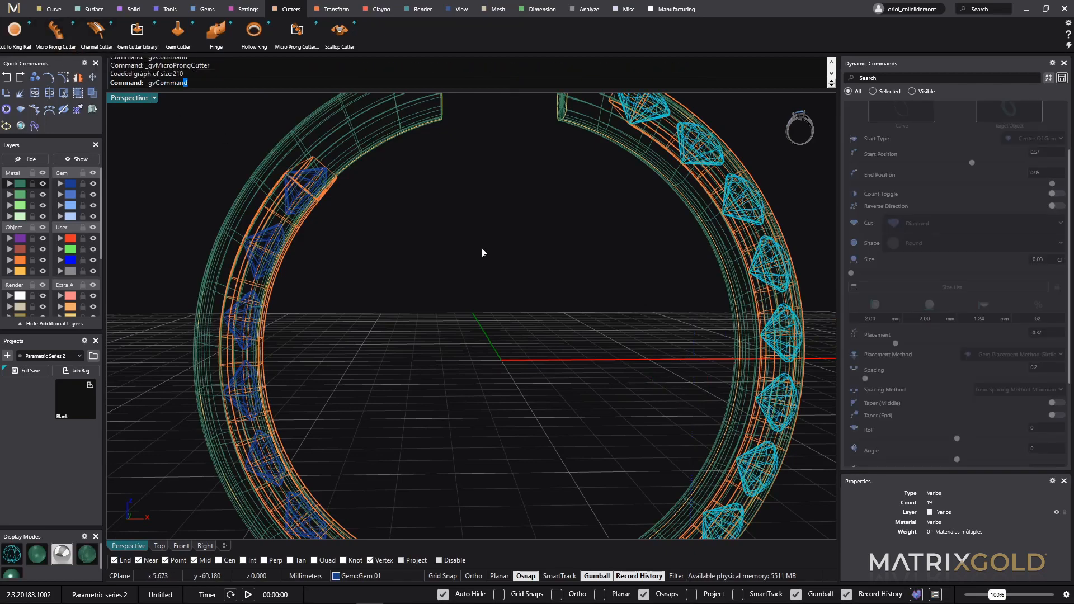
scroll(572, 276, down, 2)
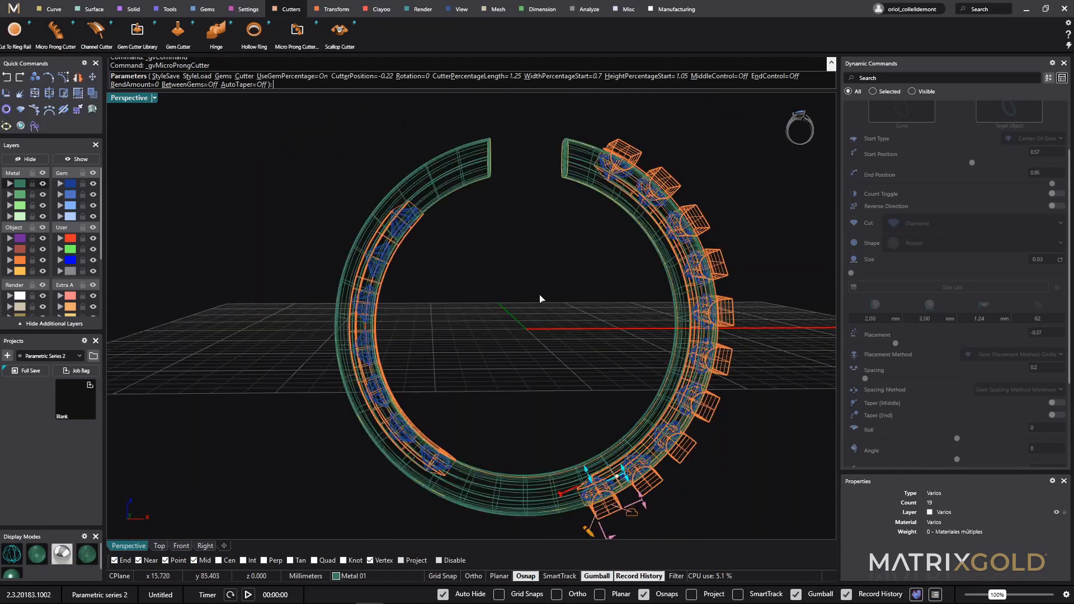
right_drag(540, 298, 564, 203)
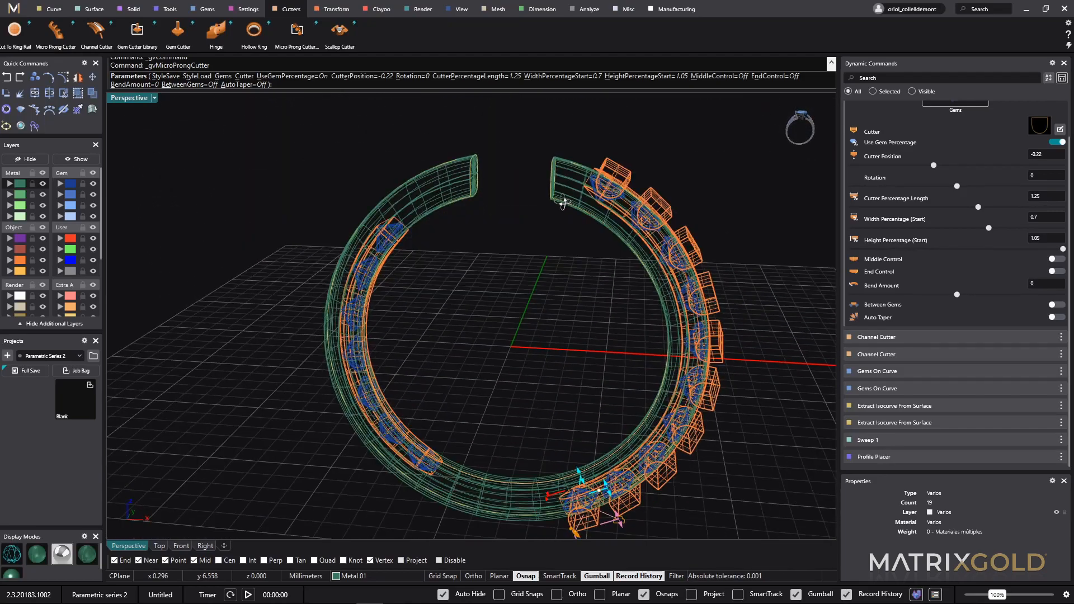
key(Return)
- Create a Micro Prong Cutter with default settings on the inner gem row
scroll(394, 237, up, 4)
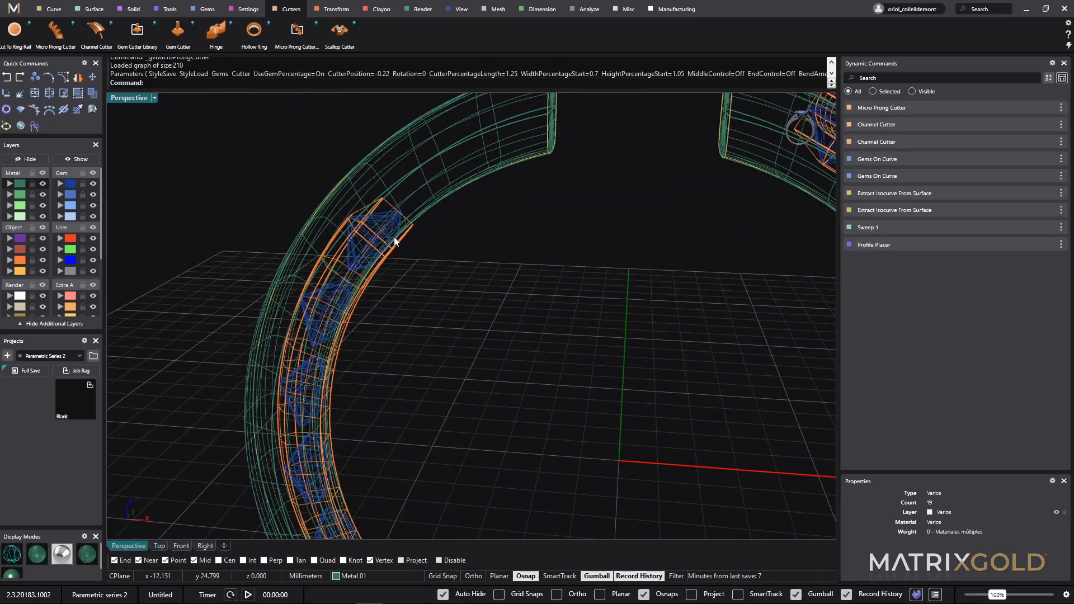
click(395, 227)
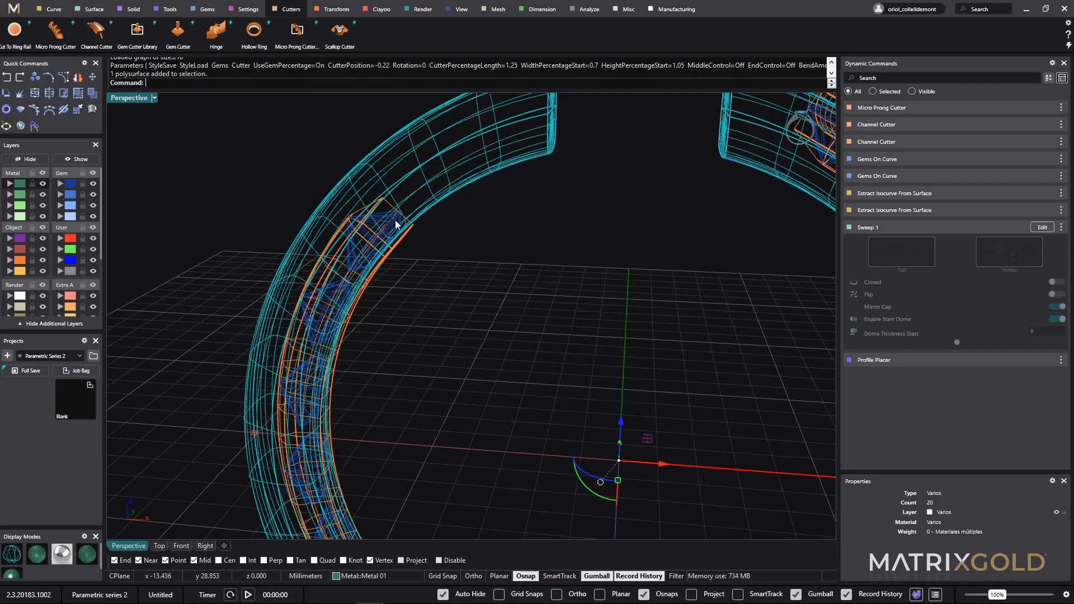
click(395, 224)
key(Return)
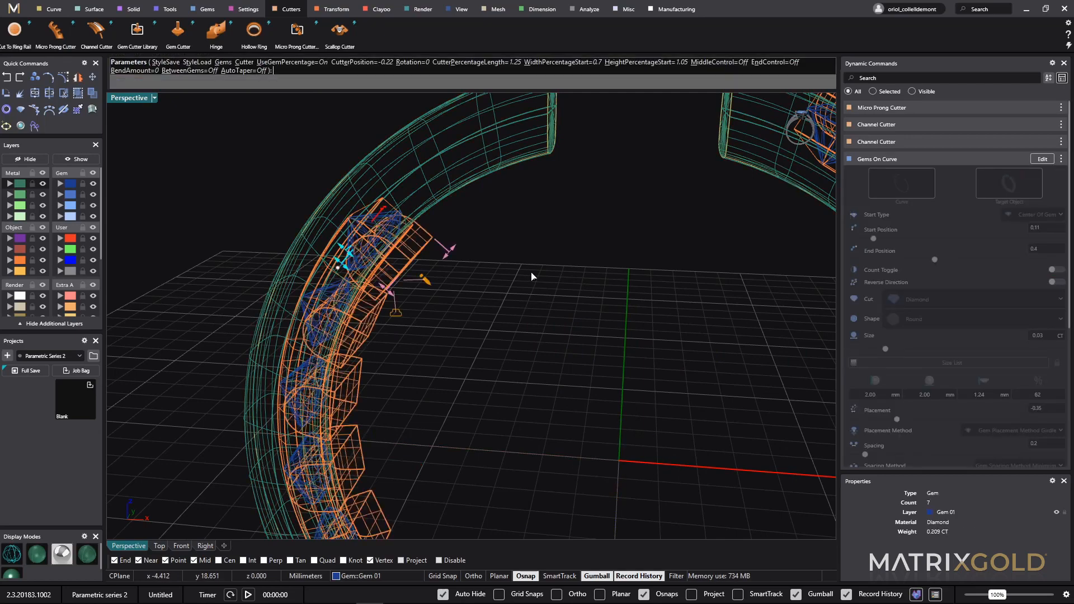
key(Return)
scroll(534, 280, down, 5)
- Start a second Micro Prong Cutter on the outer gems and enable Between Gems
mouse_move(539, 297)
right_down()
mouse_move(606, 271)
mouse_move(528, 285)
mouse_move(532, 302)
right_up()
scroll(623, 303, up, 2)
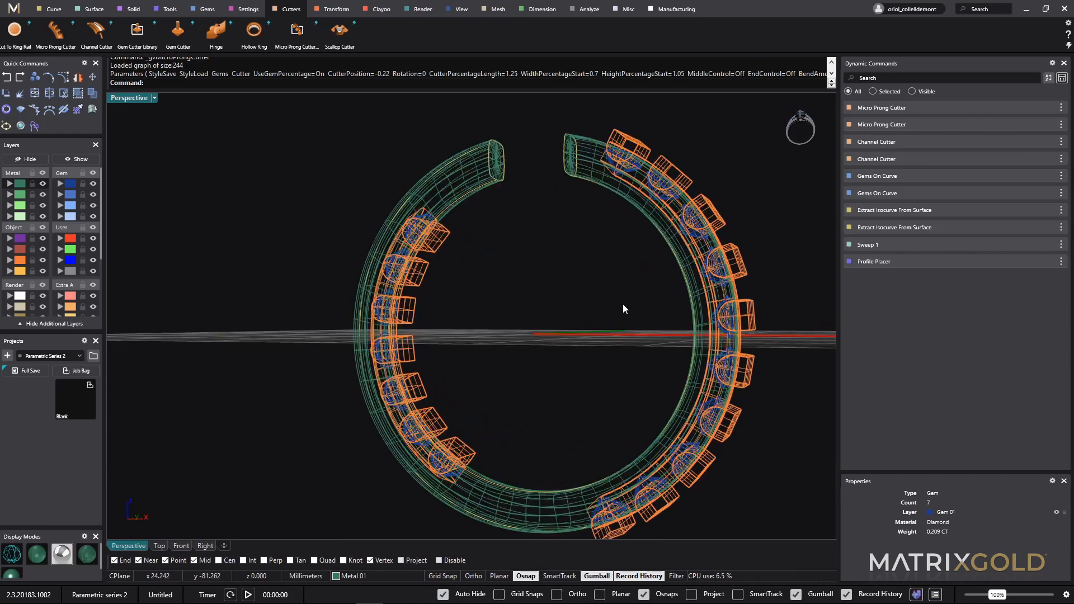
right_drag(622, 304, 643, 224)
scroll(643, 223, up, 2)
scroll(643, 223, up, 2)
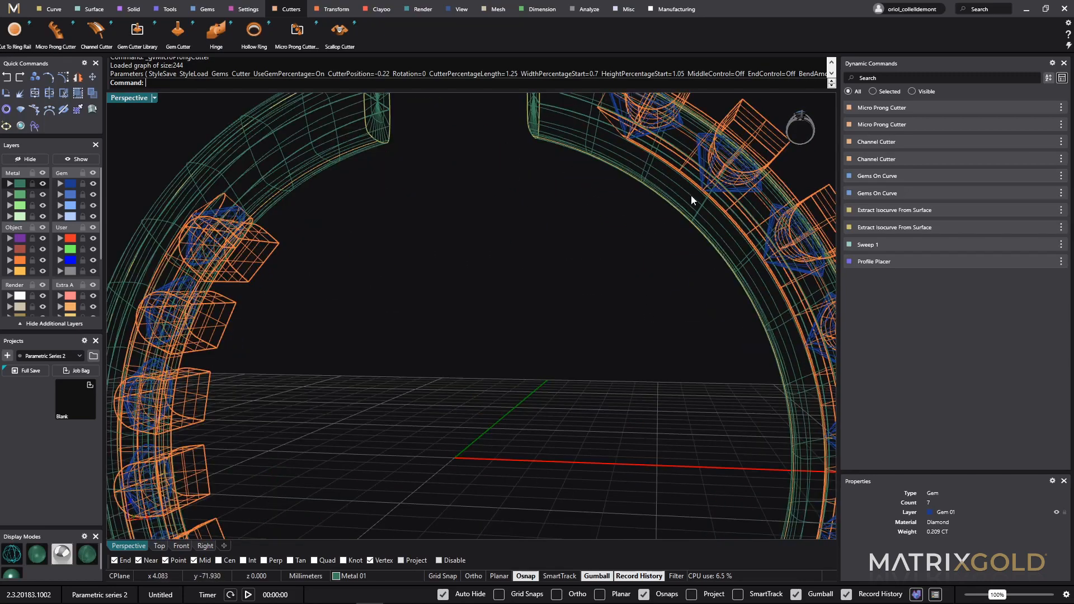
click(702, 164)
right_click(560, 271)
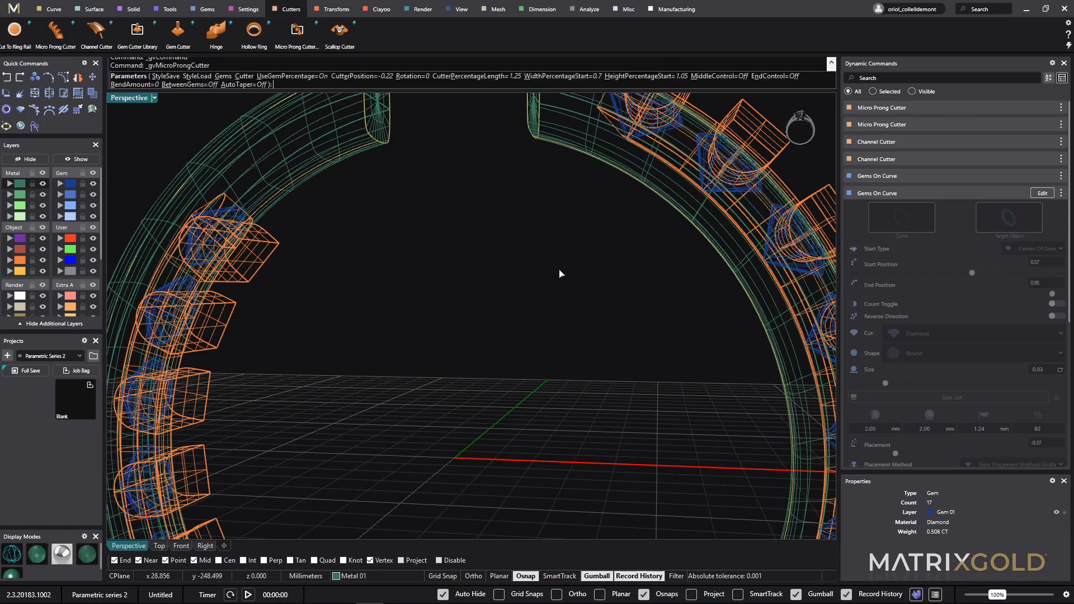
scroll(564, 274, down, 4)
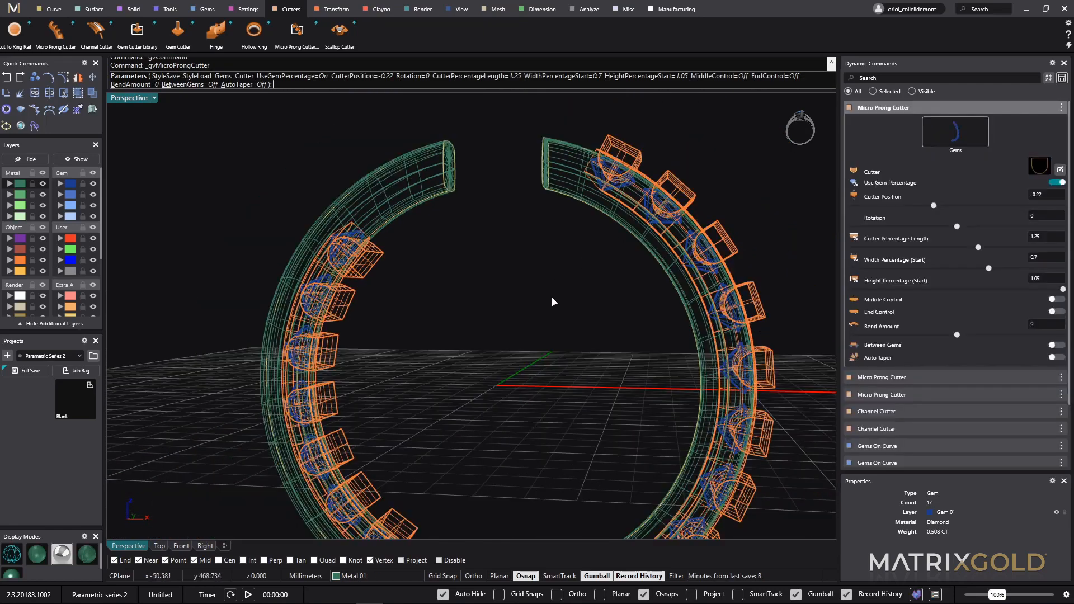
right_drag(552, 302, 877, 336)
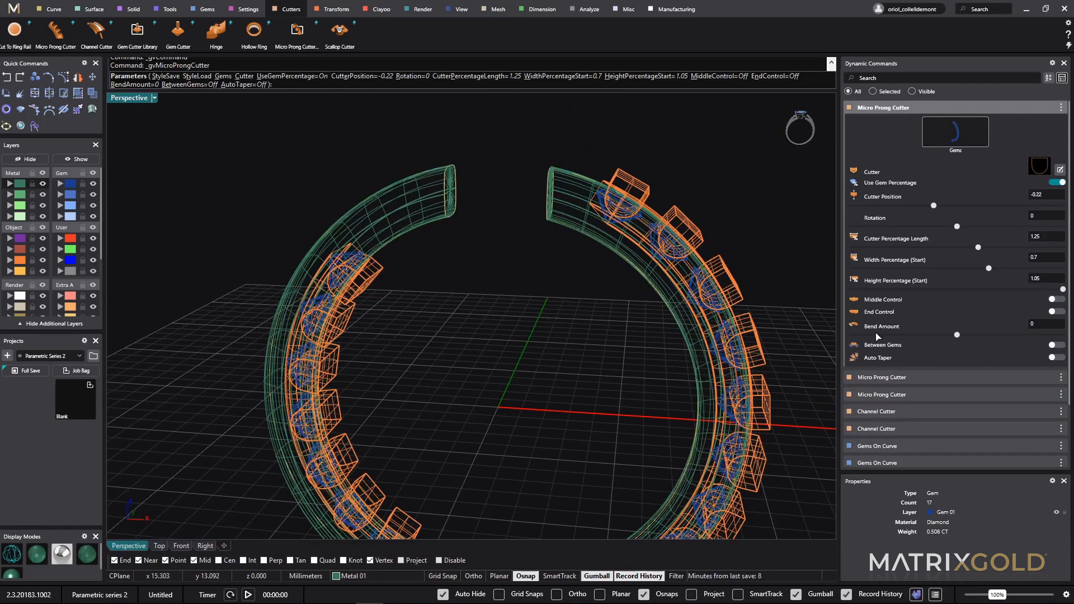
click(1054, 346)
- Narrow the between-gems cutters on the outer row to a Width Percentage (Start) of about 0.15
scroll(473, 297, up, 4)
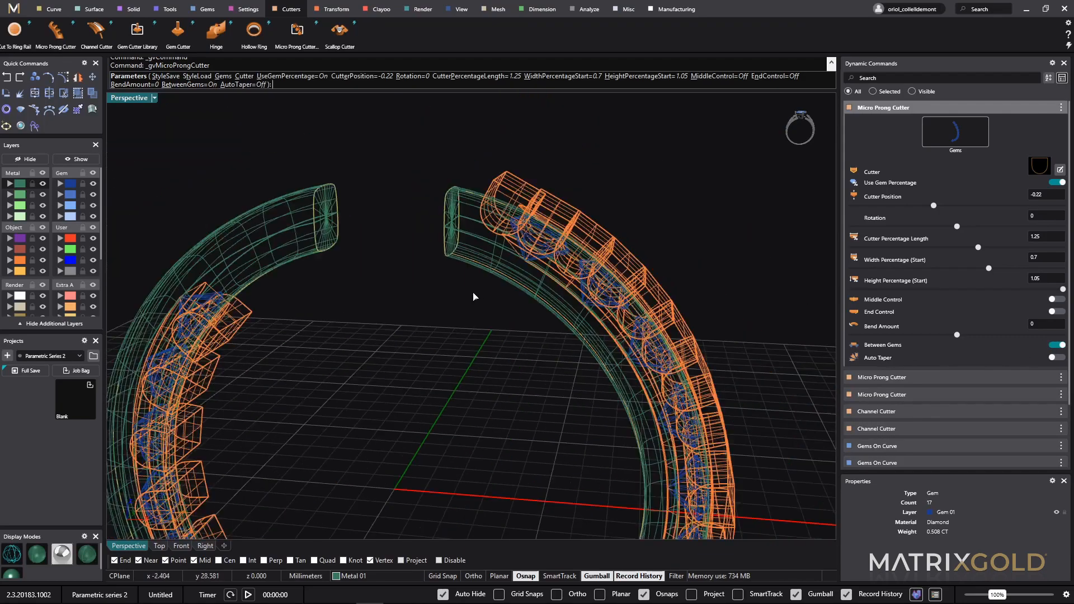
scroll(473, 296, down, 4)
right_drag(473, 296, 495, 324)
scroll(438, 415, up, 5)
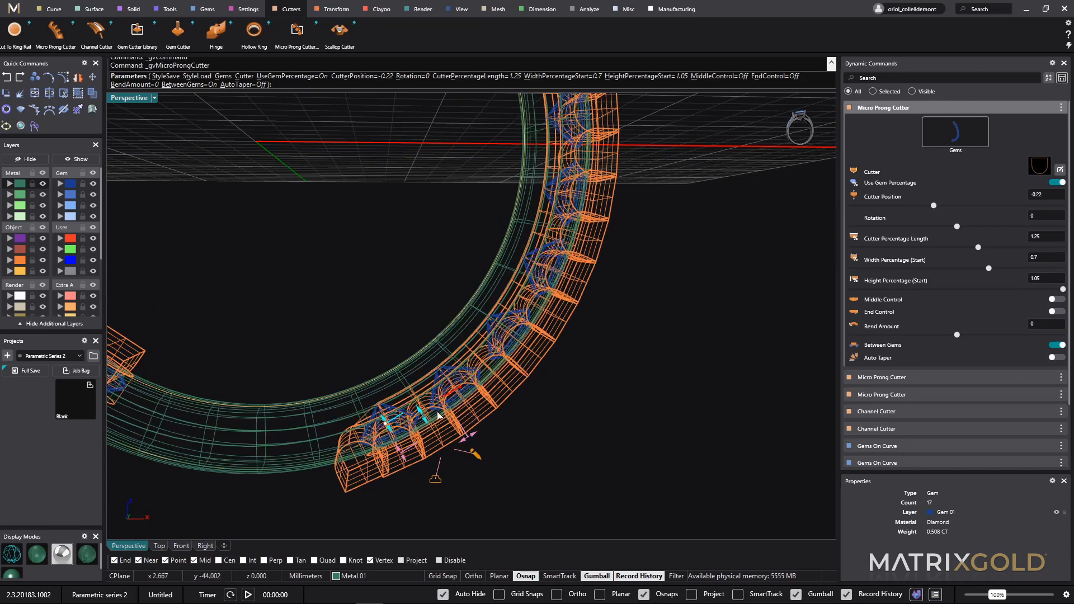
scroll(438, 415, up, 2)
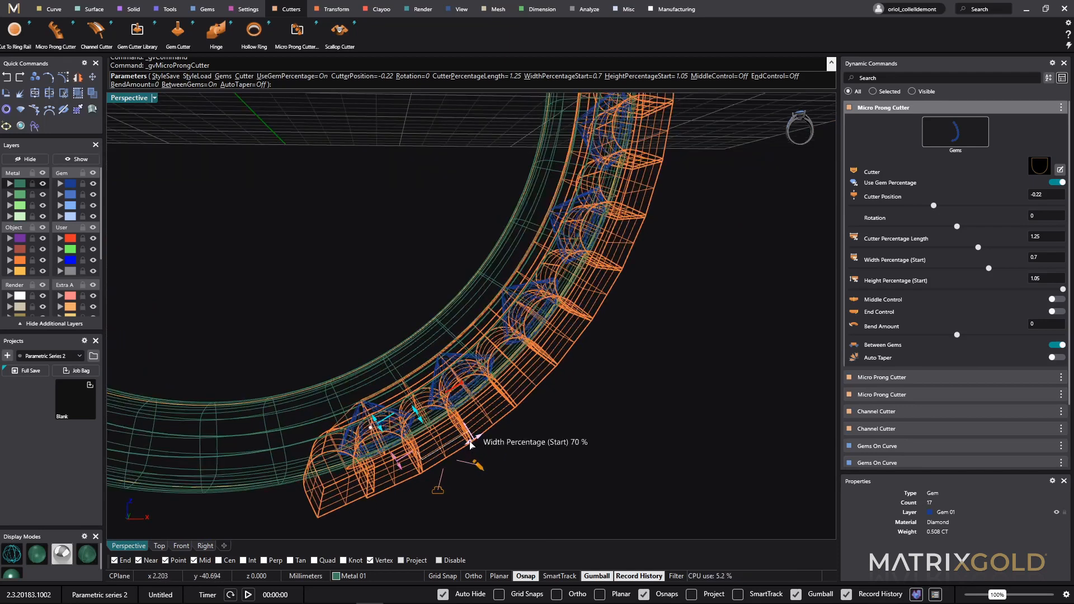
drag(470, 443, 429, 452)
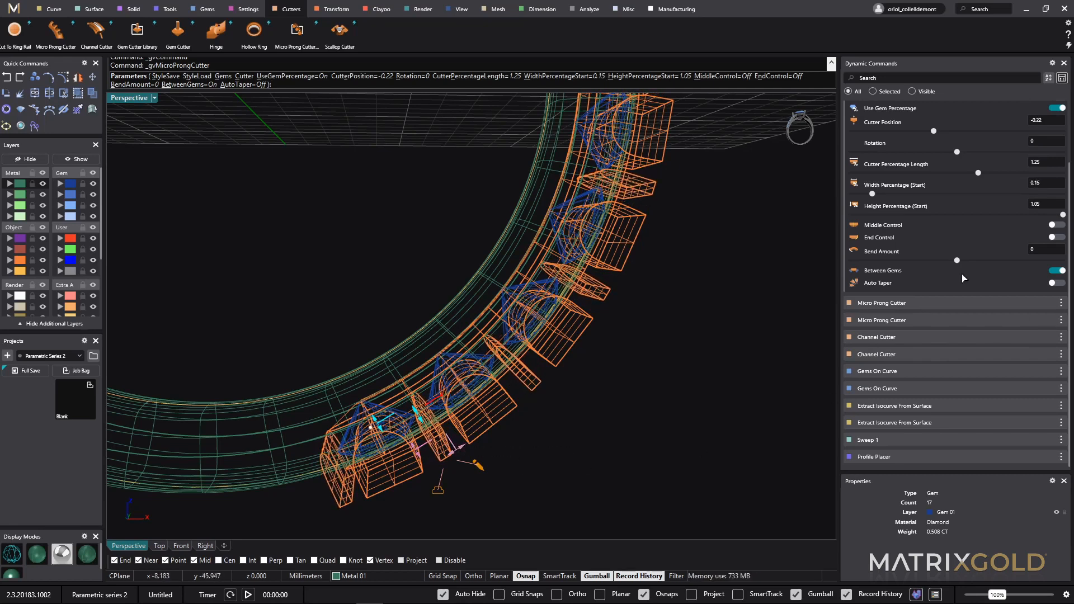
- Change the between-gems cutter profile to Channel 01 and finish the outer row's cutters
click(1044, 172)
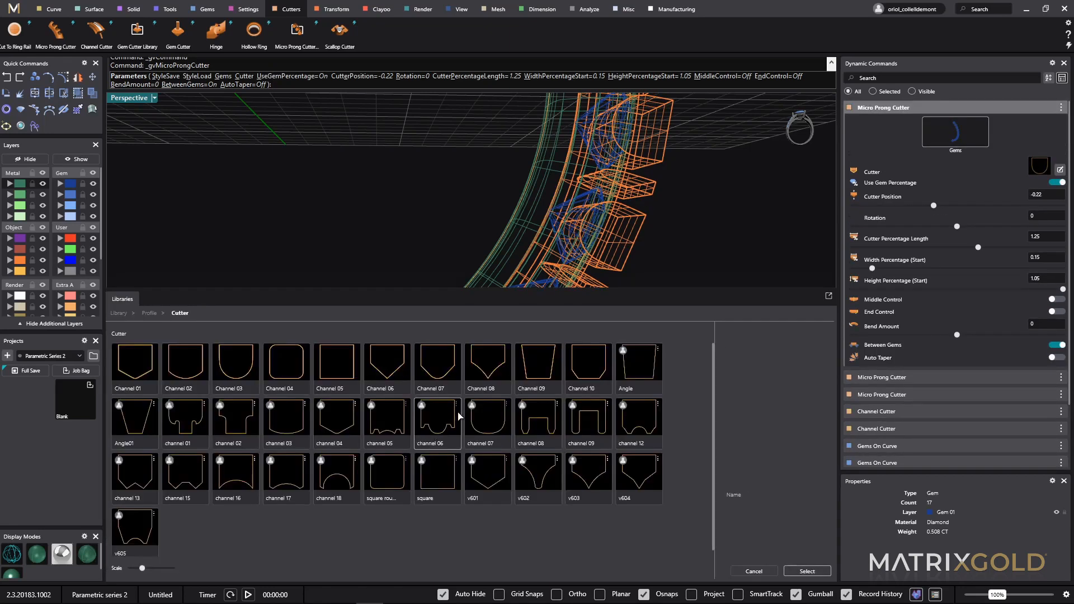
click(139, 367)
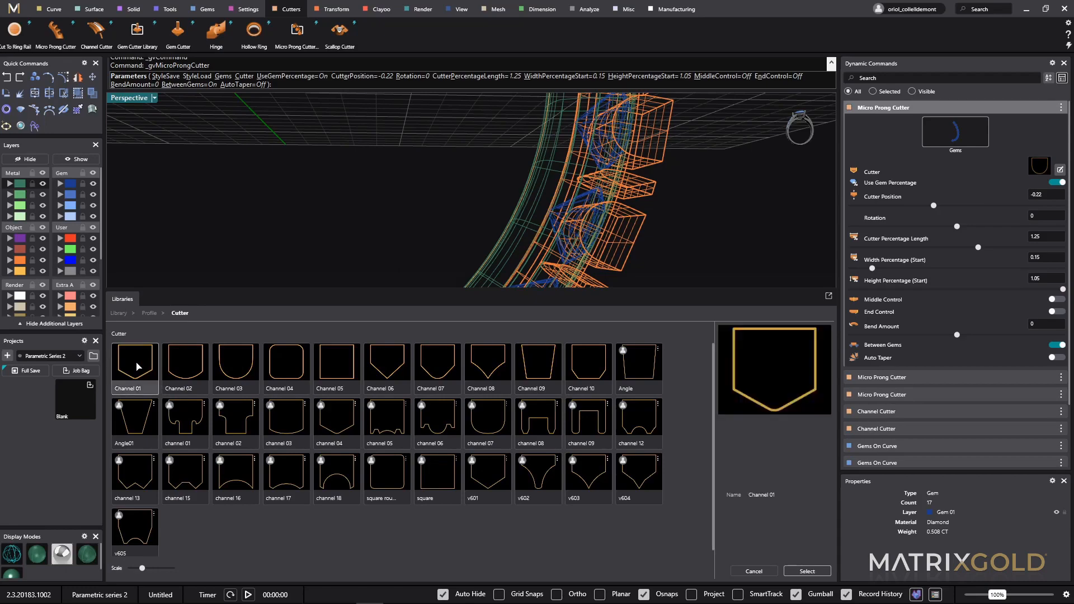
click(806, 571)
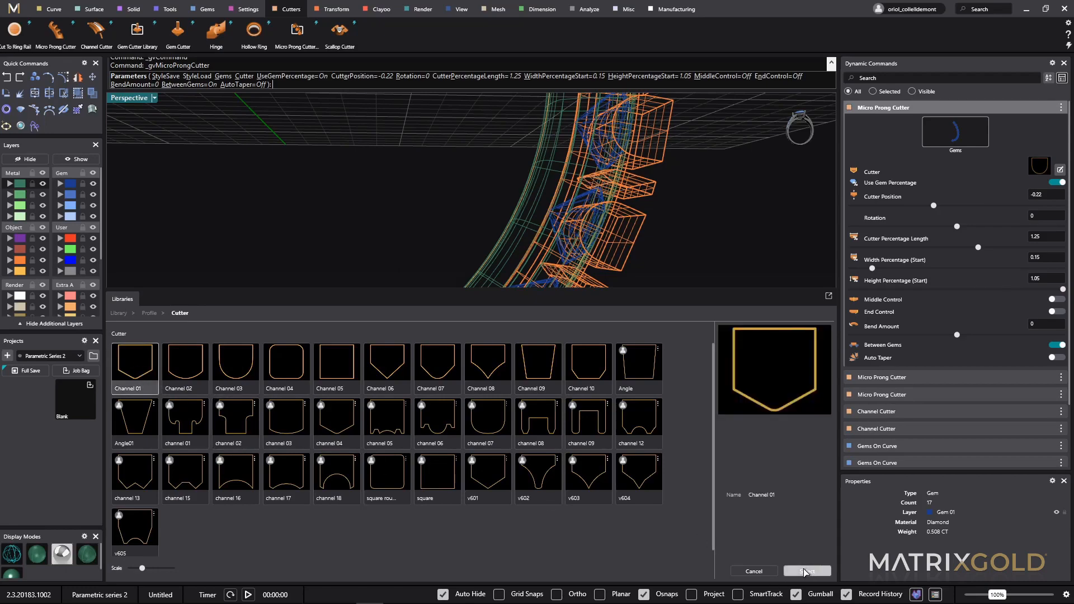
key(Return)
right_drag(764, 455, 702, 422)
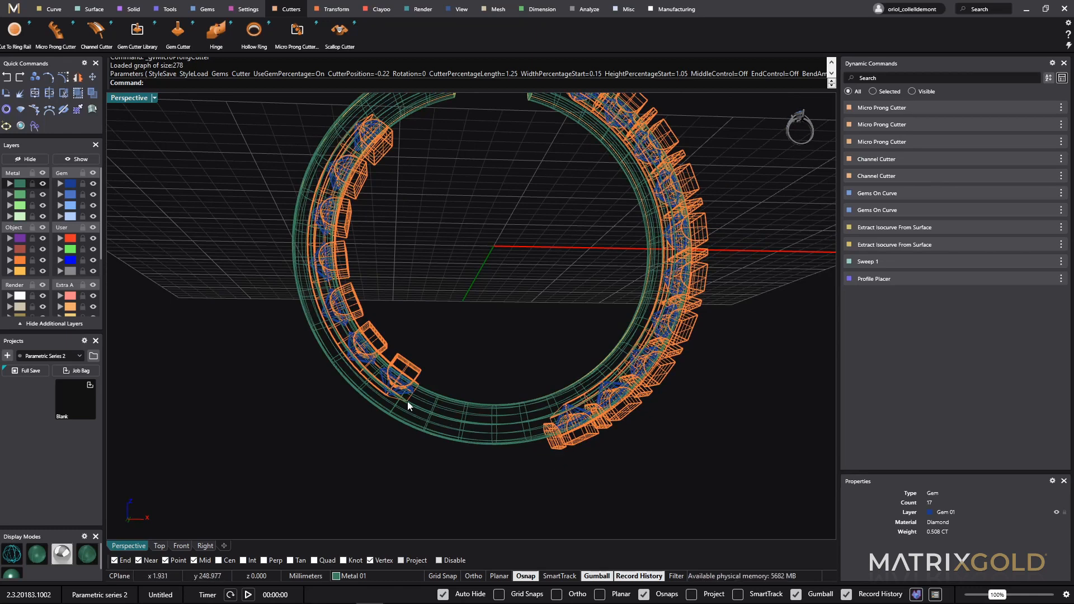
- Duplicate the between-gems Micro Prong Cutter of the outer row and open the copy for editing
click(553, 449)
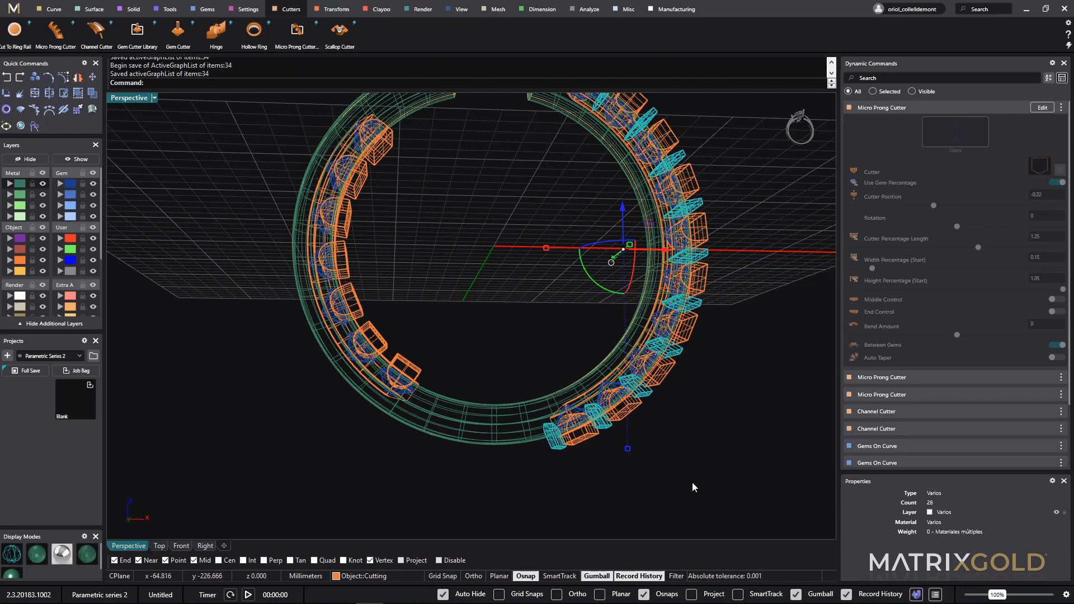
key(ctrl+v)
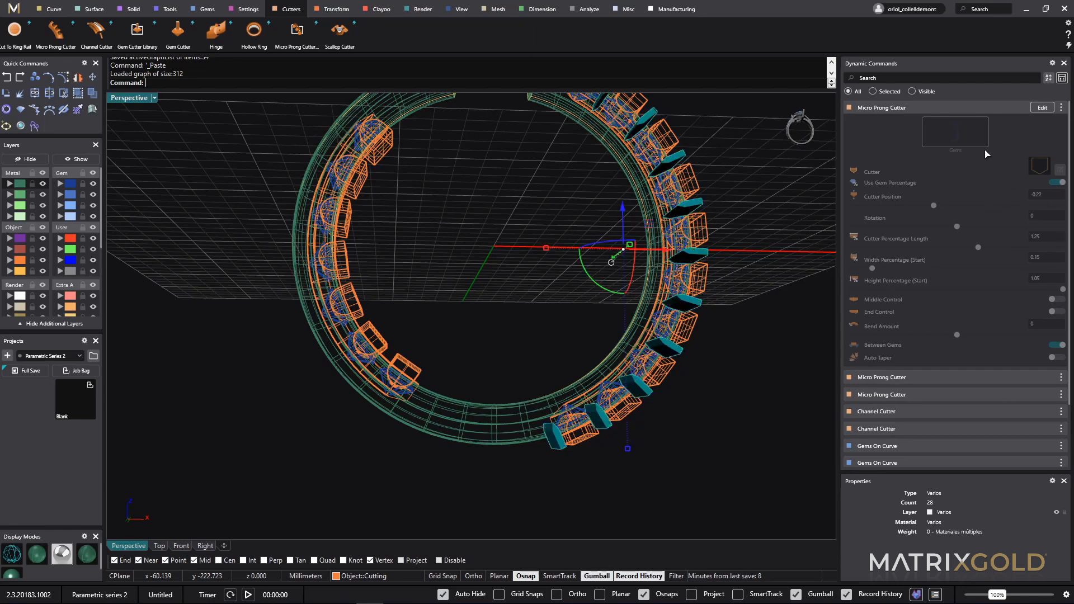
click(971, 104)
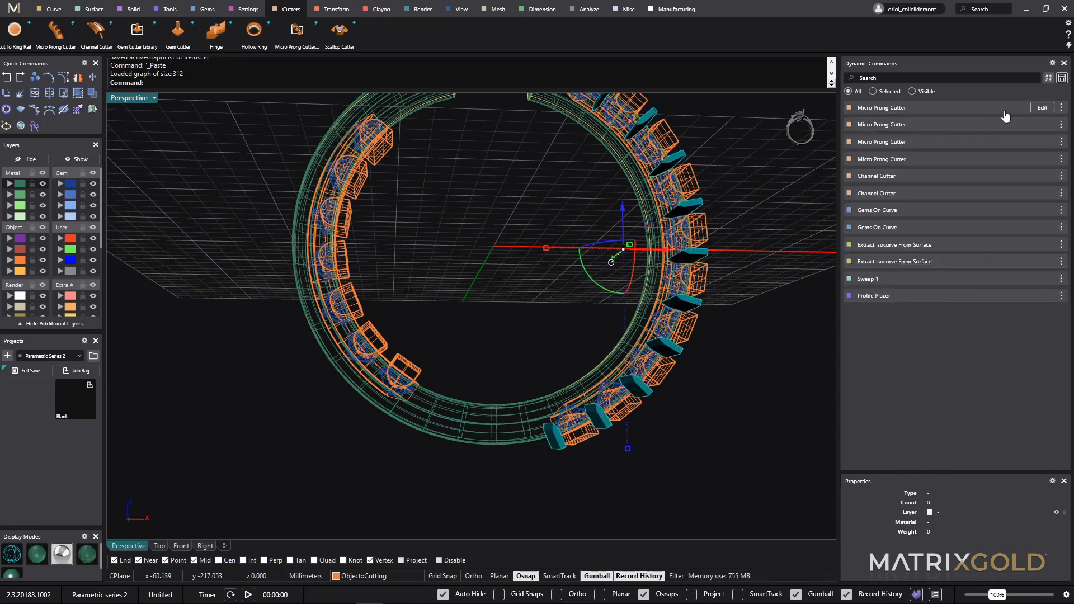
click(1040, 108)
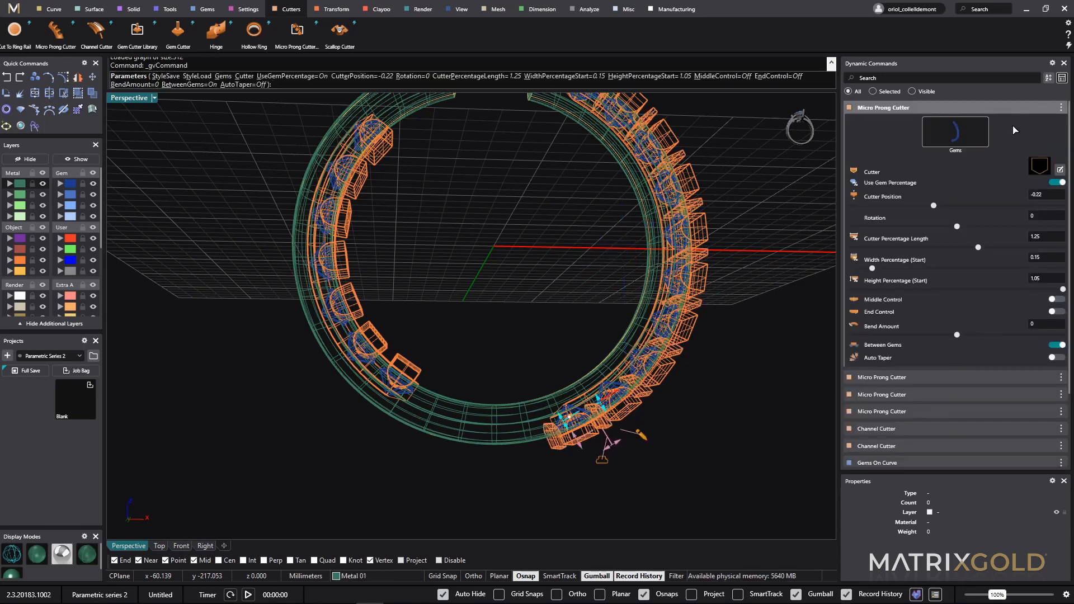
- Reassign the copied between-gems cutter to the inner row's gems and finish it
click(974, 130)
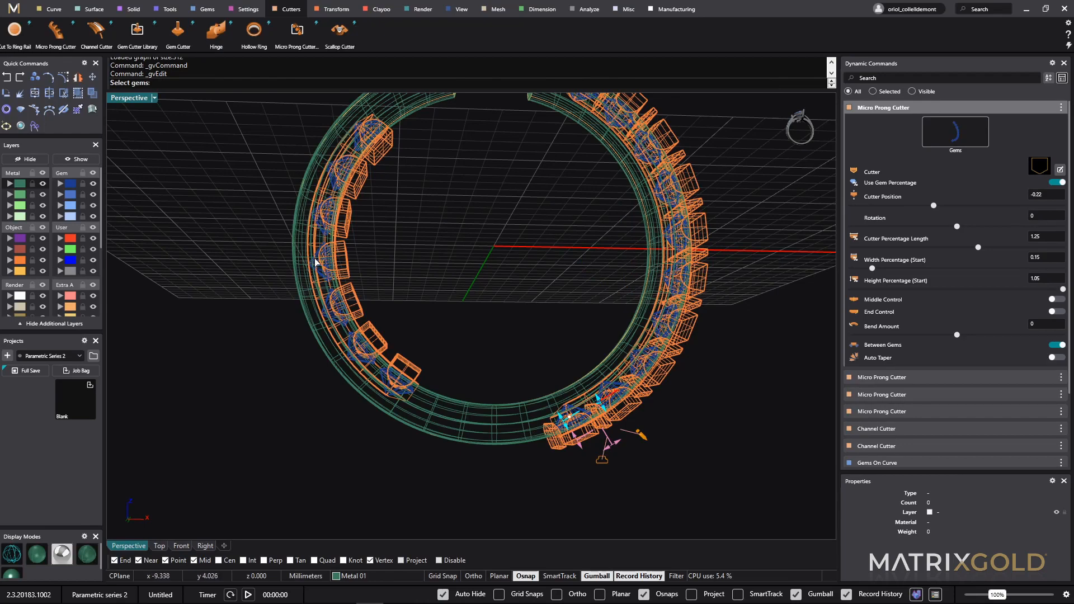
scroll(316, 261, up, 5)
click(330, 312)
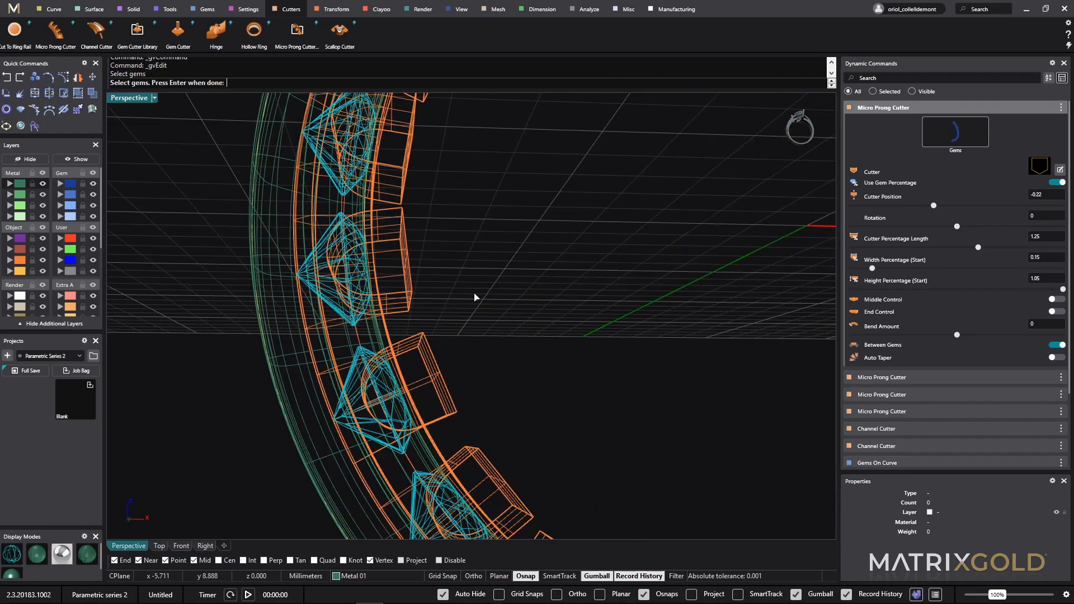
key(Return)
scroll(482, 293, down, 5)
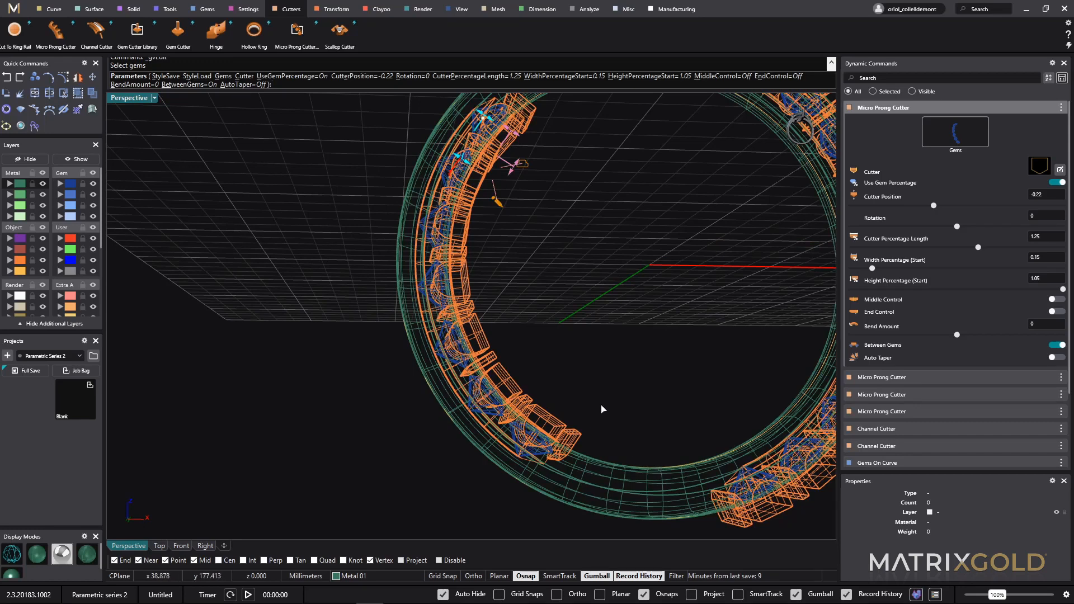
key(Return)
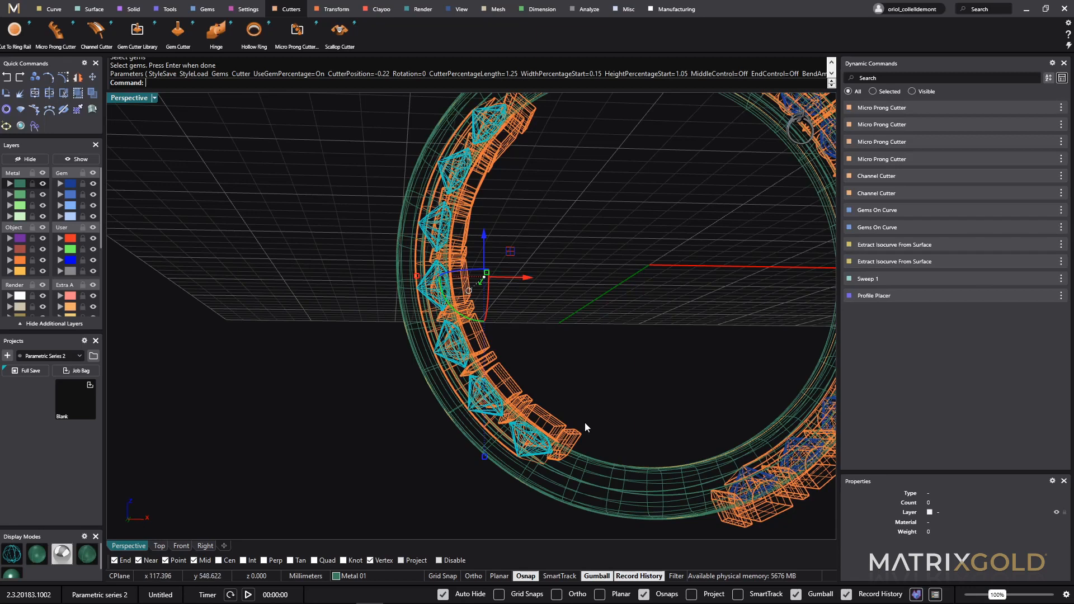
double_click(520, 355)
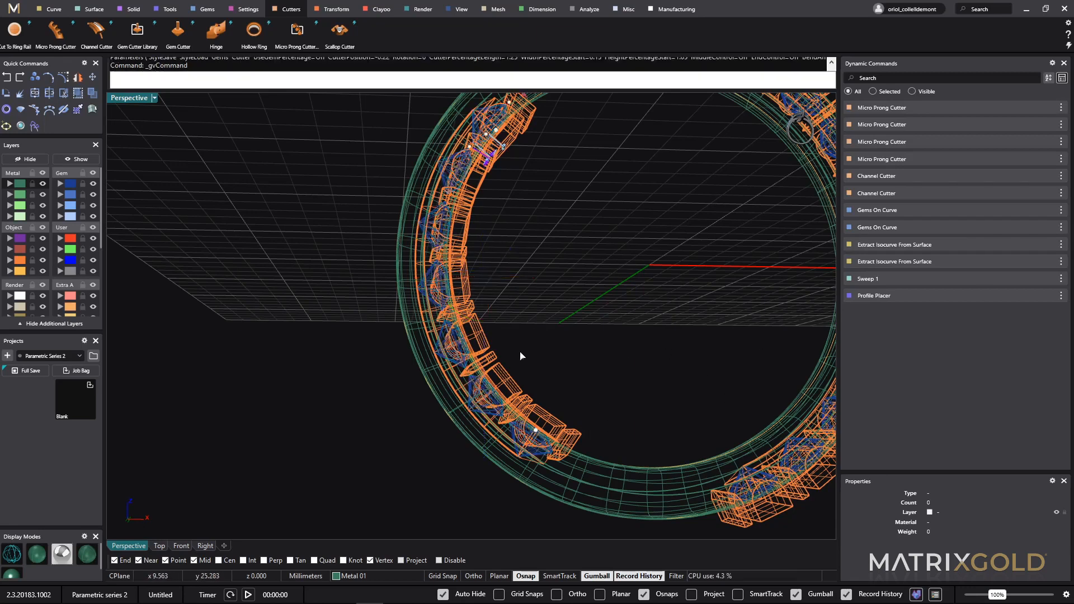
- Create Gem Cutters on the diamonds of both the inner and outer rows, with a Top Length of 1.85
scroll(576, 353, down, 6)
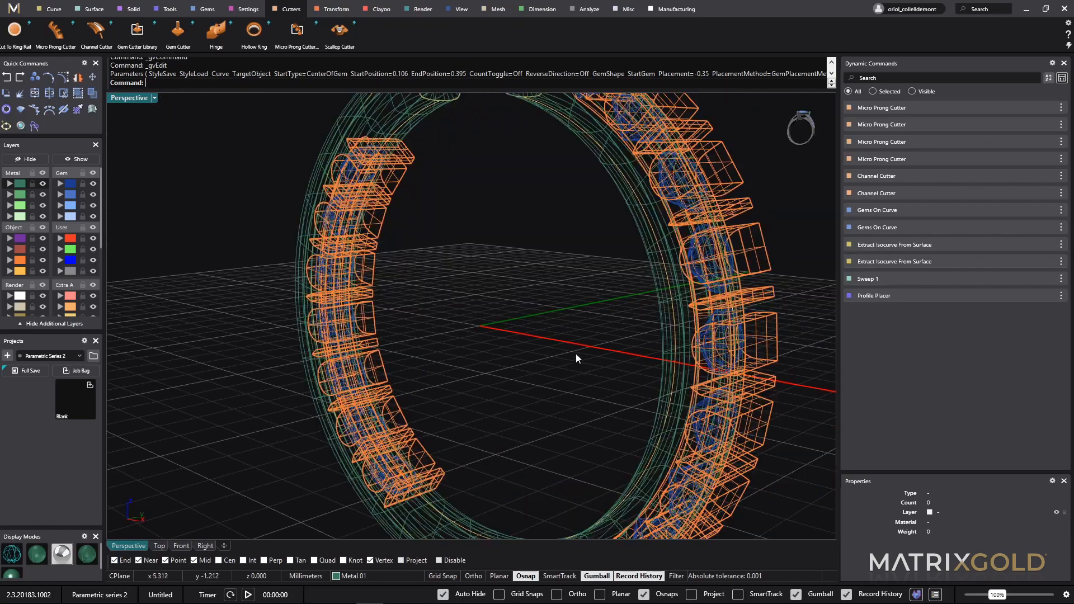
right_drag(597, 355, 673, 338)
scroll(673, 338, up, 5)
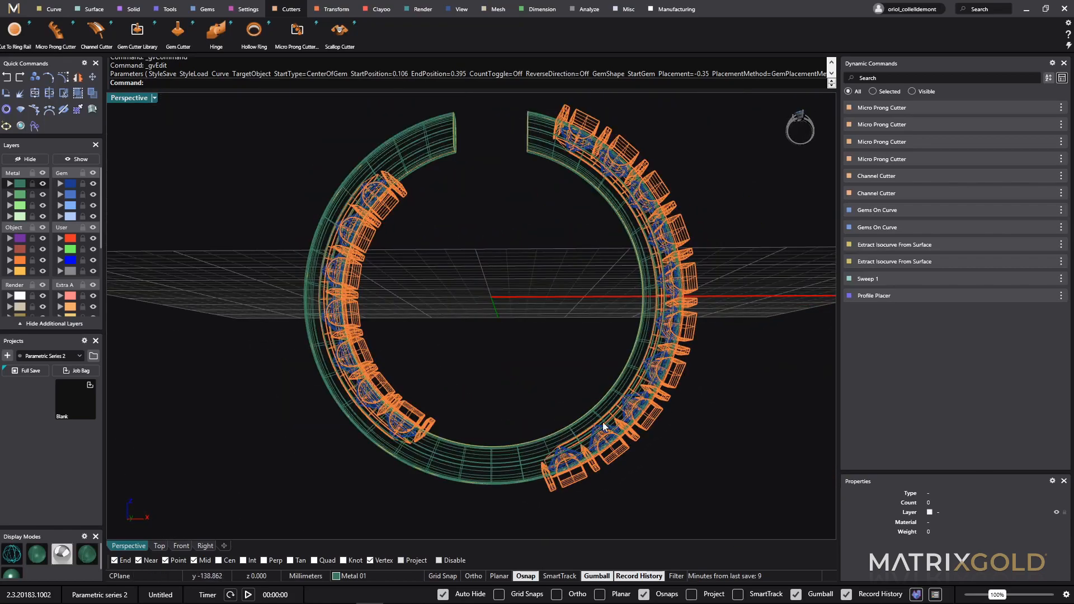
scroll(367, 400, up, 6)
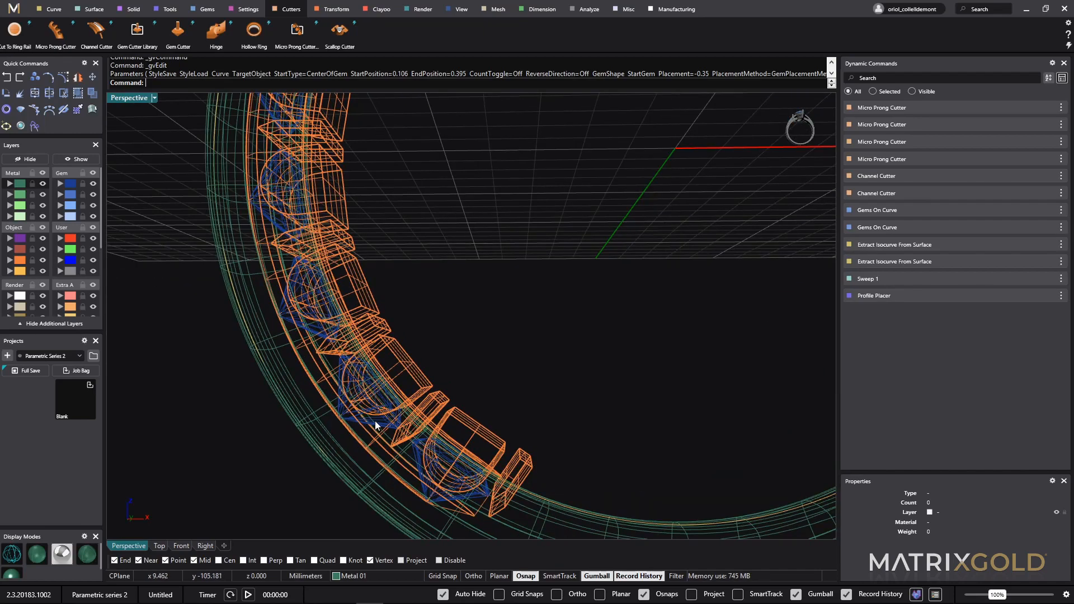
click(375, 421)
scroll(342, 346, down, 5)
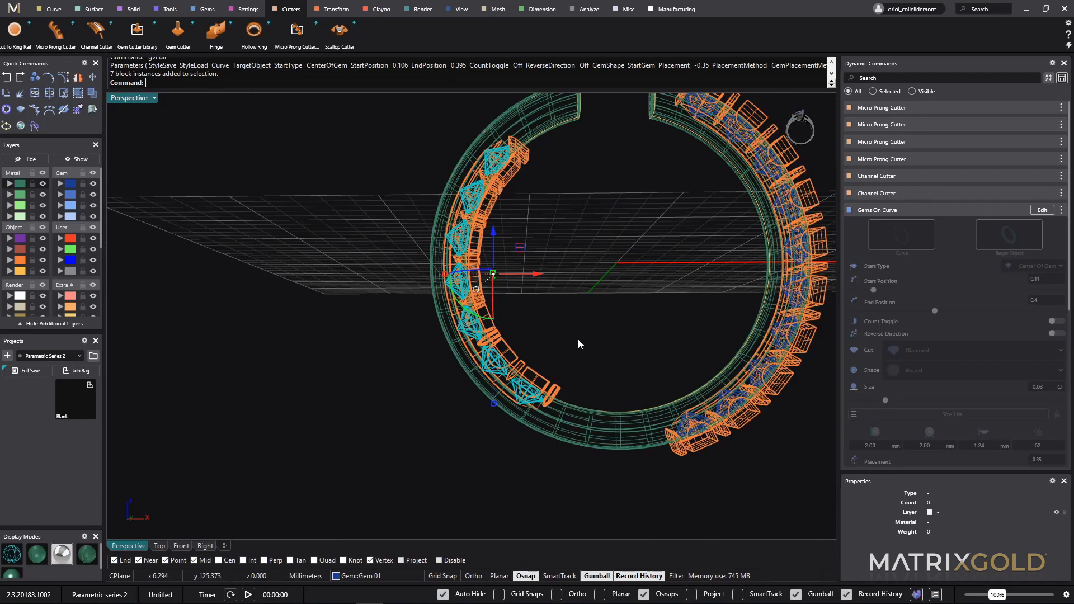
click(639, 314)
click(71, 184)
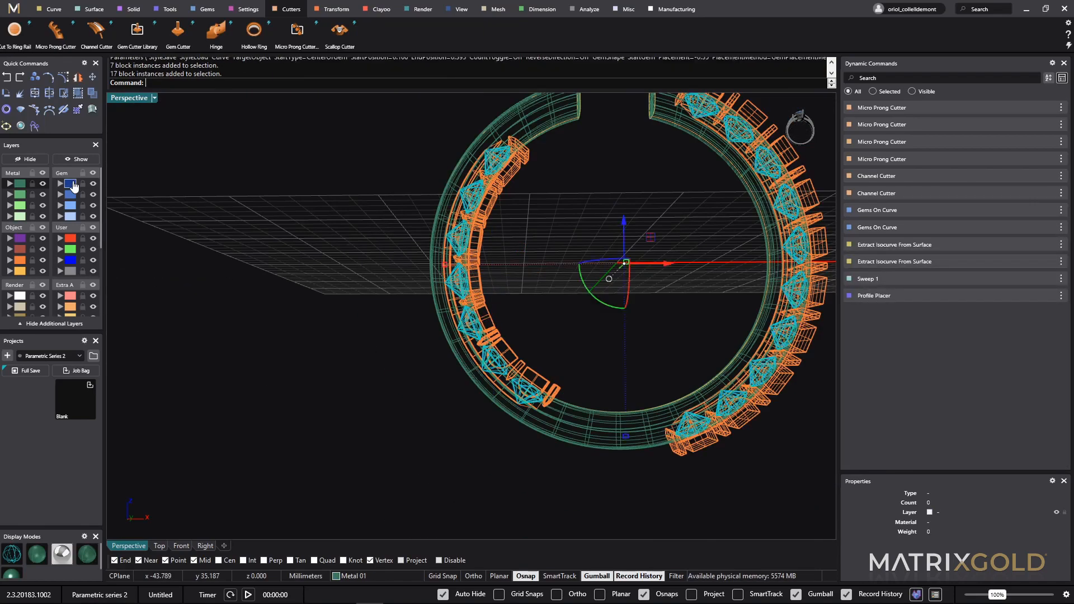
key(Return)
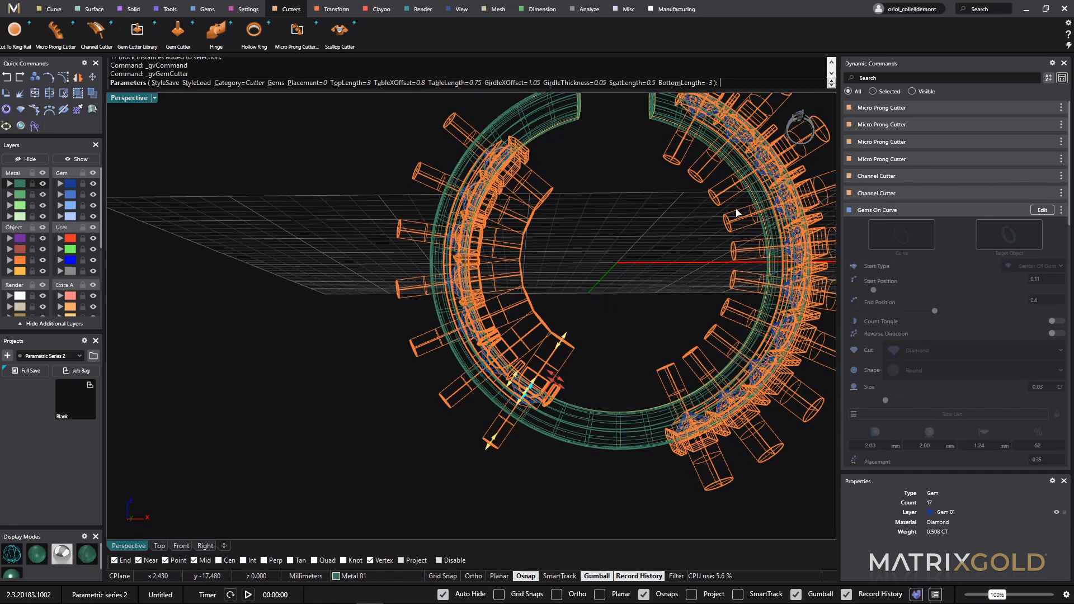
drag(485, 371, 458, 389)
key(Return)
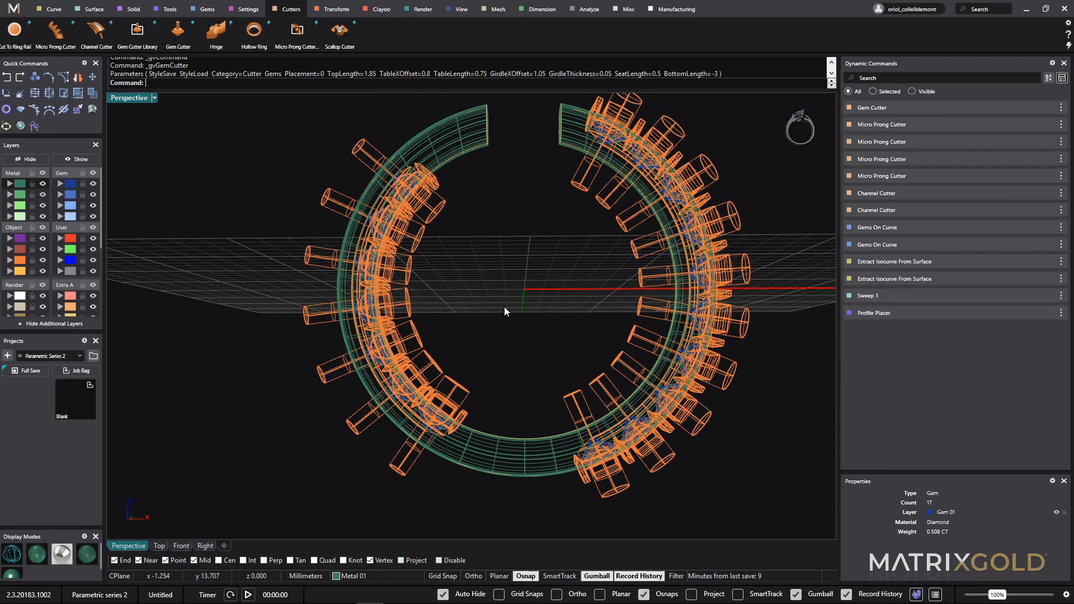
- Subtract all objects on the cutter layer from the ring shank with a Boolean Difference
right_drag(509, 279, 514, 308)
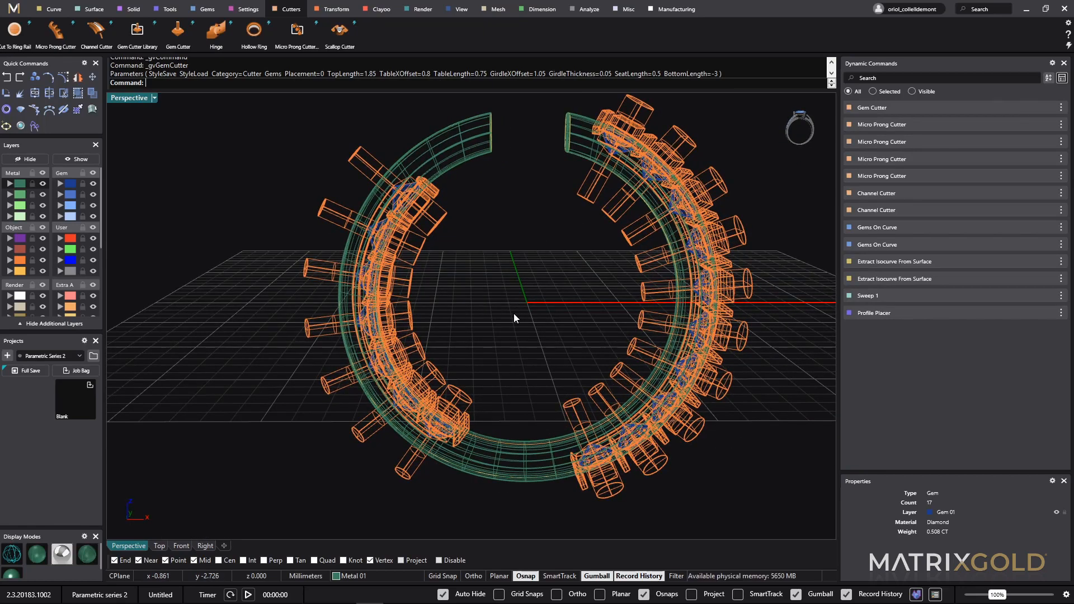
click(452, 139)
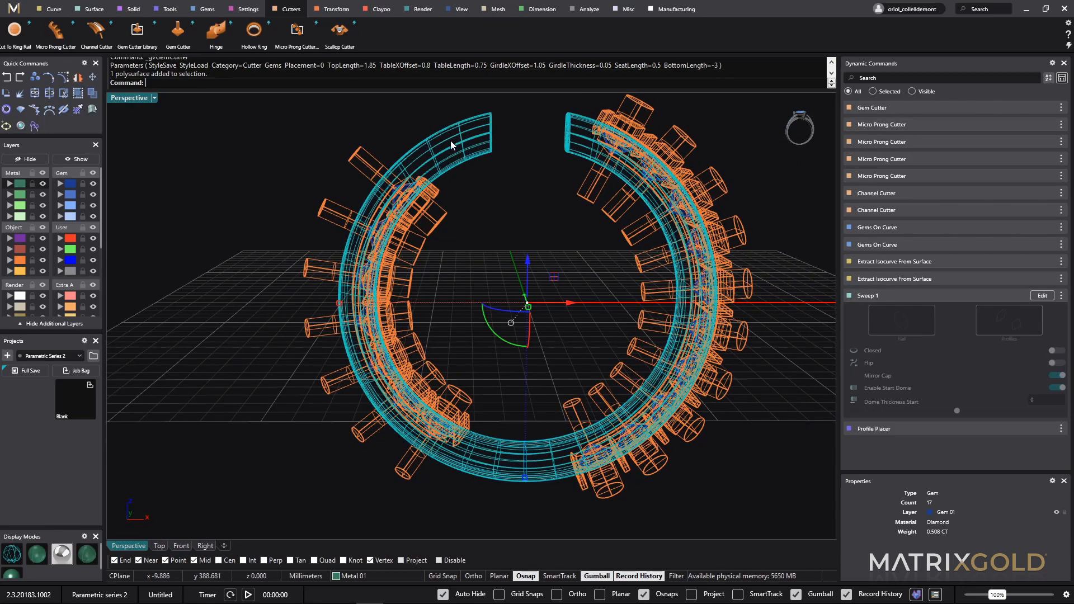
click(133, 10)
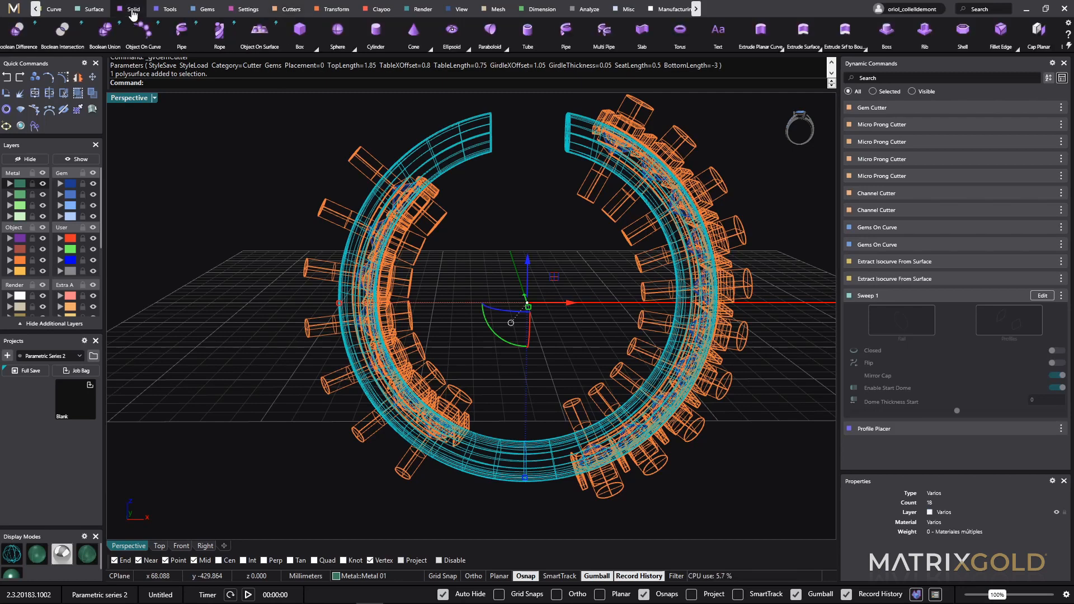
click(26, 39)
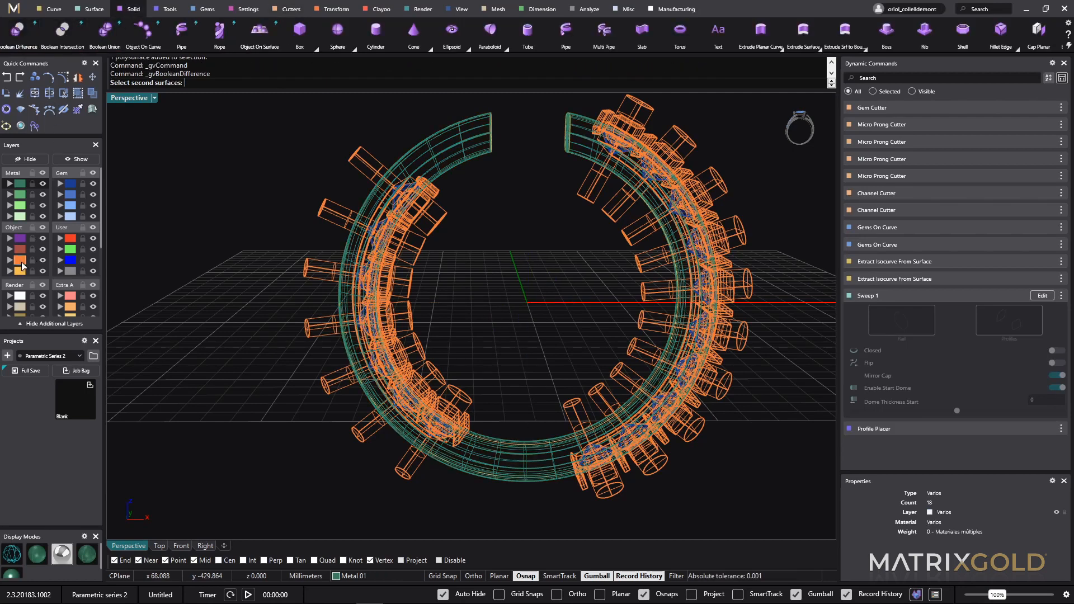
click(21, 263)
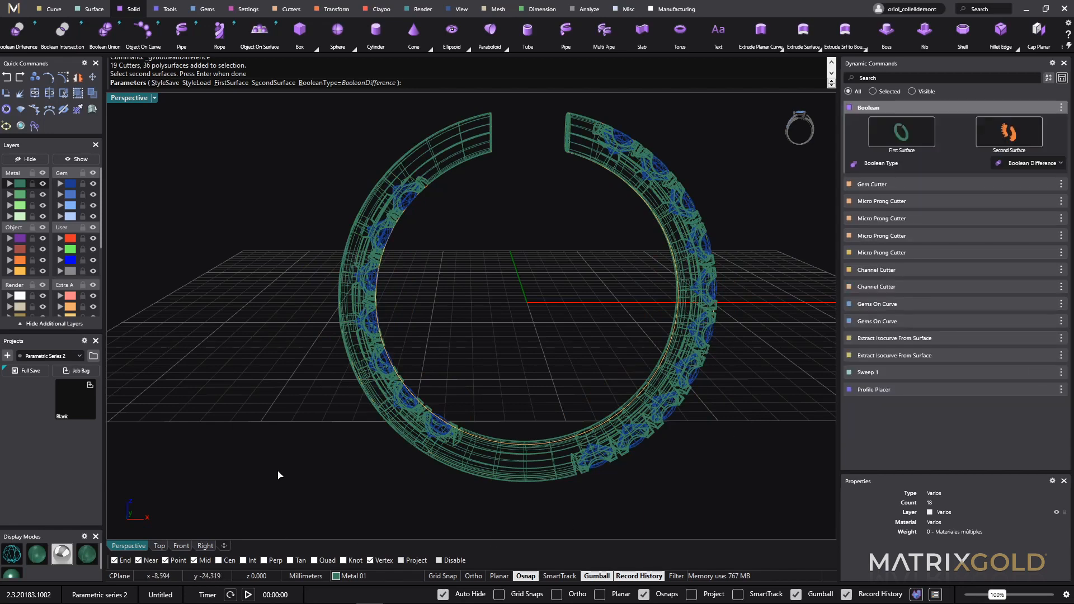
key(Return)
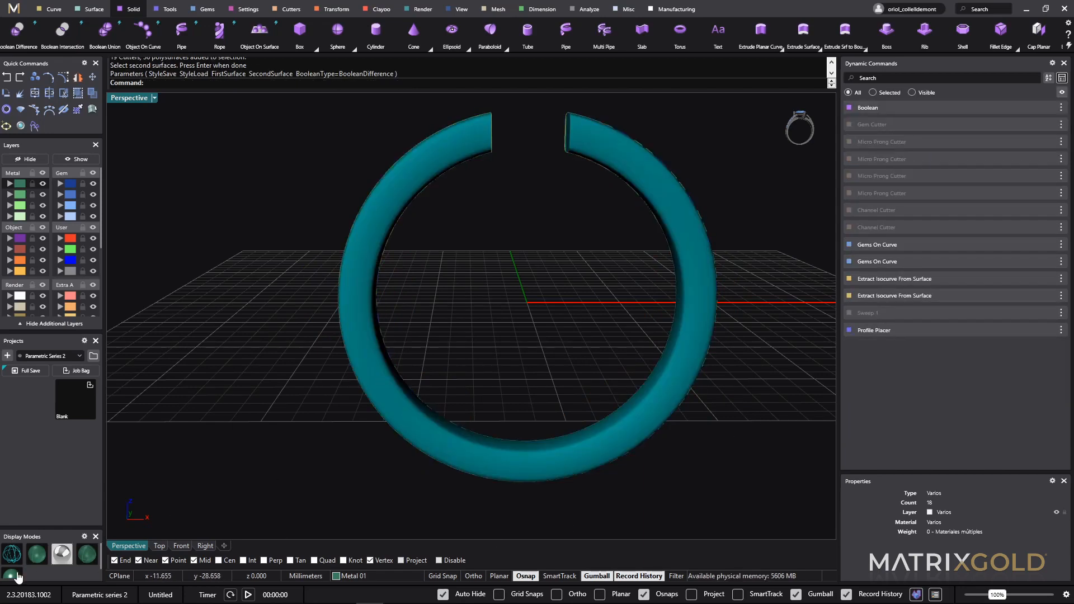
- Switch the perspective view to the Plastic display mode and inspect the gem seats cut into the ring from several angles
mouse_move(14, 580)
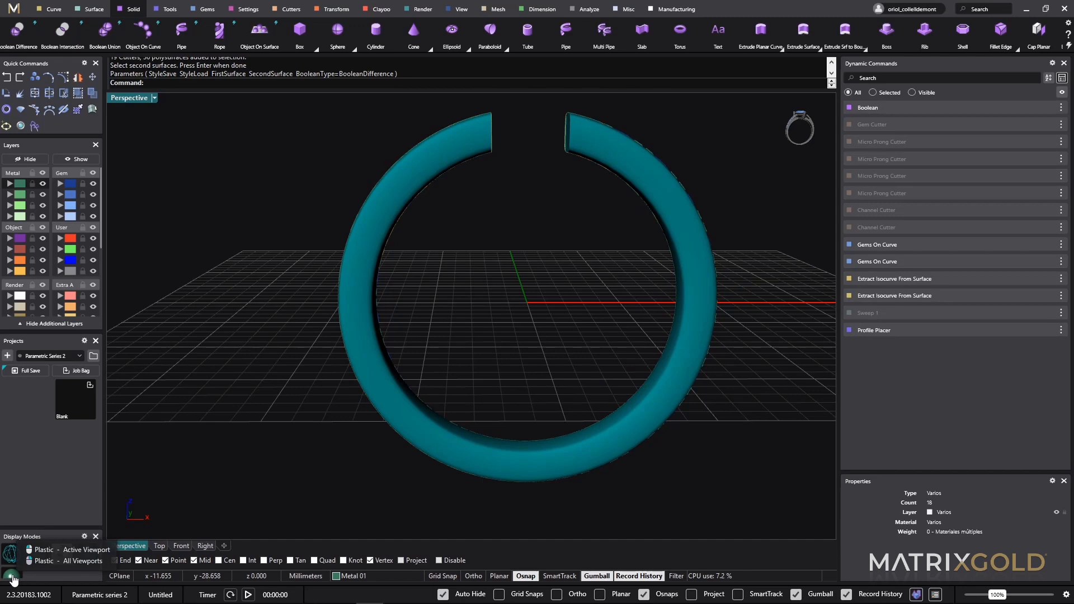
click(15, 579)
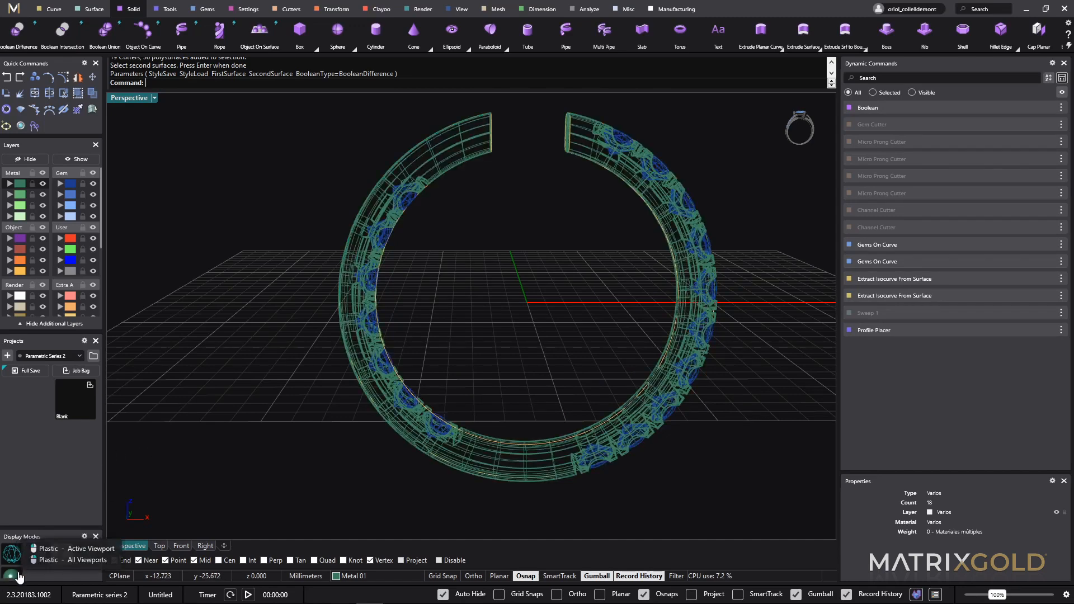
click(75, 549)
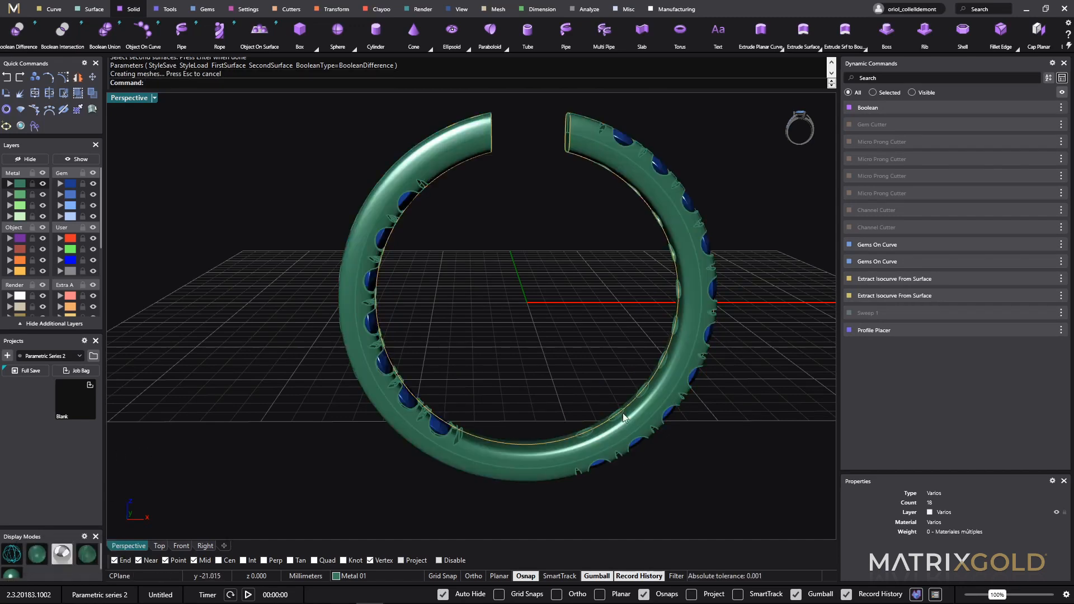
right_drag(625, 416, 583, 372)
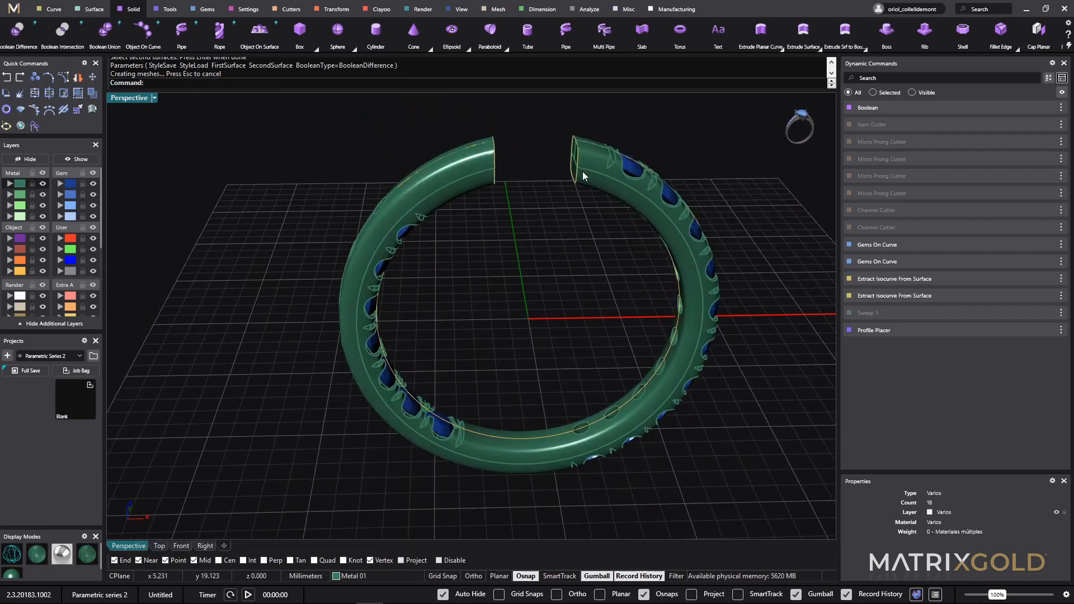
right_drag(530, 153, 546, 382)
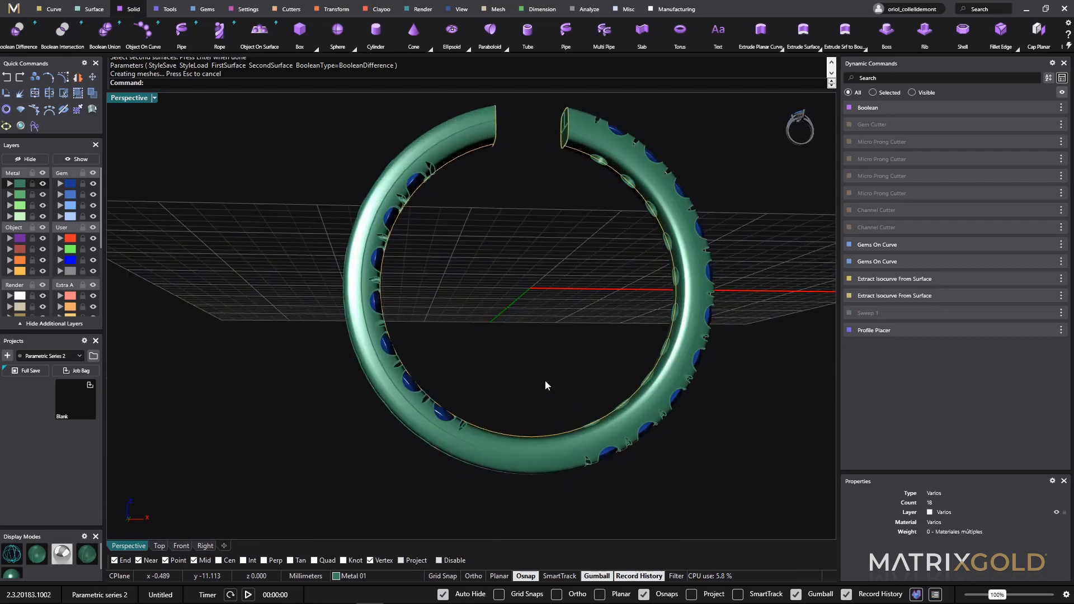
- Start a Hinge on the ring shank and move it to the bottom of the ring between the two gem rows
click(516, 450)
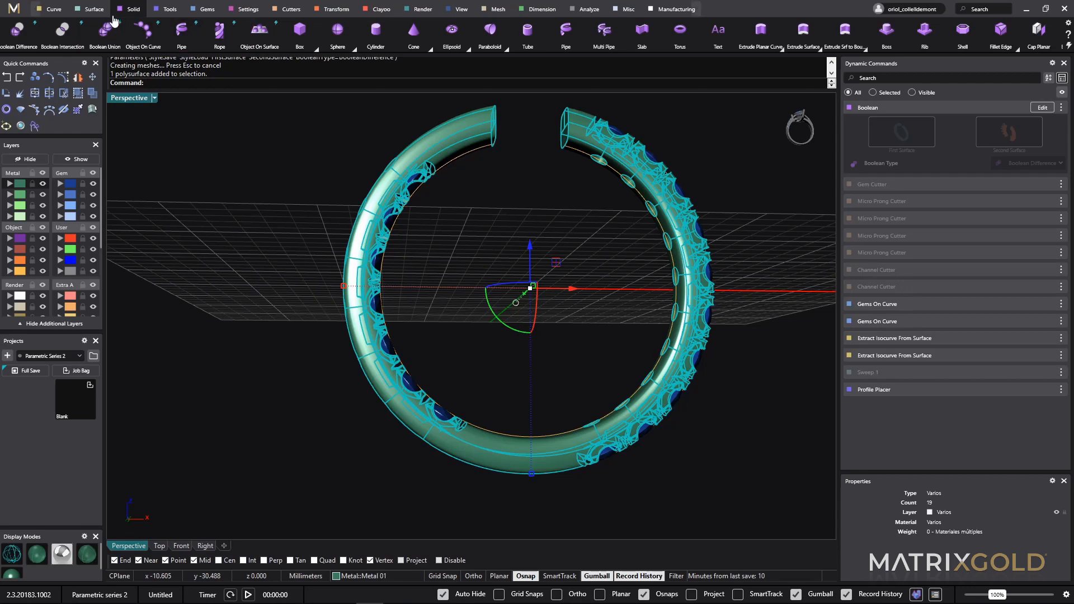
click(288, 9)
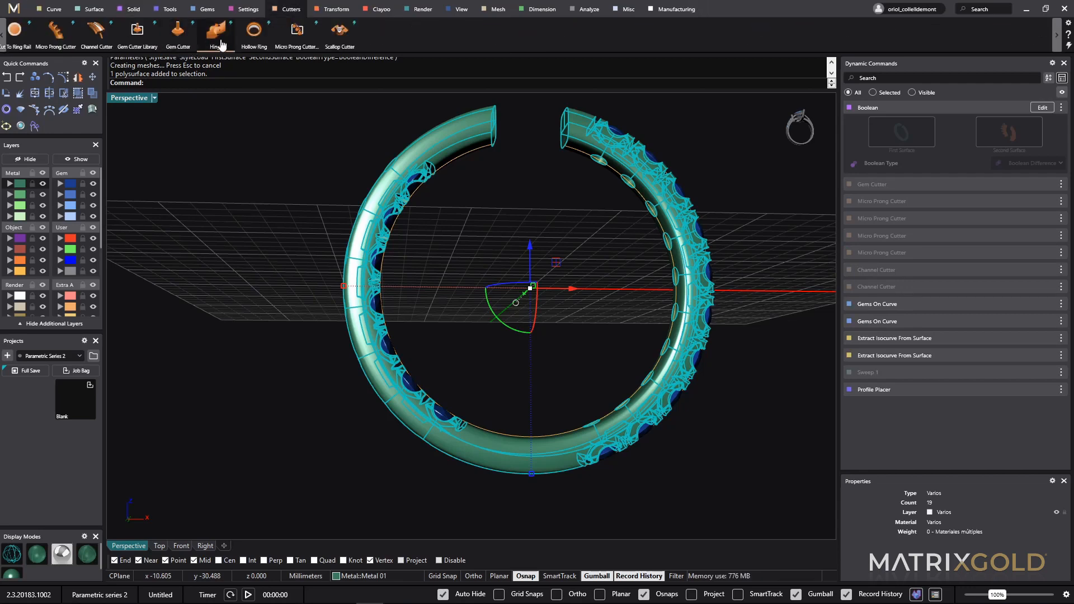
click(216, 33)
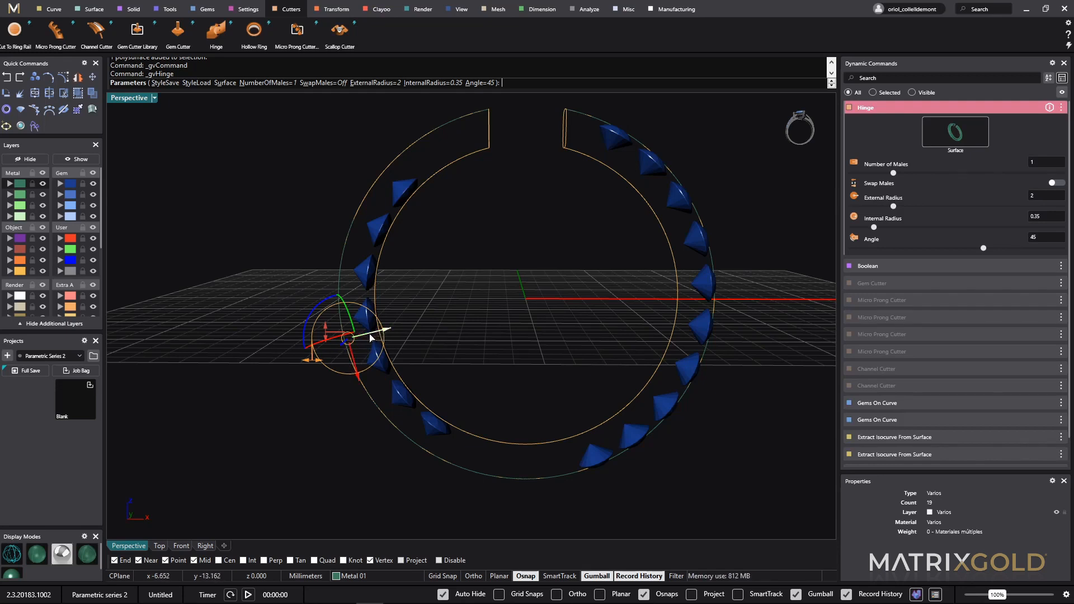
shift+right_drag(542, 216, 514, 283)
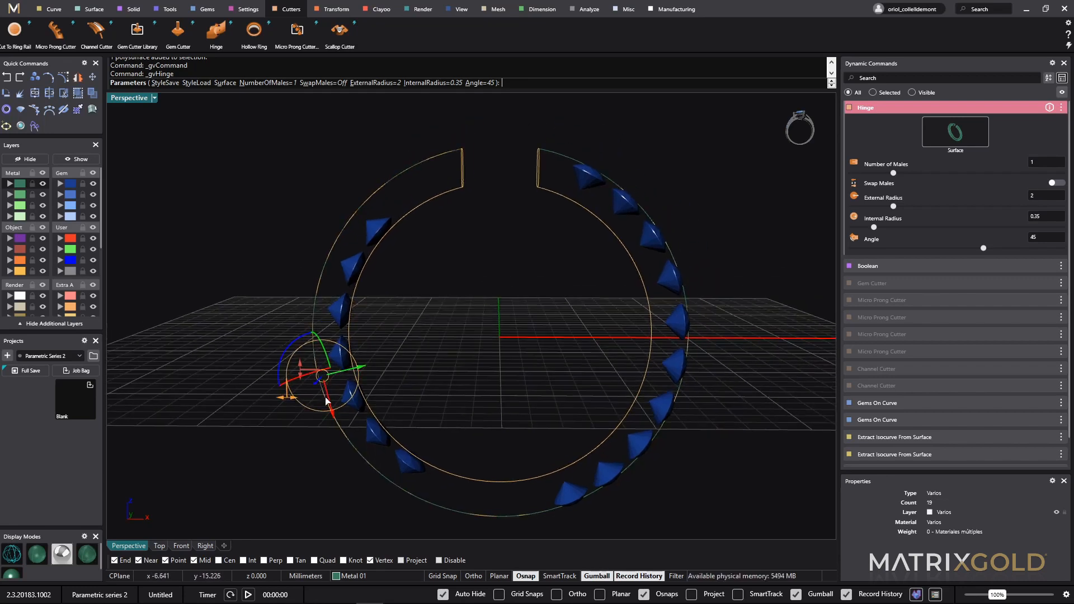
drag(326, 401, 386, 516)
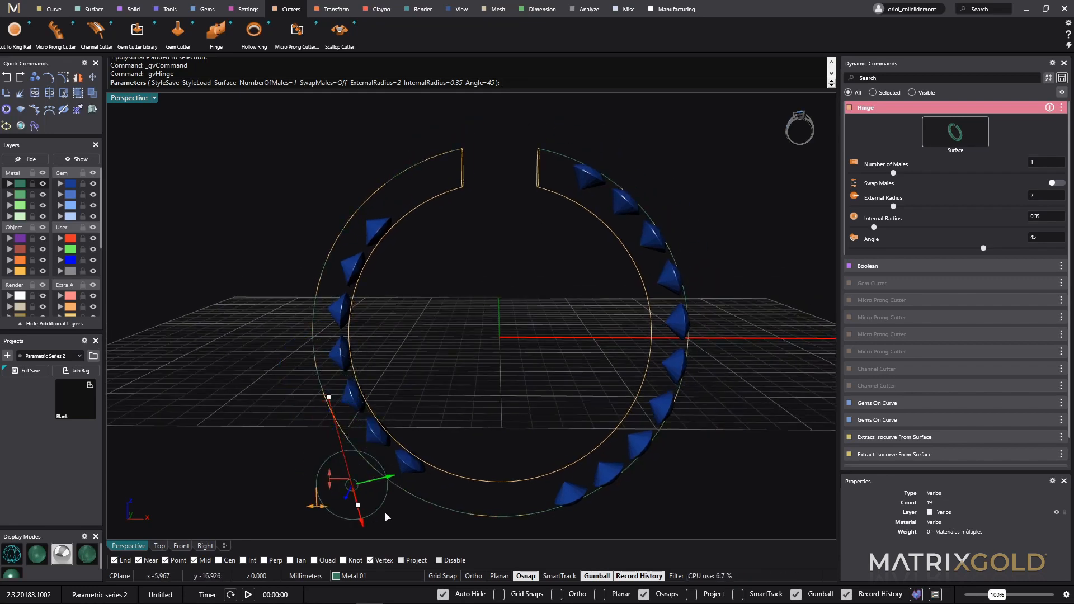
right_drag(468, 465, 461, 352)
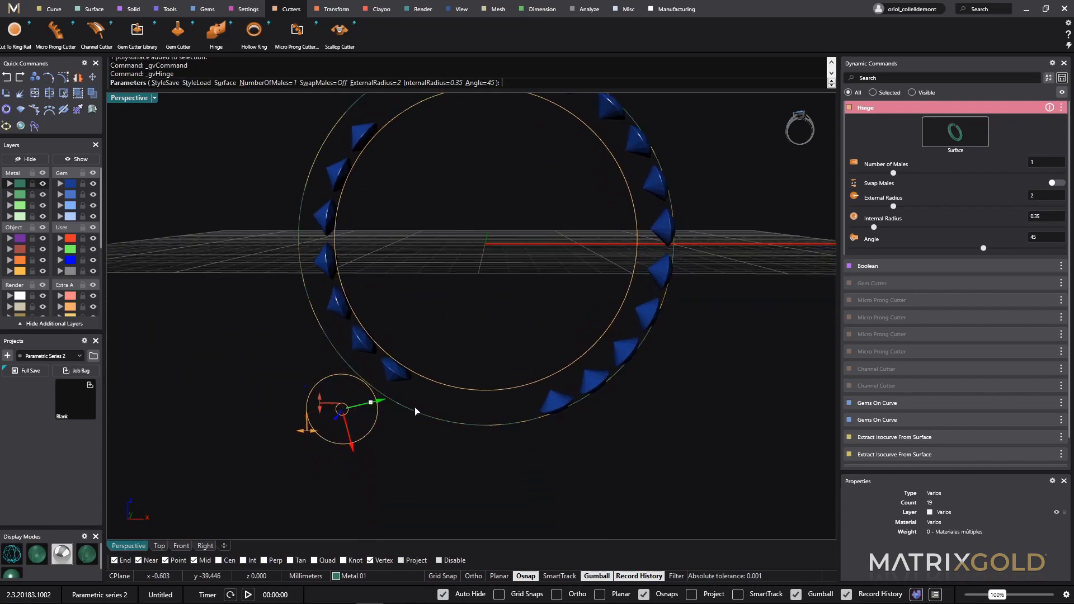
key(alt+Up)
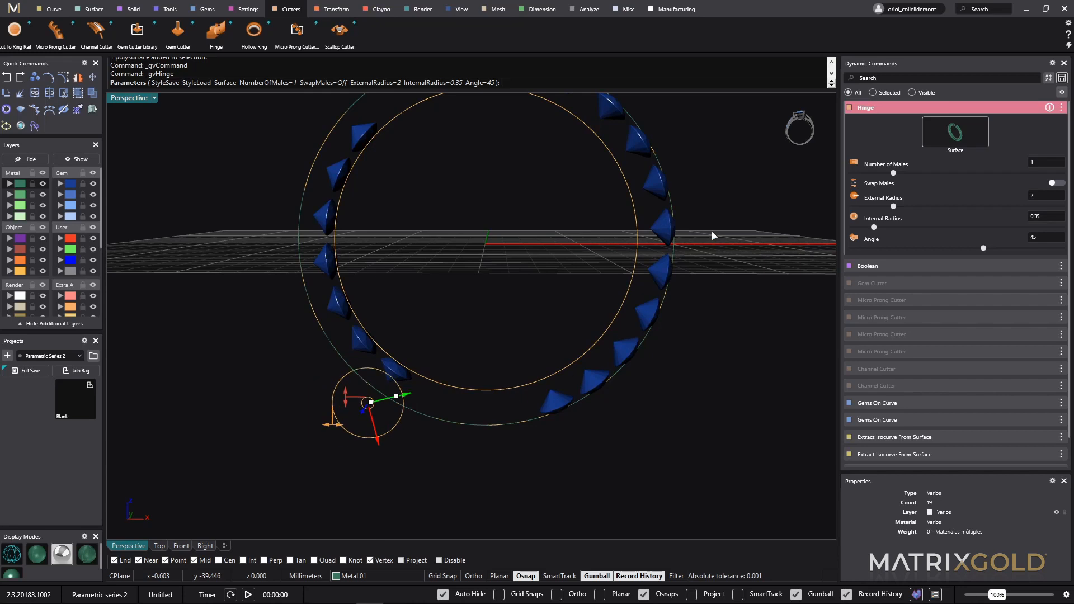
key(alt+Up)
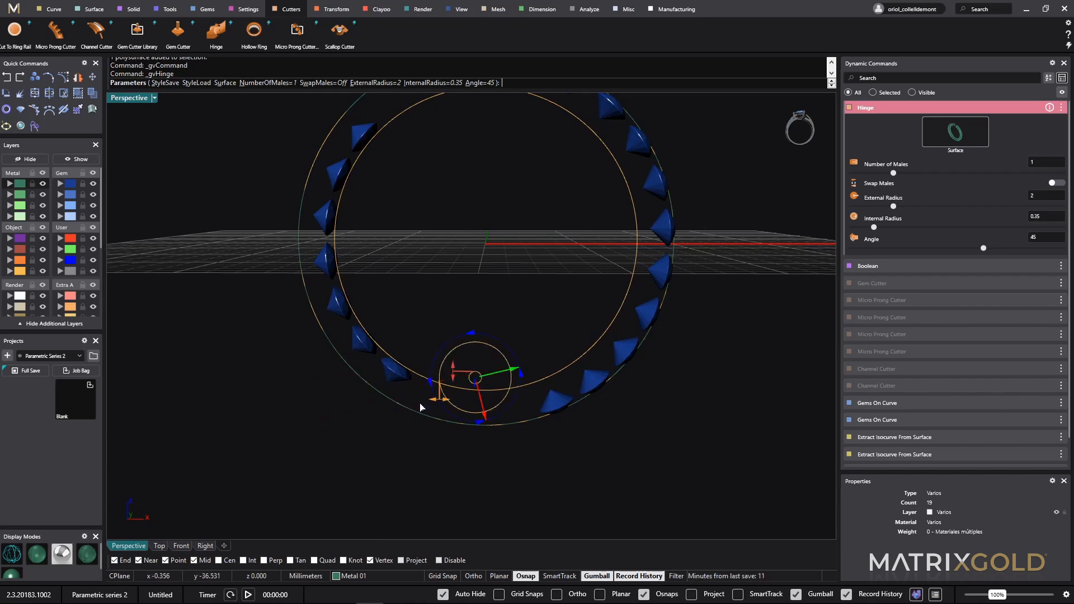
- Rotate the hinge and centre it within the shank's thickness, checking its alignment in the Front and Right views
drag(478, 438, 486, 455)
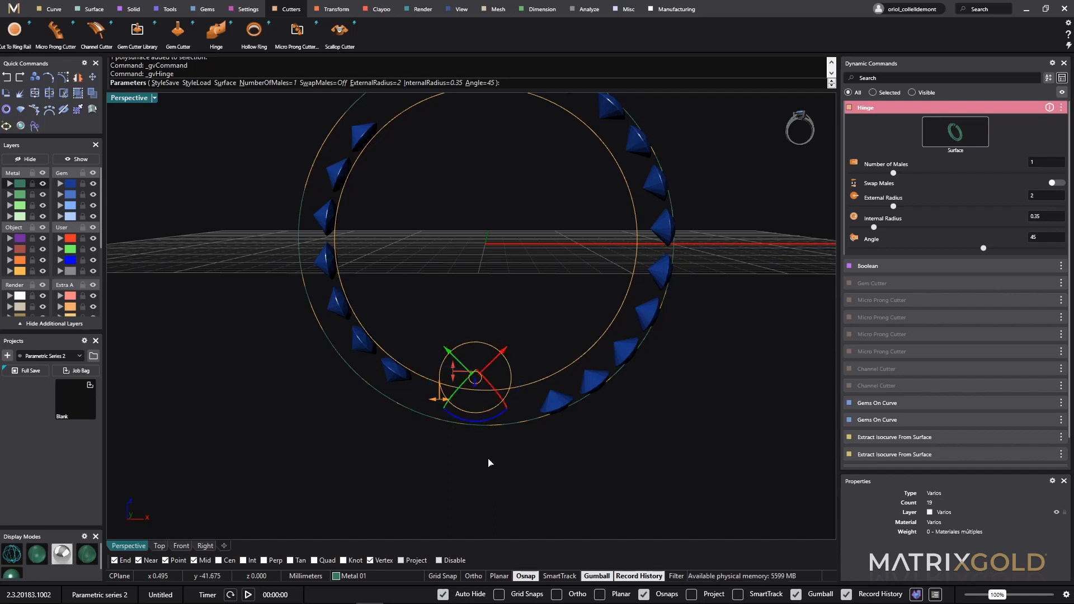
mouse_move(496, 422)
mouse_down()
mouse_move(480, 426)
mouse_move(473, 378)
mouse_up()
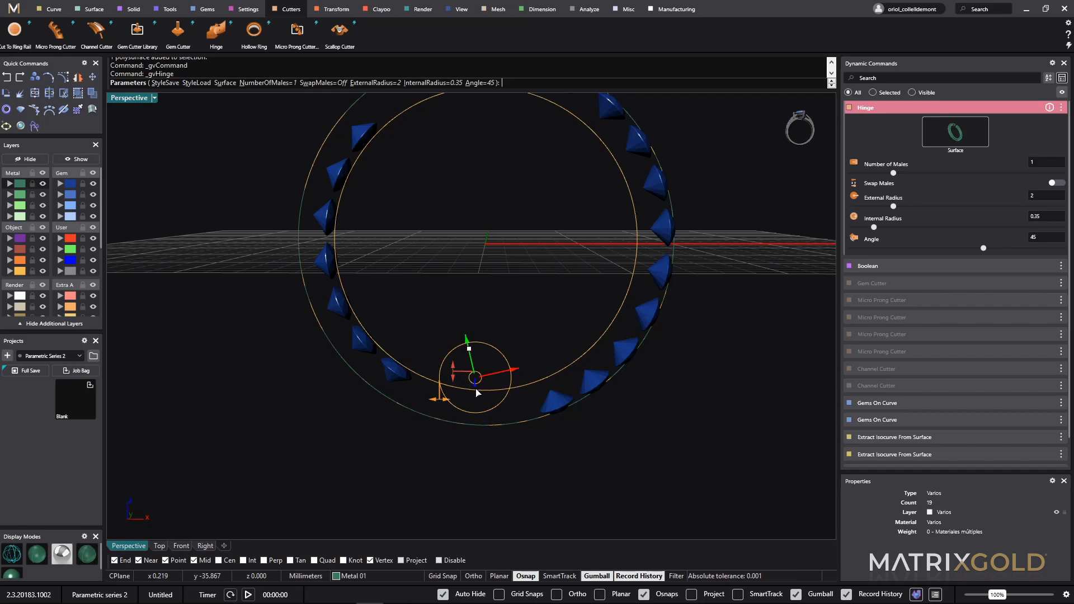
drag(477, 393, 478, 393)
scroll(479, 391, up, 2)
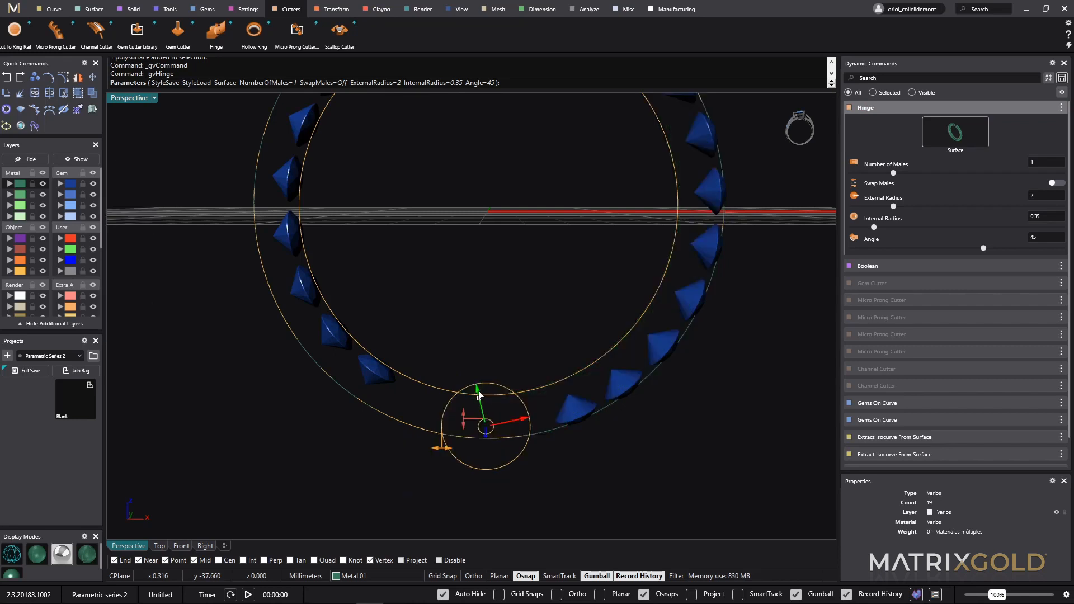
scroll(477, 396, up, 1)
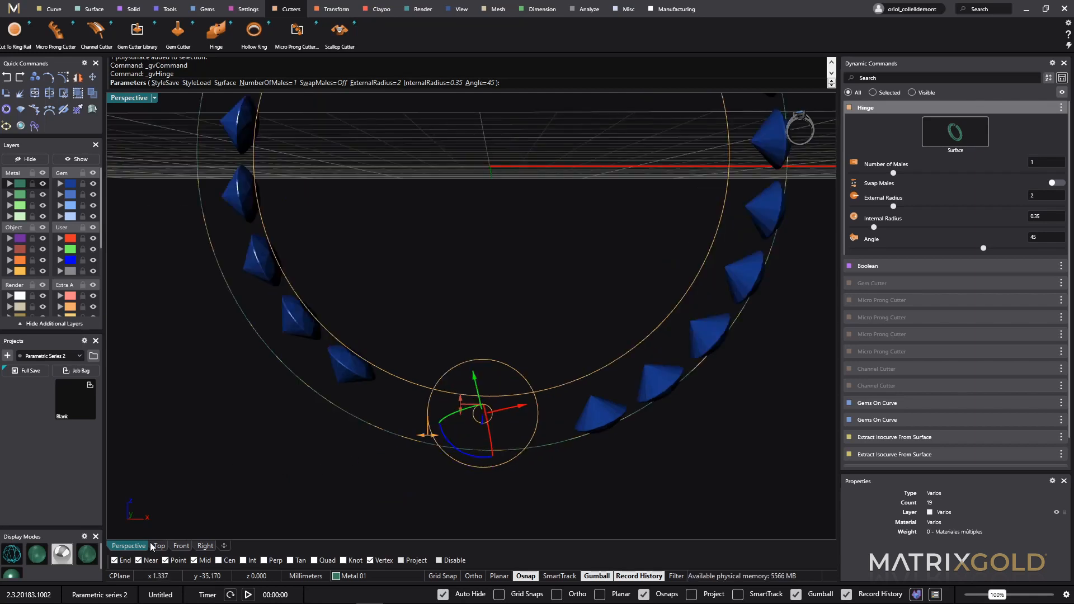
click(184, 546)
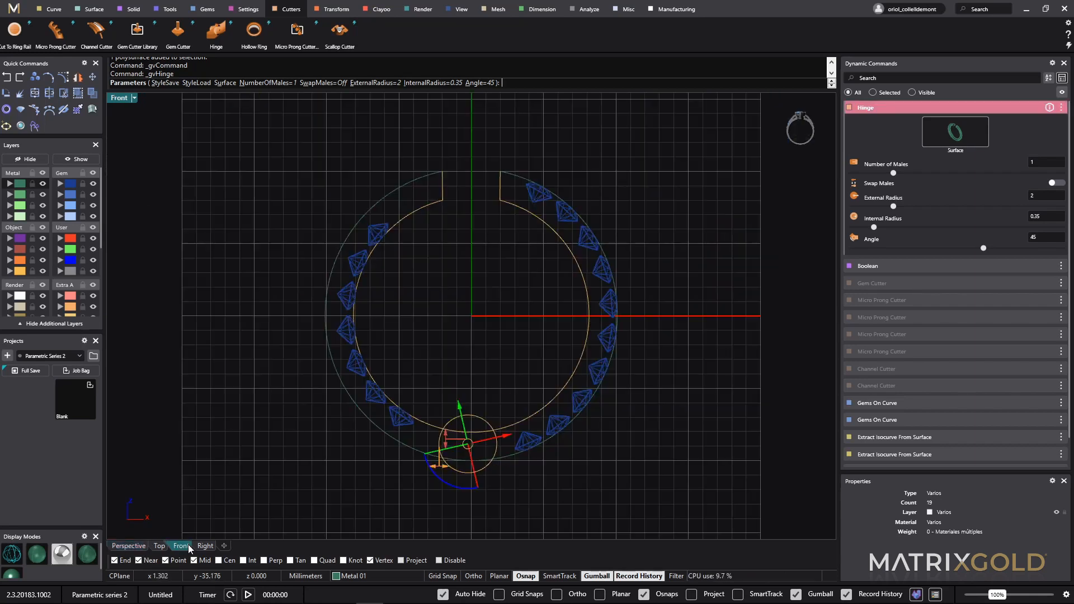
click(205, 545)
scroll(499, 436, up, 3)
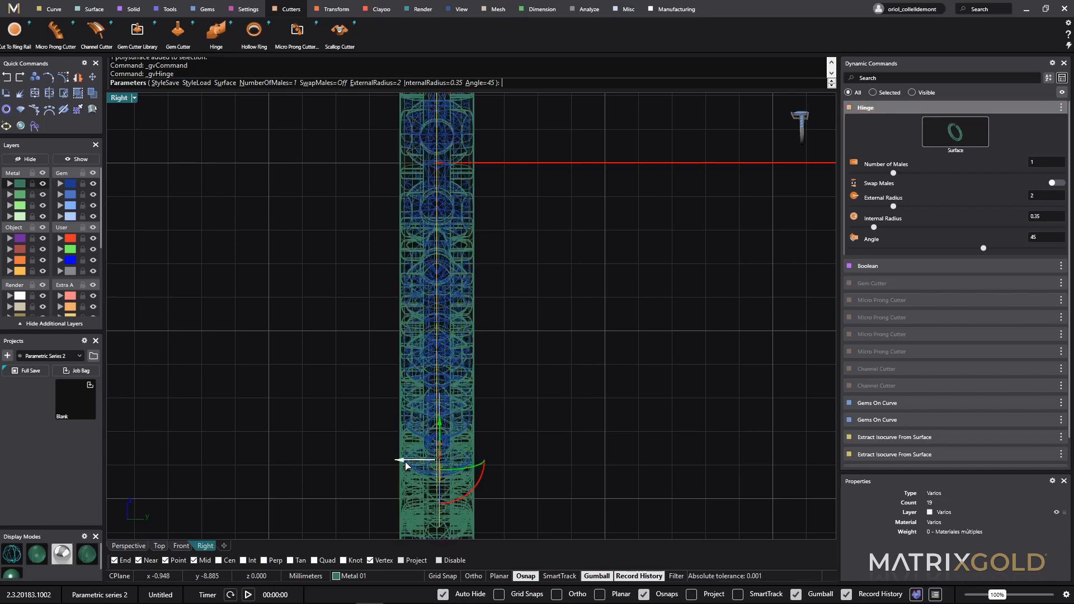
scroll(413, 447, up, 2)
scroll(413, 447, up, 2)
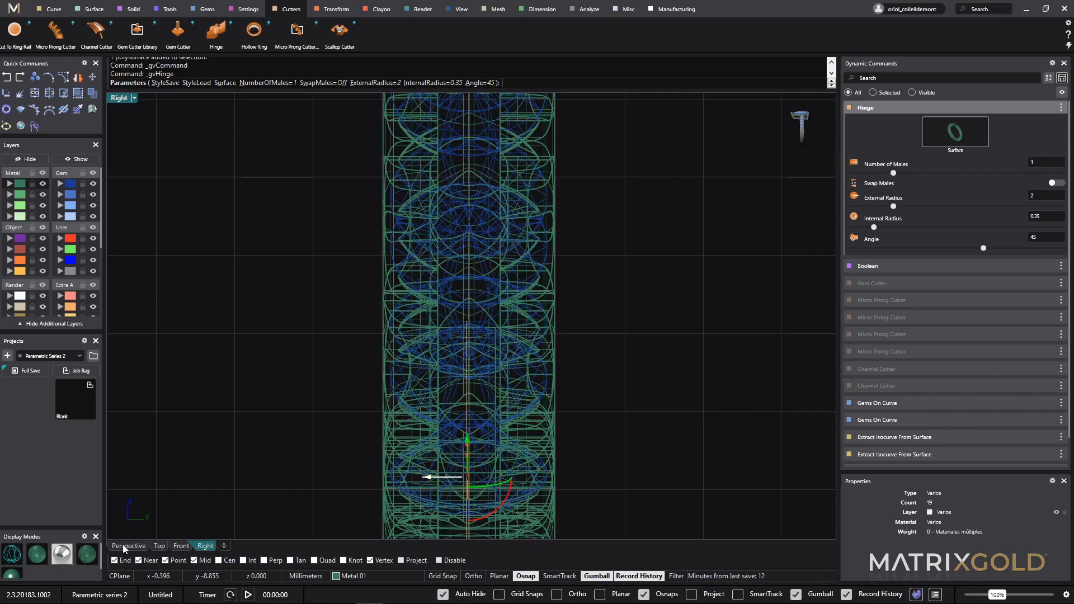
- Set the hinge's opening angle to 0 in the perspective view and finish the hinge
click(123, 546)
scroll(319, 469, down, 5)
right_drag(391, 436, 370, 434)
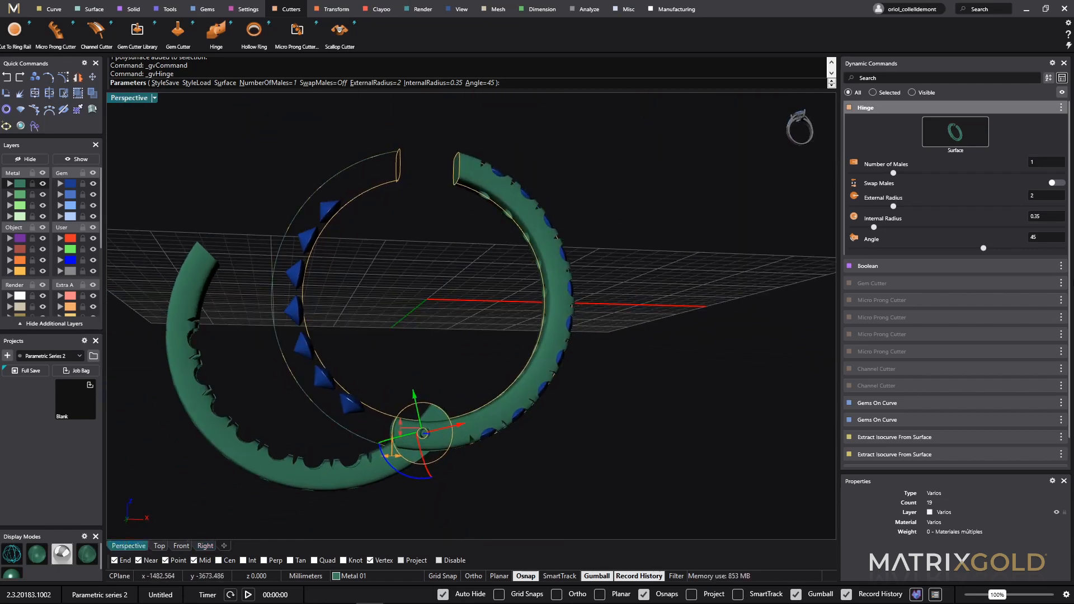
click(1044, 237)
text(0)
key(Return)
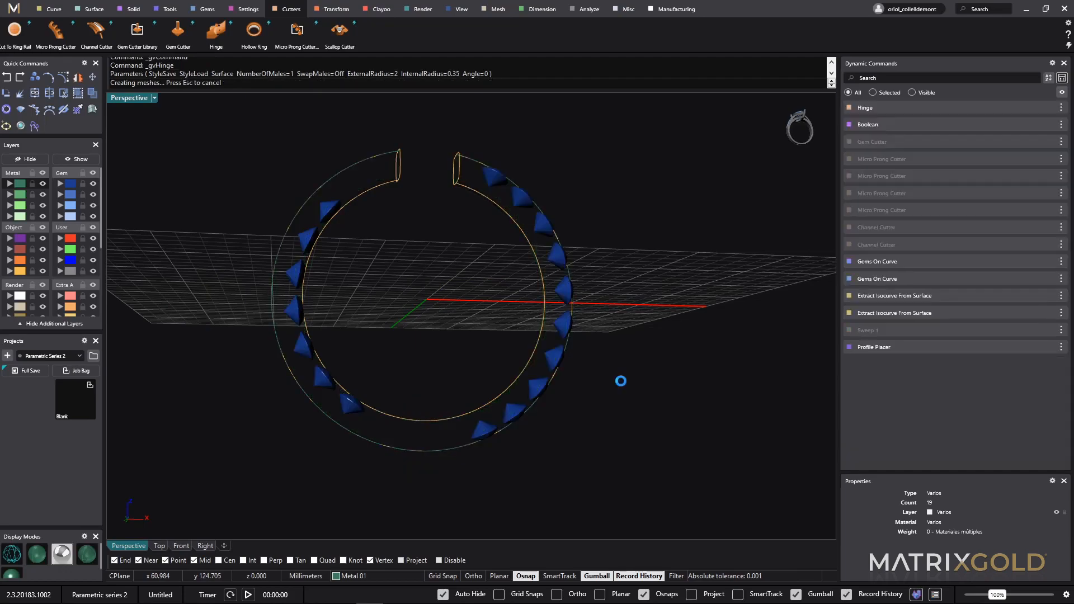
right_drag(644, 371, 525, 398)
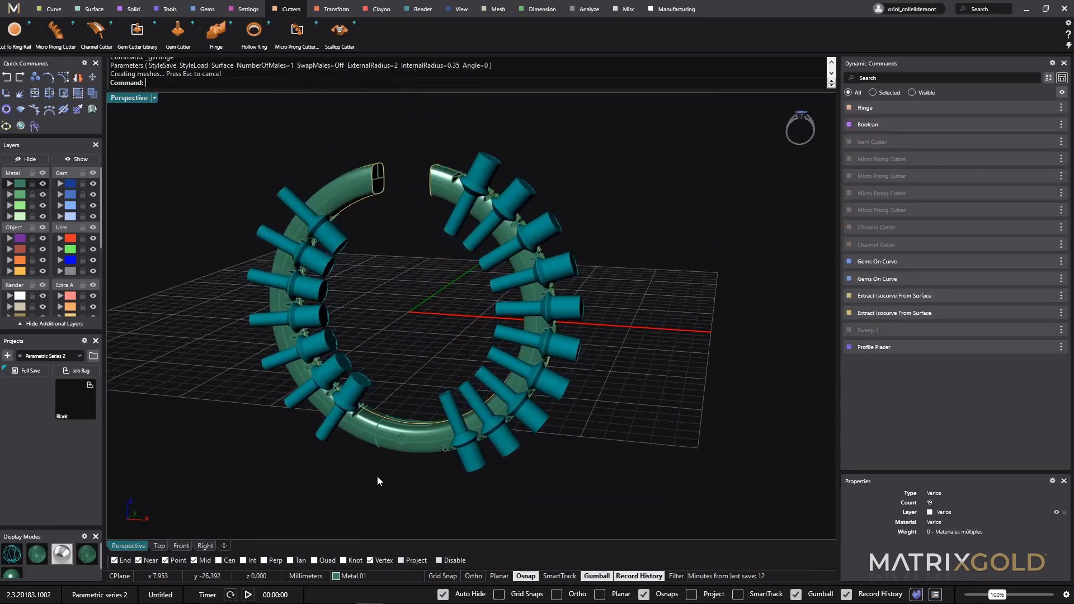
right_drag(377, 481, 472, 355)
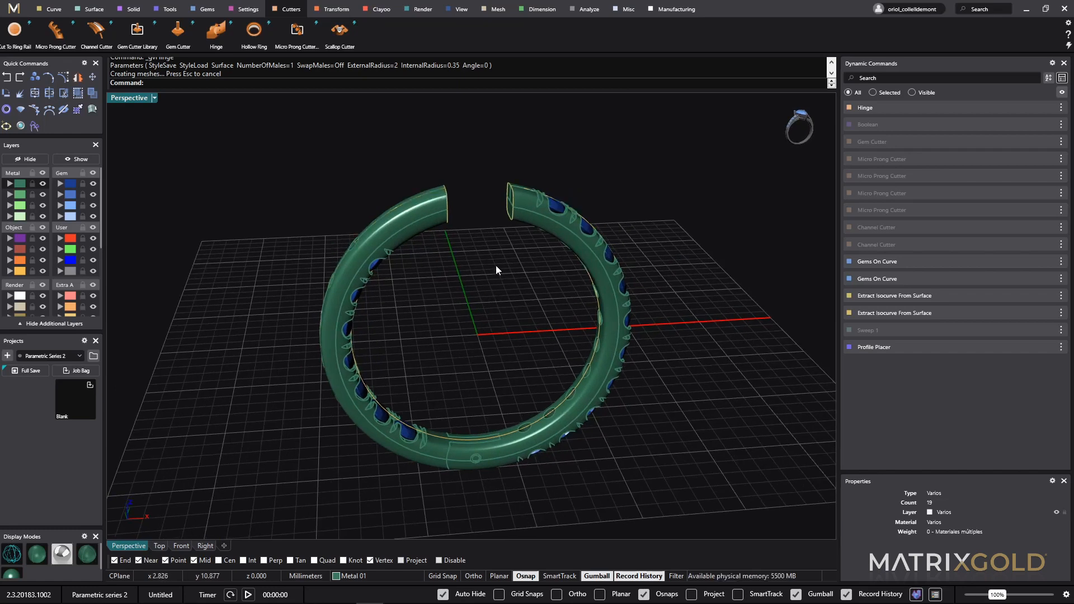
- Start a Profile Placer on the shank's curve so that a profile sits at the ring's open gap
right_drag(477, 256, 513, 260)
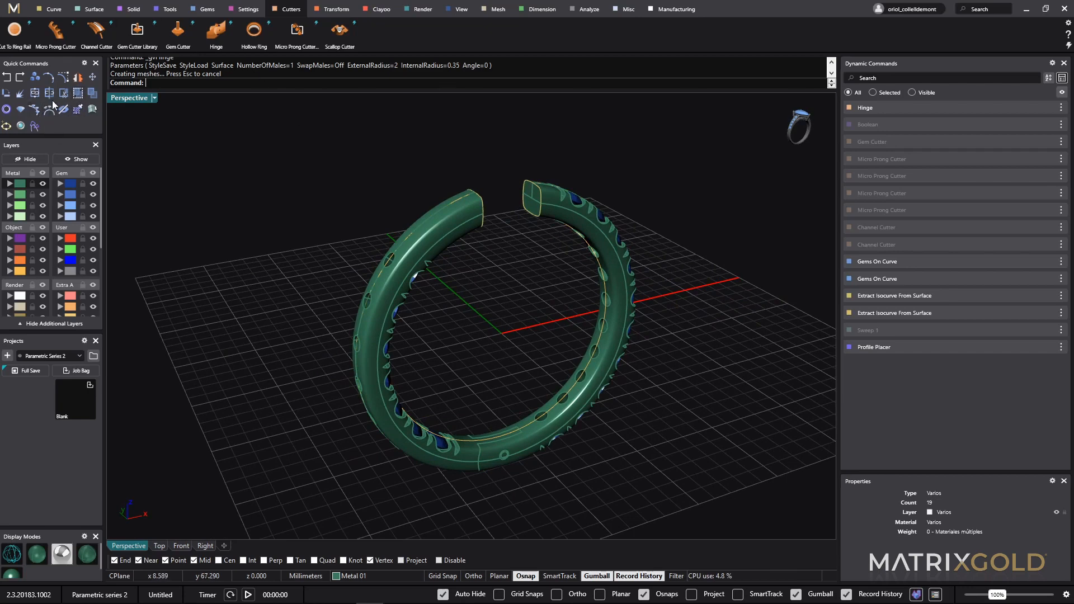
click(31, 116)
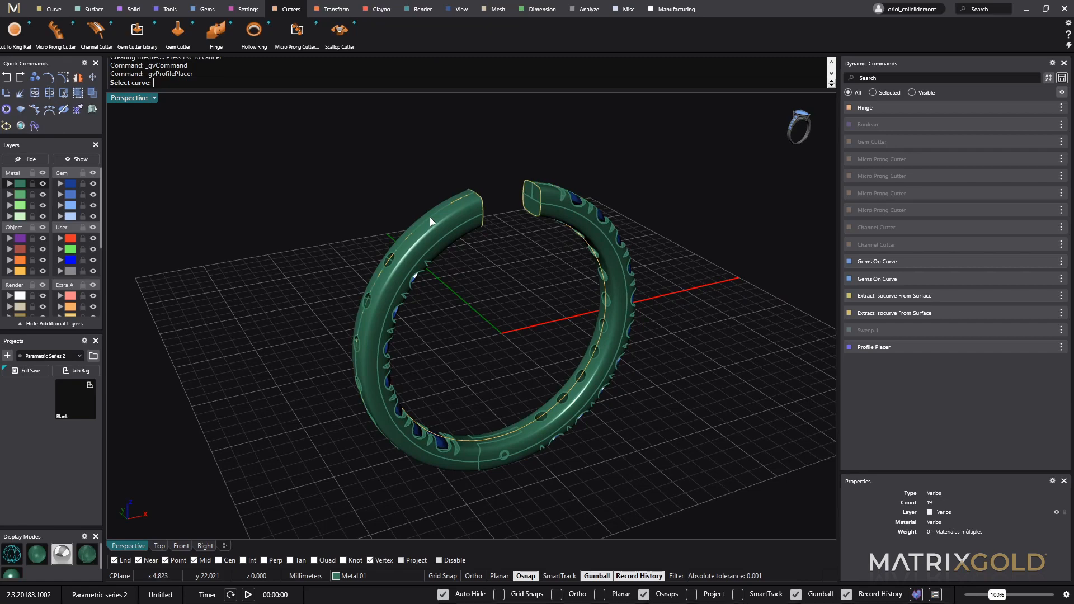
click(446, 224)
click(465, 247)
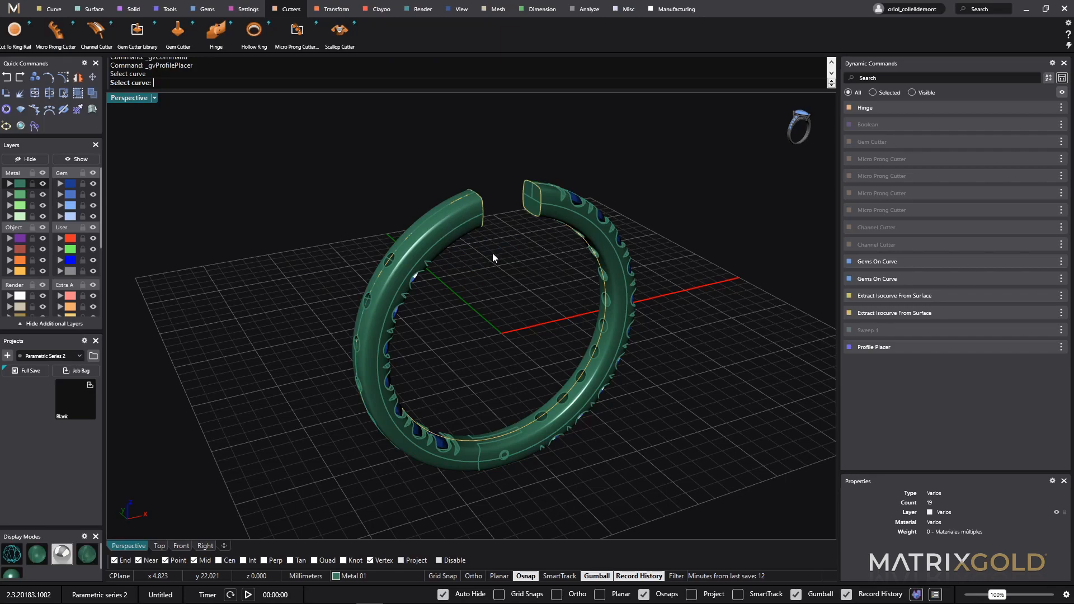
key(Return)
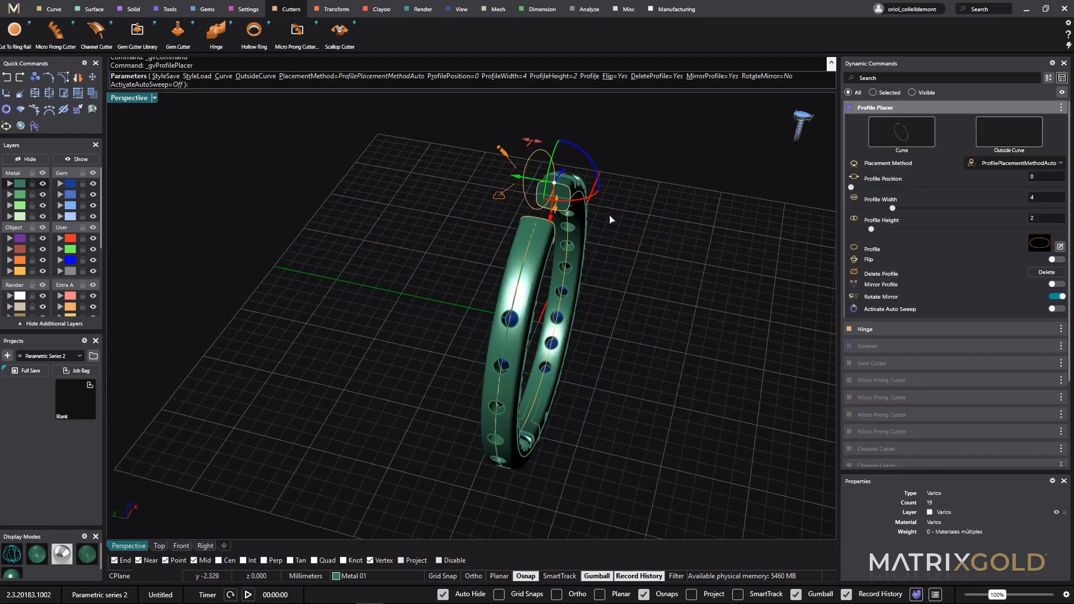
- Rotate the placed profile in its own plane in two successive turns, the first by 45 degrees
click(589, 162)
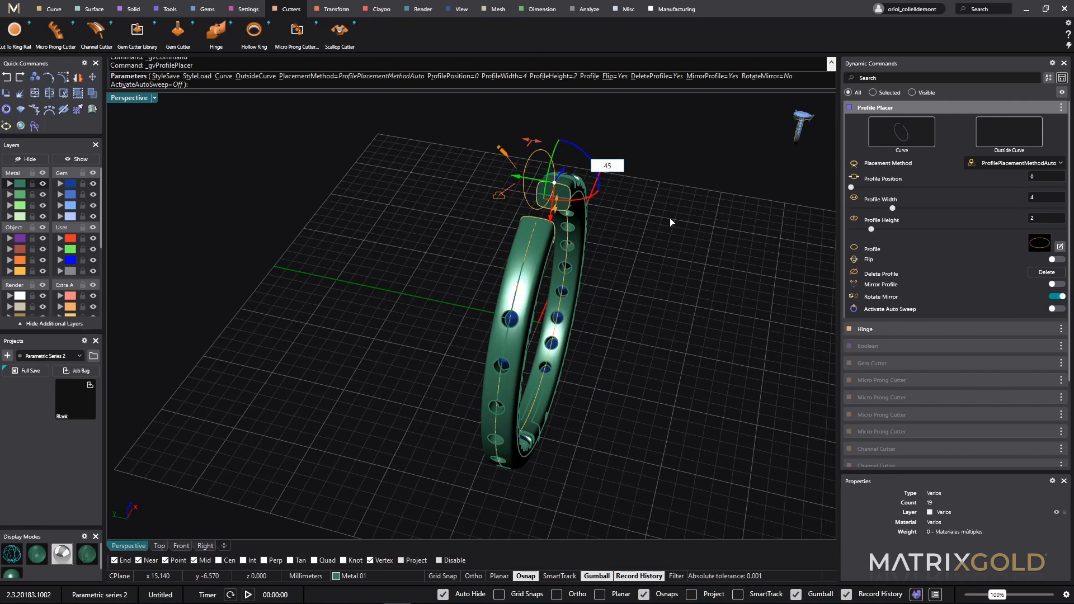
key(Return)
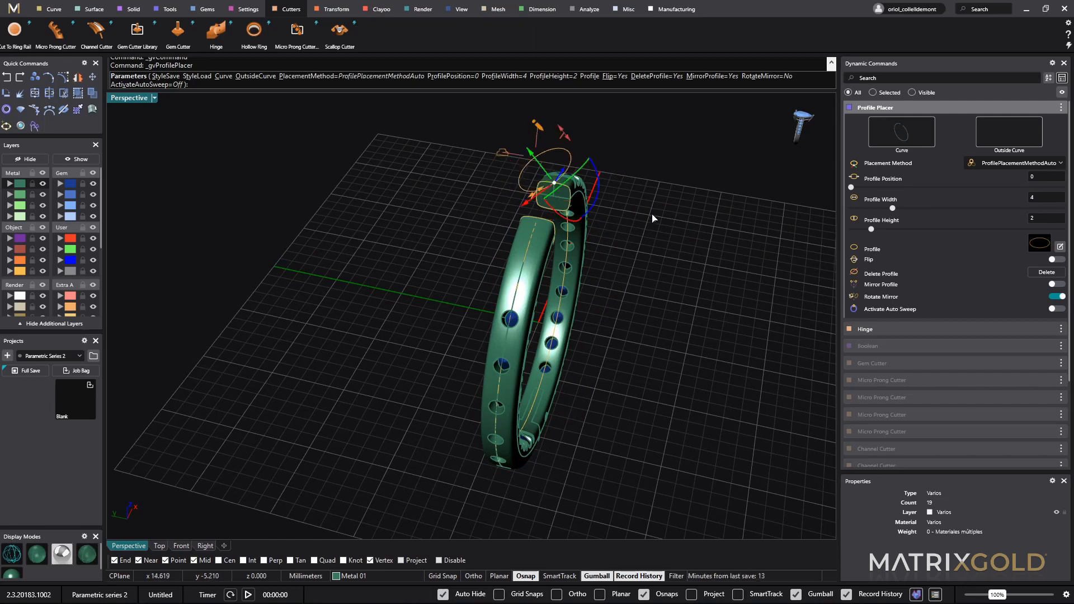
click(601, 197)
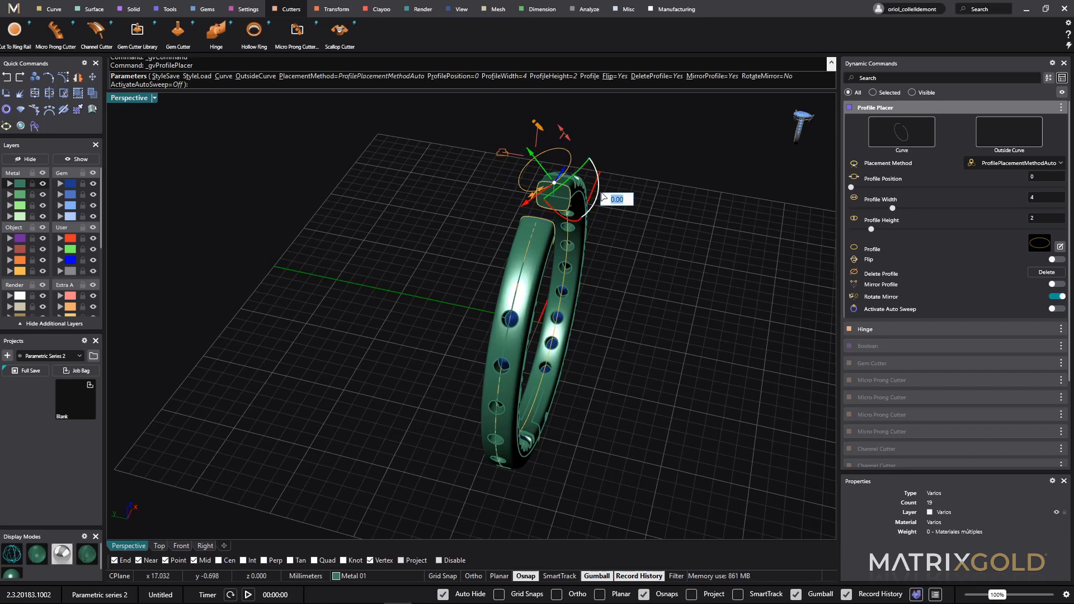
key(Return)
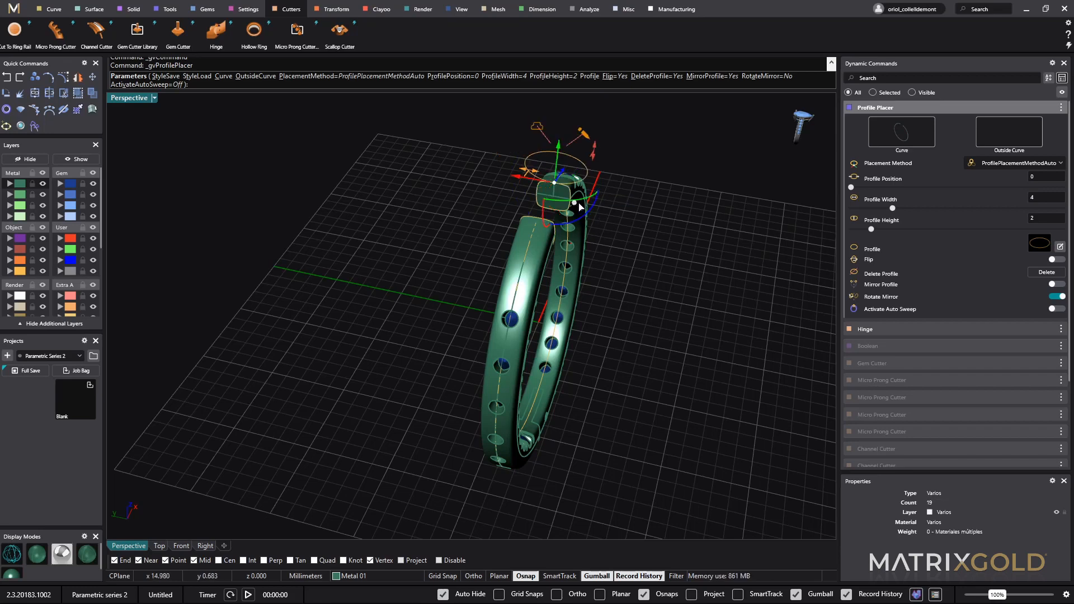
- Reduce the profile to 0.9 wide and 0.9 high and move it inward onto the shank's end face
mouse_move(547, 174)
drag(547, 174, 569, 167)
mouse_move(568, 145)
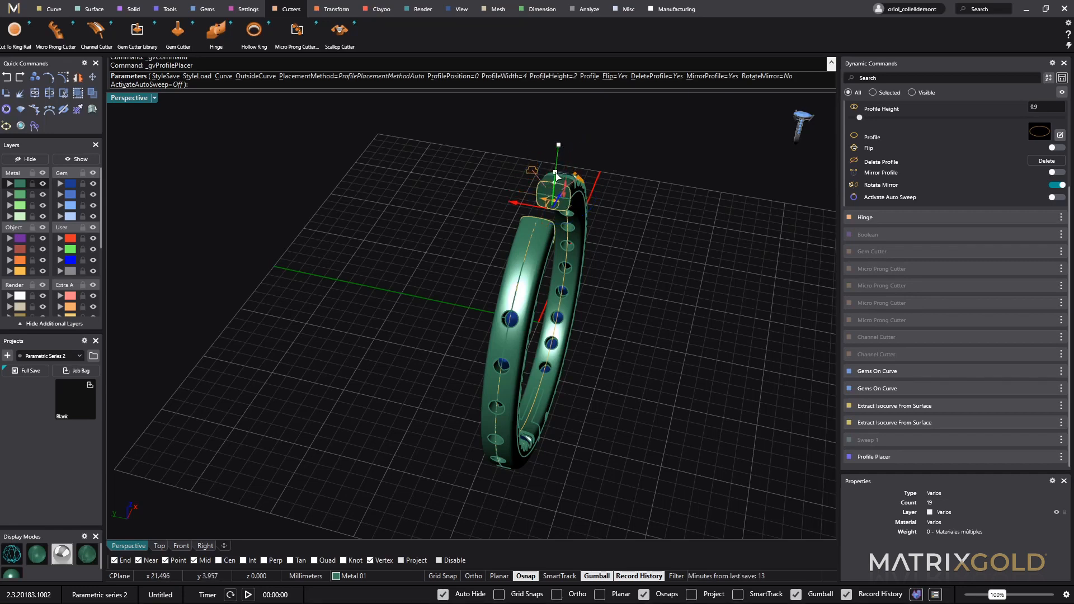
right_drag(626, 224, 547, 260)
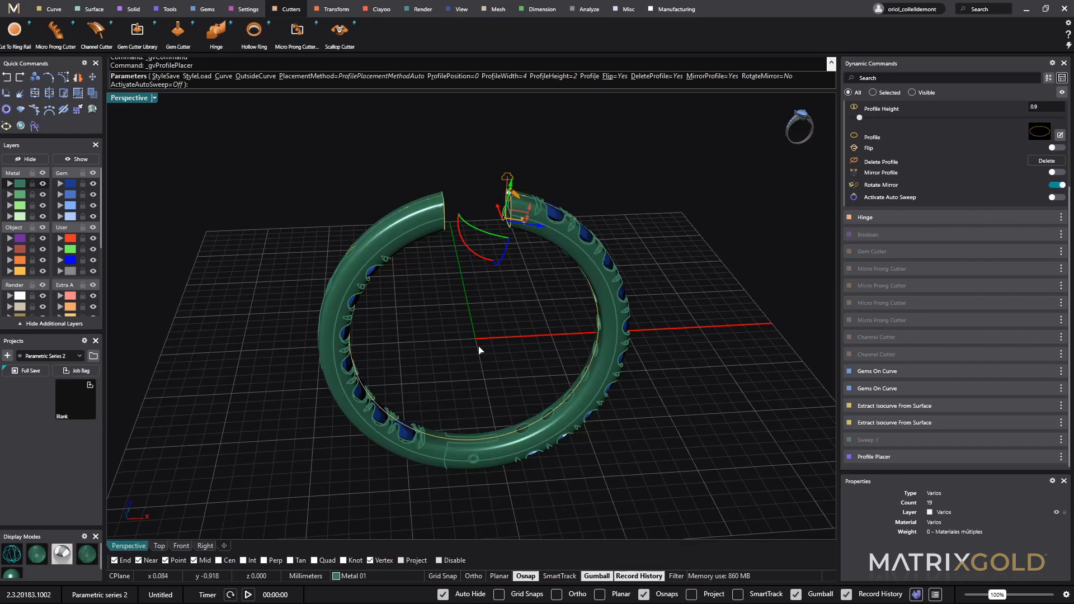
- Slide the profile along its curve into the end of the shank, at a Profile Position of 0.01
scroll(481, 268, up, 5)
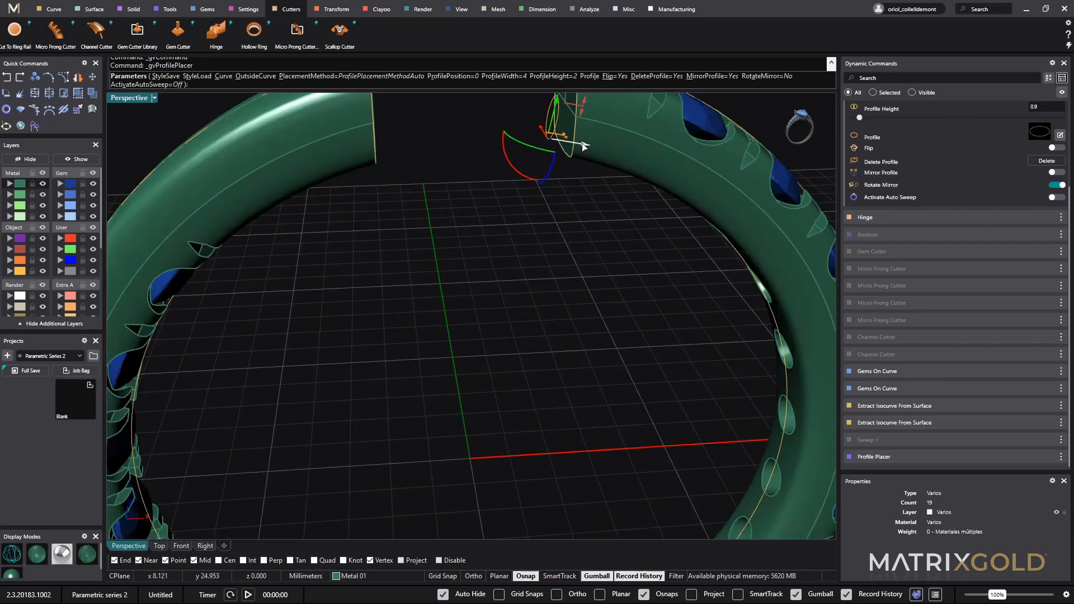
scroll(563, 140, down, 5)
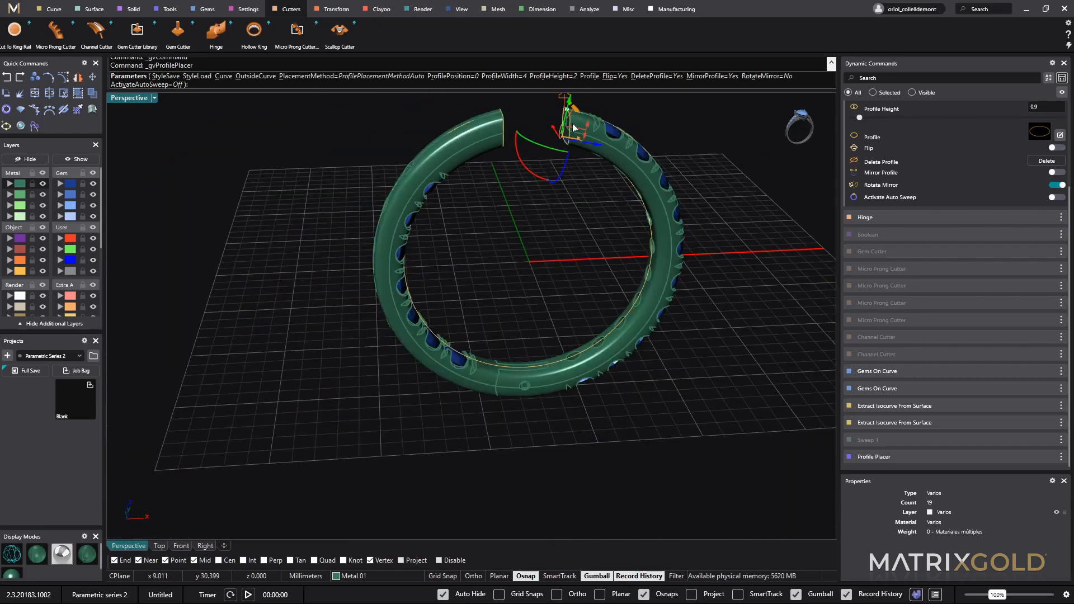
scroll(569, 110, up, 5)
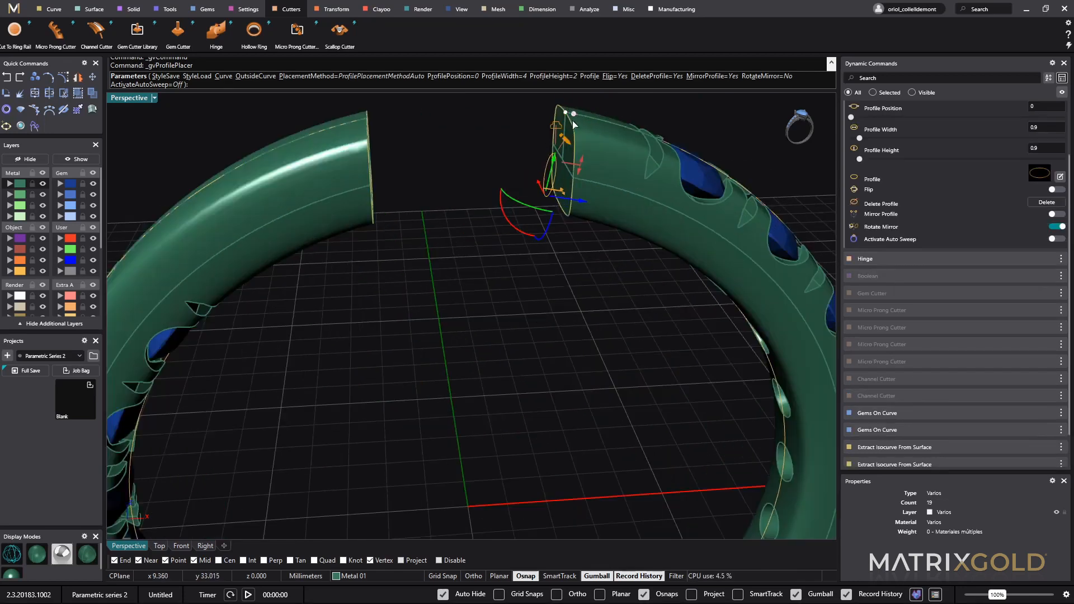
drag(575, 117, 591, 118)
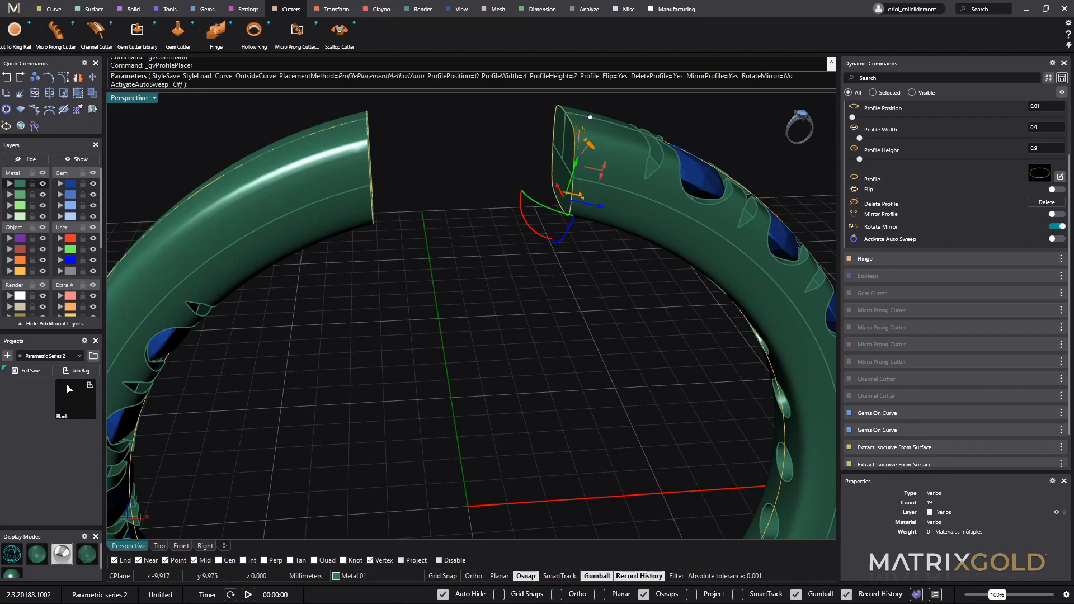
- Switch the perspective view to the Wireframe display mode and view the profile and both shank ends across the gap
click(12, 554)
right_drag(408, 387, 480, 390)
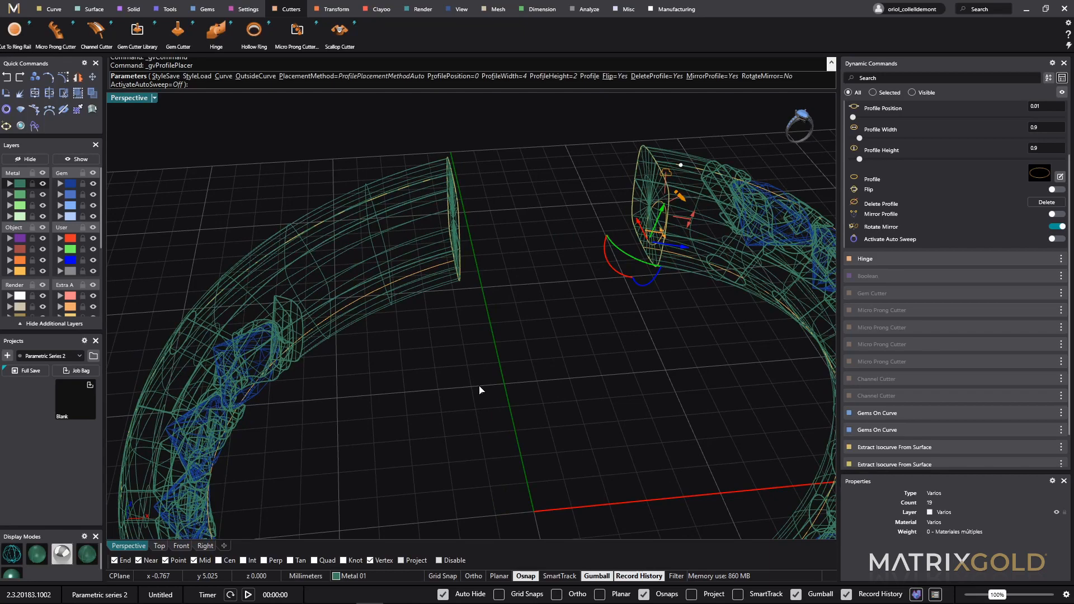
mouse_move(409, 335)
right_down()
mouse_move(442, 314)
mouse_move(422, 321)
right_up()
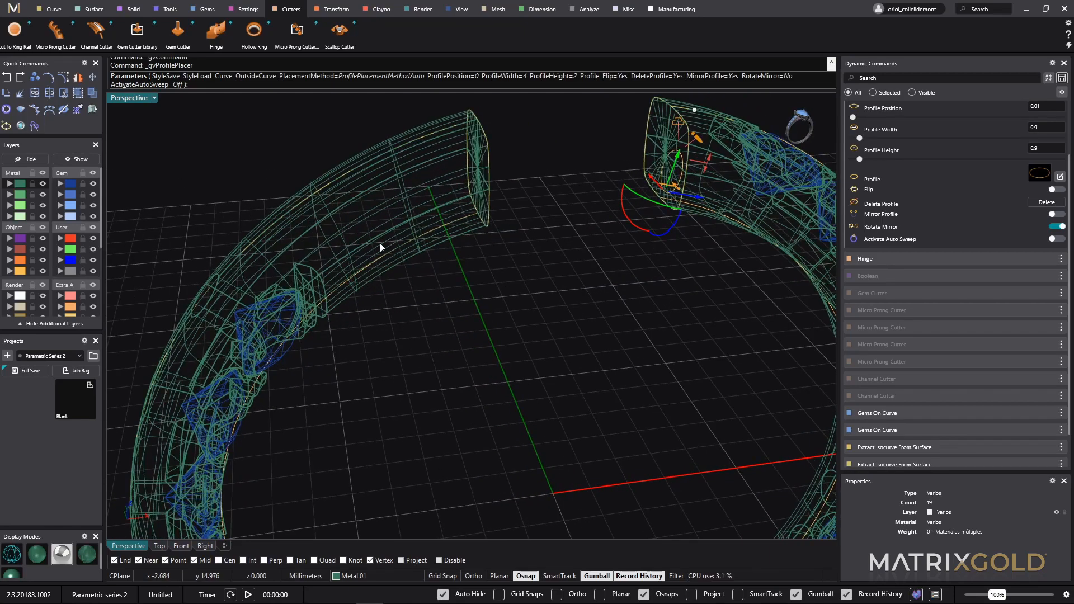
- Place a second profile on the opposite shank end at a Profile Position of 0.95, turn it across the curve and finish the placement
click(348, 171)
right_drag(384, 247, 384, 293)
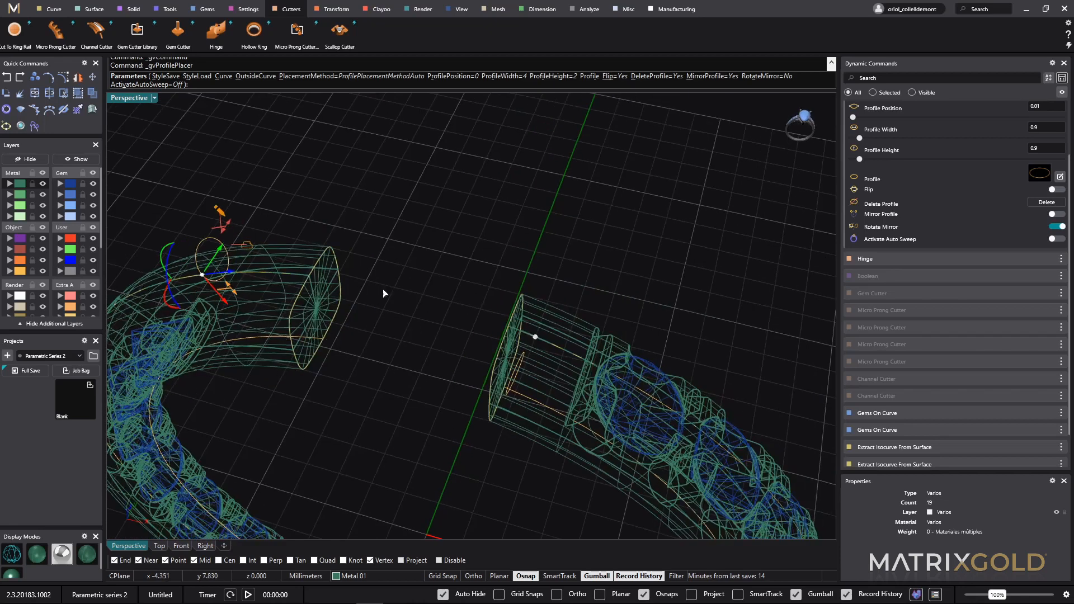
click(166, 261)
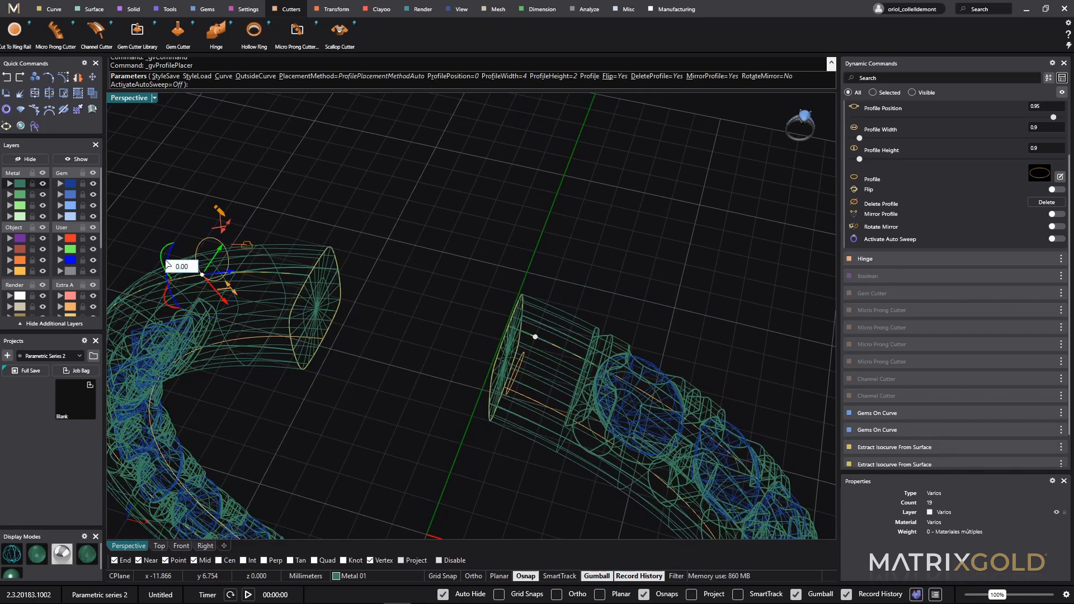
key(Return)
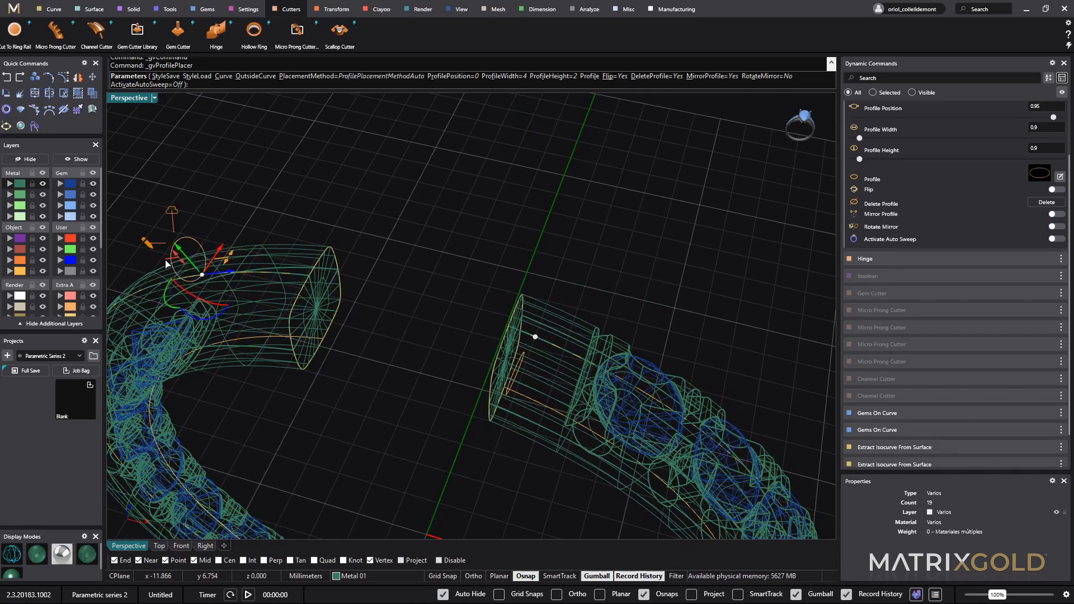
right_drag(168, 314, 290, 296)
drag(315, 198, 325, 225)
right_drag(463, 324, 383, 364)
right_click(411, 354)
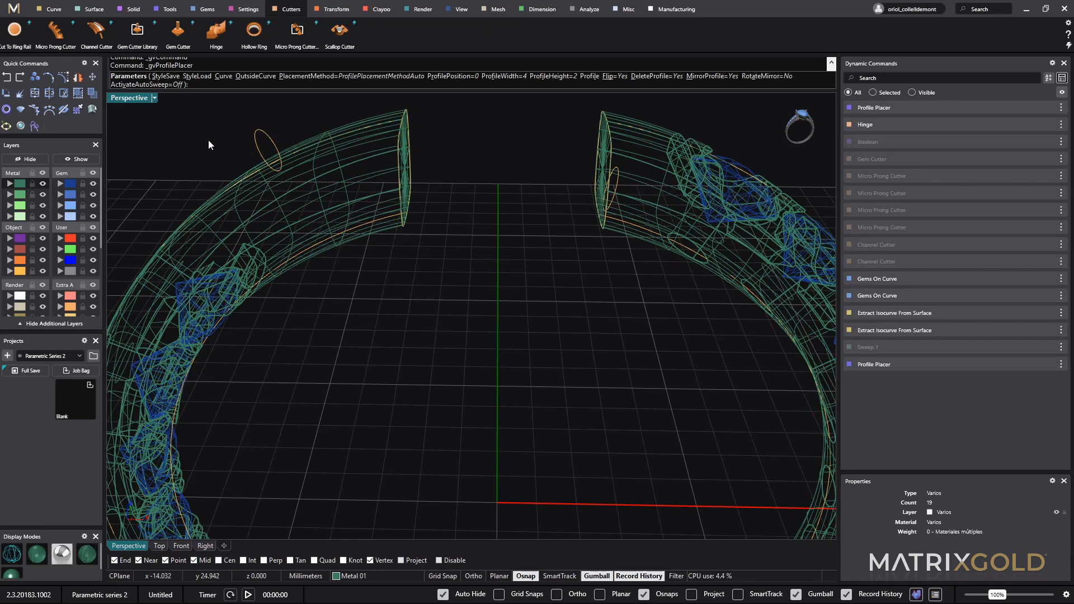
- Reopen the Profile Placer holding the new profile, add another profile close beside it on the same shank, and rotate that one by 90 degrees
click(274, 146)
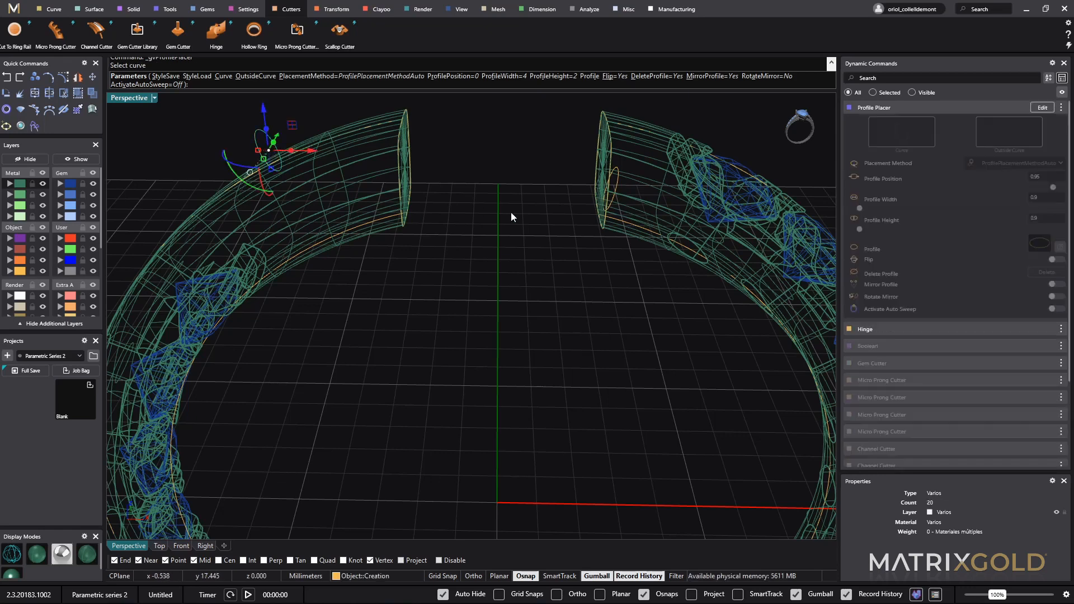
click(1042, 108)
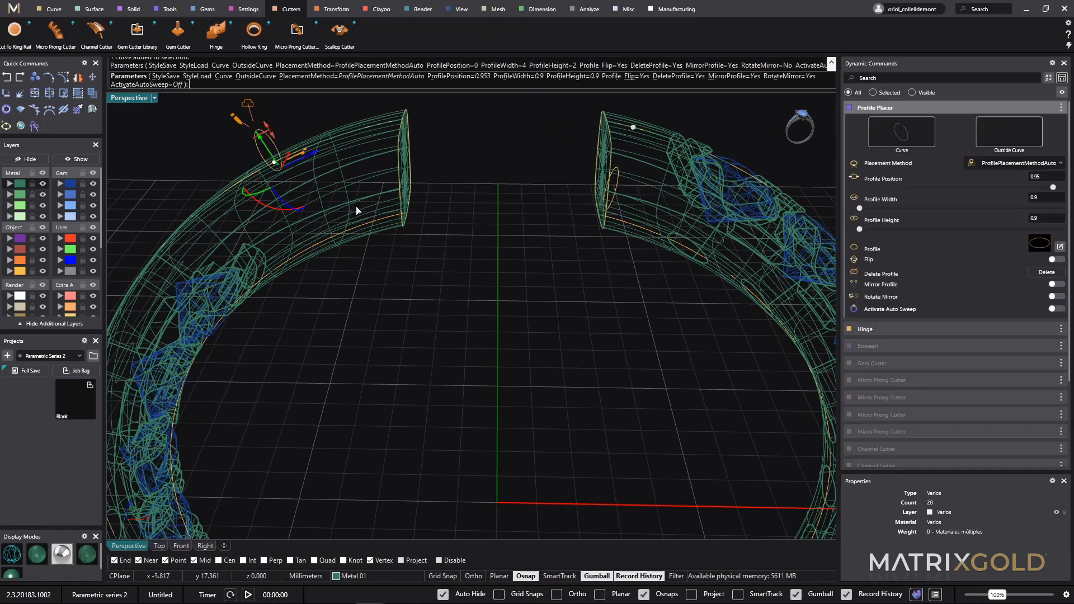
mouse_move(269, 131)
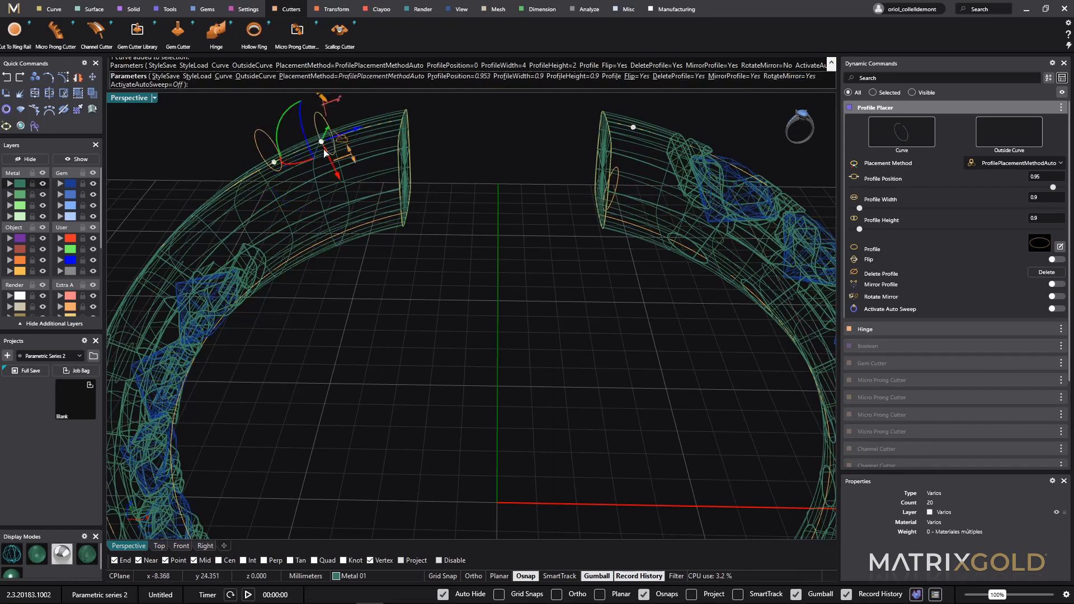
drag(332, 147, 258, 169)
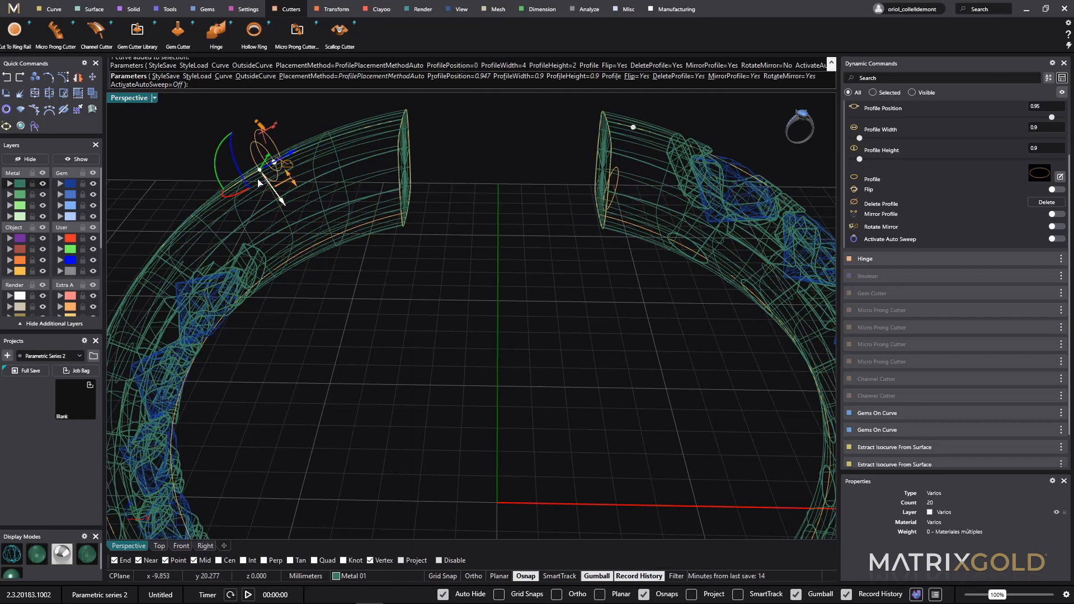
click(235, 159)
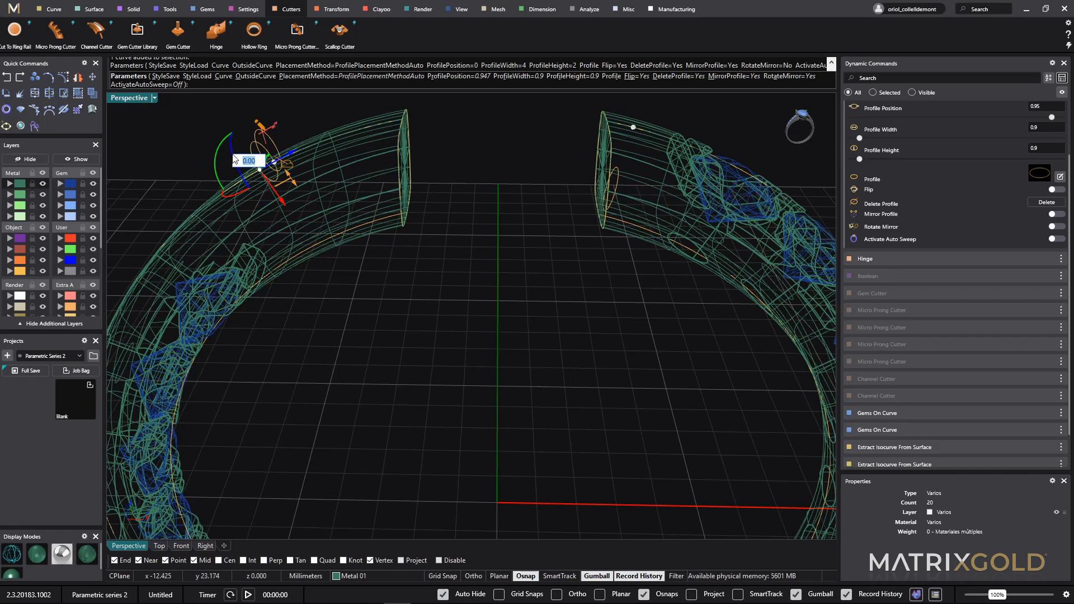
text(90)
key(Return)
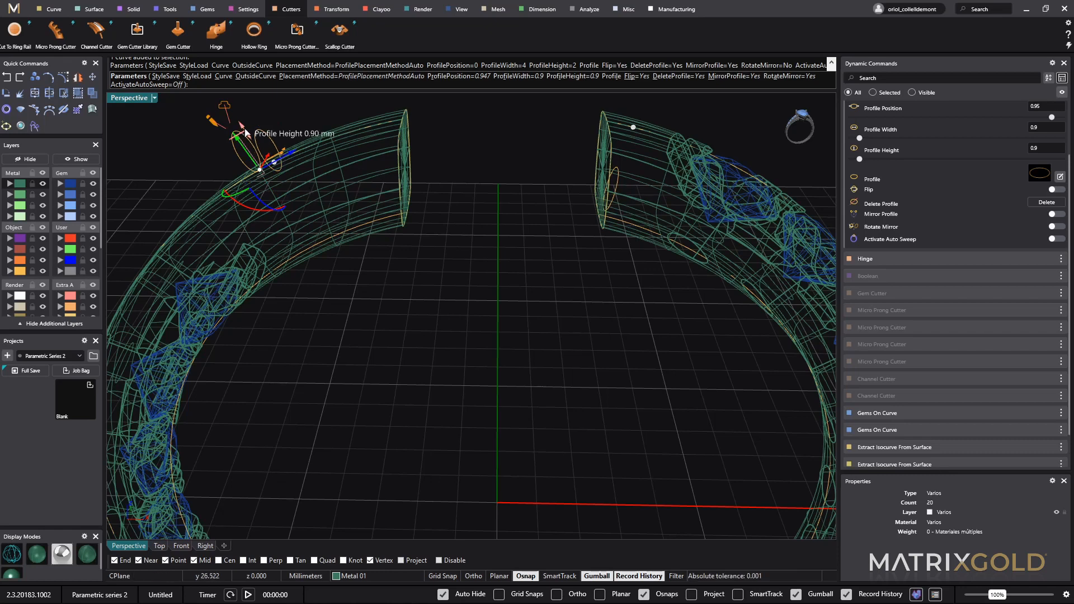
- Enlarge the newest profile to 1.1 wide and 1.3 high and finish editing the Profile Placer
drag(244, 134, 234, 118)
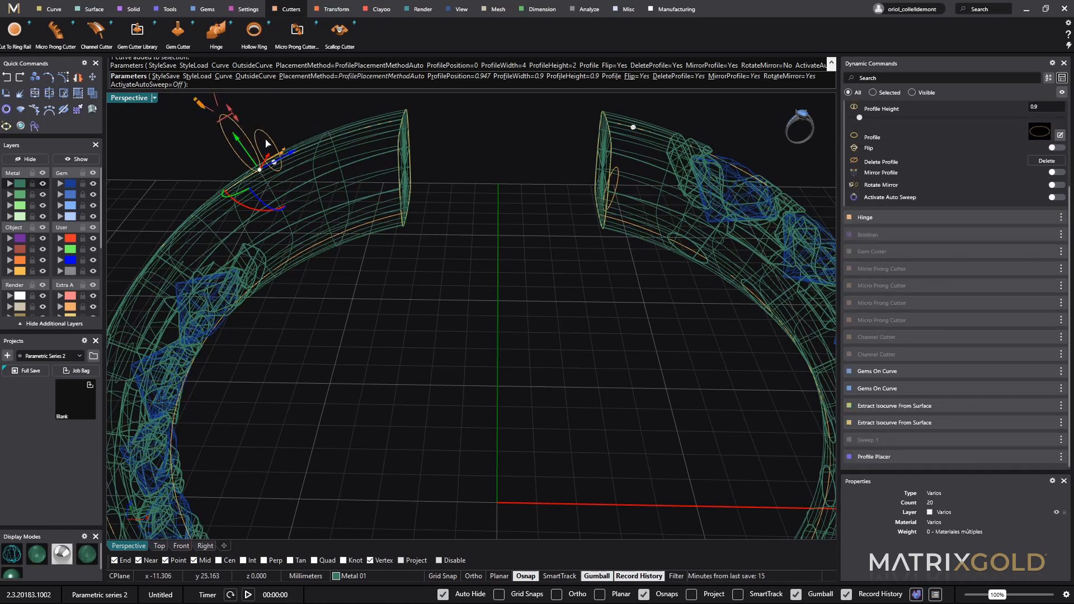
right_drag(271, 147, 240, 207)
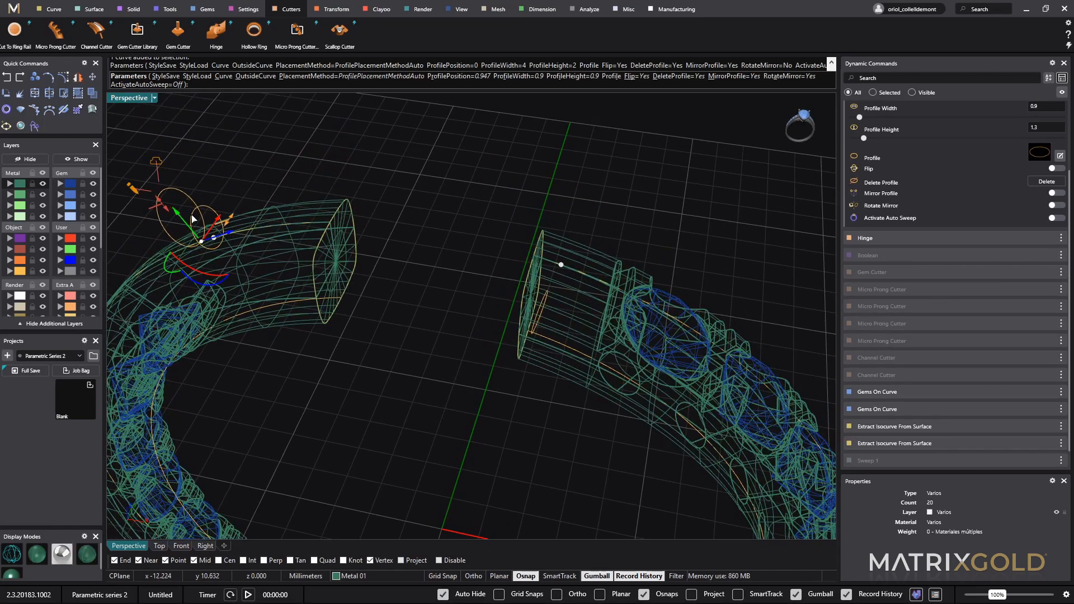
drag(176, 217, 182, 225)
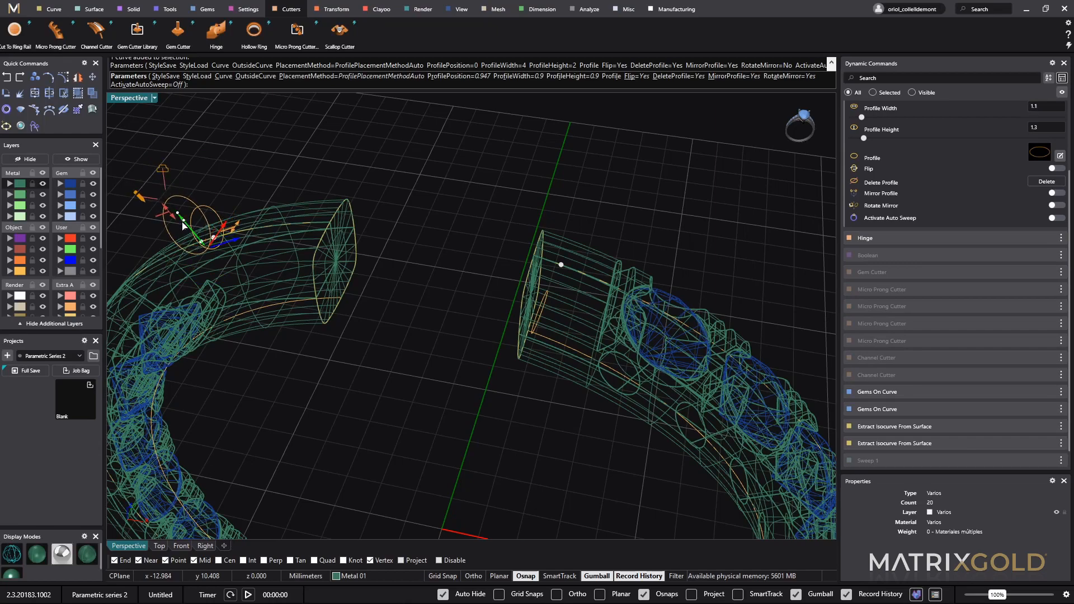
right_drag(268, 314, 306, 282)
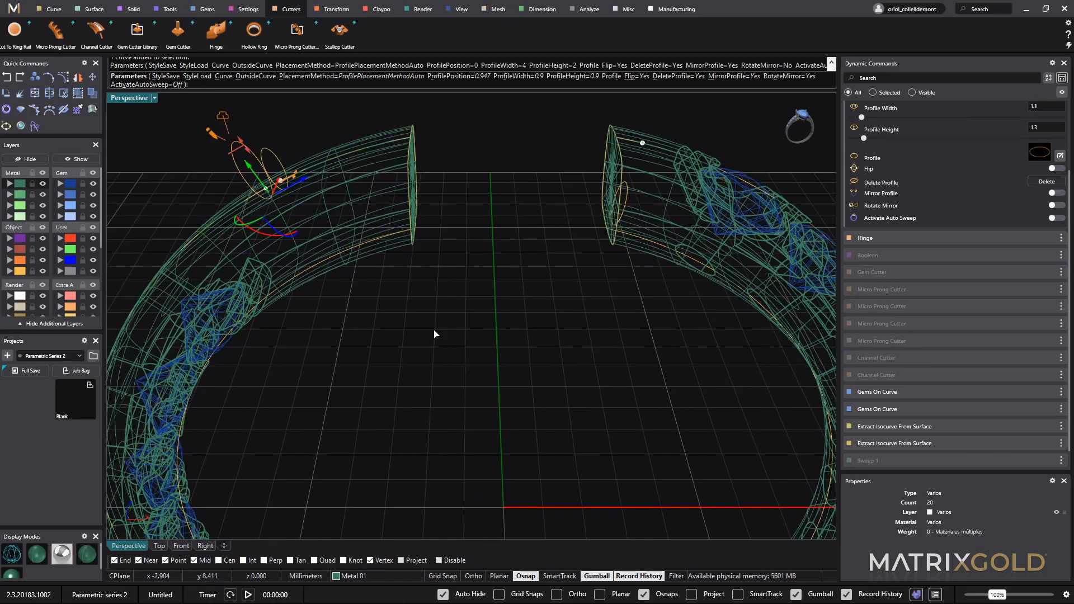
right_click(445, 335)
- Run a Profile Sweep across the gap from the small end-face profile to the smaller opposite profile, with an End Blend of -0.2
mouse_move(510, 355)
right_down()
mouse_move(515, 335)
mouse_move(470, 360)
mouse_move(549, 371)
mouse_move(439, 391)
mouse_move(535, 381)
mouse_move(524, 372)
right_up()
scroll(489, 353, down, 5)
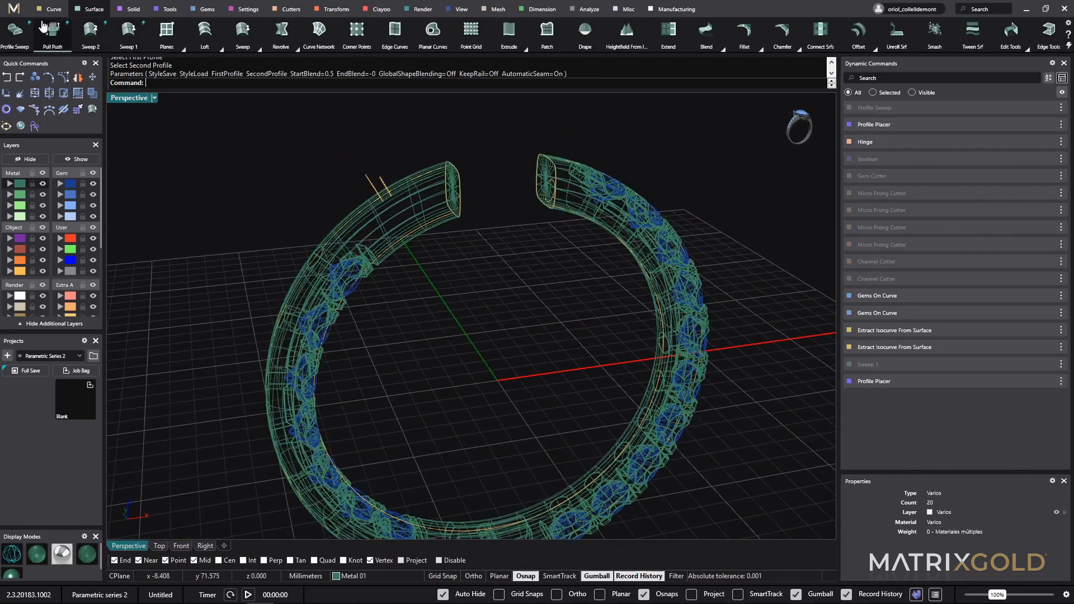
scroll(550, 197, up, 3)
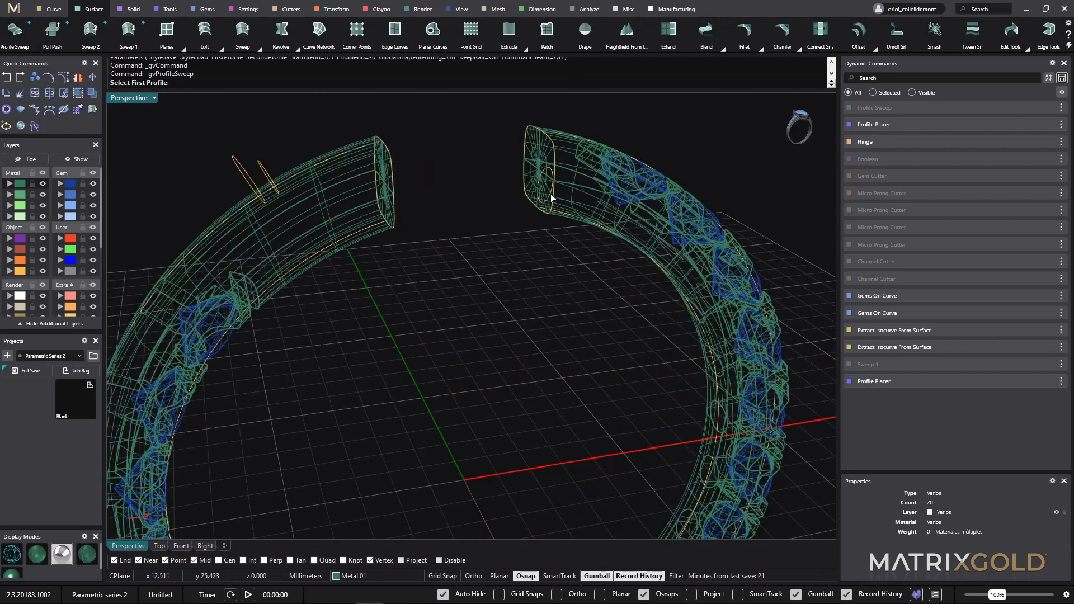
click(551, 198)
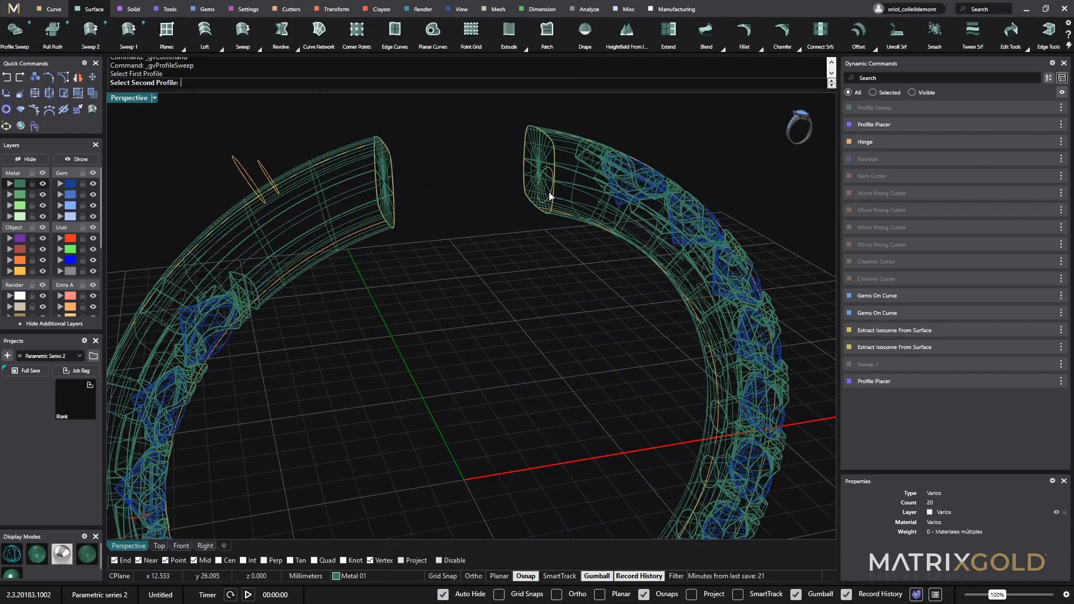
click(264, 171)
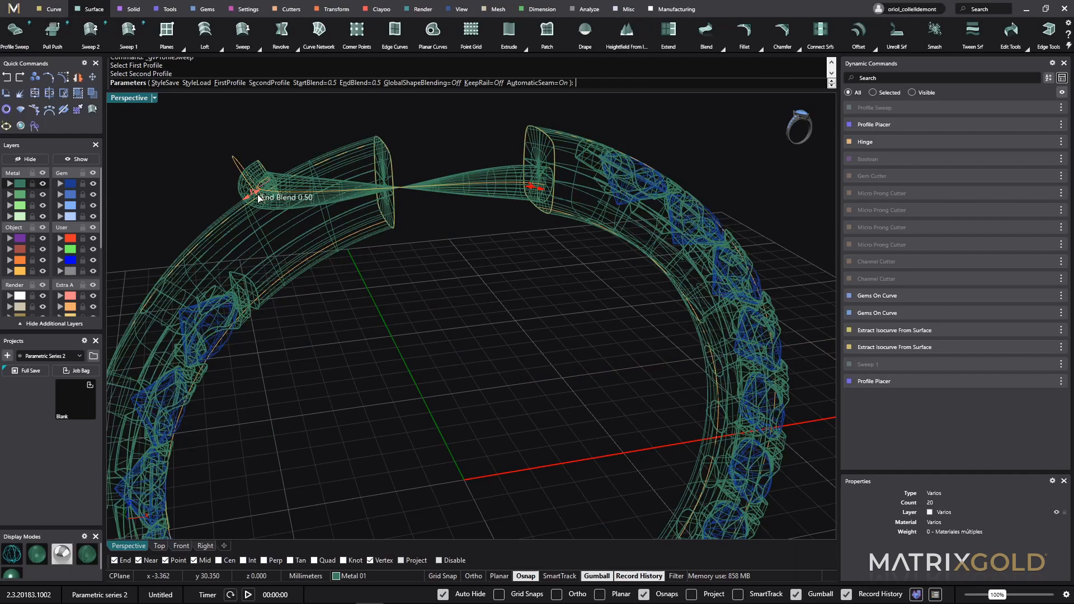
drag(259, 197, 285, 193)
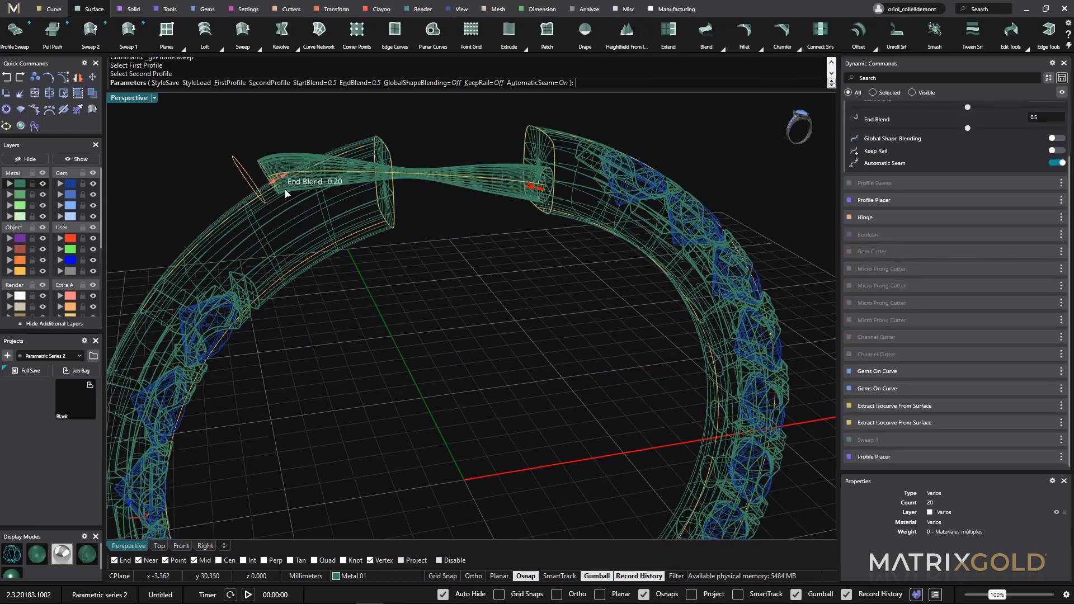
- Turn off Automatic Seam to untwist the sweep across the gap and finish the sweep
right_drag(285, 194, 546, 255)
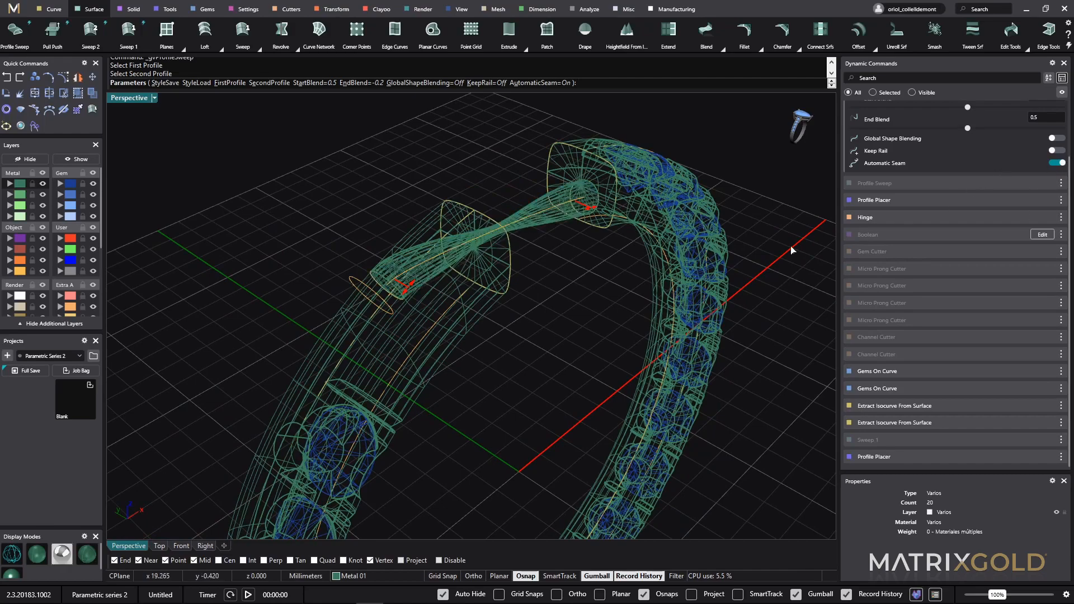
click(1059, 163)
right_drag(580, 371, 443, 294)
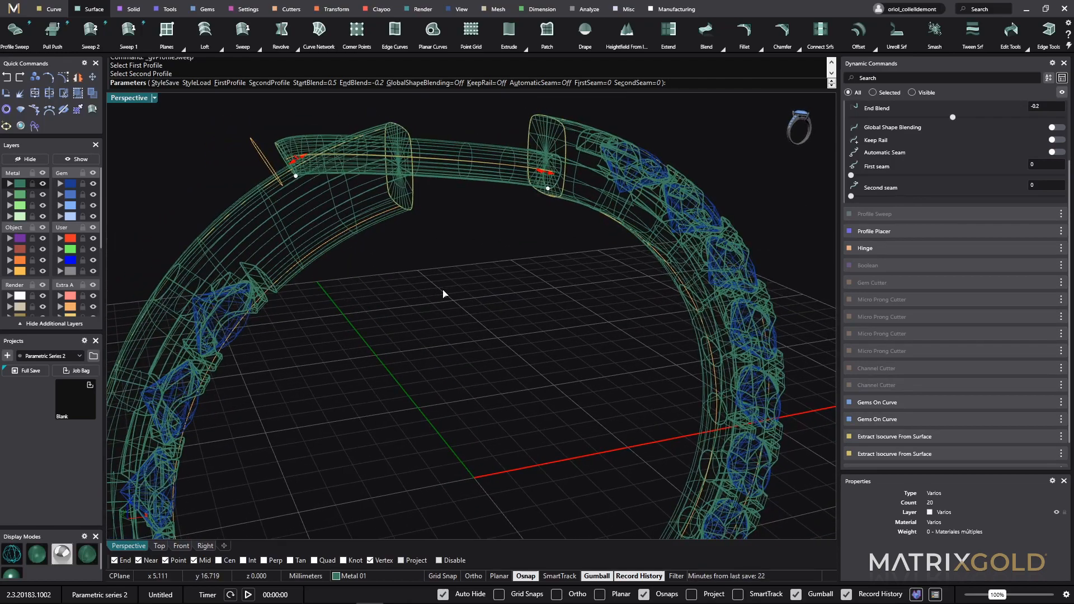
scroll(443, 293, up, 2)
scroll(330, 260, up, 2)
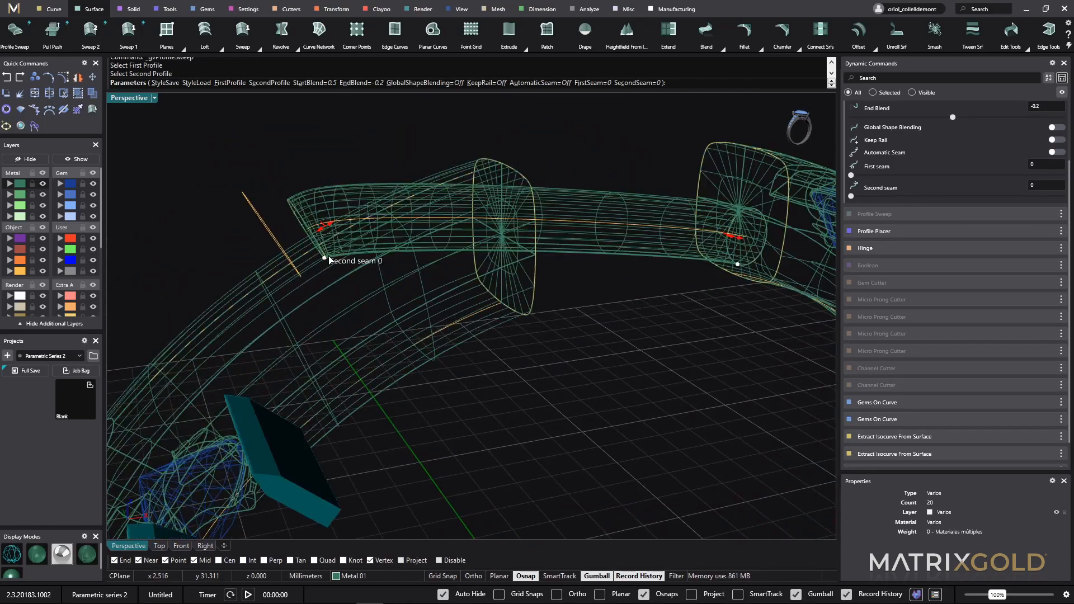
right_drag(628, 422, 650, 406)
right_click(651, 406)
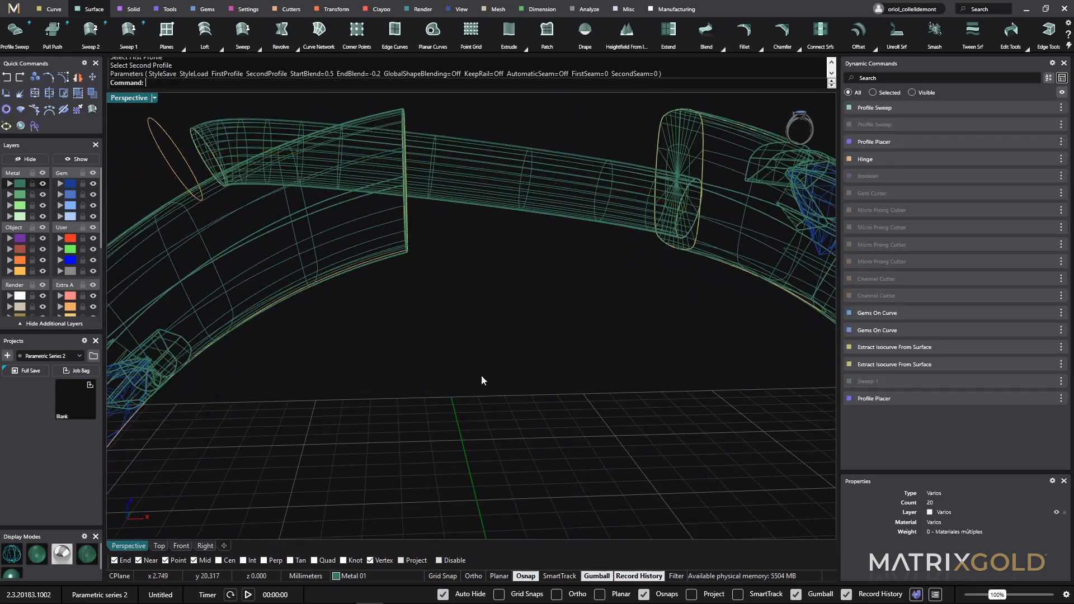
- Reopen the Profile Placer of the paired profiles, tilt the larger outer profile slightly and accept the edit
click(199, 152)
click(247, 183)
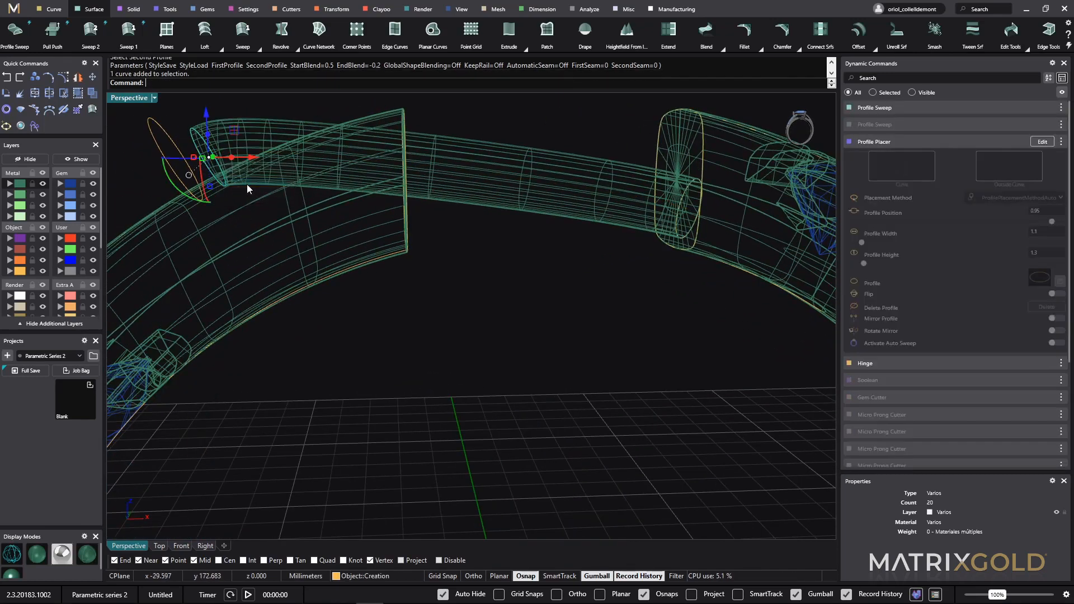
click(1041, 142)
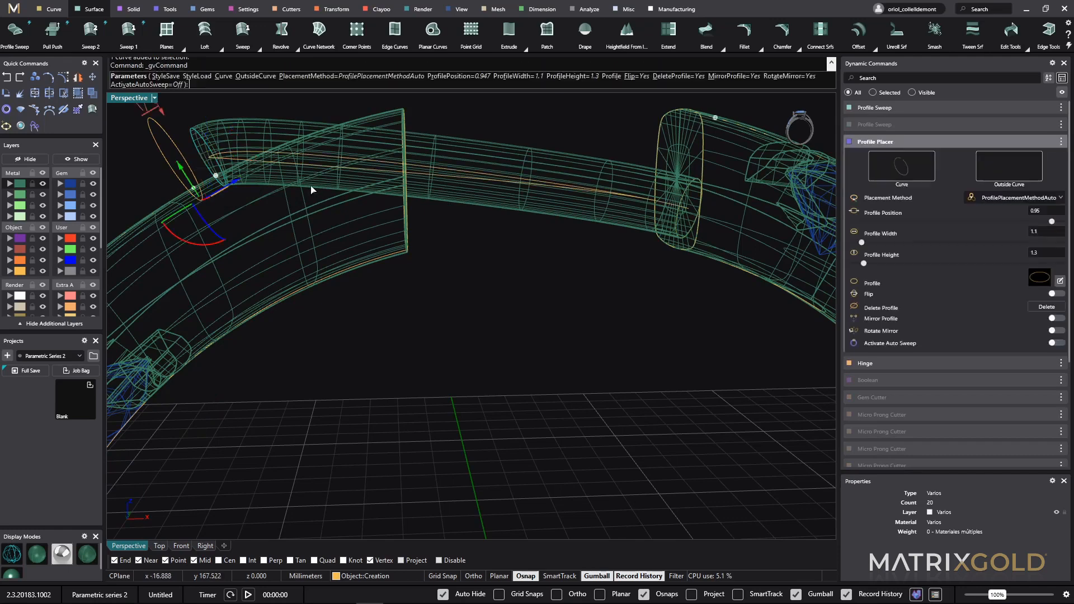
shift+right_drag(245, 202, 354, 265)
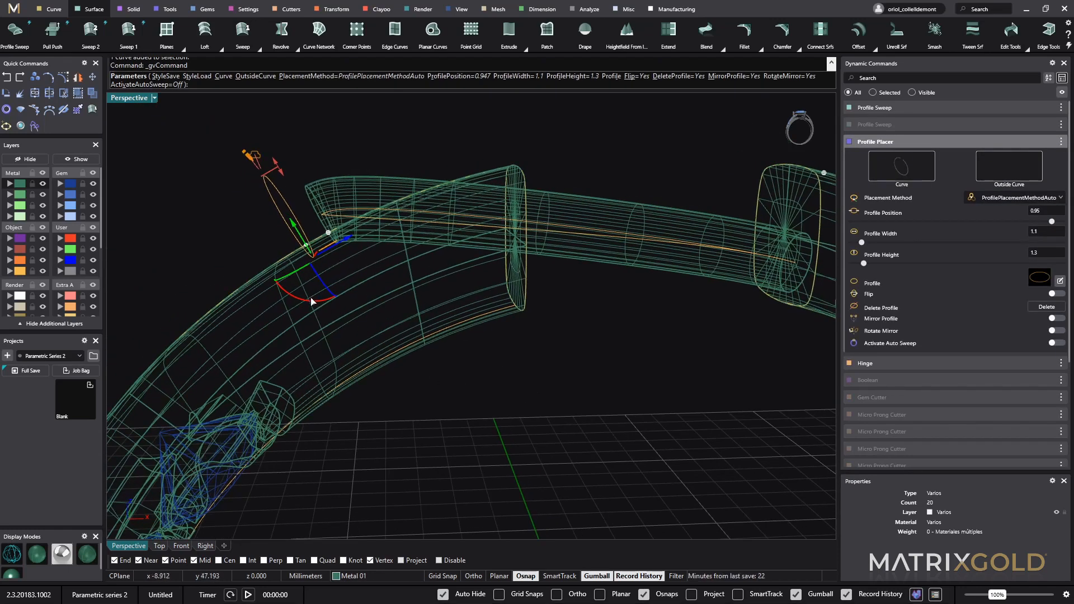
drag(327, 305, 323, 305)
right_click(597, 422)
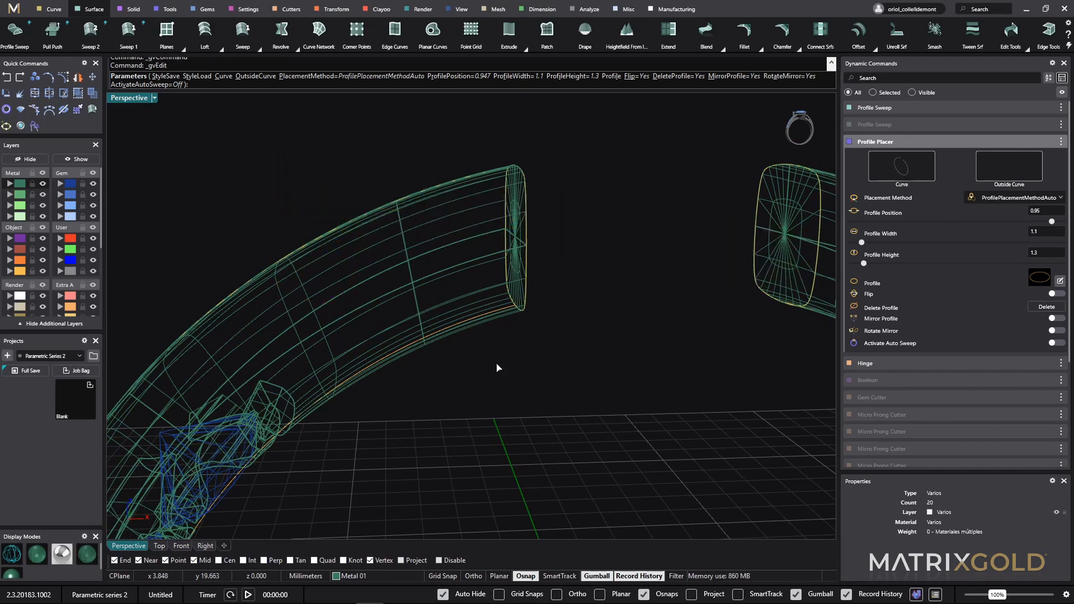
click(625, 395)
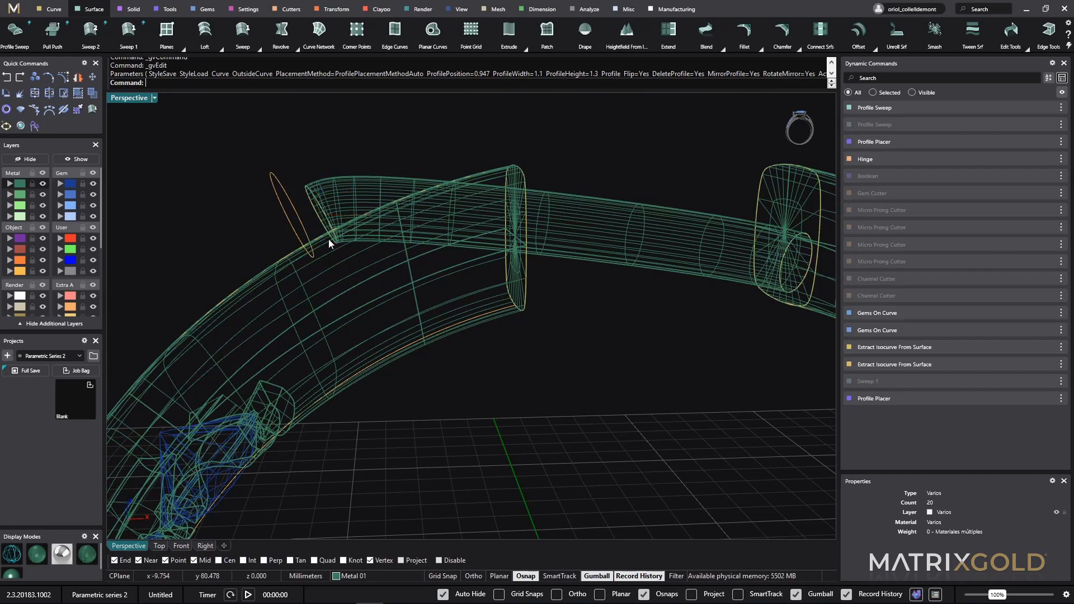
- Edit the paired profiles' Profile Placer again and tilt the smaller profile at the sweep's end to nearly upright
click(316, 213)
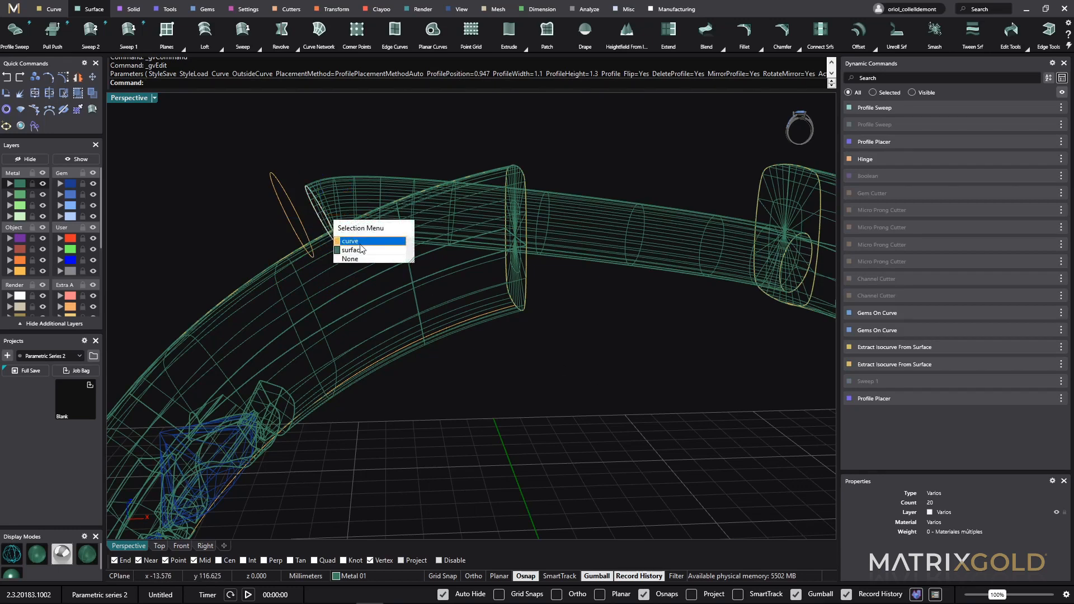
click(347, 242)
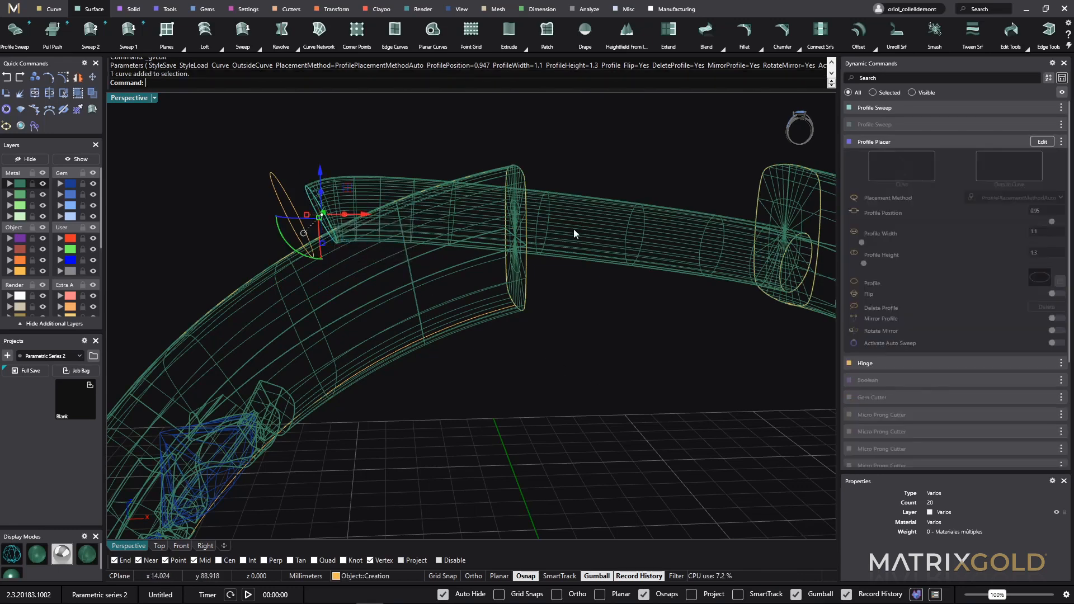
click(1040, 144)
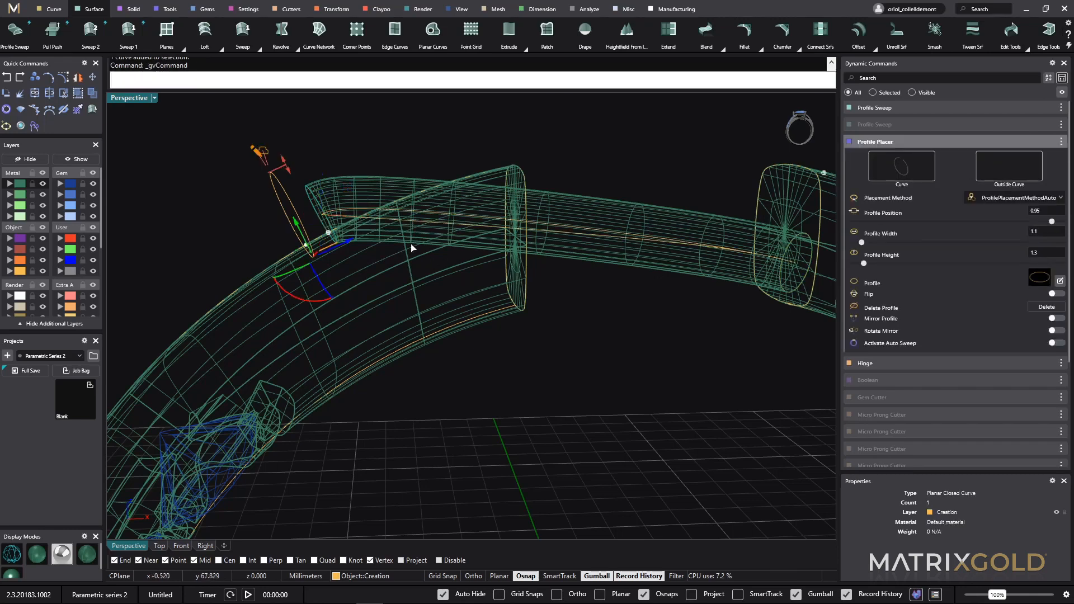
click(331, 238)
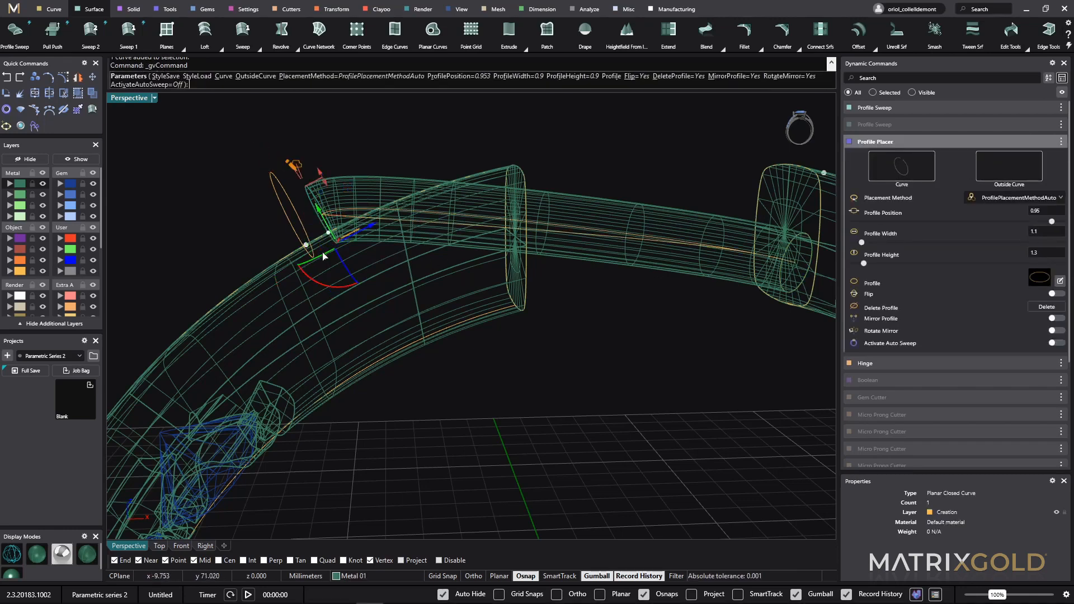
mouse_move(338, 290)
mouse_down()
mouse_move(325, 264)
mouse_move(327, 281)
mouse_up()
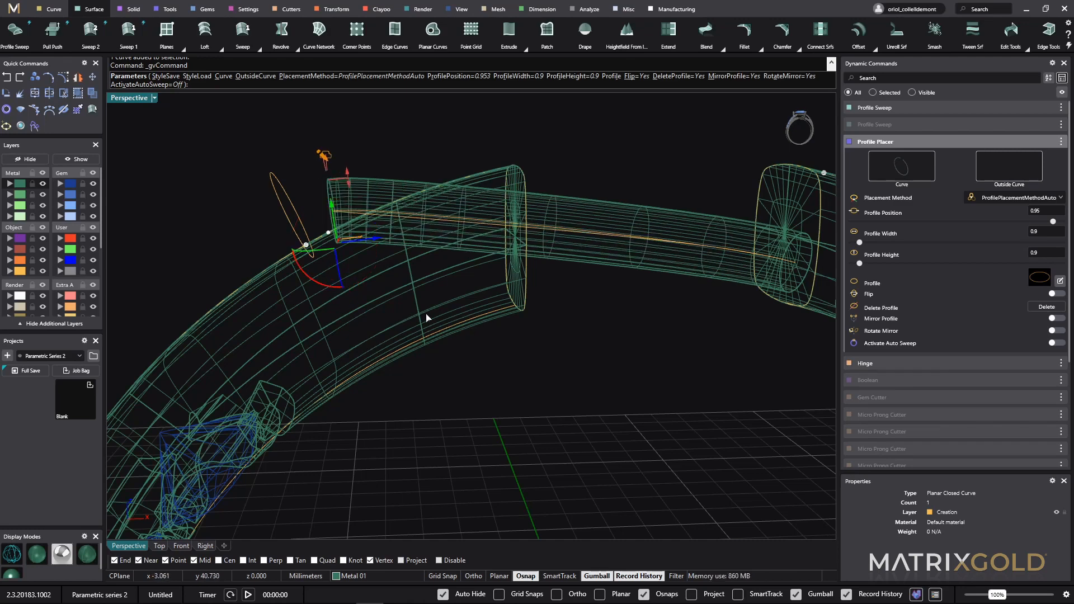
key(Return)
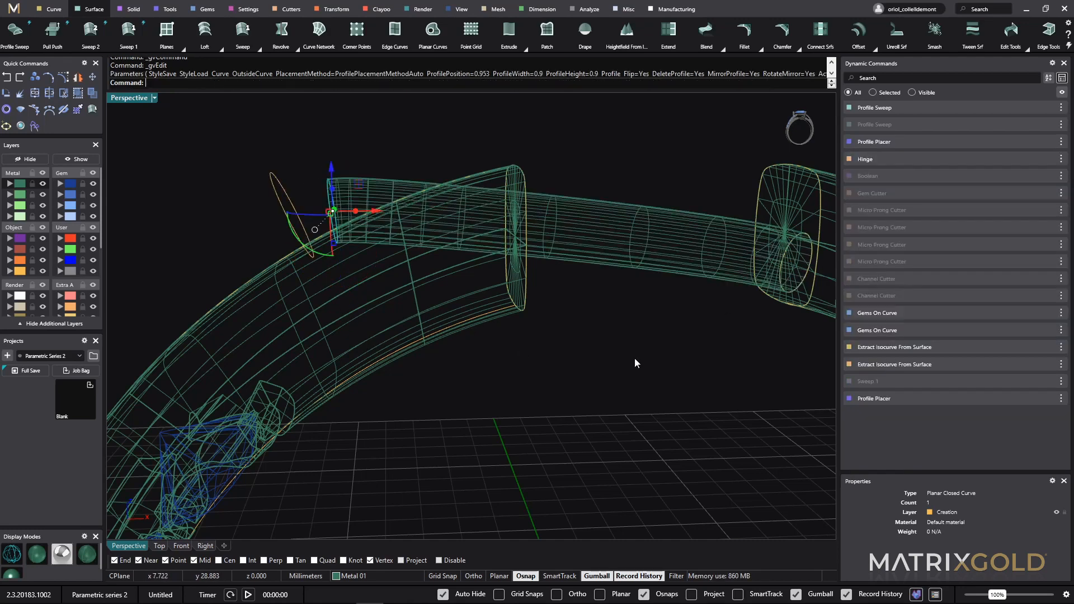
- Cap the sweep's smaller end-face profile with a Profile Cap, setting the dome thickness to -0.2
click(807, 274)
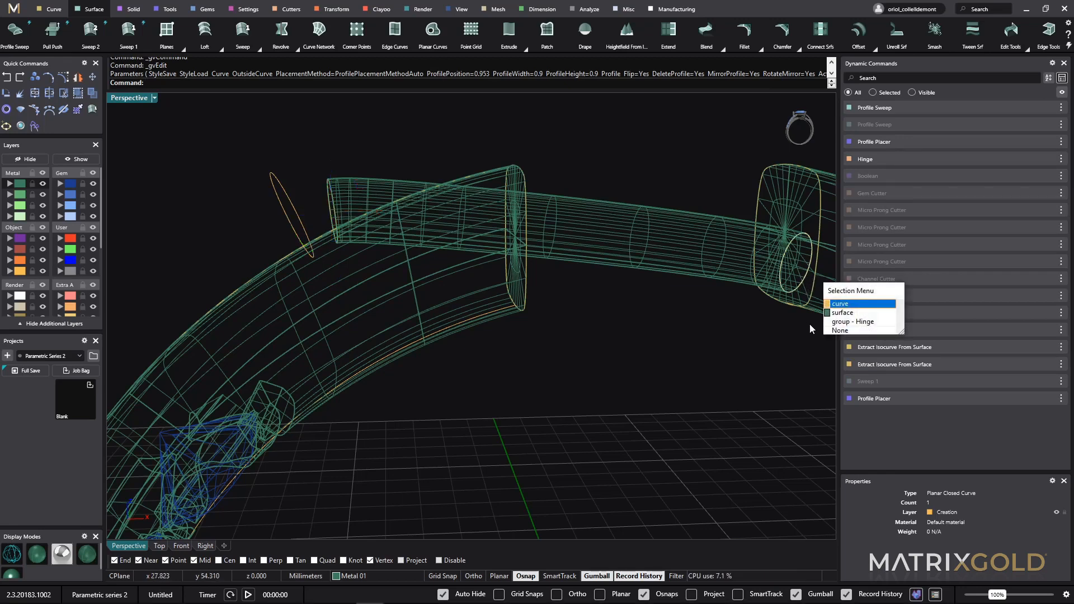
click(843, 302)
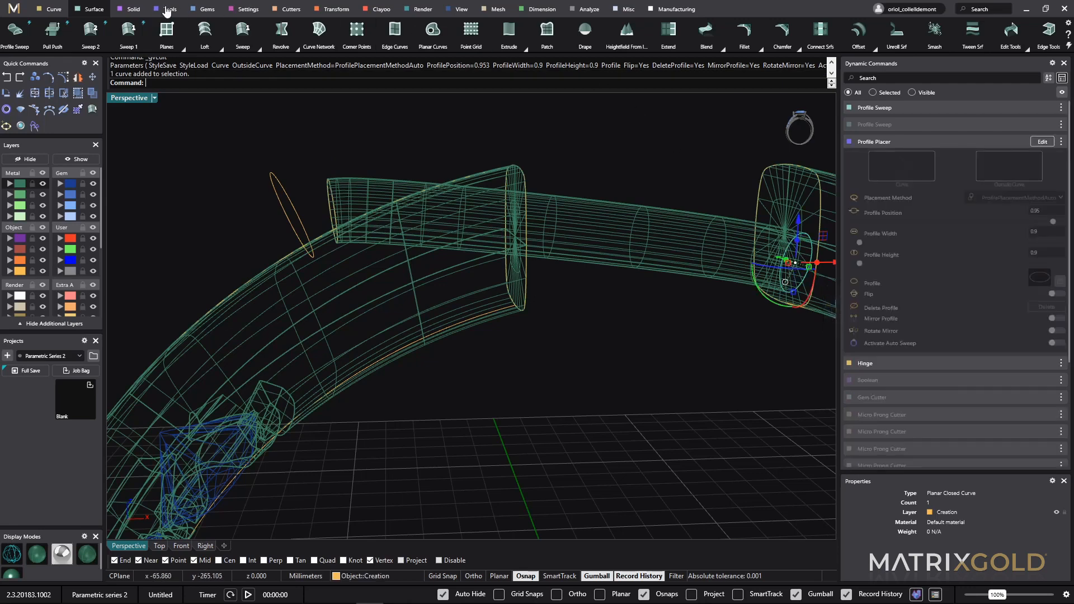
click(166, 10)
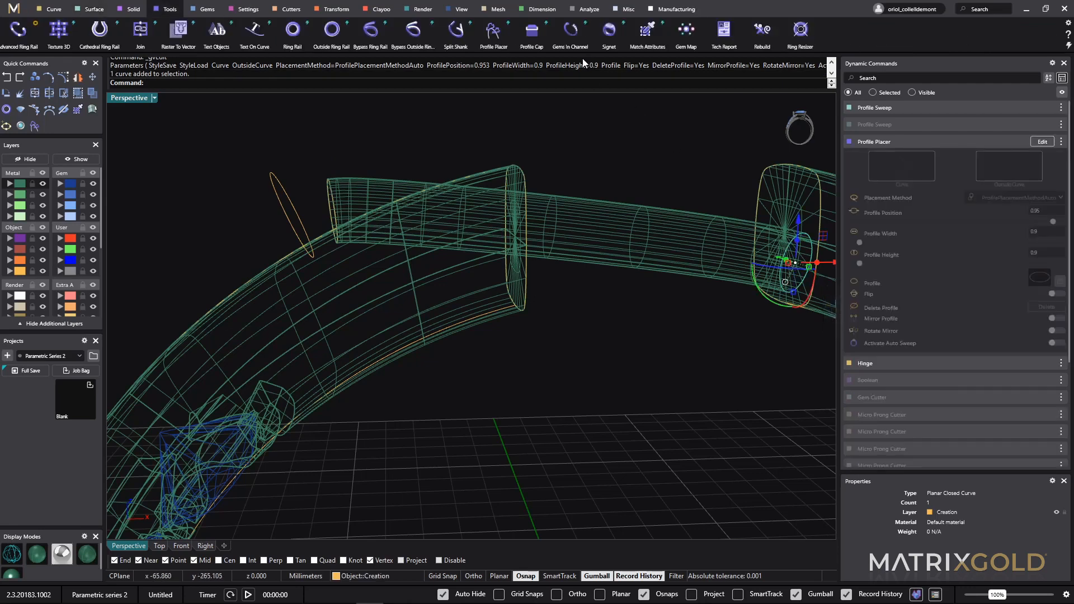
click(530, 31)
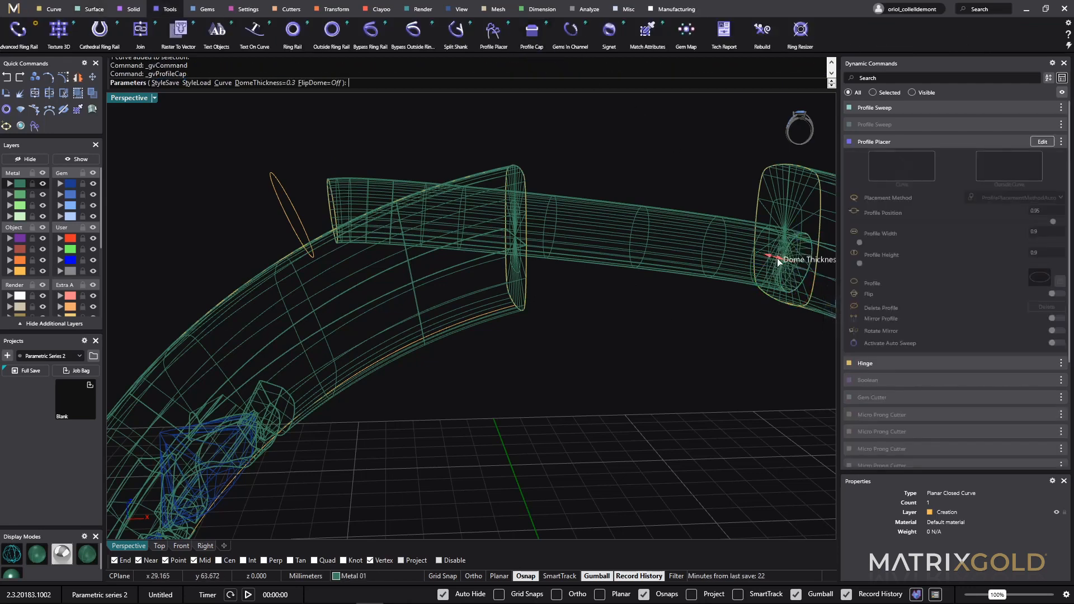
drag(800, 267, 779, 268)
key(Return)
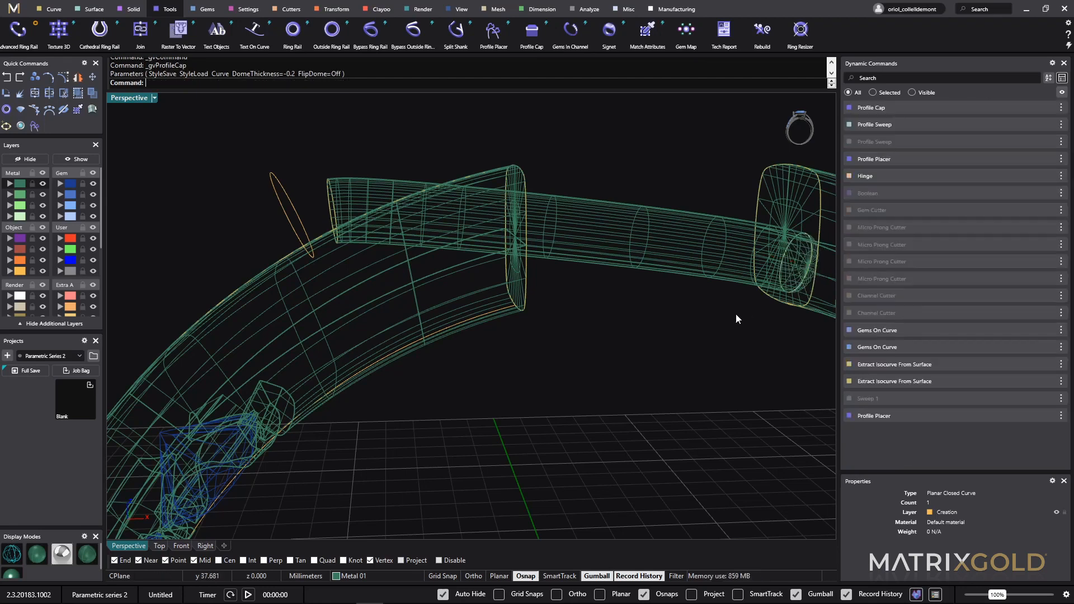
- Add a Profile Cap with a 0.3 dome thickness to the inner profile at the sweep's opposite end
click(331, 210)
click(434, 367)
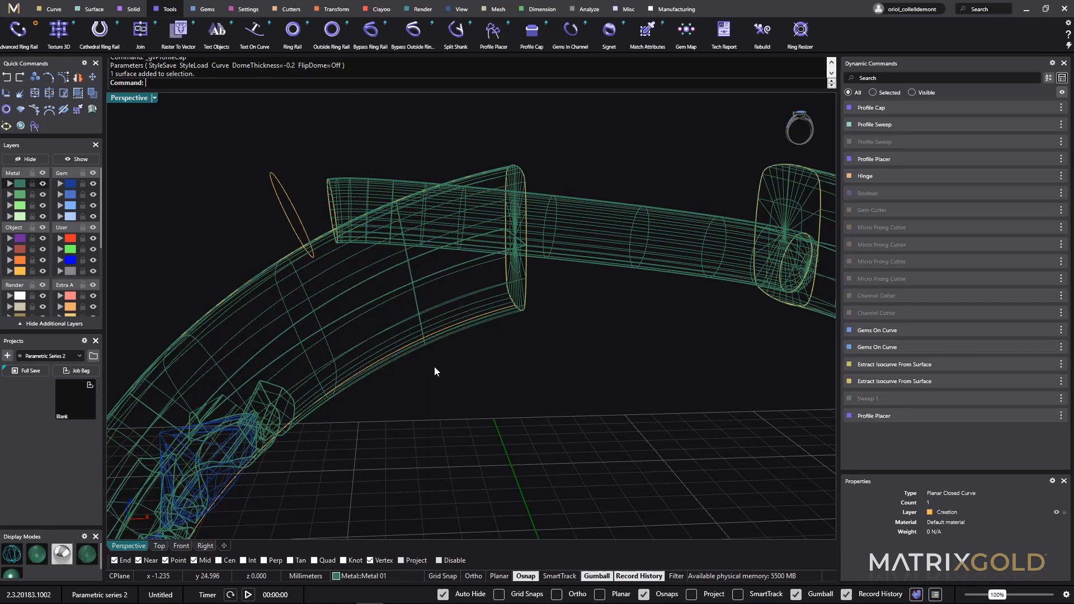
click(330, 207)
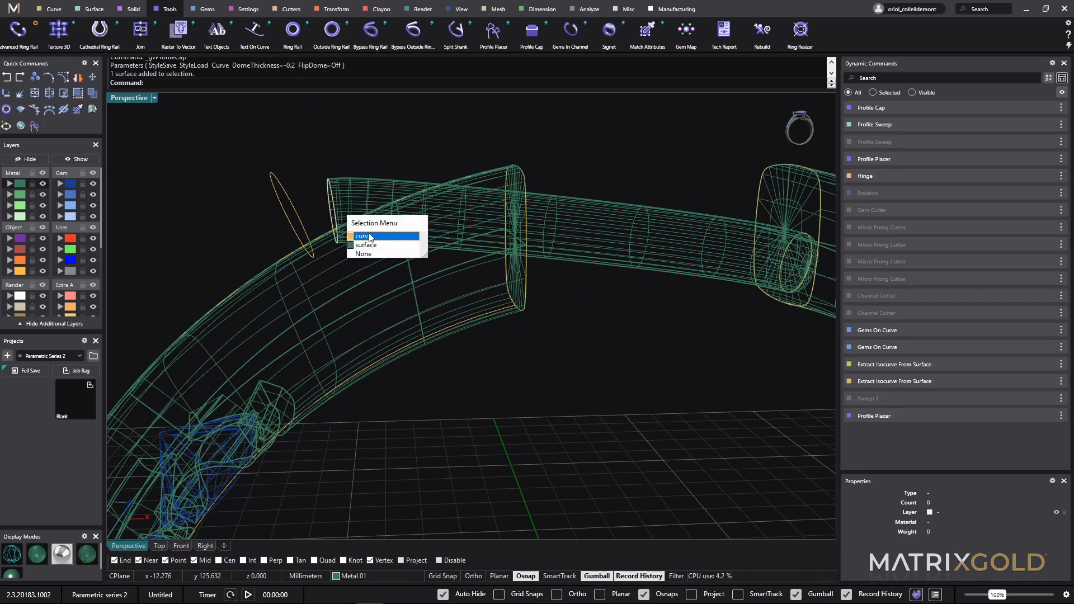
click(369, 236)
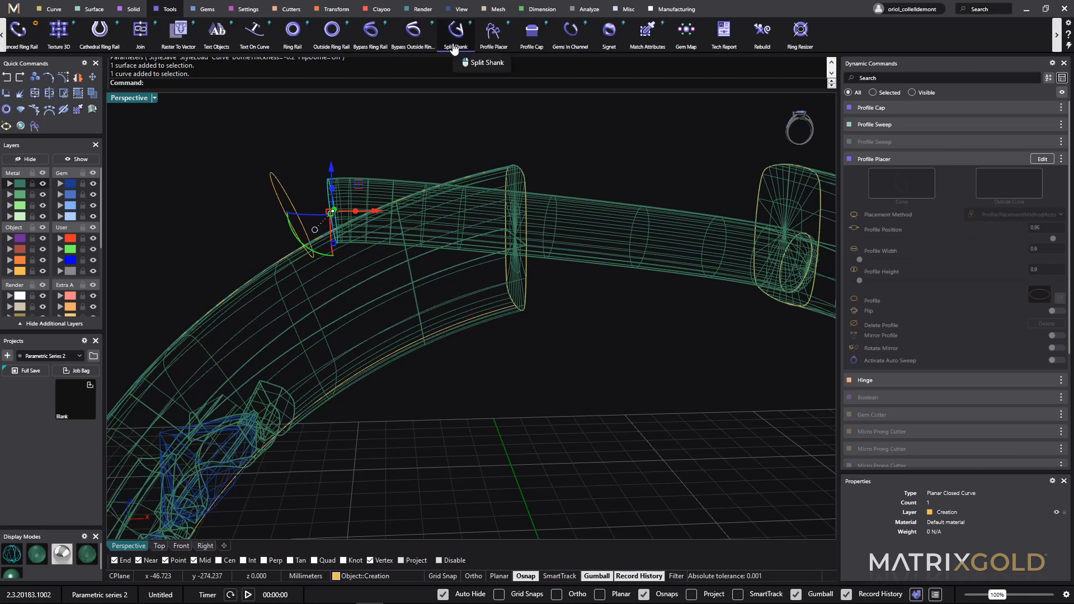
click(531, 33)
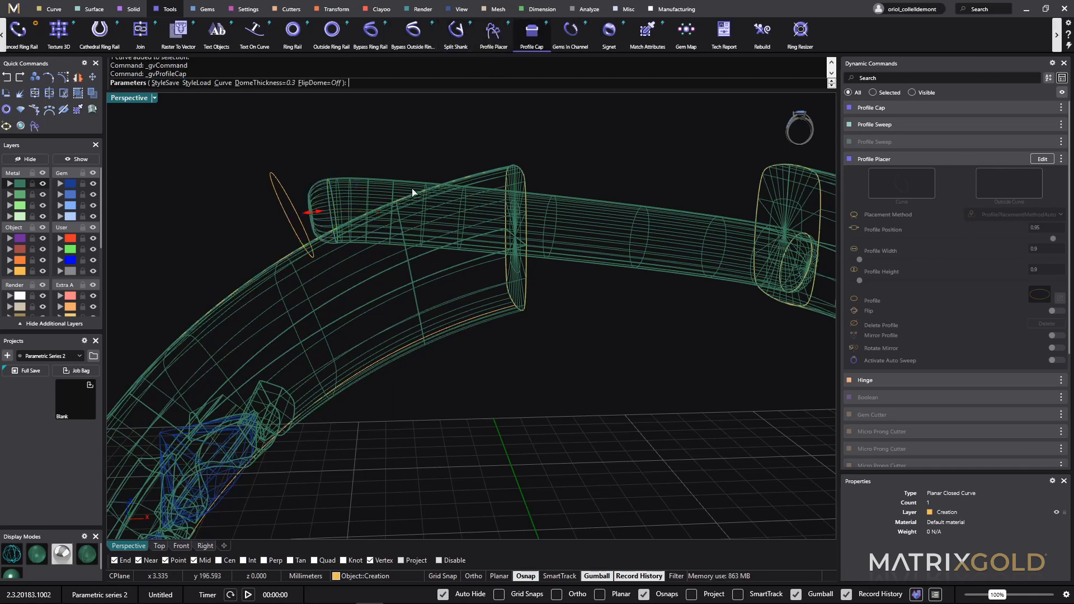
key(Return)
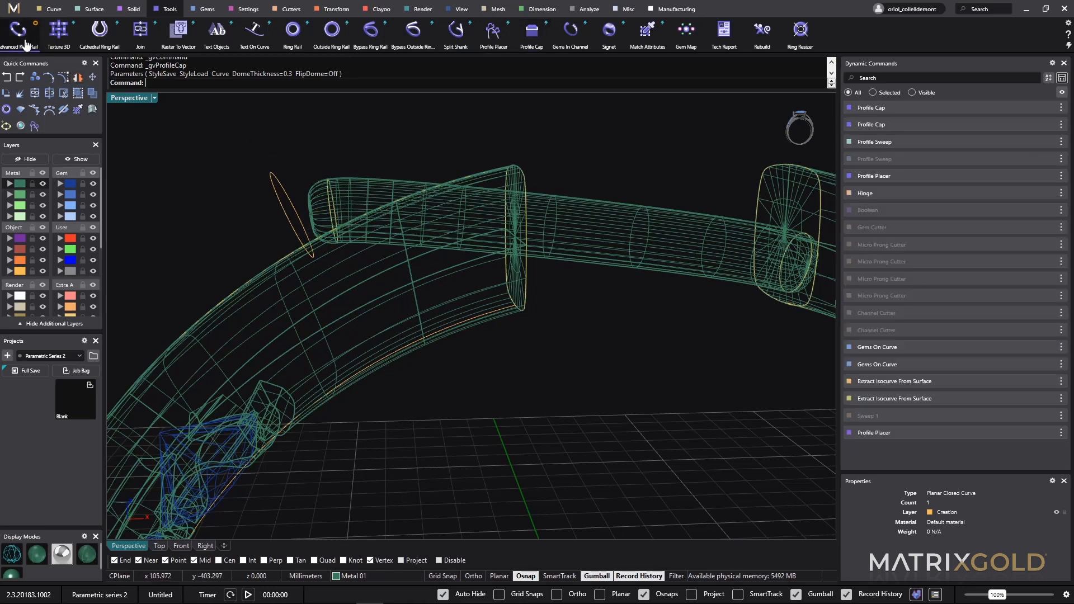
- Join the sweep across the gap and its two domed end caps into one object
click(311, 199)
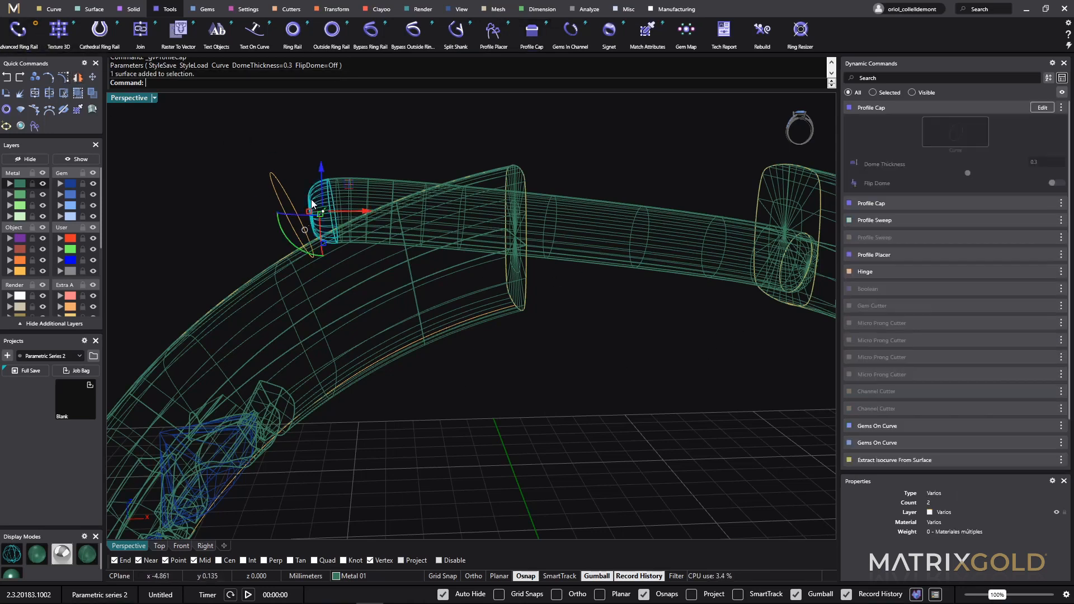
shift+click(581, 218)
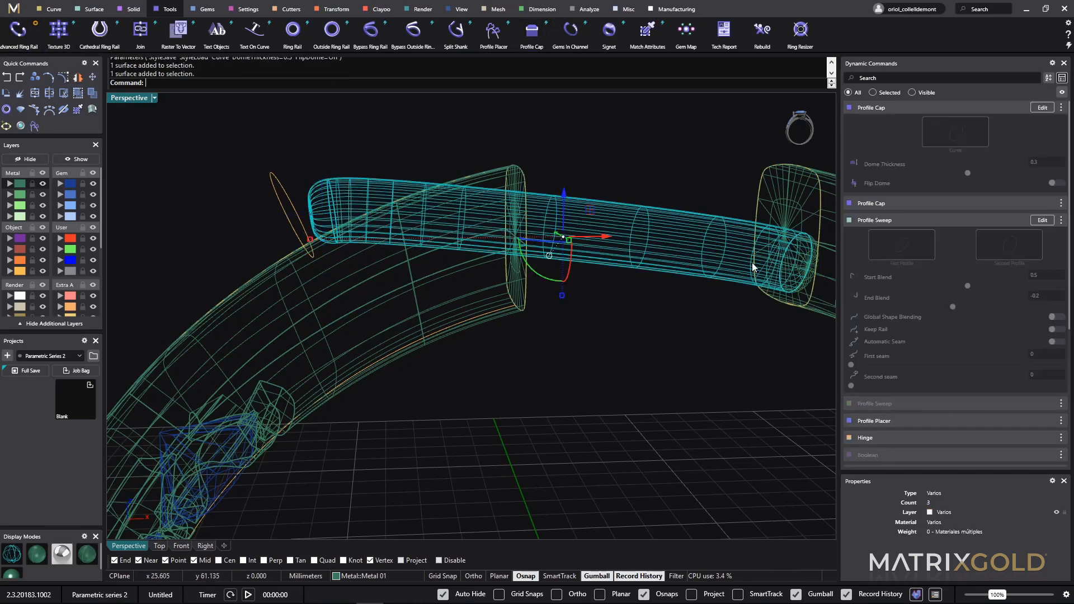
shift+click(815, 257)
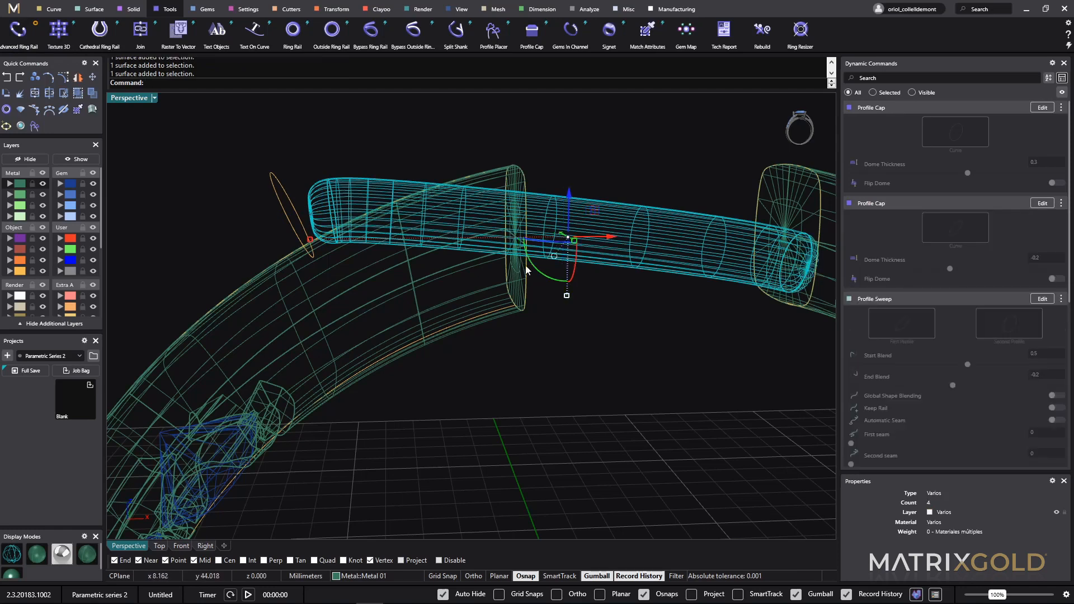
click(141, 29)
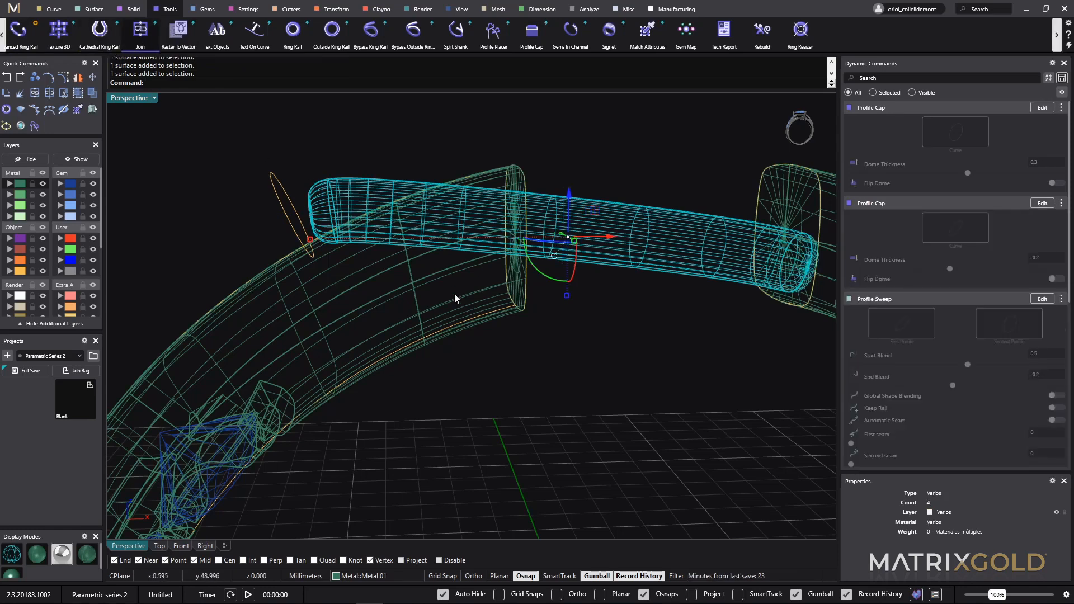
right_click(581, 436)
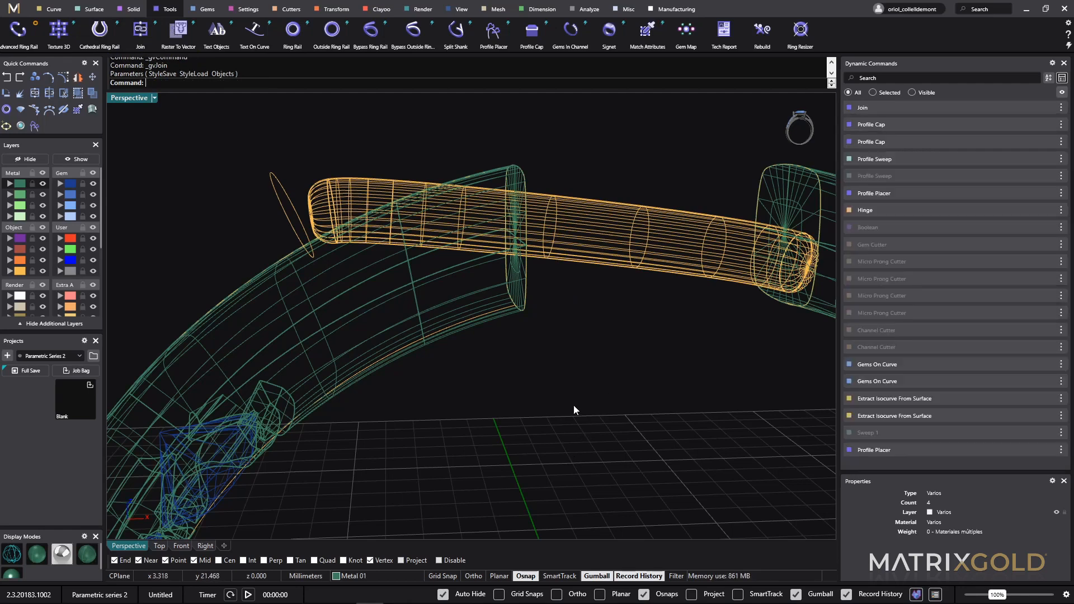
- Move the joined tongue to the Metal 02 layer and hide that layer
click(575, 227)
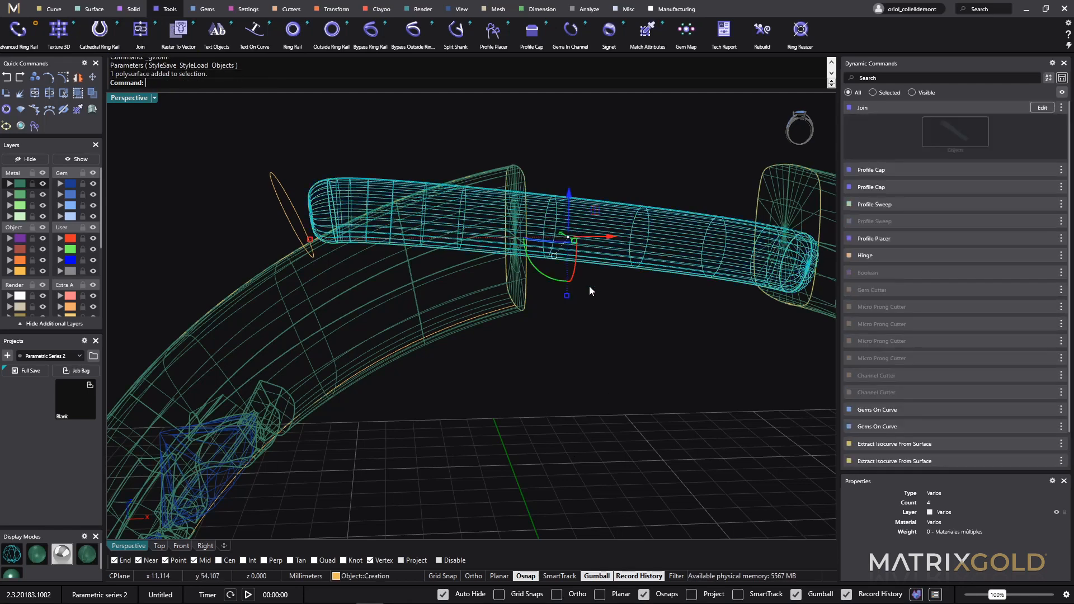
click(9, 195)
click(43, 194)
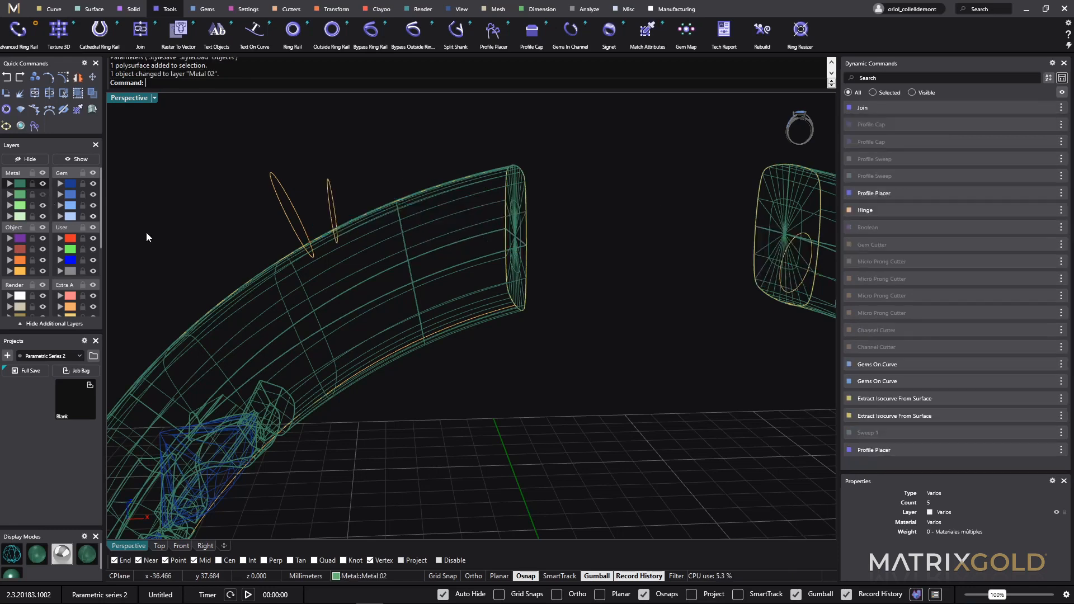
- Run a Profile Sweep from the larger outer profile to the small end-face profile, with Start Blend -0.2 and Automatic Seam off
click(90, 9)
click(26, 34)
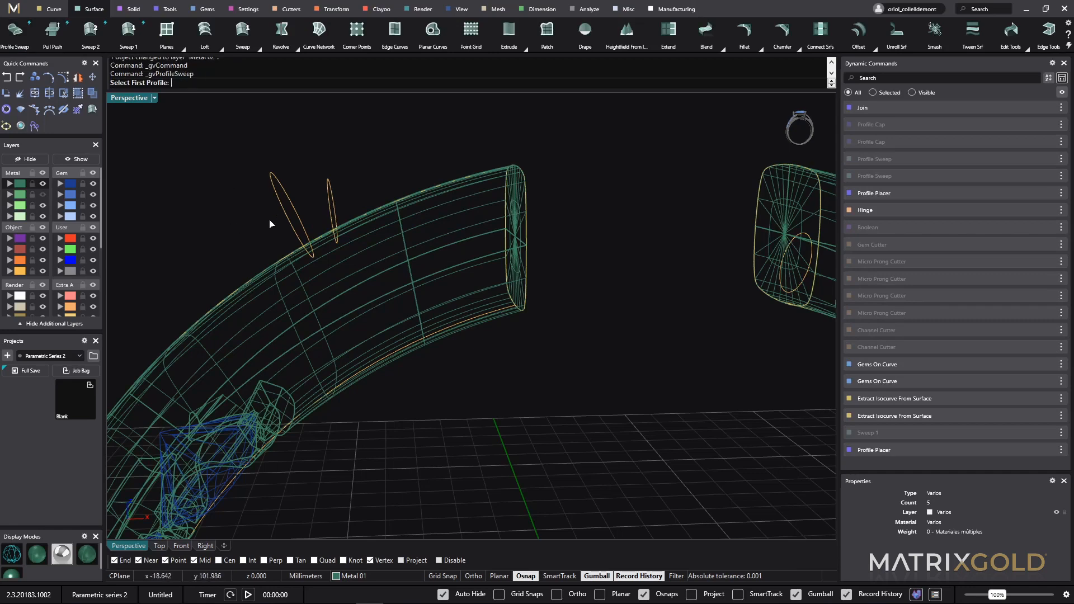
click(280, 210)
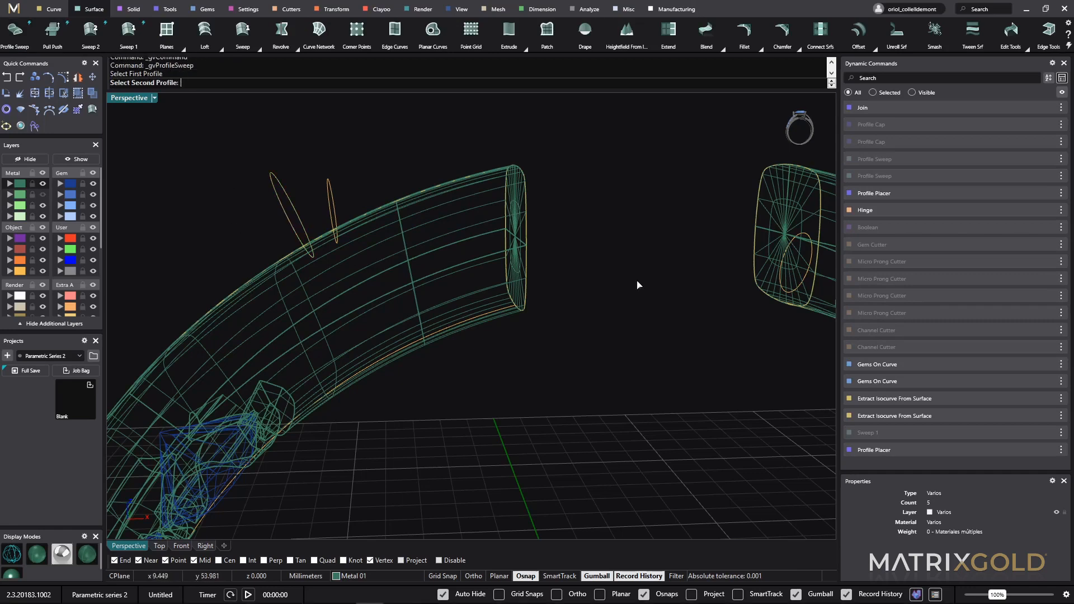
click(812, 260)
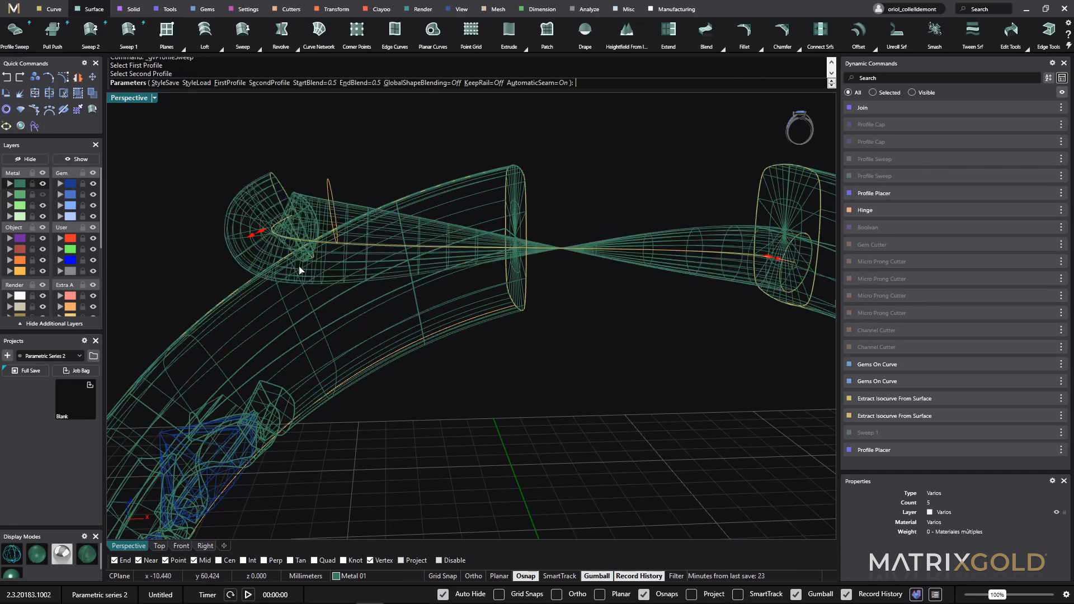
drag(273, 235, 319, 241)
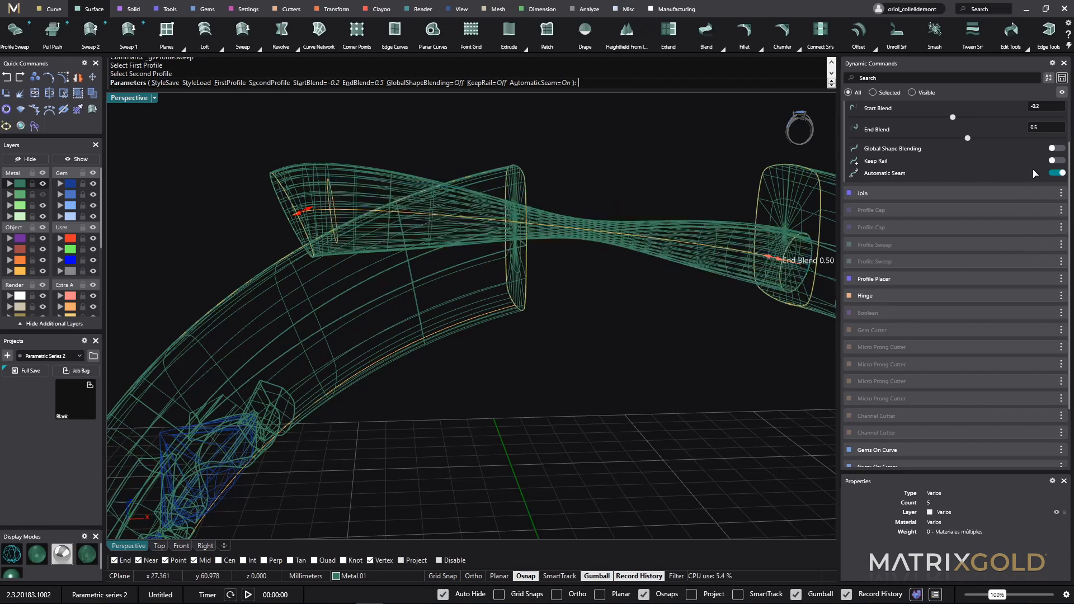
click(1059, 172)
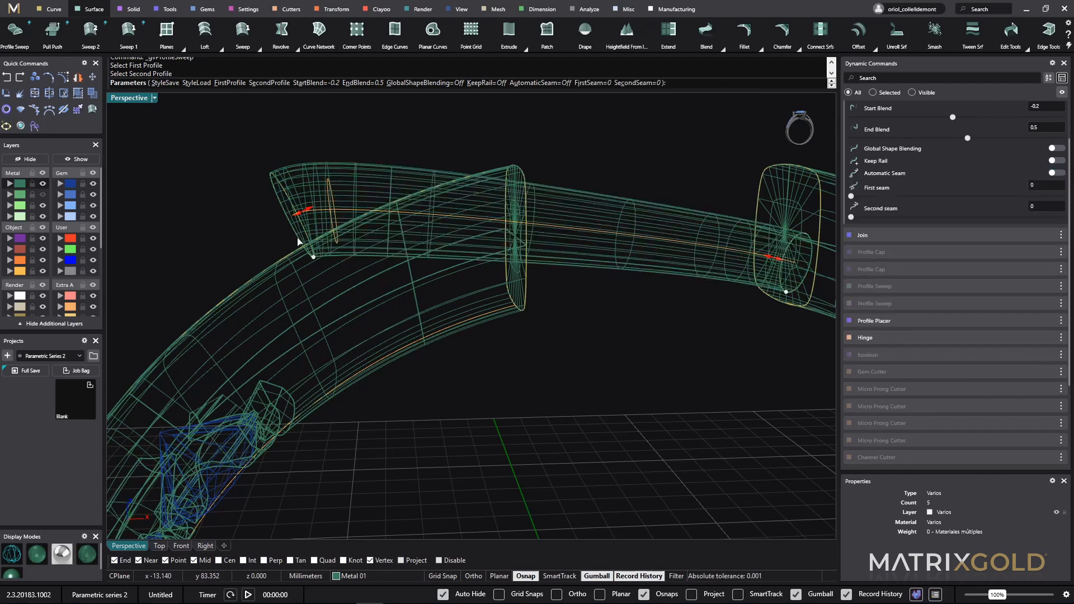
right_drag(648, 380, 437, 377)
key(Return)
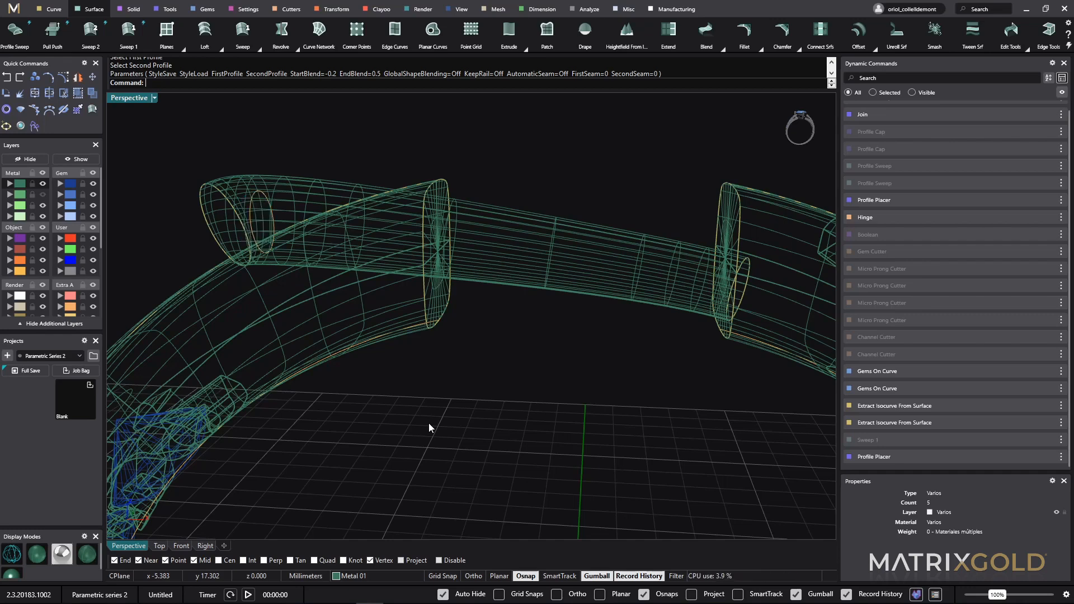
- Edit the paired profiles' Profile Placer, rotating the larger outer profile to nearly upright and lowering it slightly
click(208, 219)
click(241, 242)
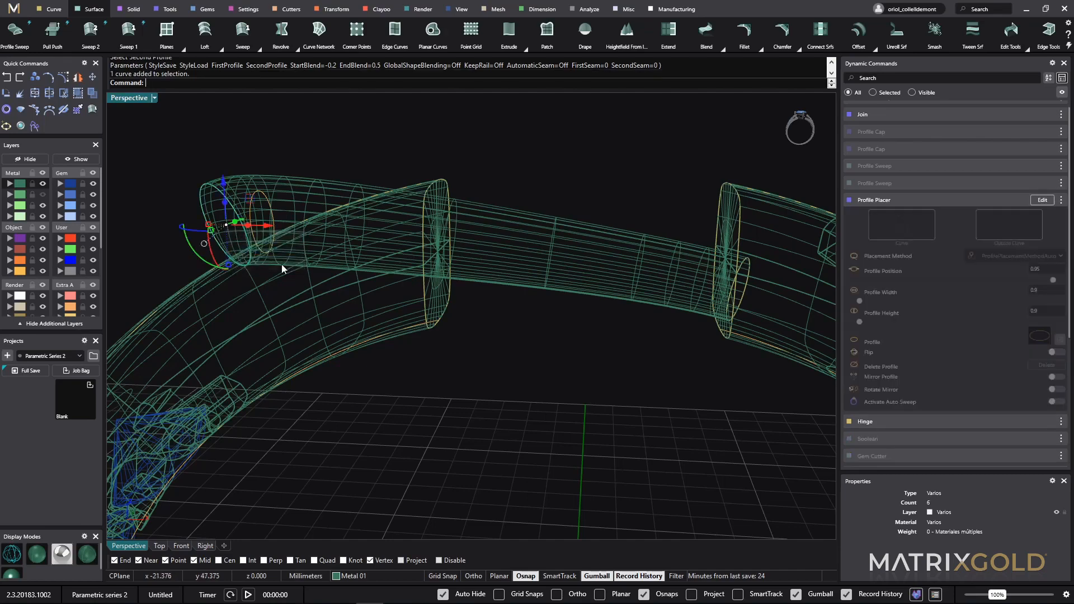
click(1042, 200)
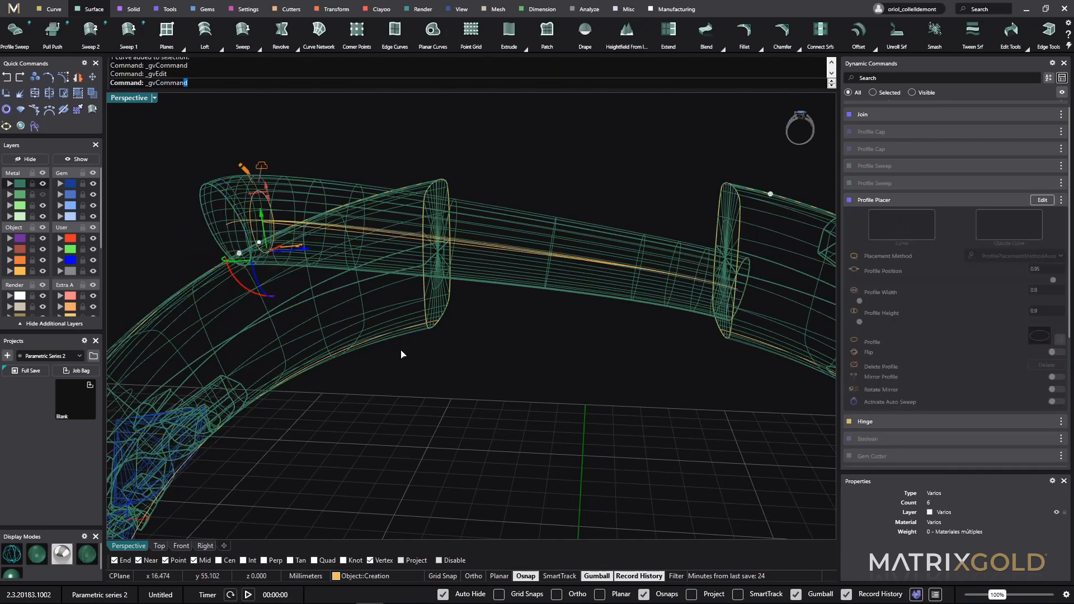
right_drag(401, 355, 337, 256)
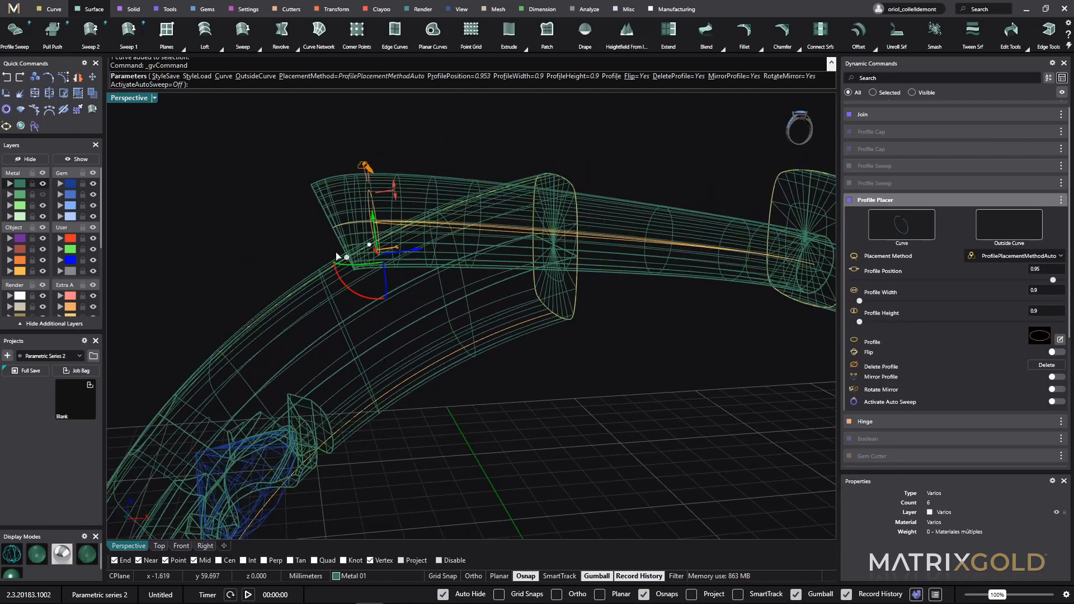
drag(346, 259, 340, 315)
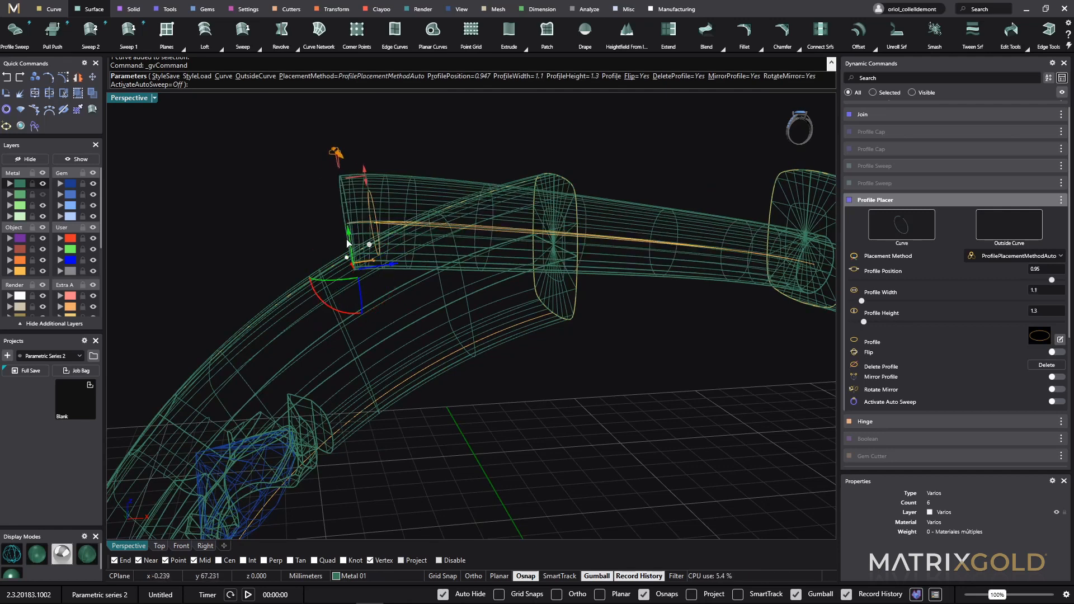
drag(348, 246, 347, 257)
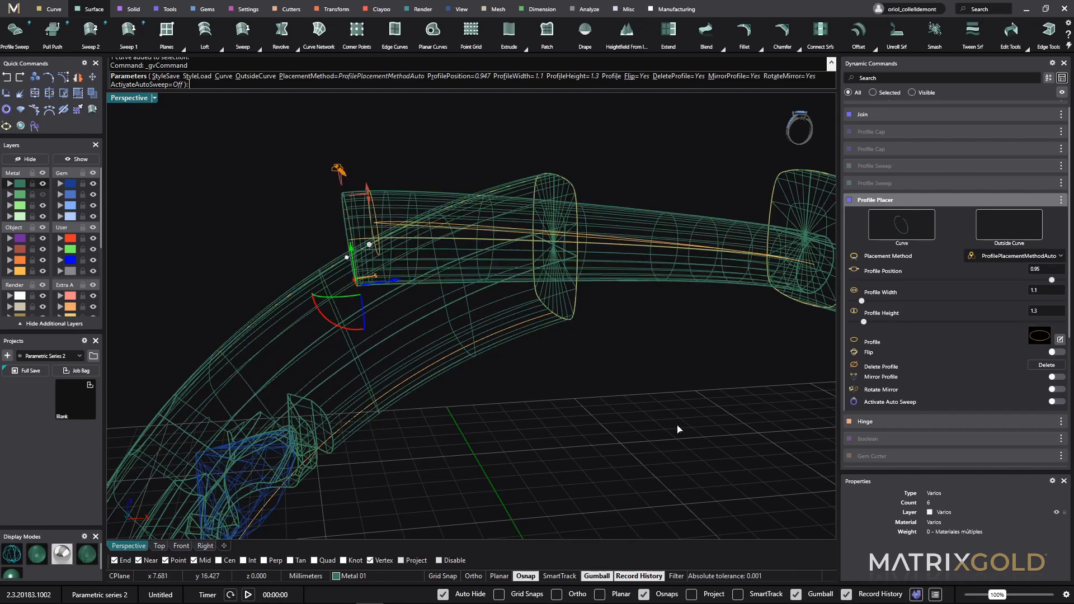
right_drag(659, 424, 649, 419)
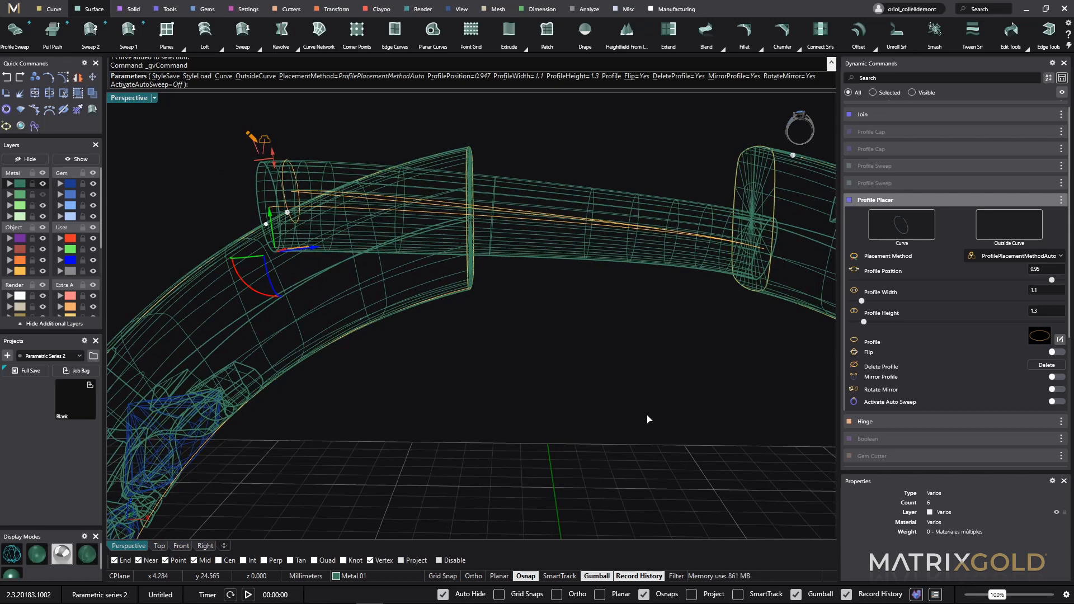
right_click(646, 417)
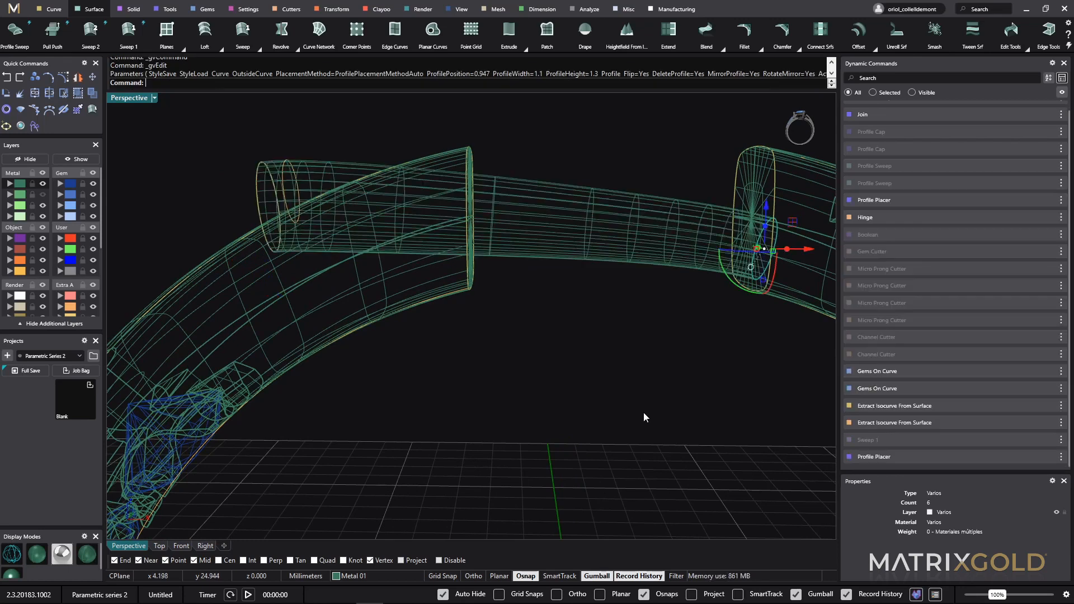
- Cap the larger outer profile at the new sweep's end with a Profile Cap of 0.3 dome thickness
click(254, 185)
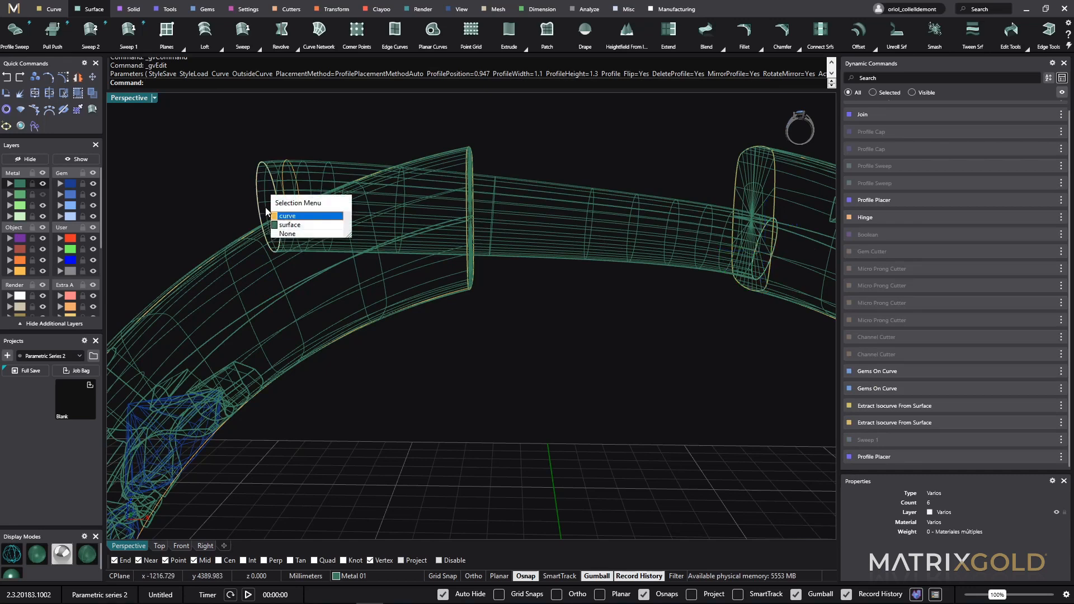
click(287, 216)
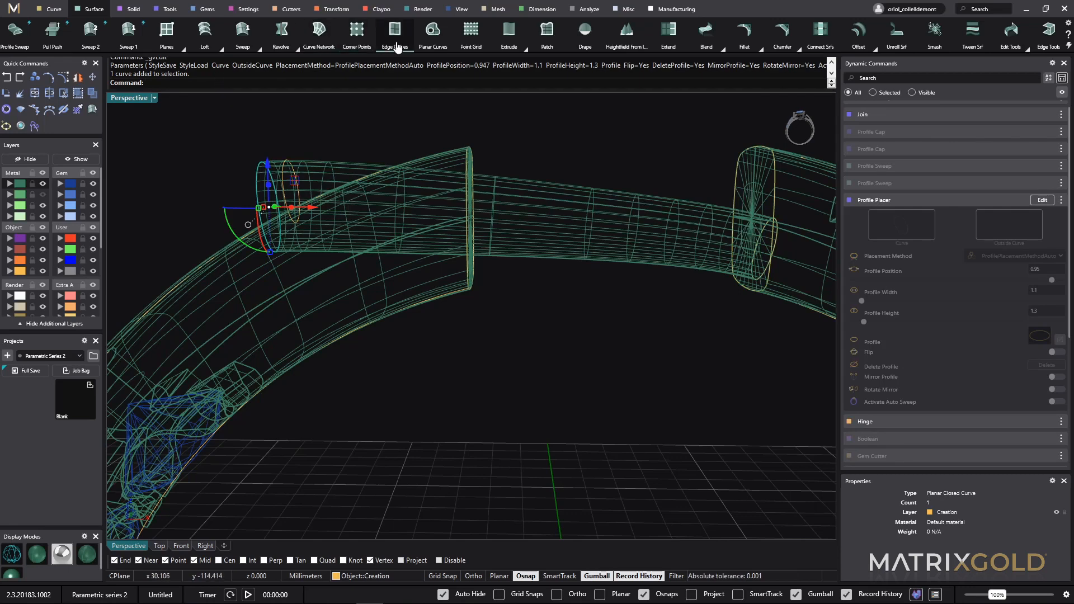
click(169, 9)
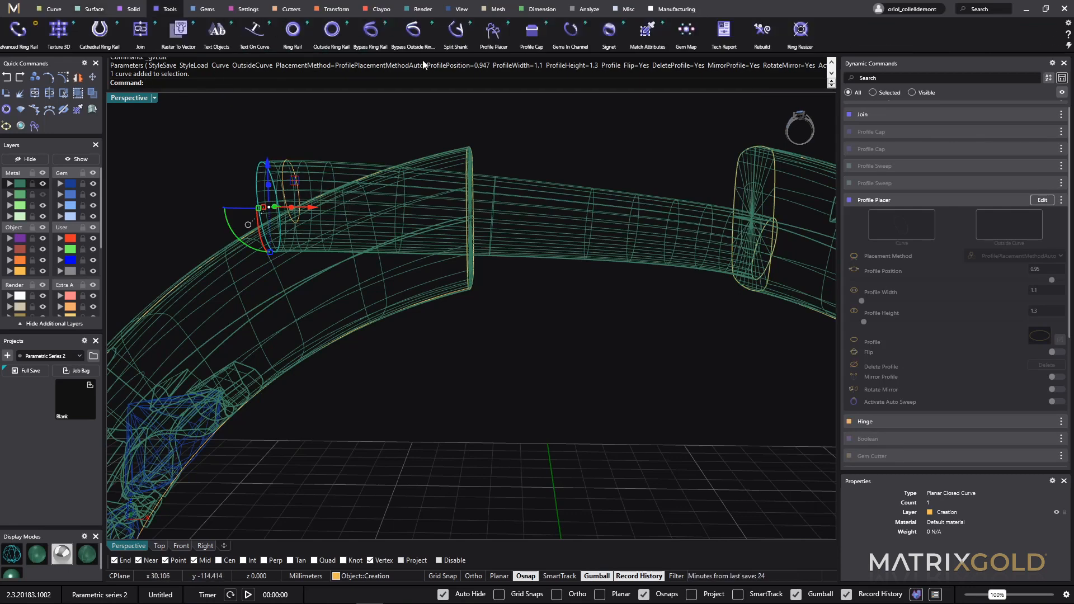
click(531, 31)
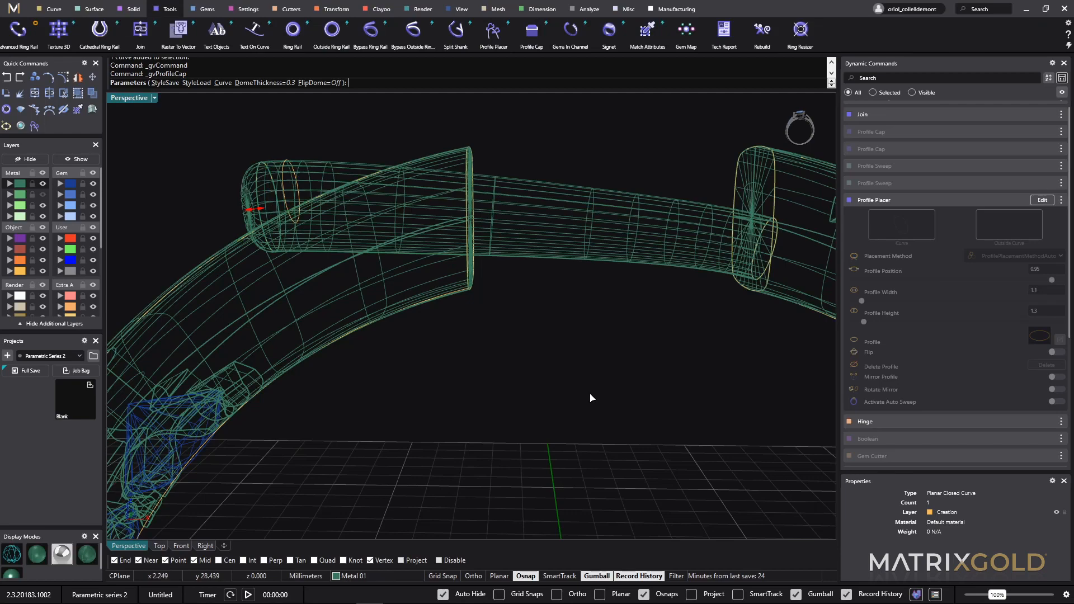
key(Return)
right_drag(589, 394, 648, 350)
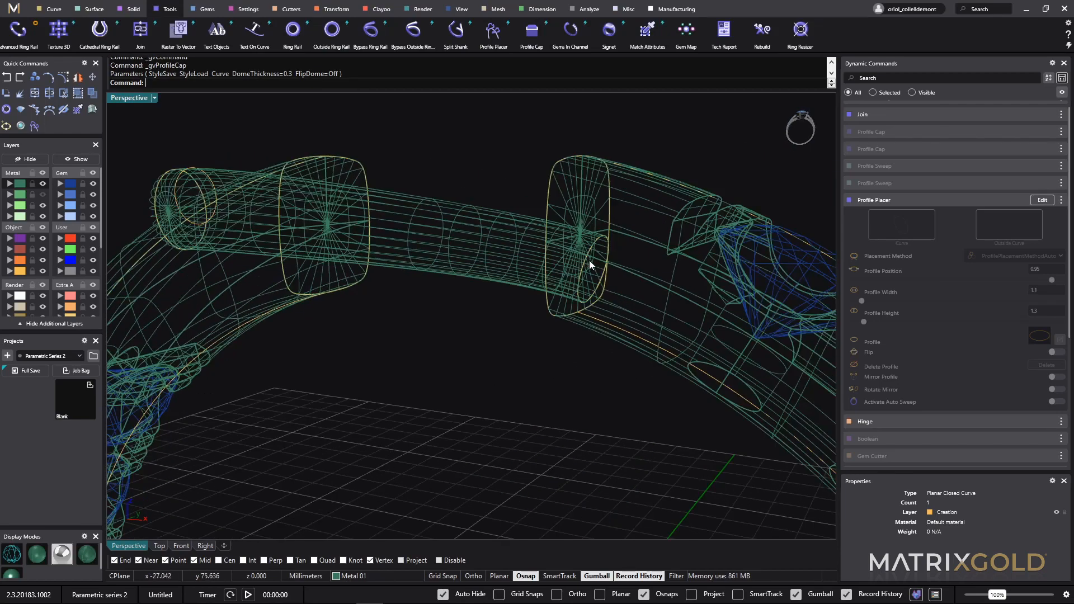
- Restore the hidden cap surface at the small end-face profile from the earlier Profile Cap command
right_drag(566, 354, 559, 379)
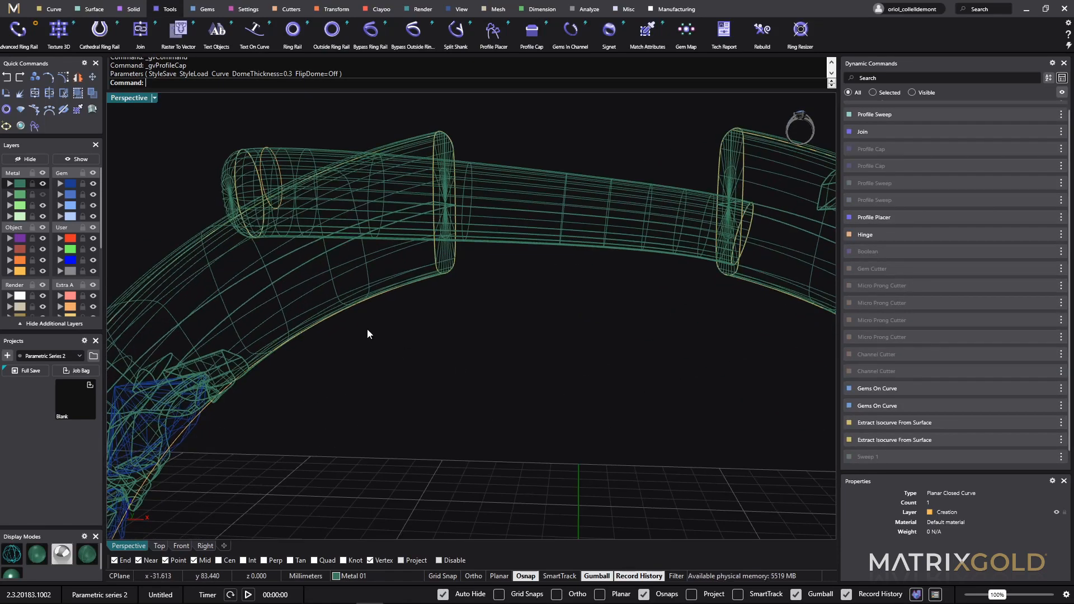
right_drag(367, 334, 463, 378)
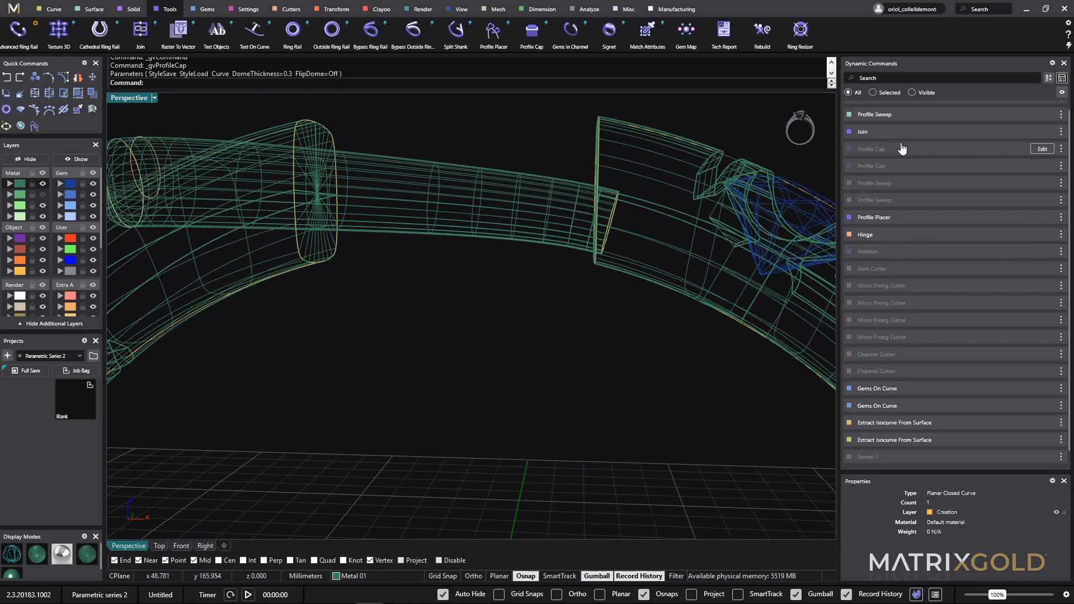
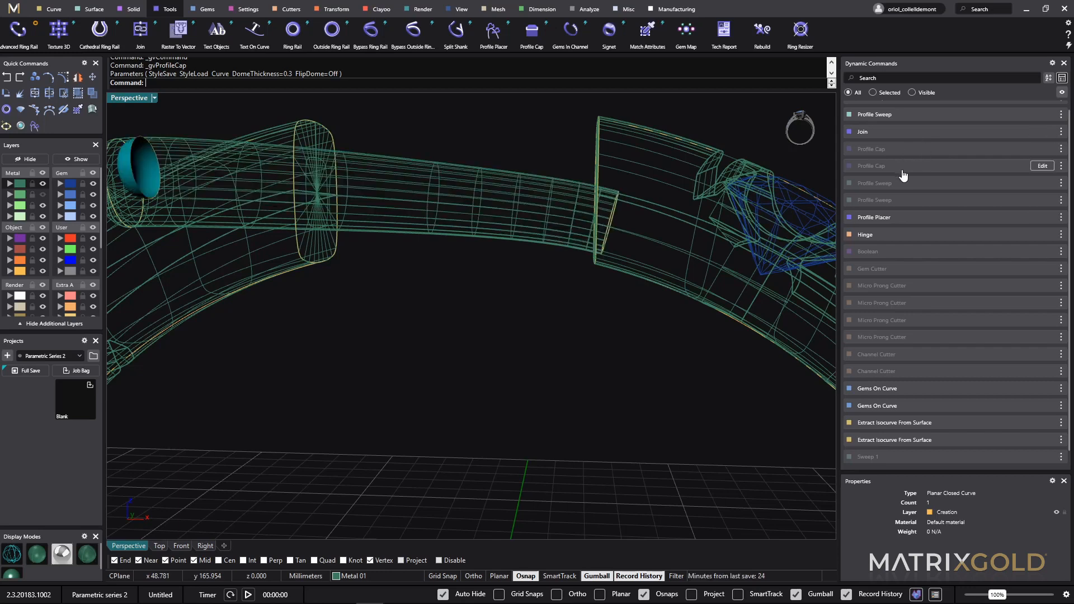
click(1062, 168)
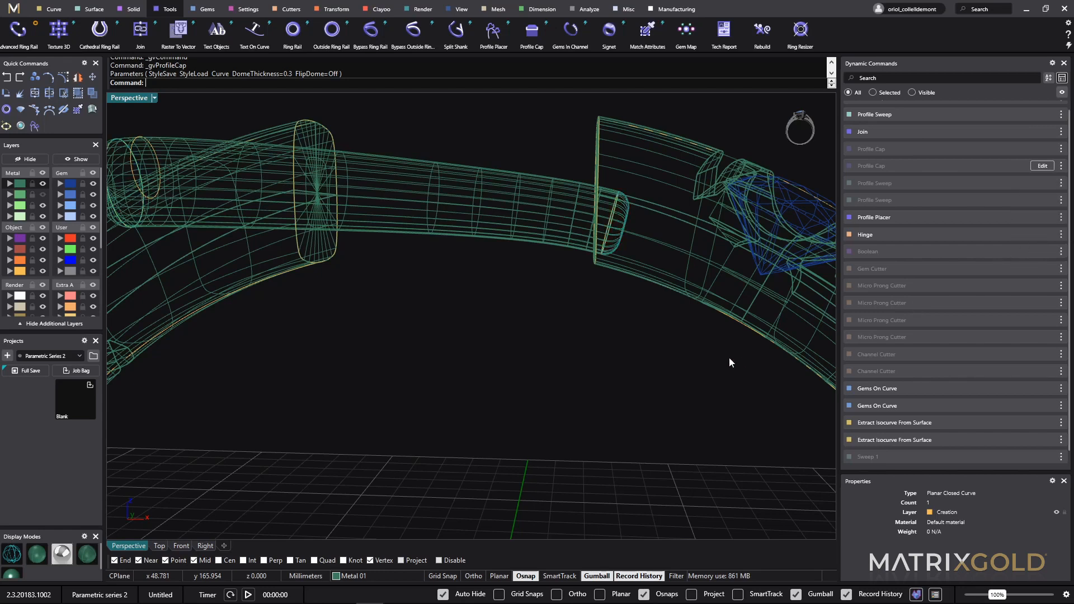
- Join the restored small end cap, the larger profile sweep and its outer cap into one closed body
click(626, 224)
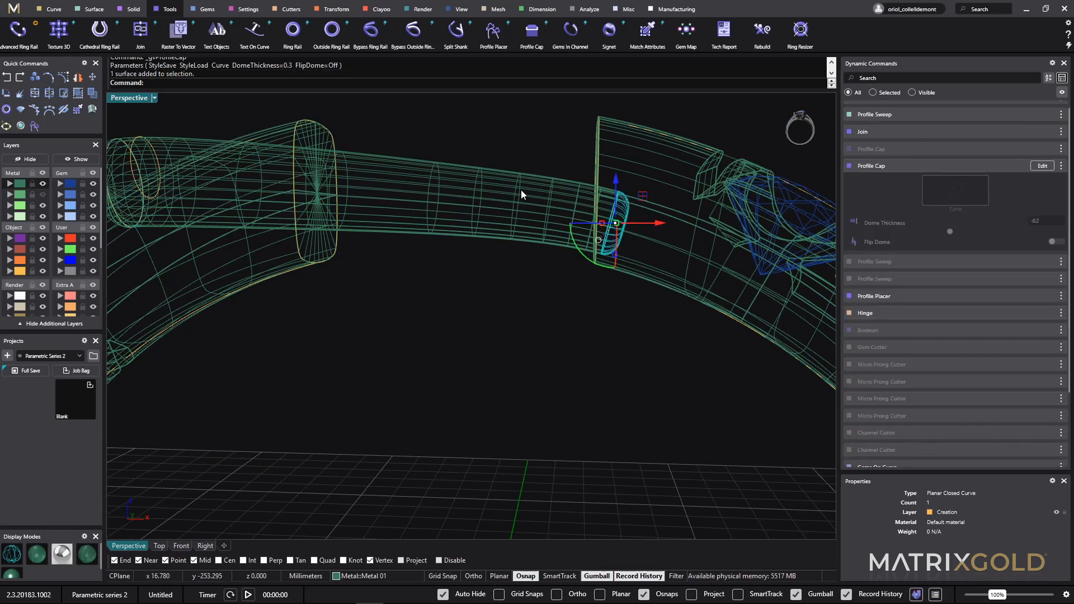
shift+click(521, 194)
right_drag(441, 265, 314, 213)
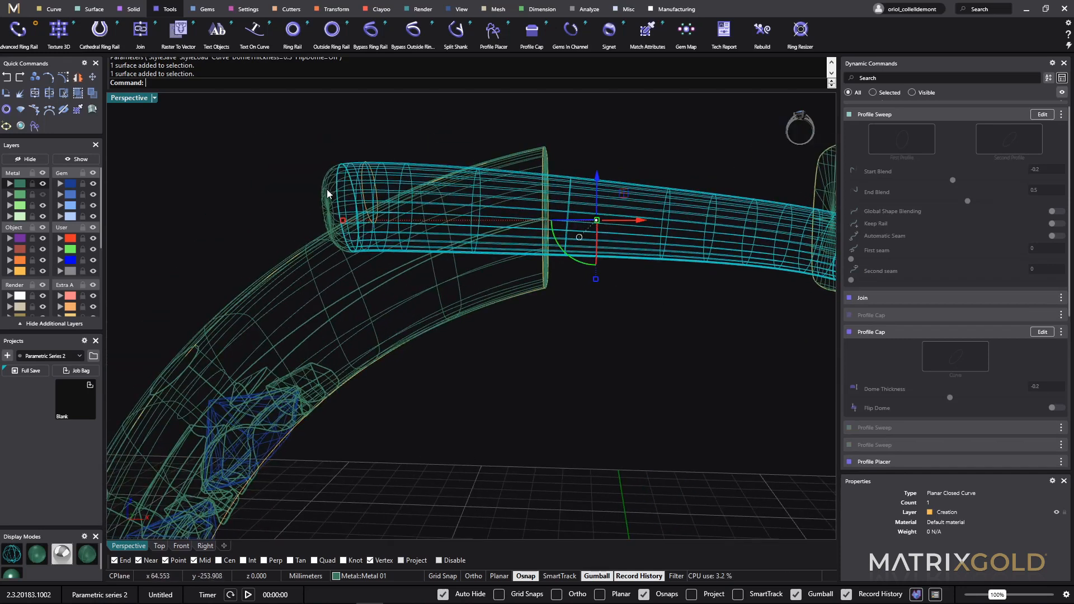
click(140, 31)
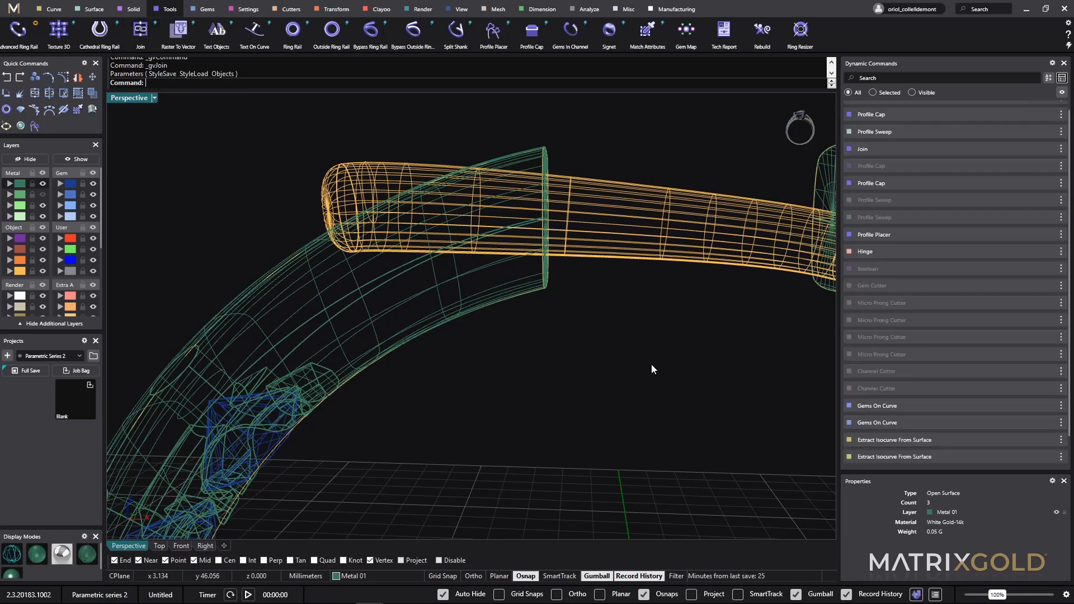
mouse_move(651, 364)
right_down()
mouse_move(571, 367)
mouse_move(666, 366)
right_up()
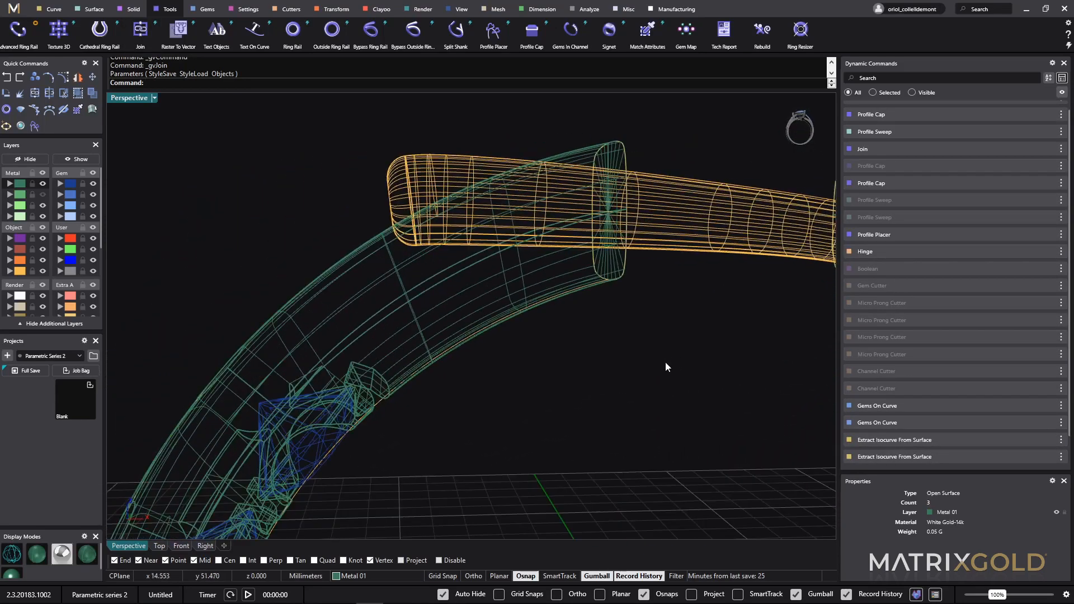
- Switch to the Front view and frame the joined tongue where it enters the ring's plain end face
click(180, 546)
scroll(433, 326, down, 2)
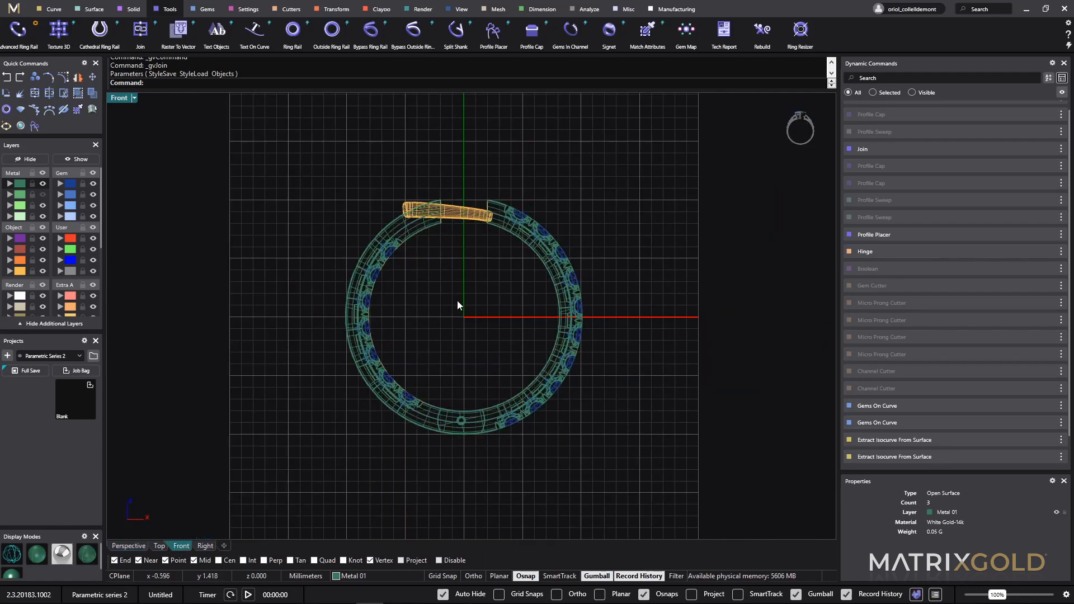
right_drag(458, 305, 541, 401)
scroll(522, 328, up, 3)
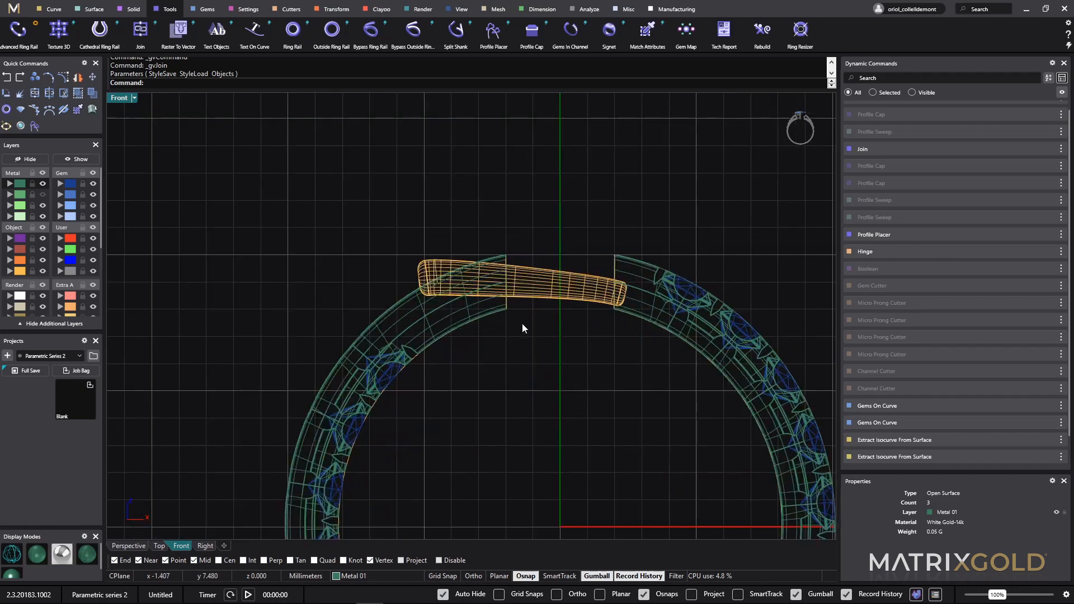
scroll(462, 243, up, 3)
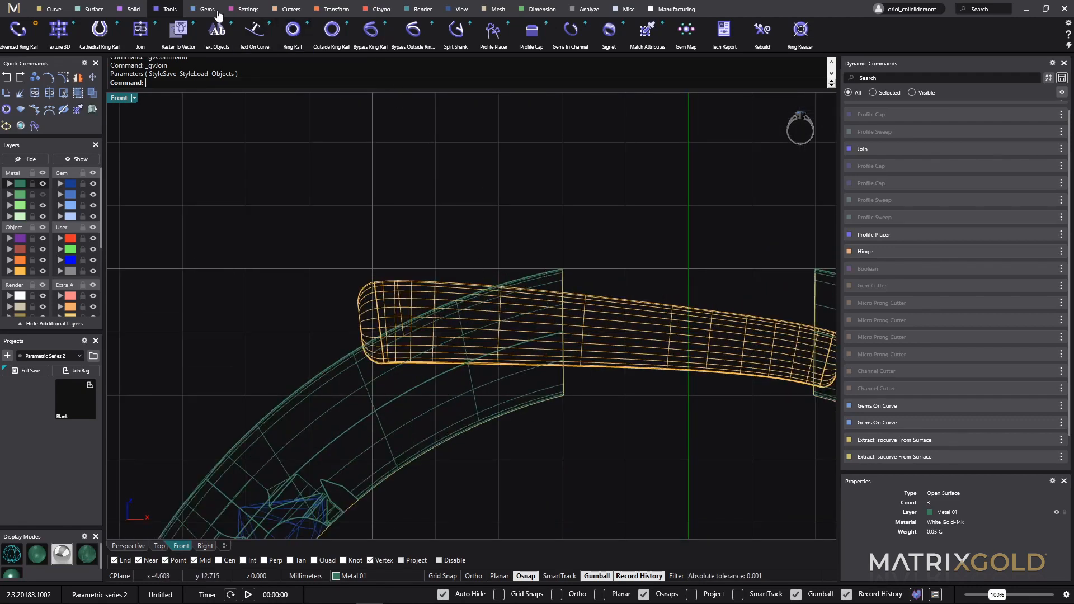
click(56, 10)
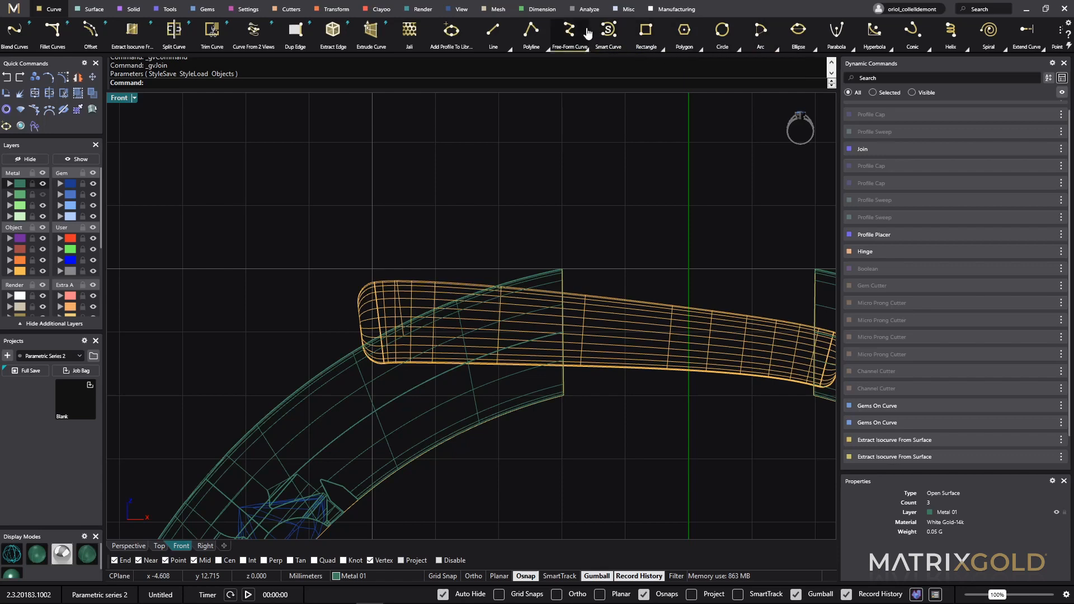
click(531, 31)
scroll(542, 285, up, 3)
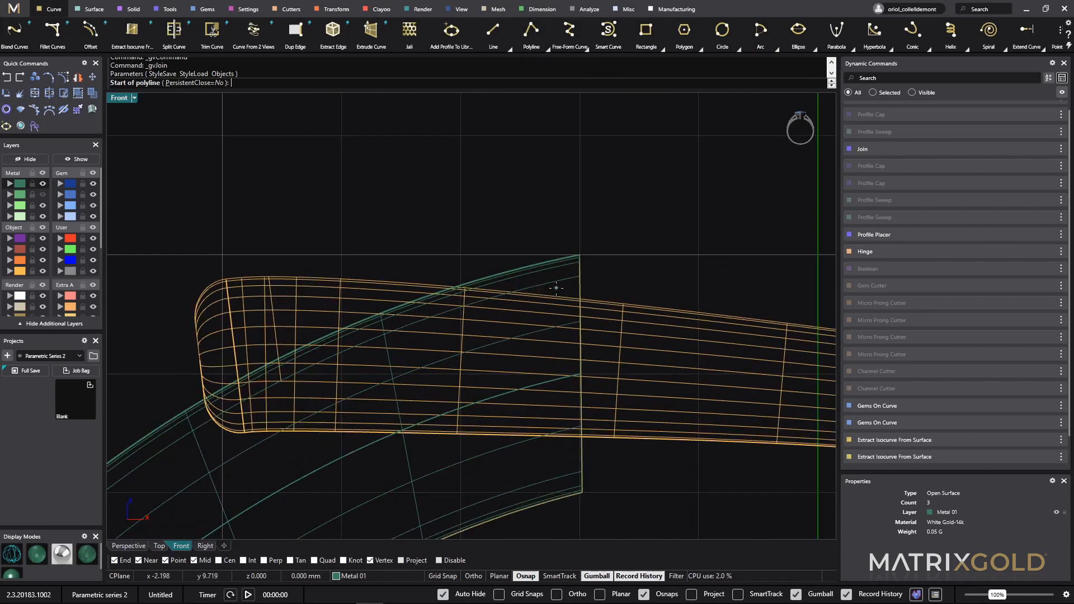
click(551, 289)
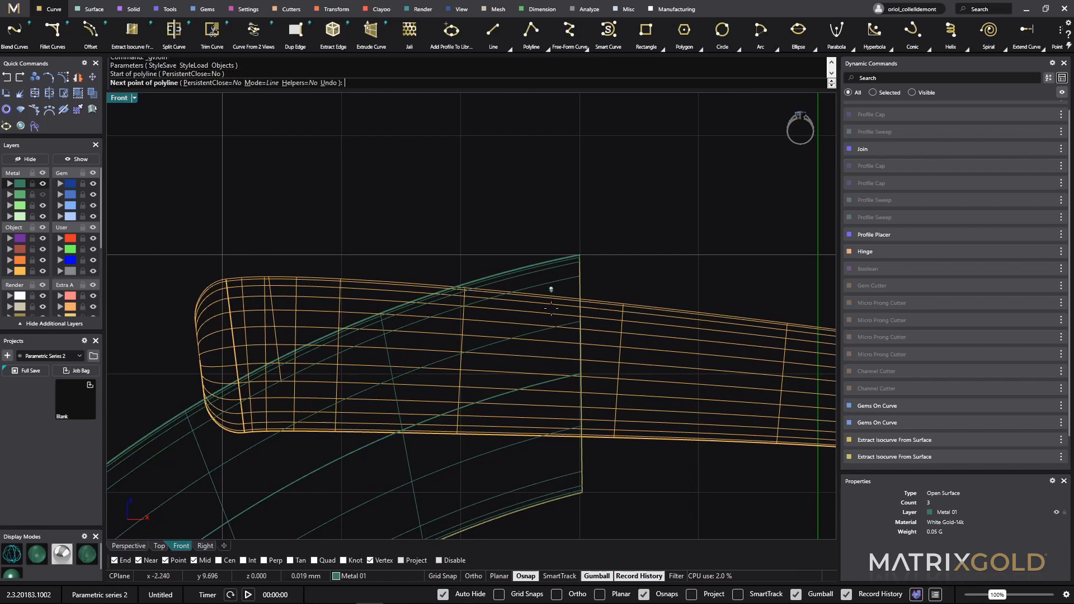
shift+click(556, 336)
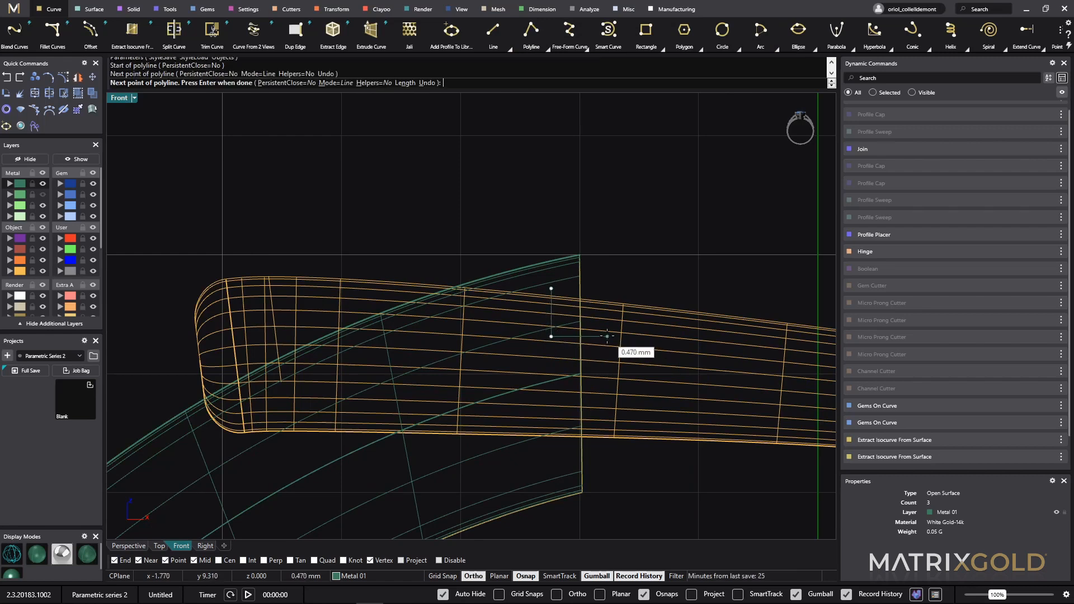
shift+click(607, 336)
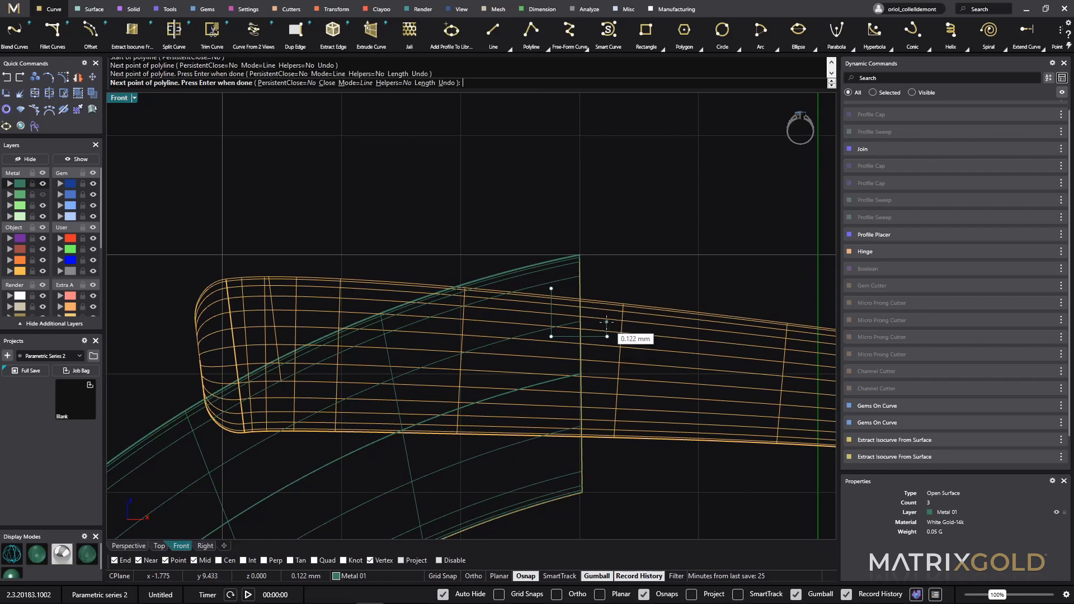
key(Escape)
- Draw a closed four-sided polyline about 0.3 by 0.35 mm across the ring's end face, overlapping the tongue's upper edge
key(Return)
click(554, 287)
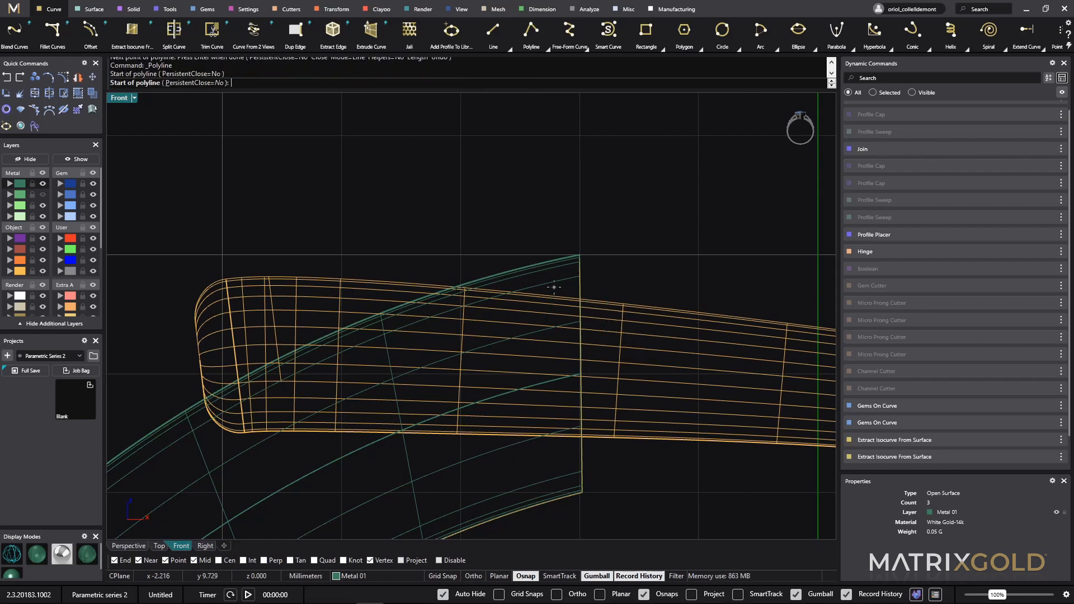
shift+click(553, 329)
shift+click(590, 329)
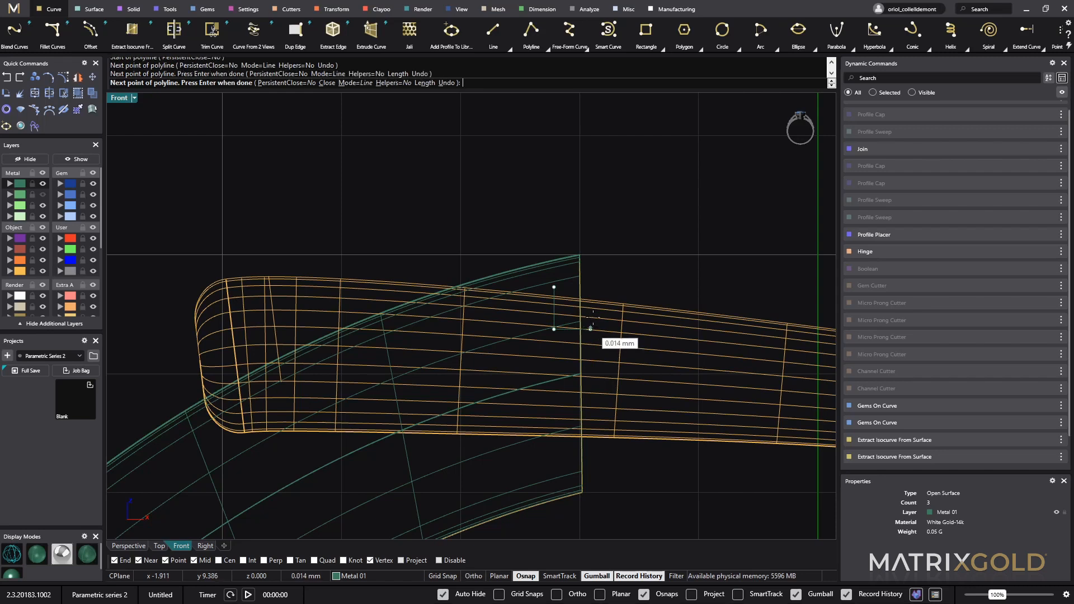
shift+click(590, 284)
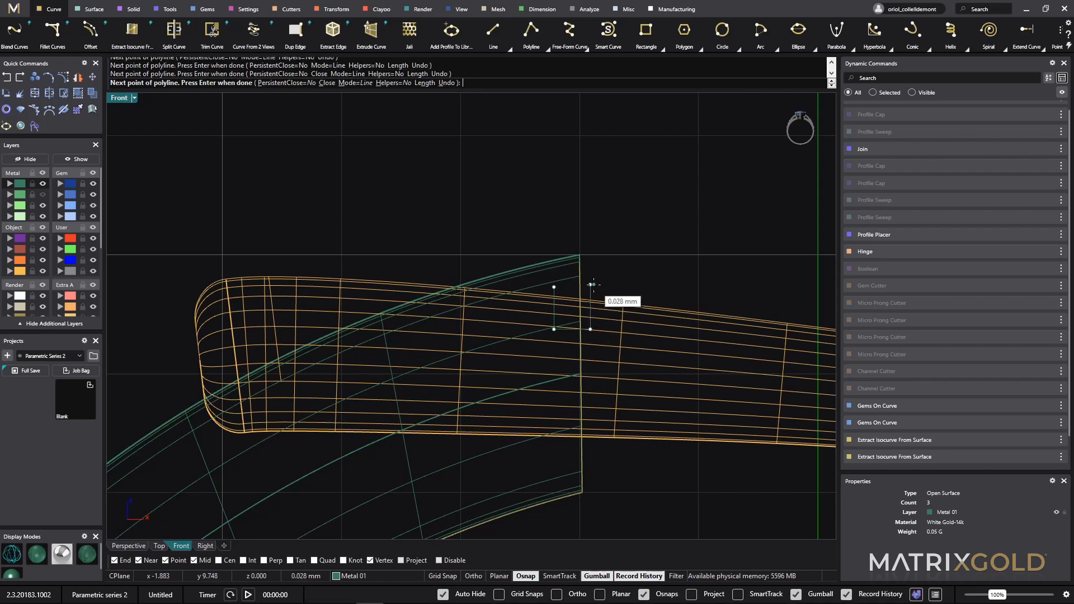
shift+click(554, 287)
- Extrude the small closed polyline with Distance 2.3, Both Sides on, Flip off and Cap on
shift+click(590, 292)
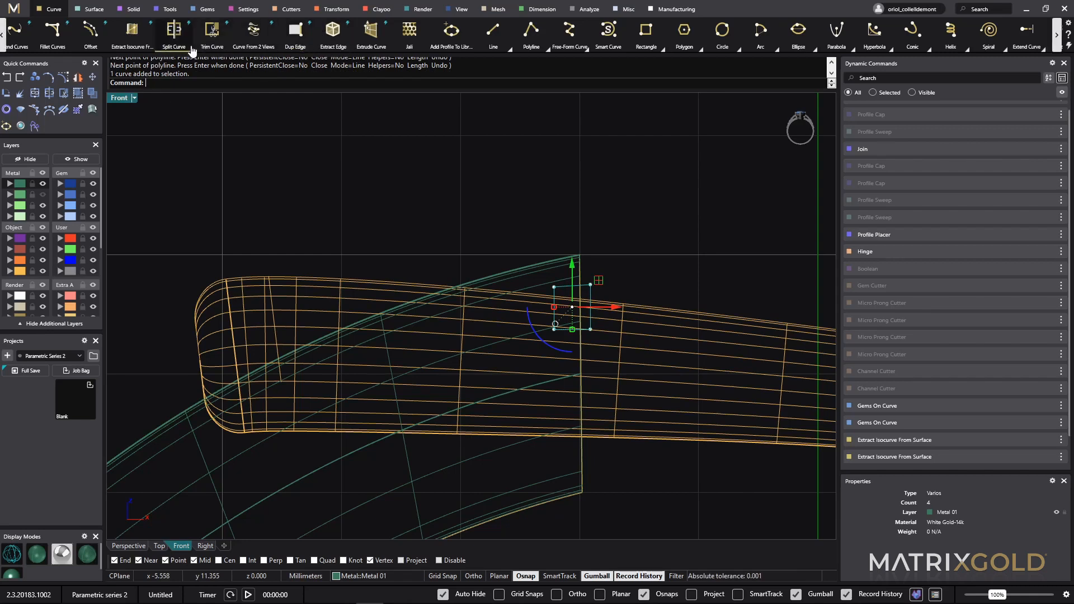
click(376, 38)
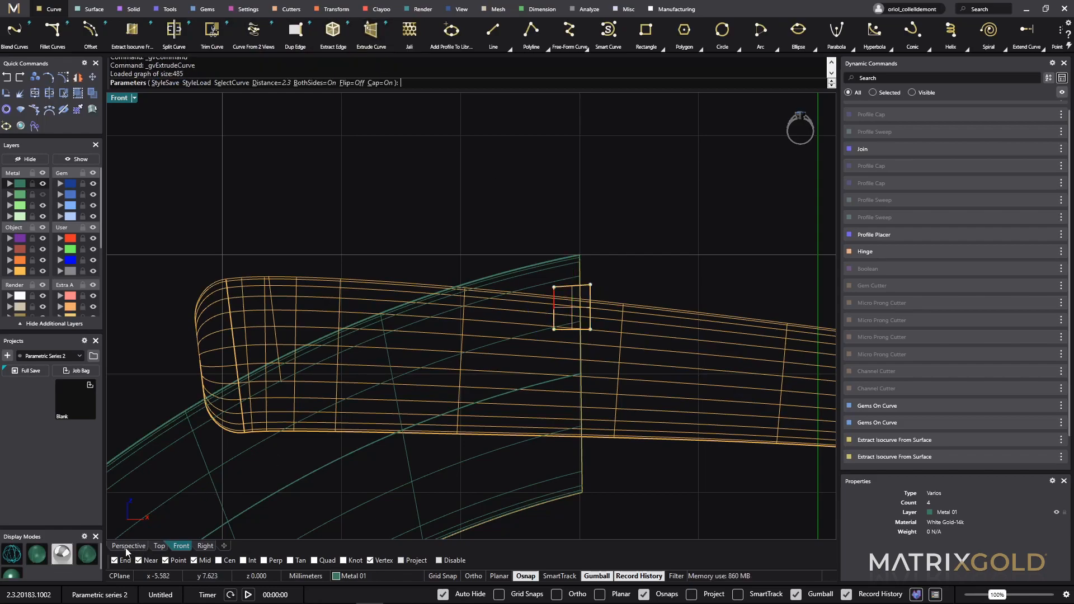
click(126, 546)
right_drag(503, 314, 408, 371)
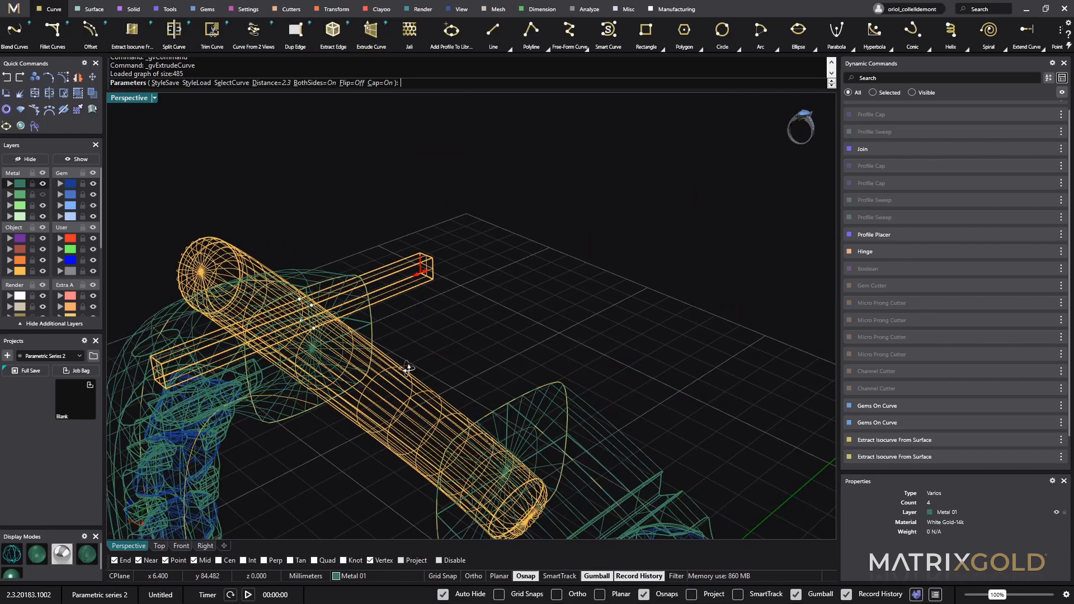
key(Escape)
- Subtract the extruded bar from the joined tongue body with Boolean Difference
right_drag(484, 333, 575, 311)
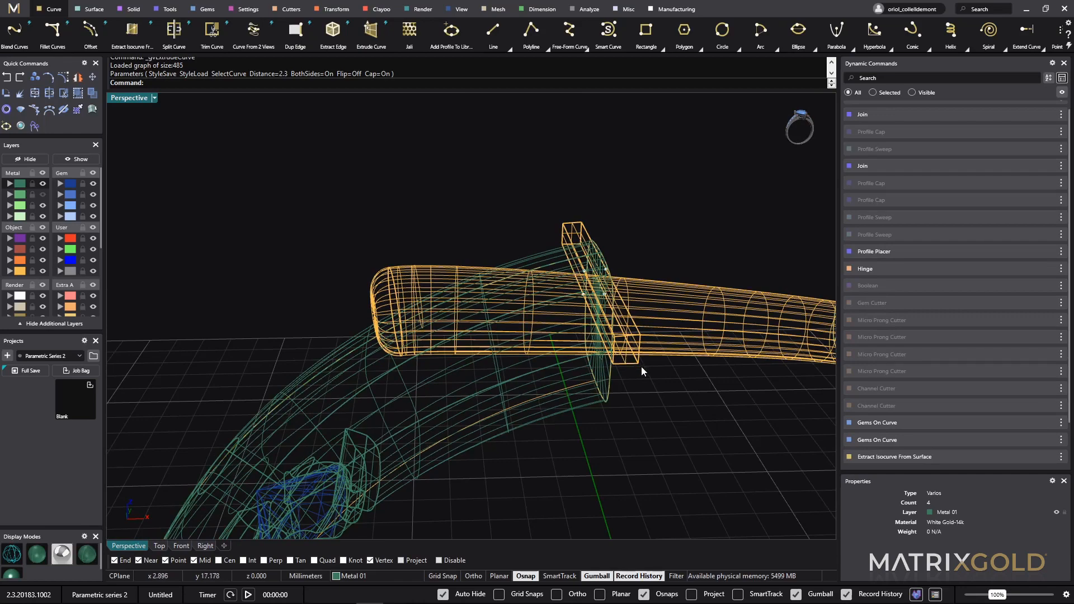
right_drag(643, 367, 632, 447)
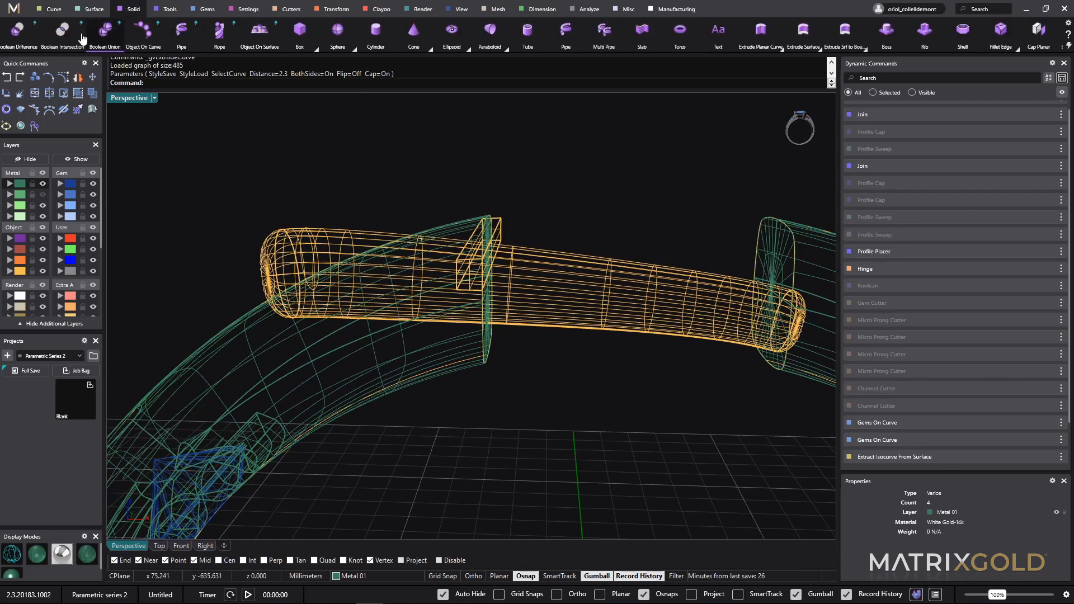
click(18, 42)
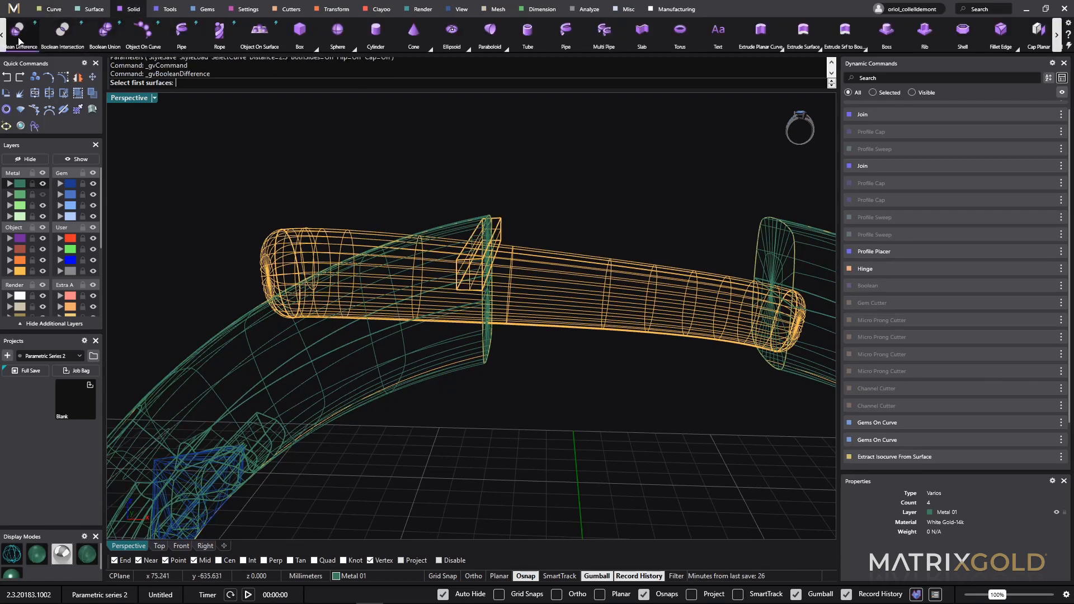
click(574, 267)
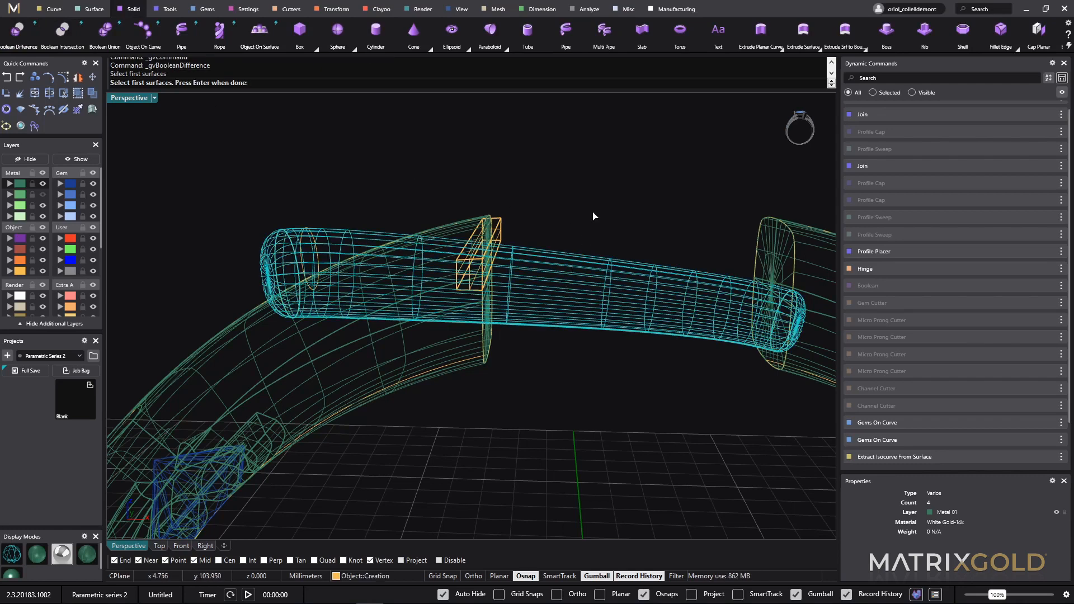
key(Return)
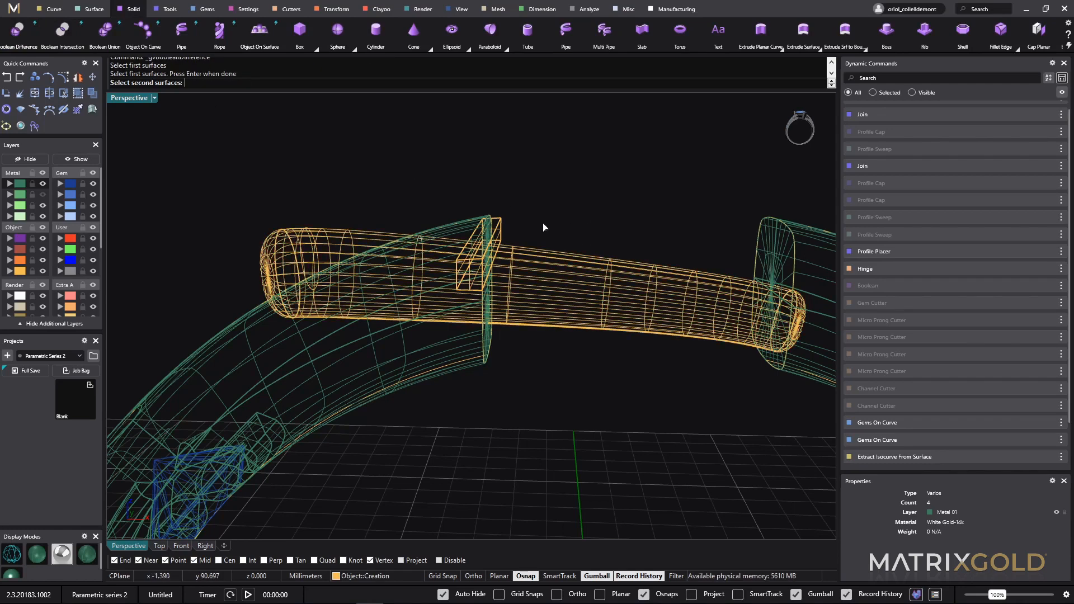
click(496, 224)
key(Return)
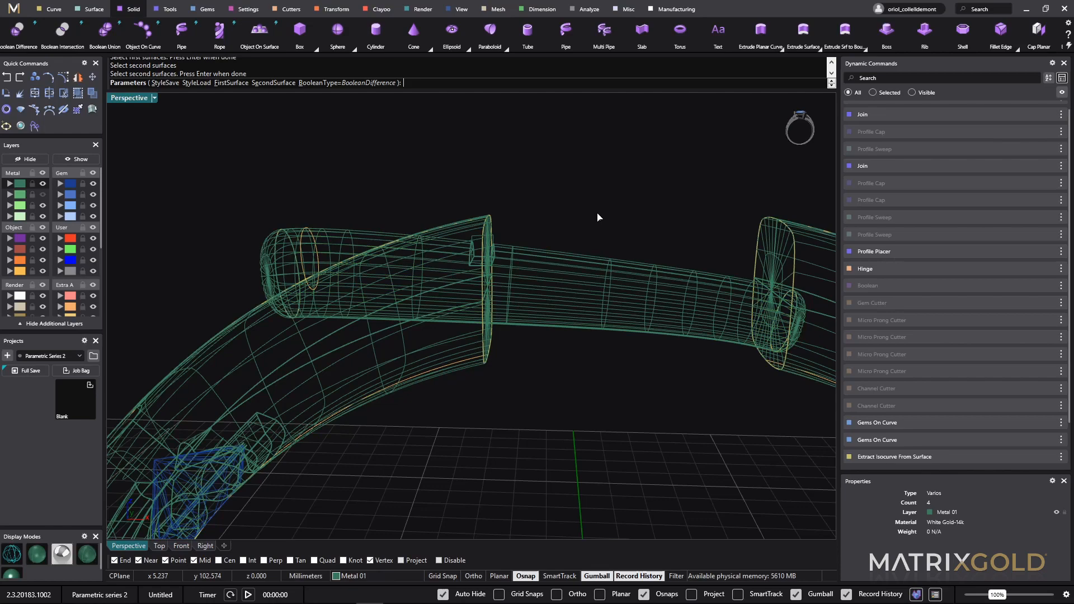
right_drag(597, 217, 554, 259)
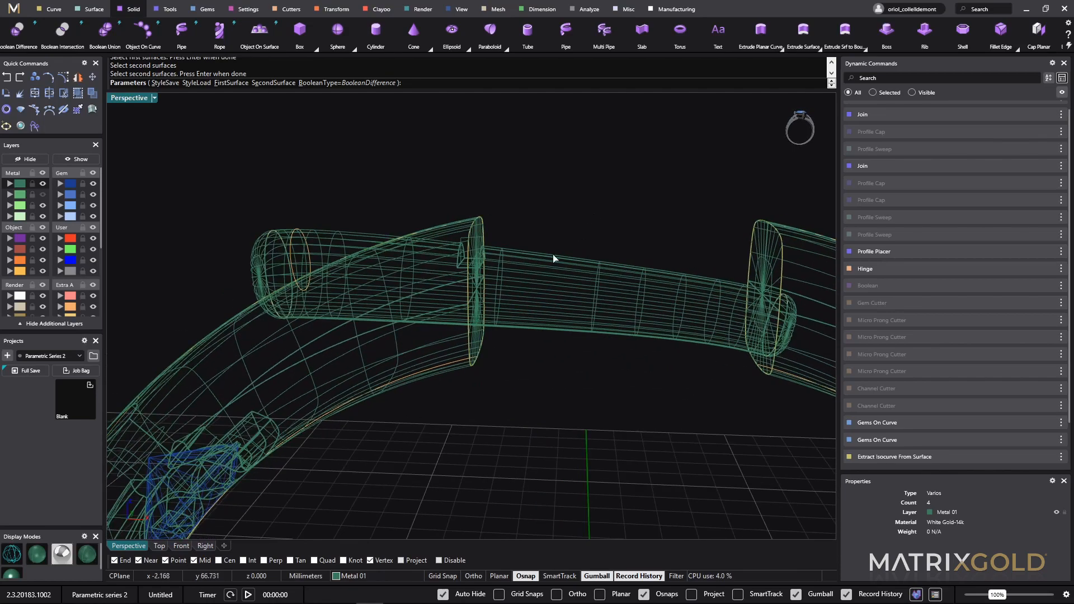
key(Return)
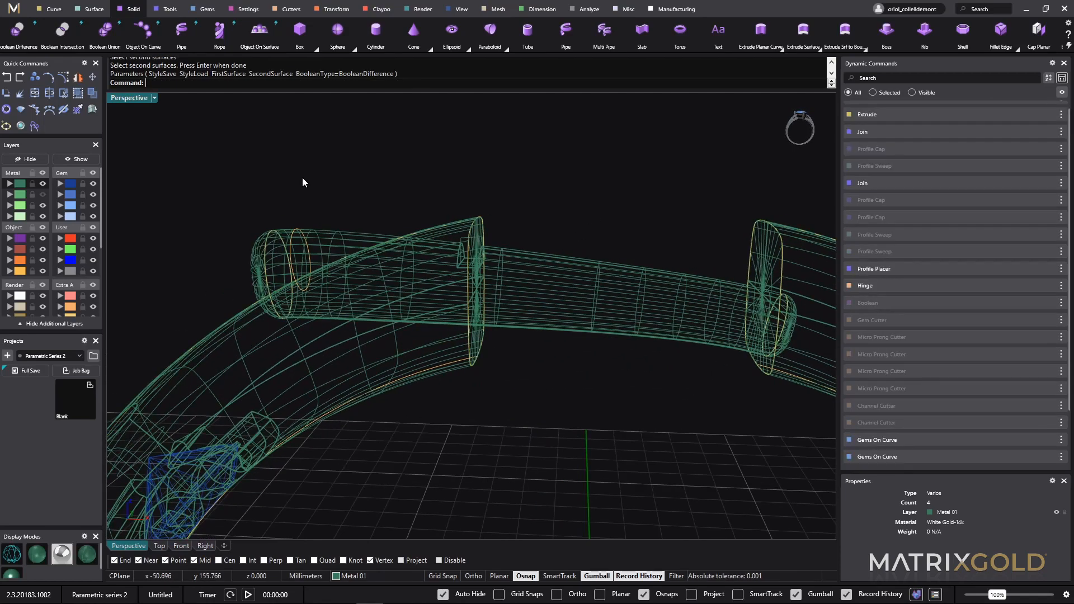
- Subtract the notched tongue from the hinged ring with Boolean Difference, checking the cavity in both ring ends in shaded display
click(17, 29)
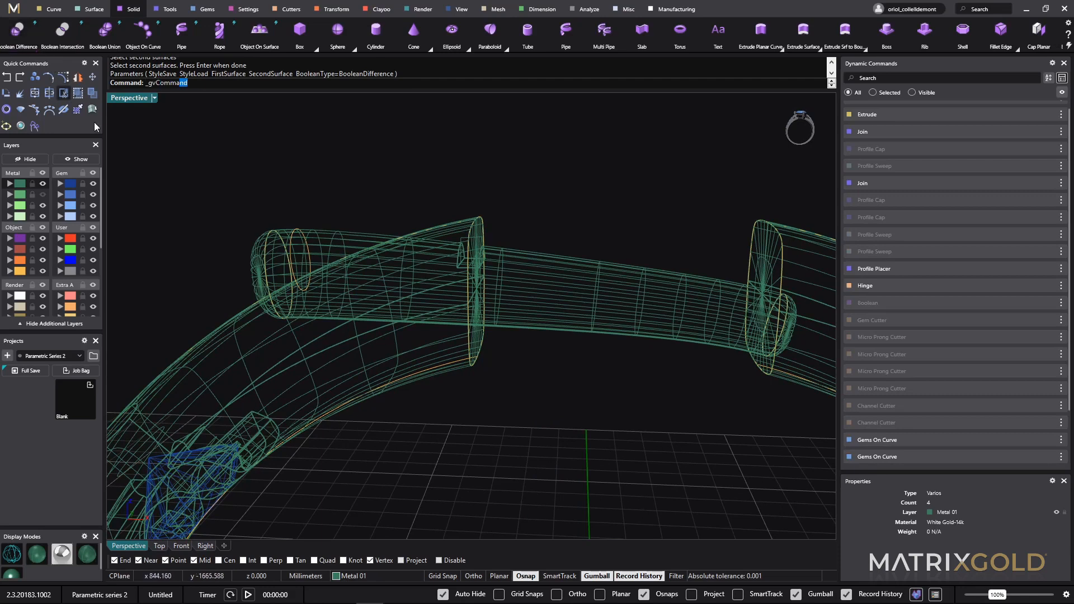
click(239, 358)
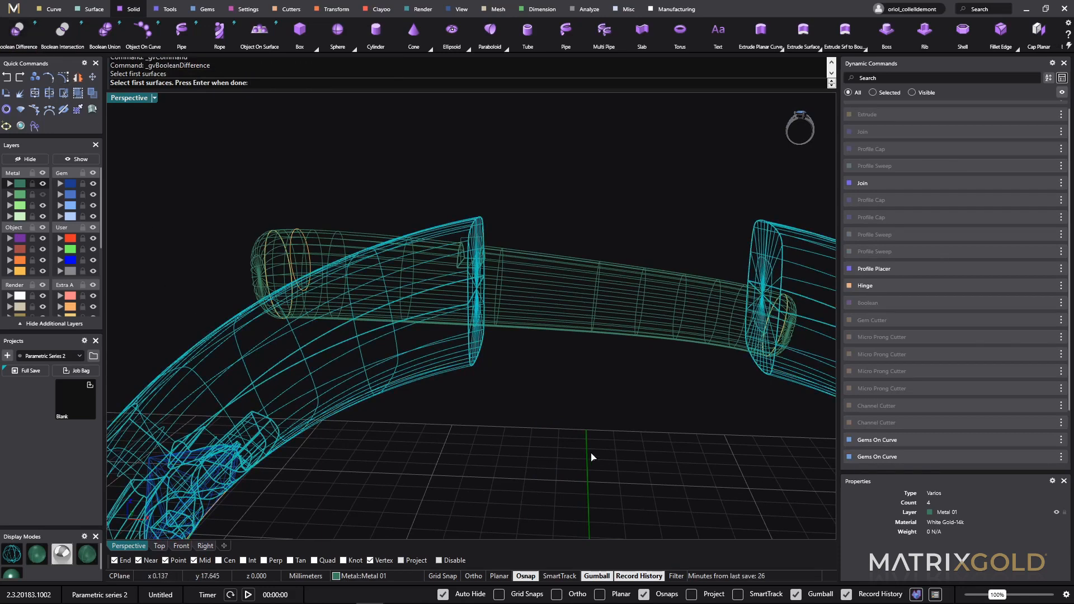
key(Return)
click(561, 290)
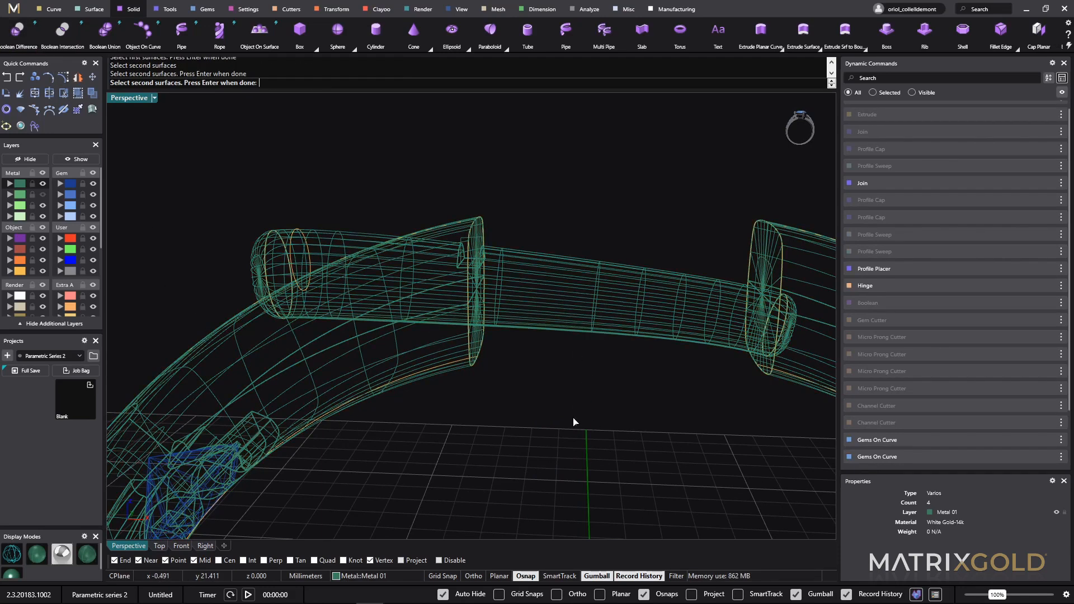
key(Return)
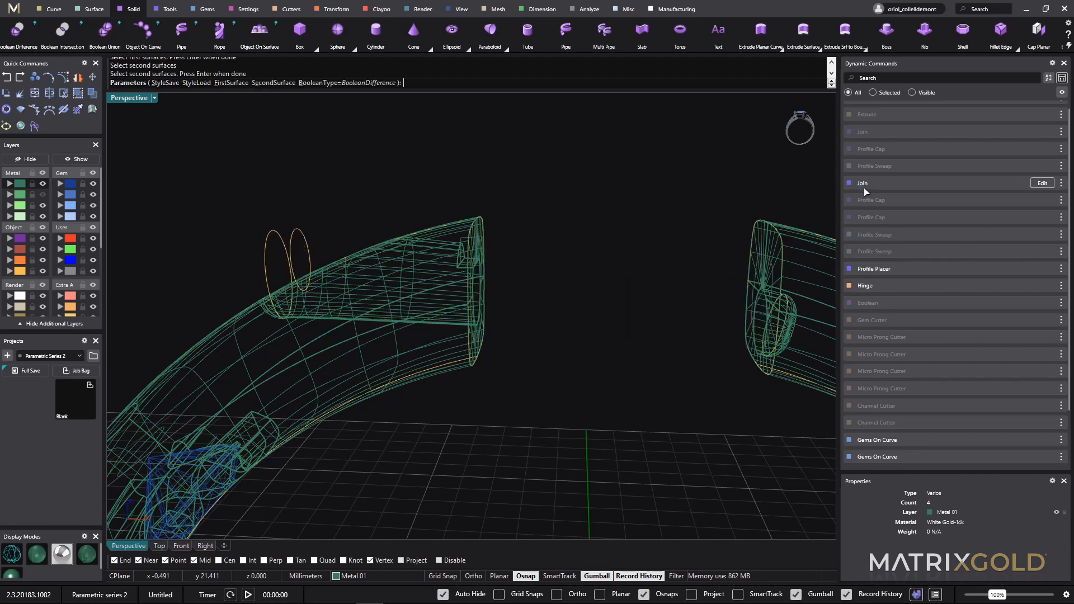
right_drag(629, 350, 591, 349)
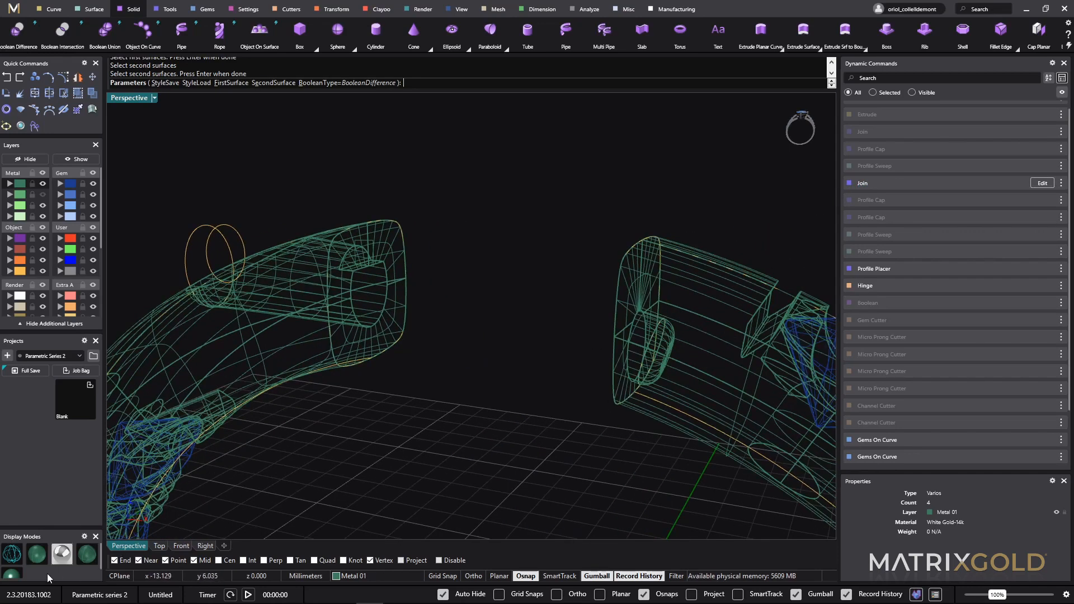
click(13, 578)
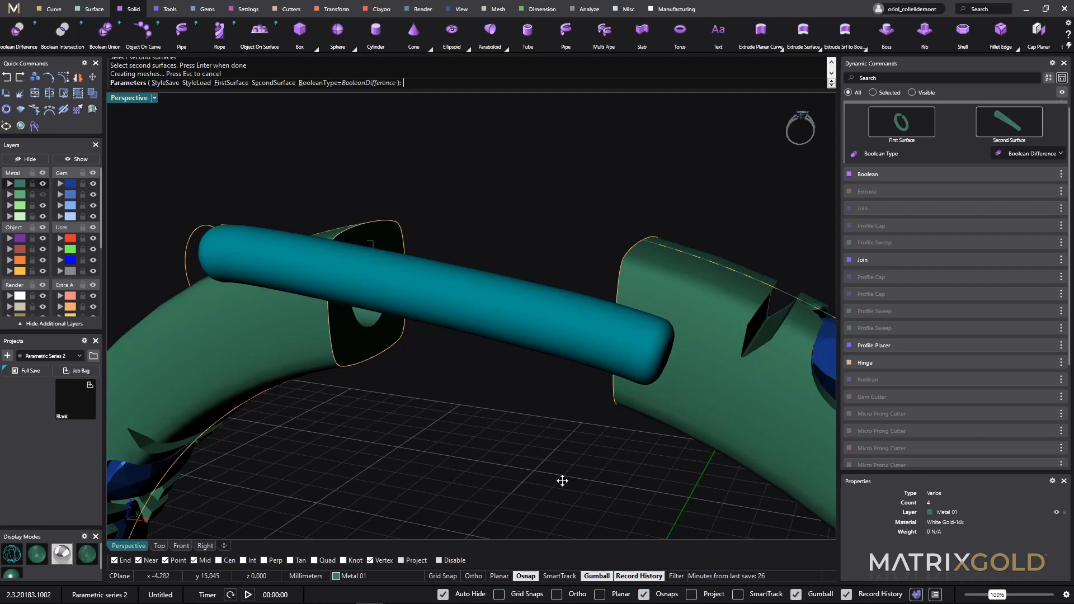
right_drag(391, 467, 478, 468)
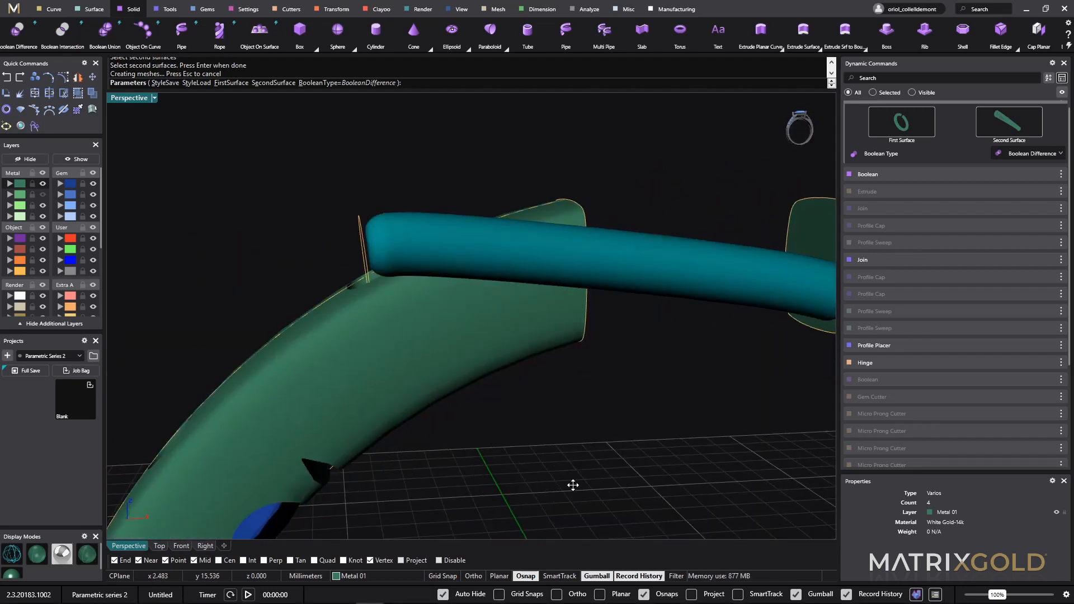
right_drag(668, 474, 638, 438)
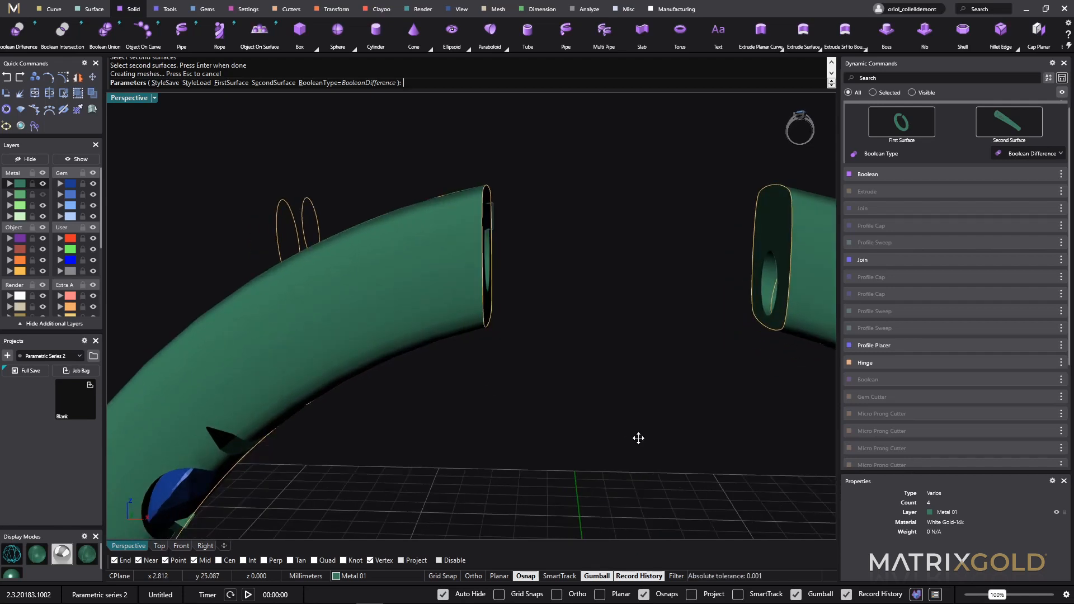
key(Return)
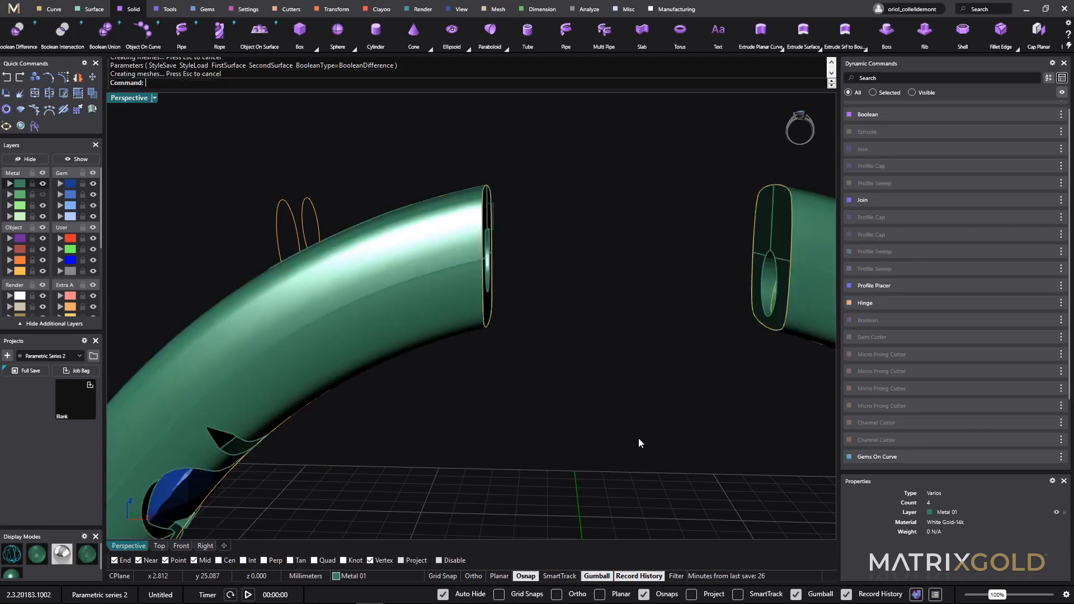
- Show the hidden extruded bar and the tongue copy on the Metal 02 layer
mouse_move(638, 440)
right_down()
mouse_move(582, 438)
mouse_move(611, 438)
right_up()
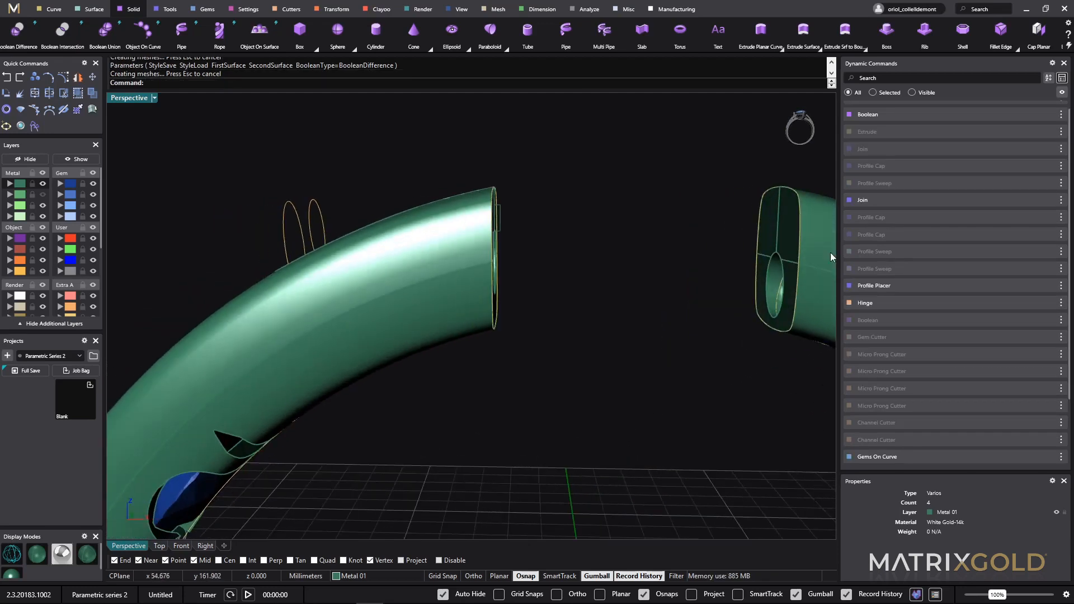
click(1062, 133)
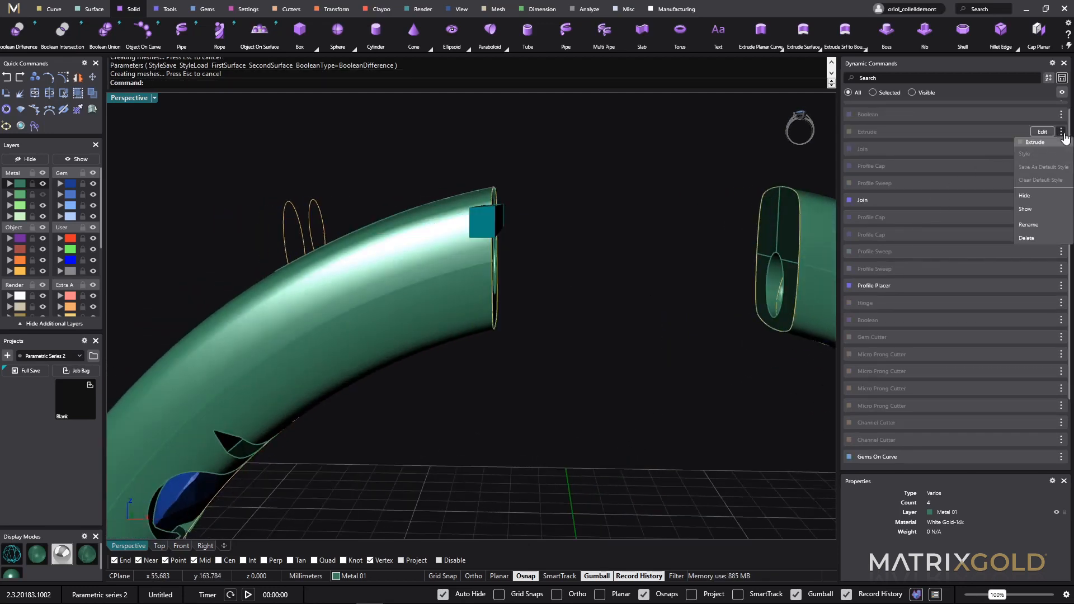
click(1037, 210)
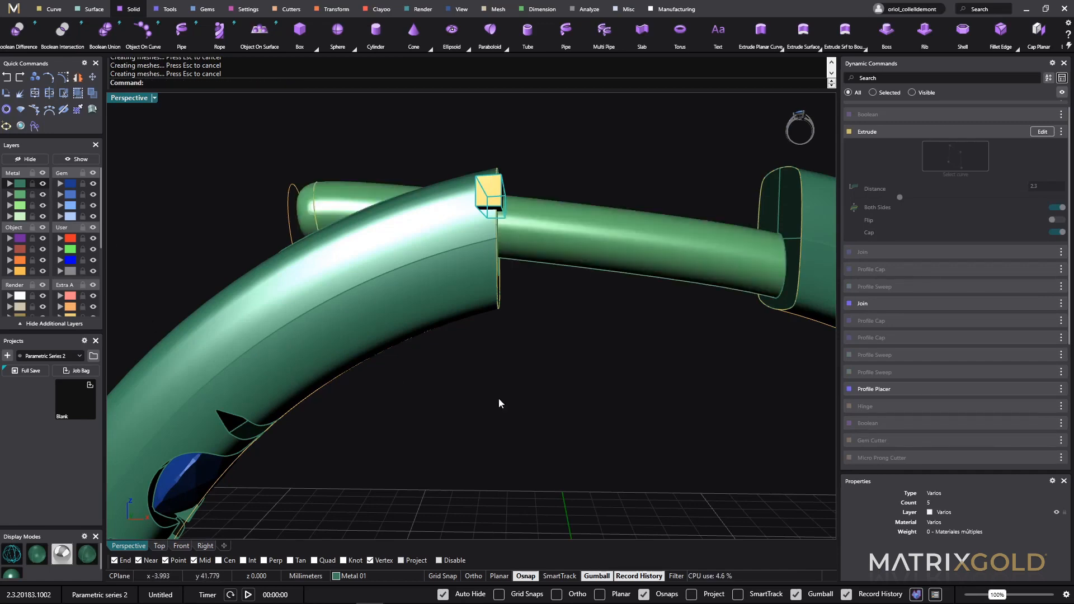
right_drag(498, 398, 571, 384)
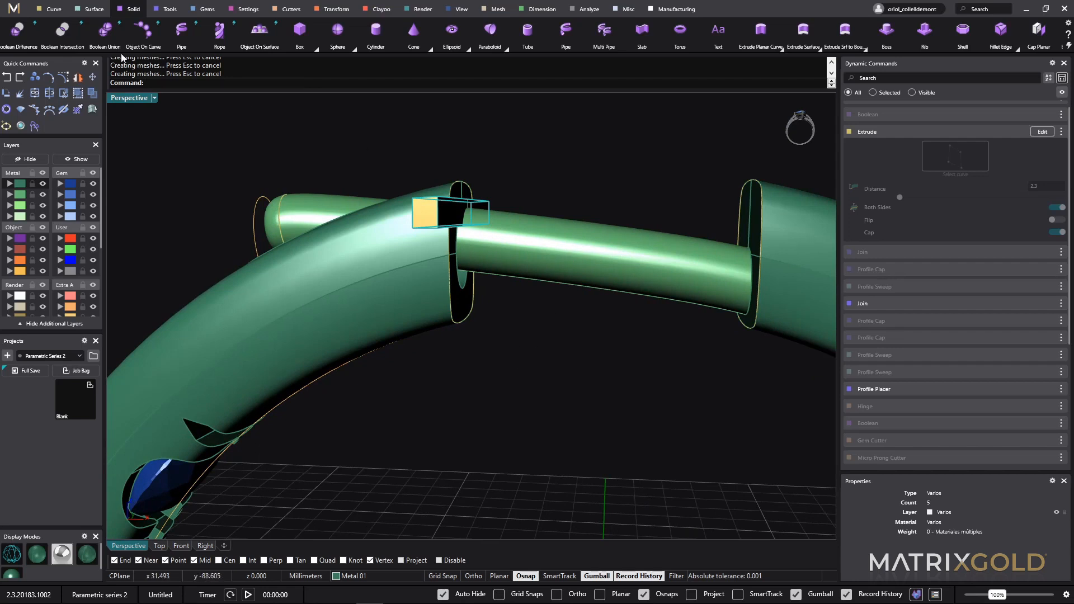
click(17, 31)
click(556, 244)
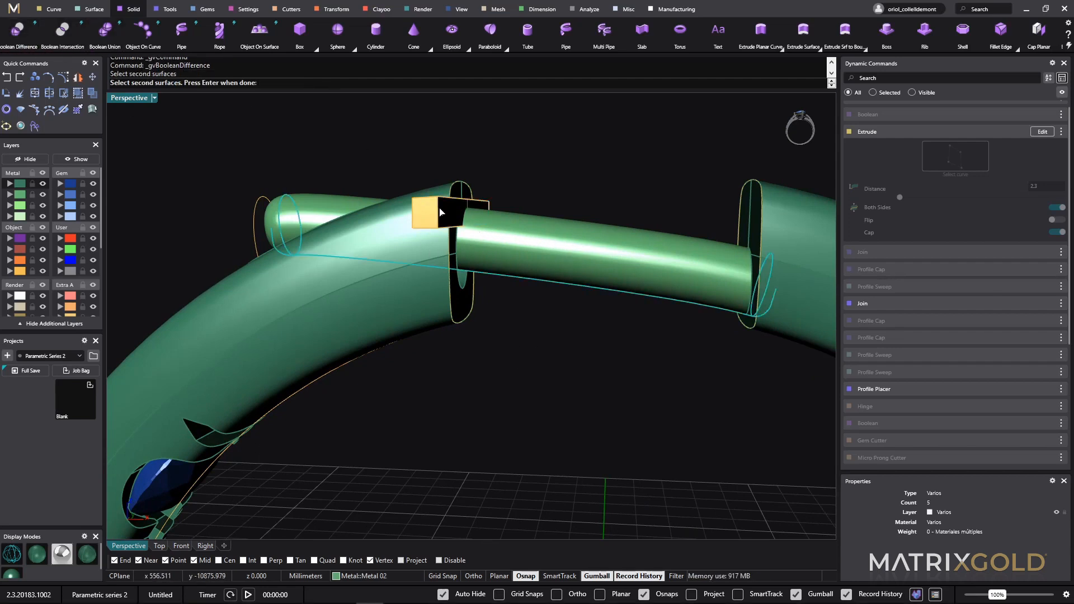
key(Return)
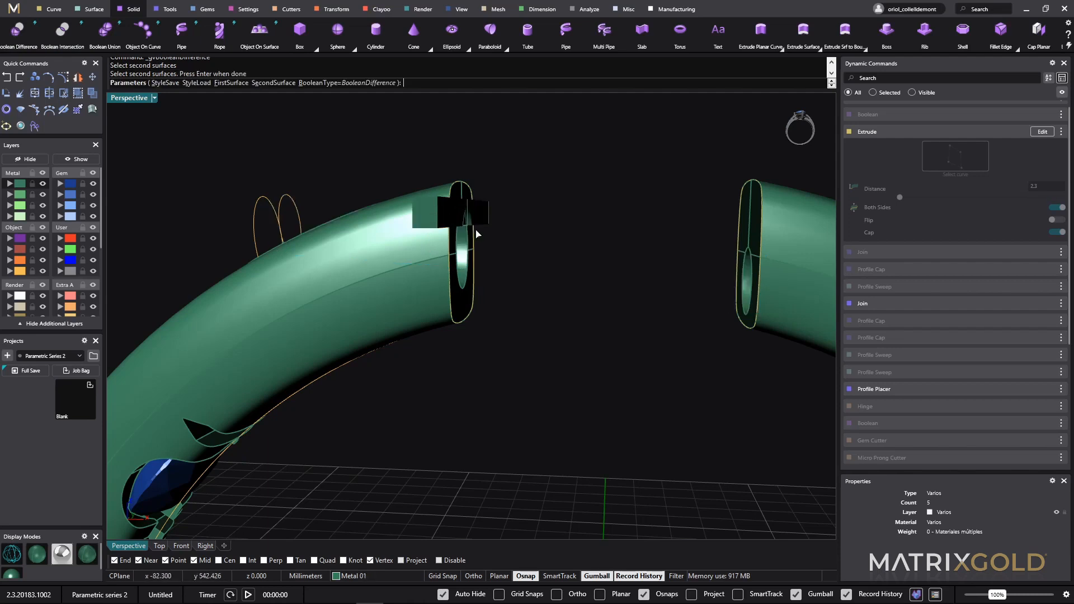
key(Return)
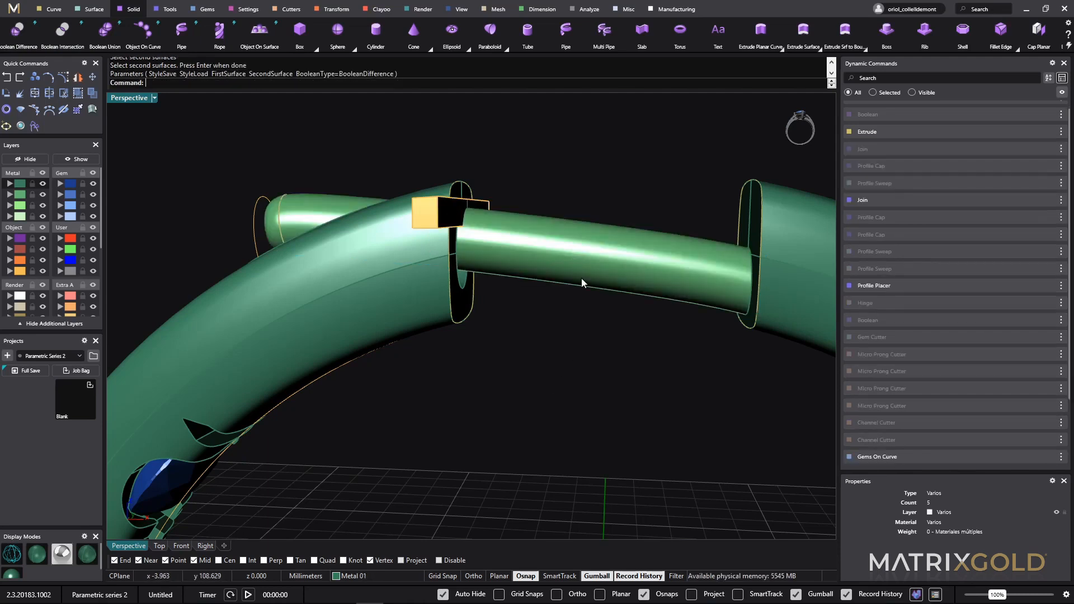
- Subtract the extruded bar from the Metal 02 tongue copy with Boolean Difference
click(17, 30)
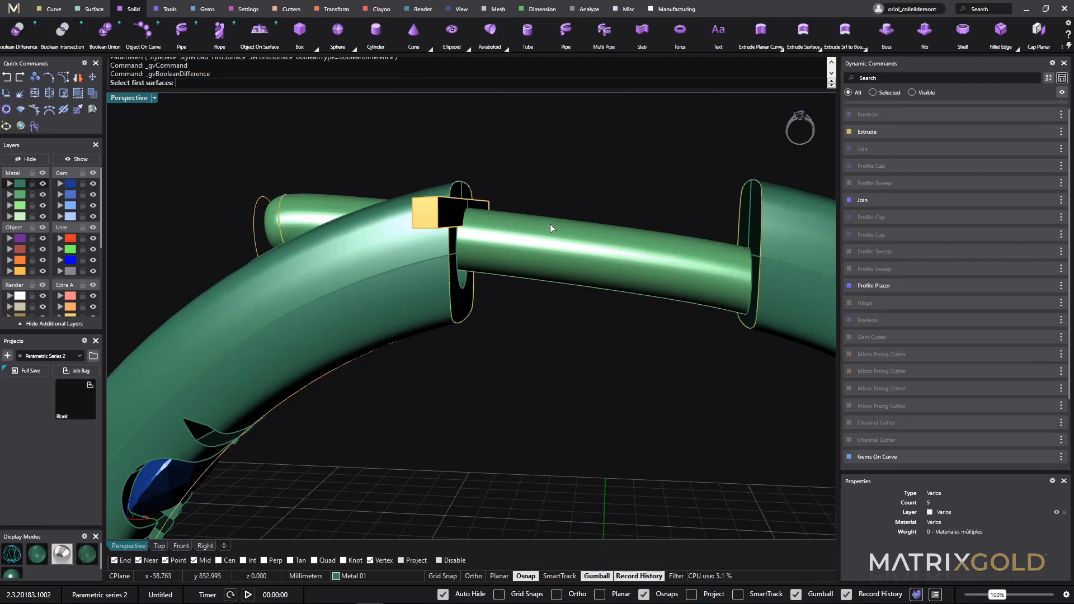
key(Return)
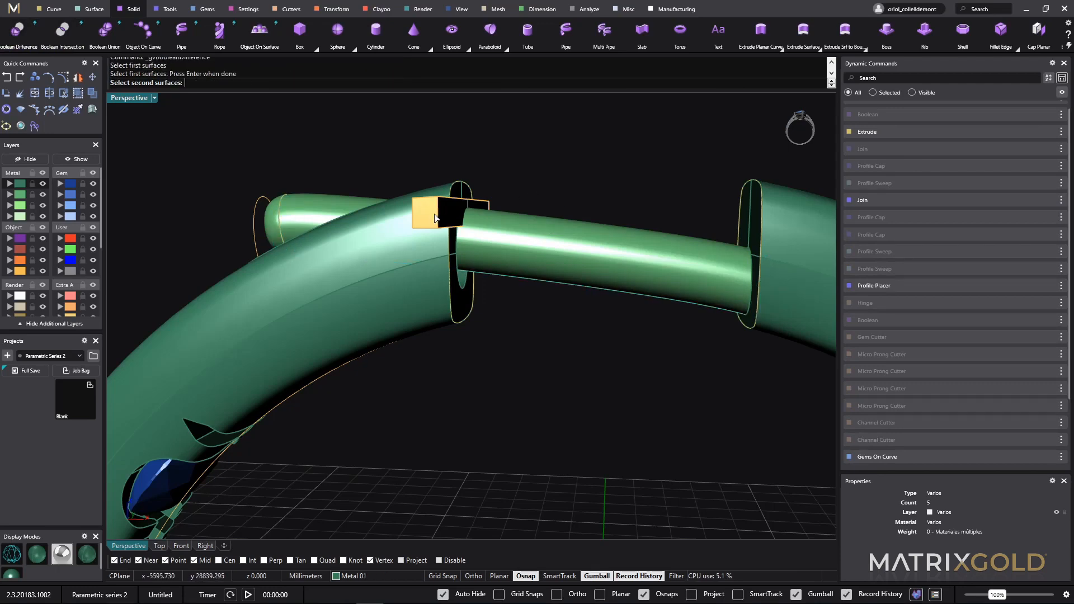
click(435, 217)
key(Return)
right_drag(595, 192, 583, 316)
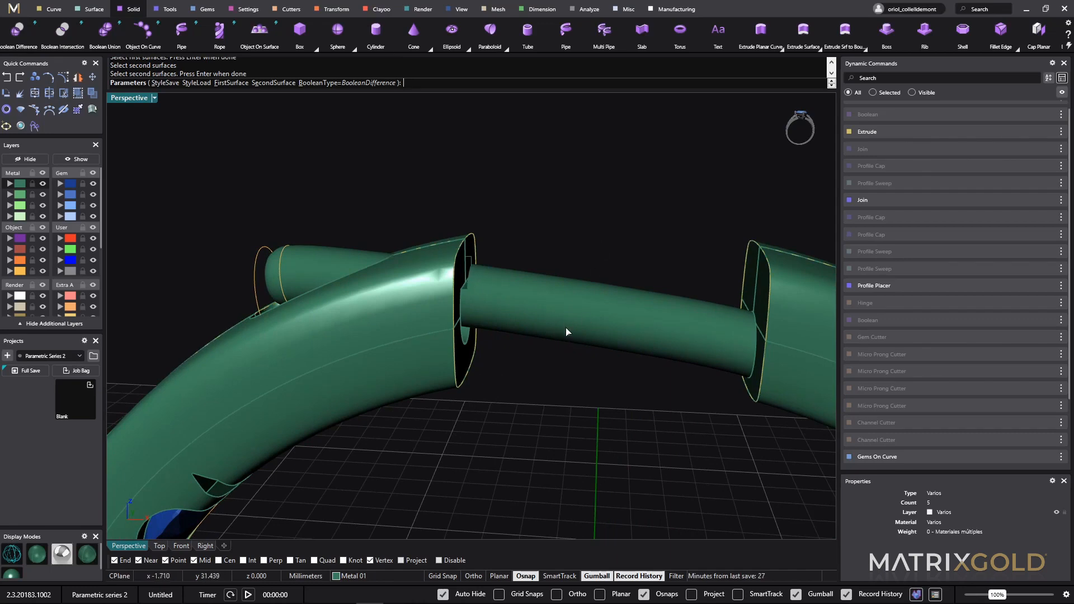
key(Return)
- Inspect the notched tongue, its cavity in the ring ends and the whole ring from several angles
right_drag(567, 422, 309, 289)
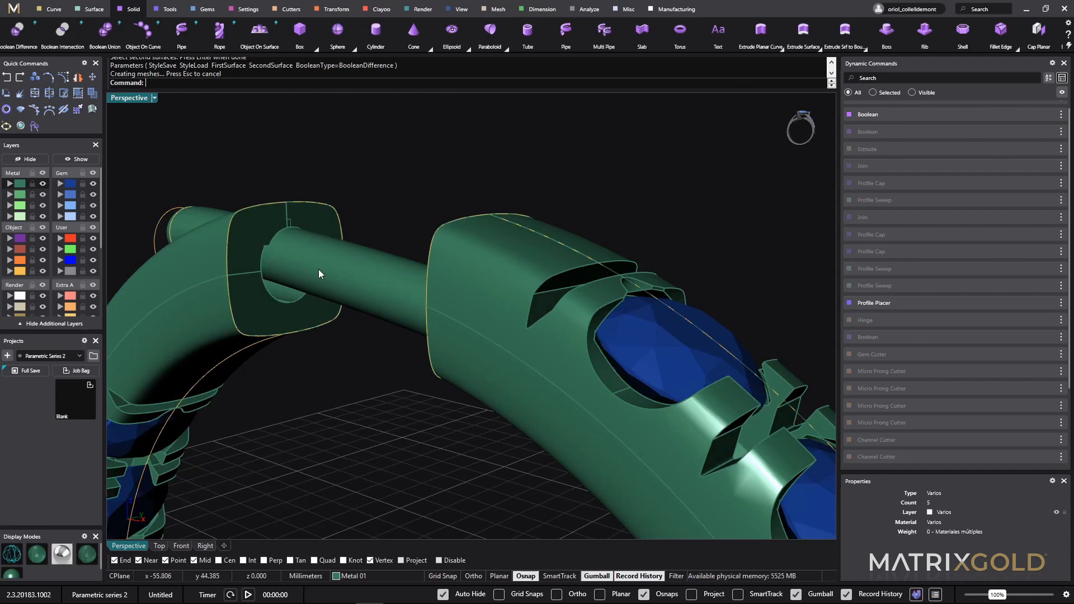
scroll(347, 314, down, 10)
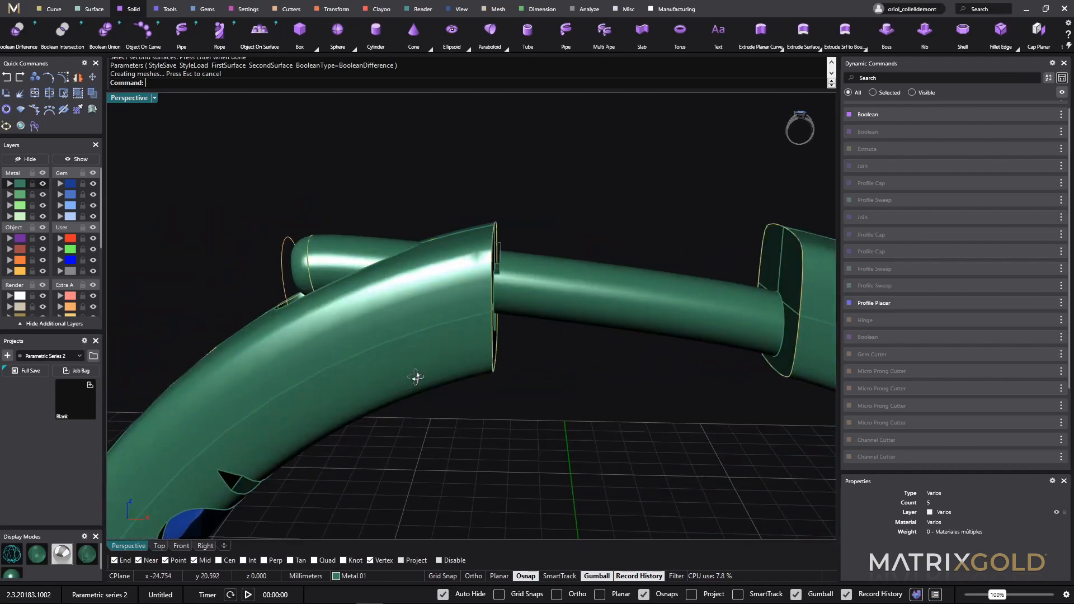
right_drag(582, 424, 450, 307)
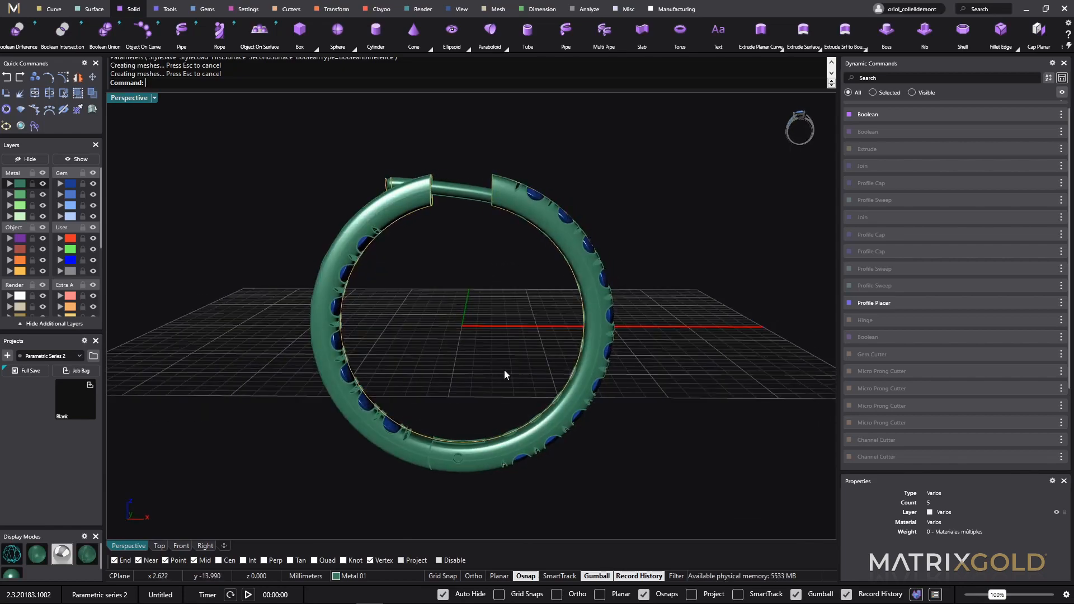
mouse_move(504, 370)
right_down()
mouse_move(472, 350)
mouse_move(546, 336)
mouse_move(524, 325)
mouse_move(477, 355)
mouse_move(475, 384)
mouse_move(434, 384)
mouse_move(496, 376)
right_up()
scroll(670, 381, down, 1)
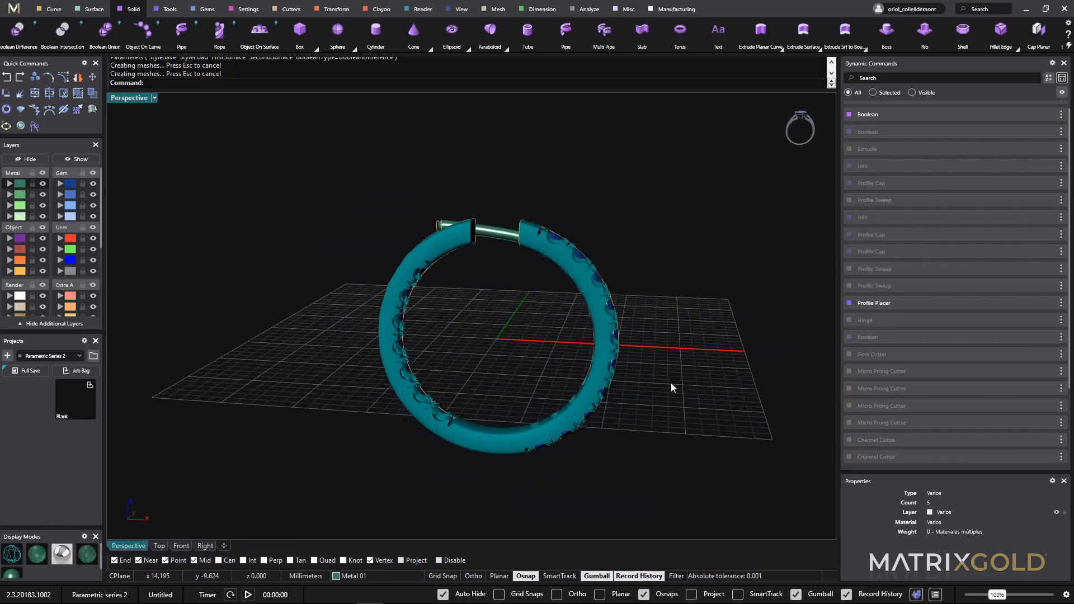
mouse_move(650, 427)
right_down()
mouse_move(683, 391)
mouse_move(651, 419)
right_up()
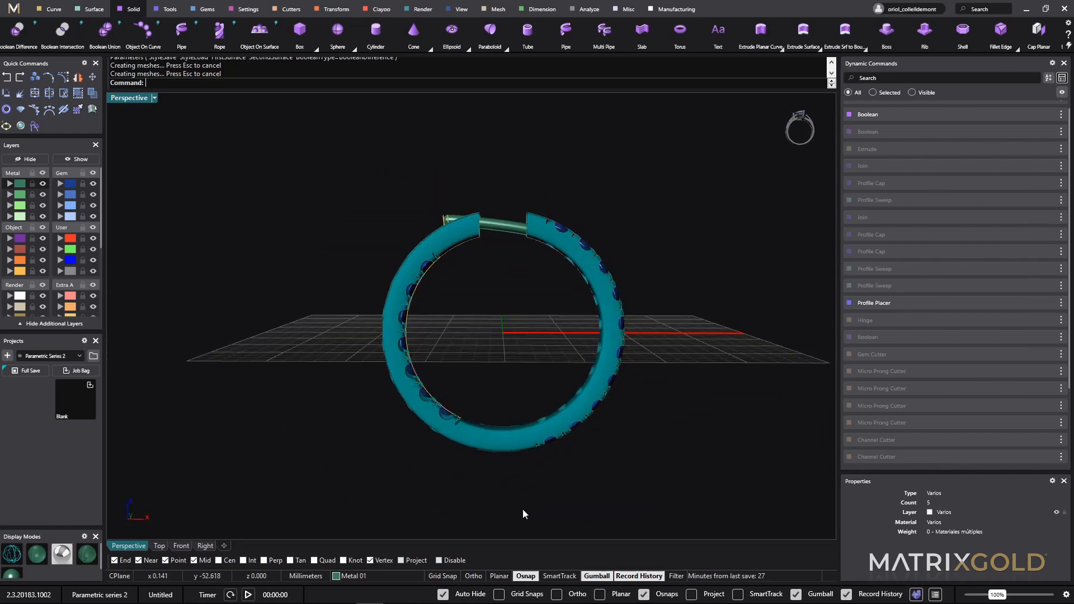
right_drag(696, 341, 551, 429)
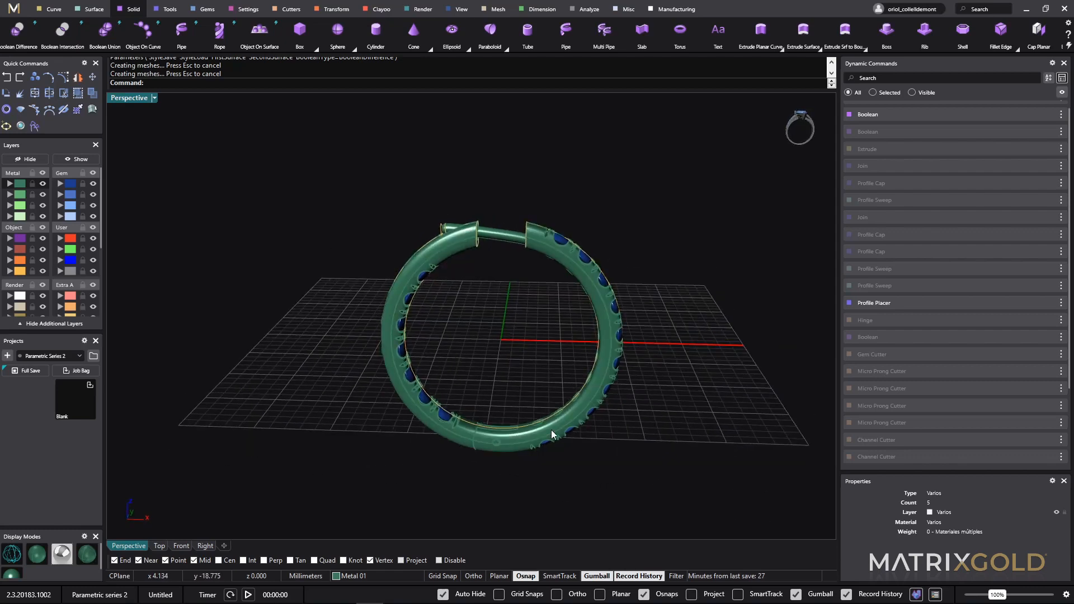
click(552, 430)
click(675, 428)
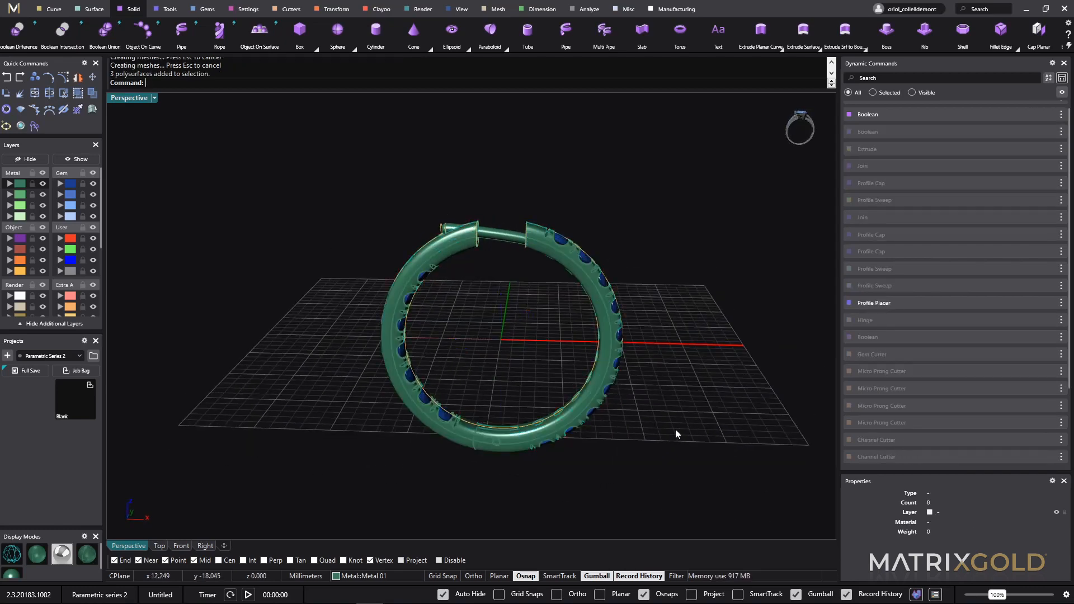
- Try ungrouping the ring's metal parts and select one half of the ring on its own
click(450, 247)
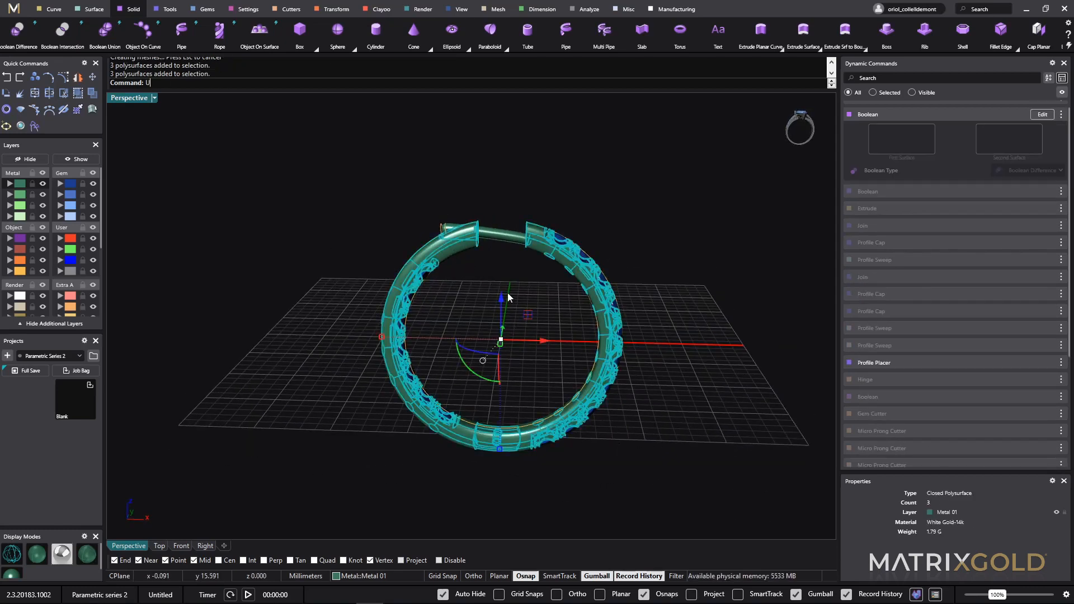
text(ngroup)
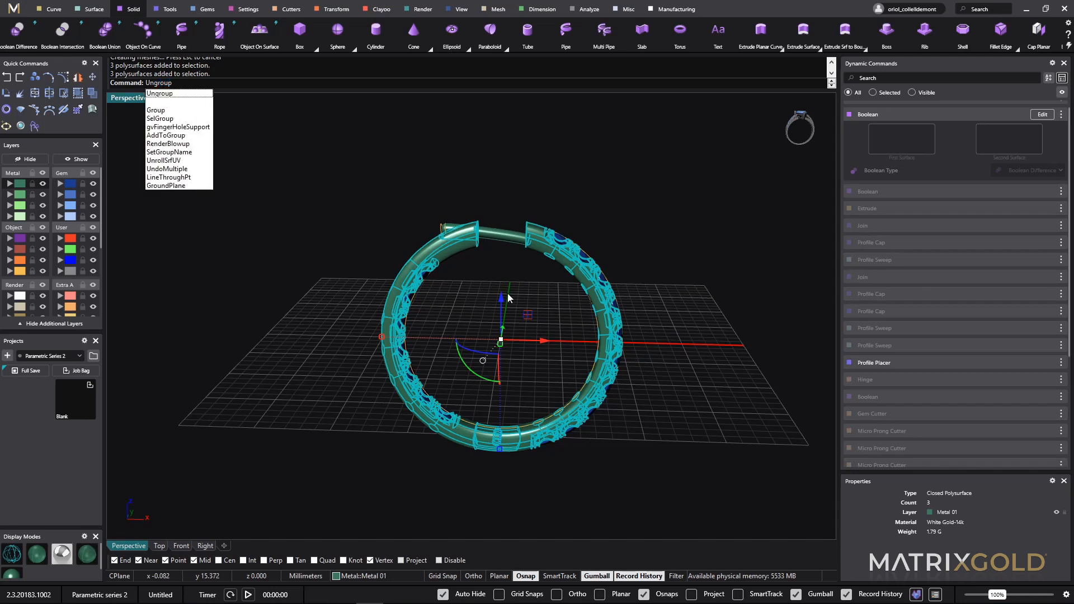
key(Return)
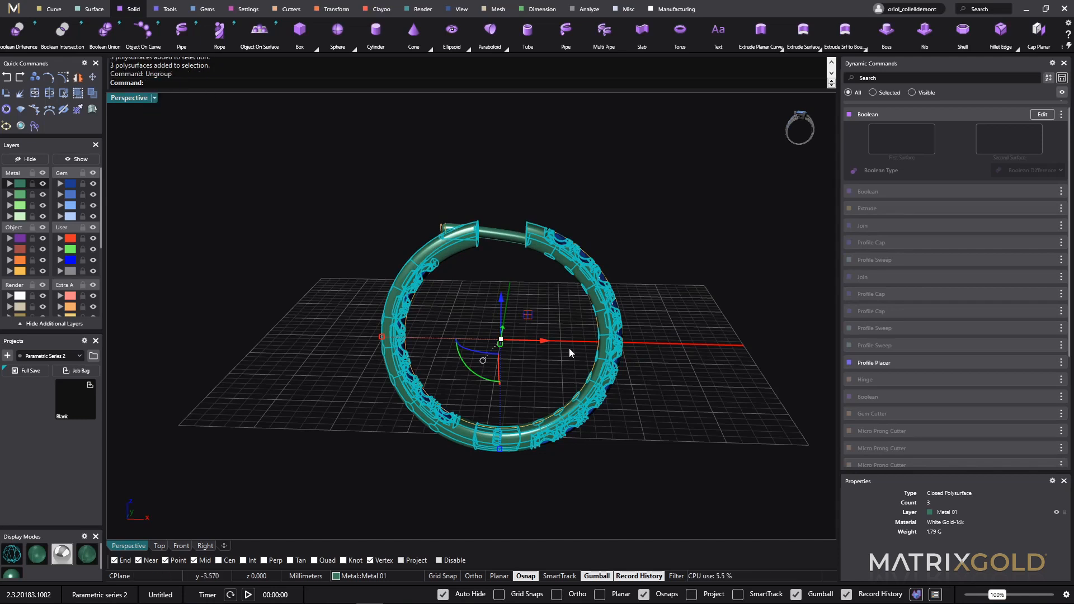
click(324, 220)
click(458, 265)
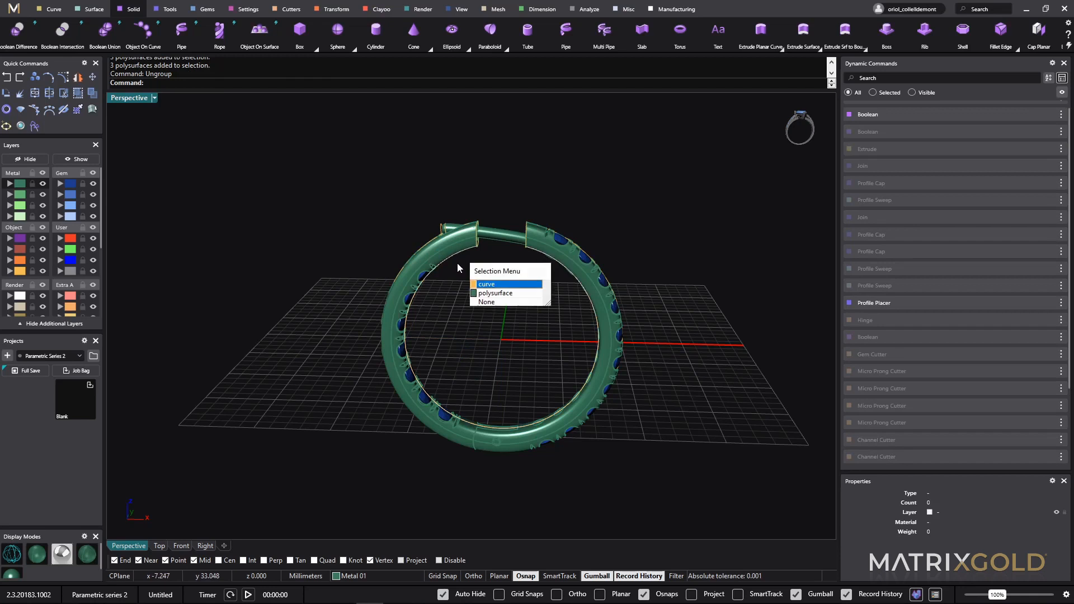
click(495, 293)
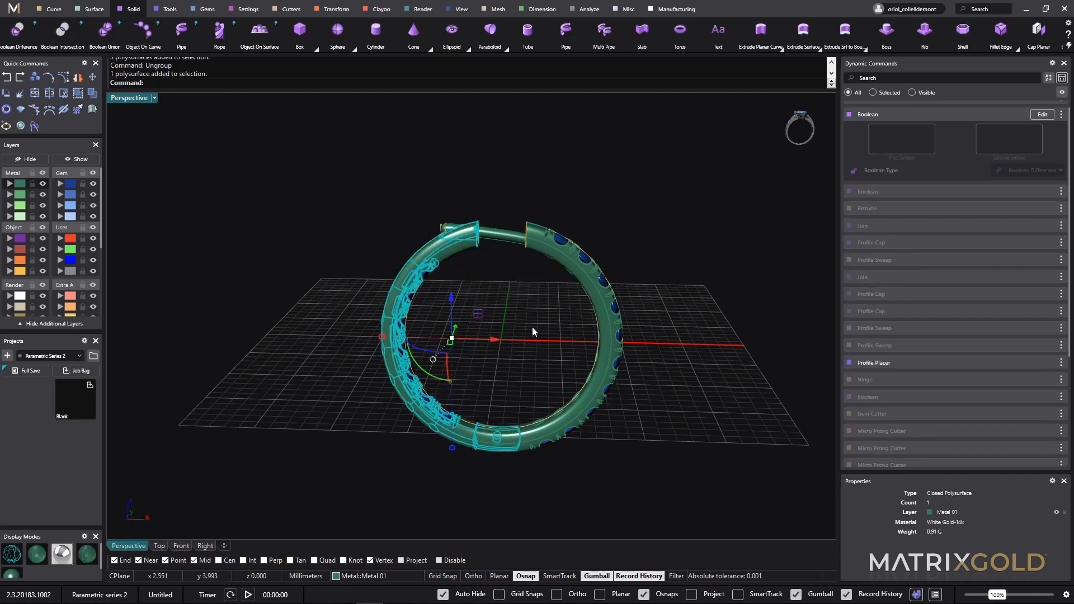
click(532, 327)
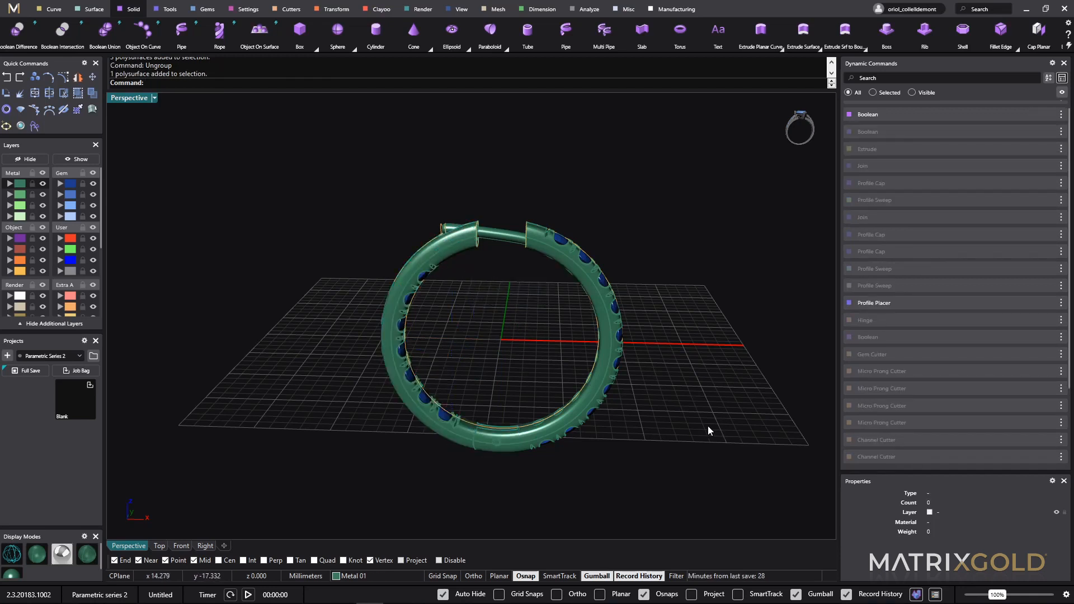
- Undo the ungrouping of the ring parts and check the selection of the grouped ring
key(ctrl+z)
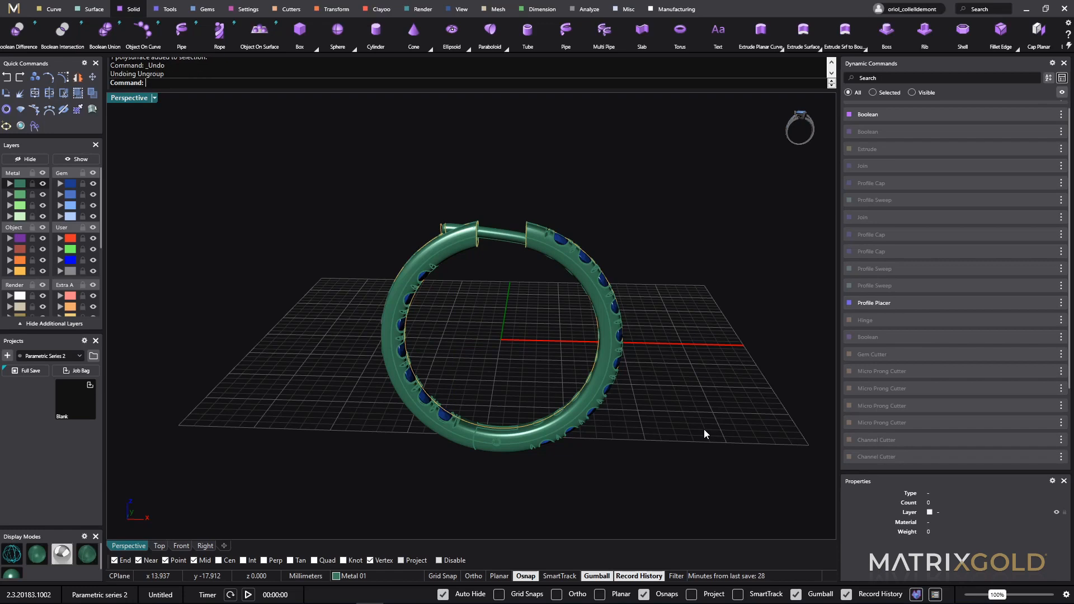
click(598, 377)
click(706, 362)
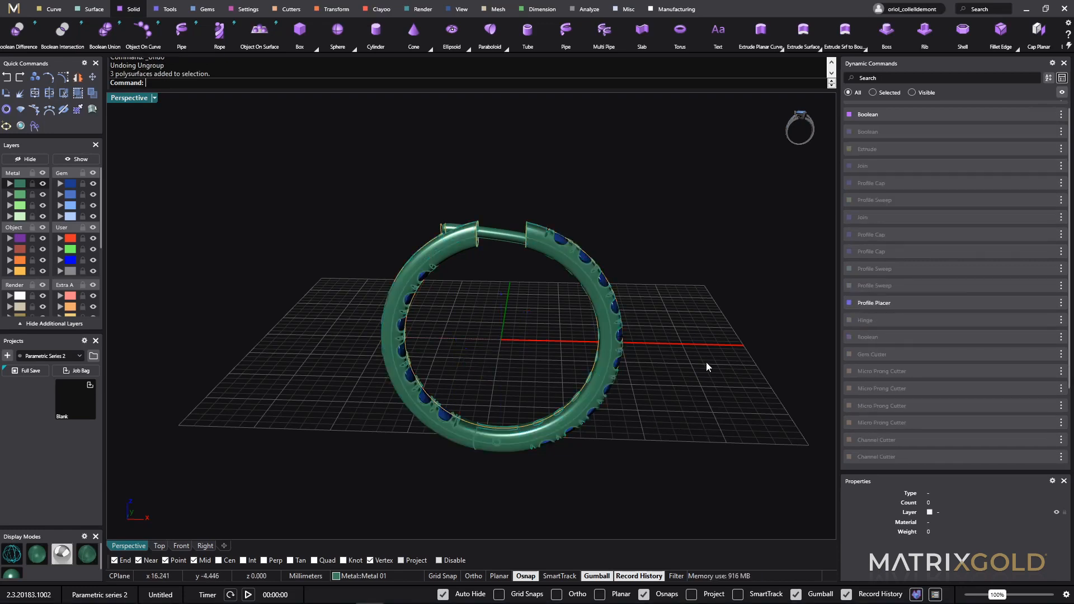
mouse_move(546, 446)
right_down()
mouse_move(631, 392)
mouse_move(666, 403)
mouse_move(636, 446)
mouse_move(533, 438)
mouse_move(550, 439)
mouse_move(551, 425)
mouse_move(548, 442)
right_up()
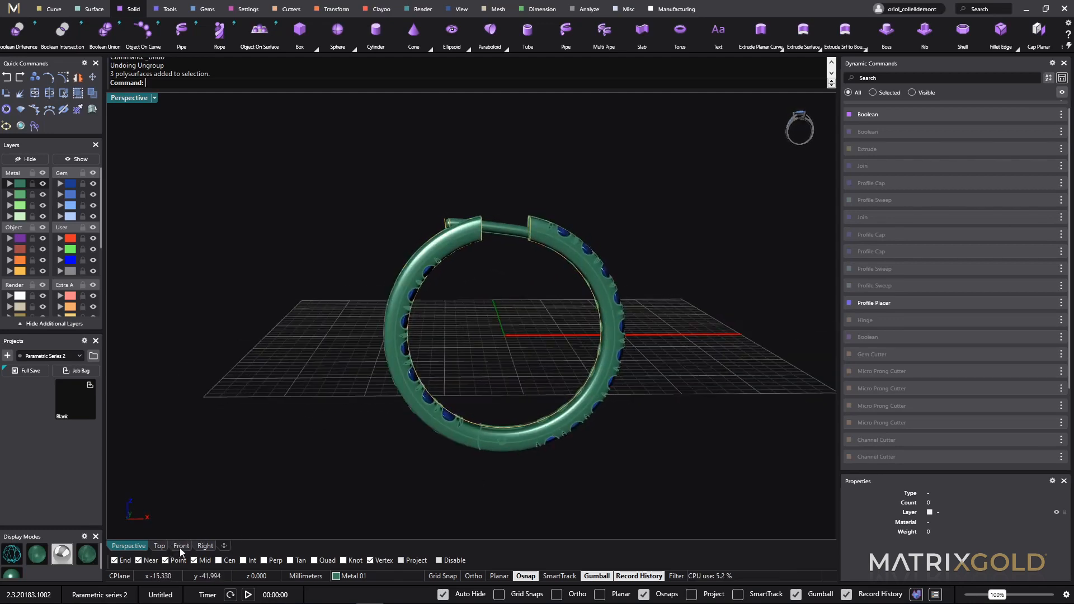
- Uniformly scale up the ring's outer curve in the front view to a radius of about 15 mm
click(180, 546)
right_drag(603, 360, 605, 402)
scroll(556, 260, down, 8)
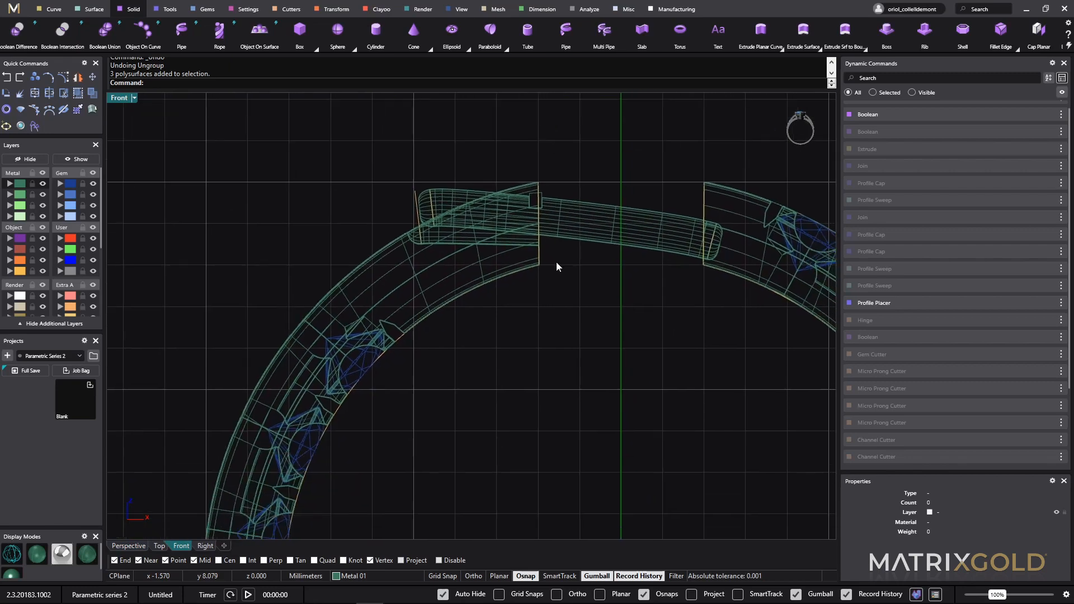
scroll(531, 282, down, 3)
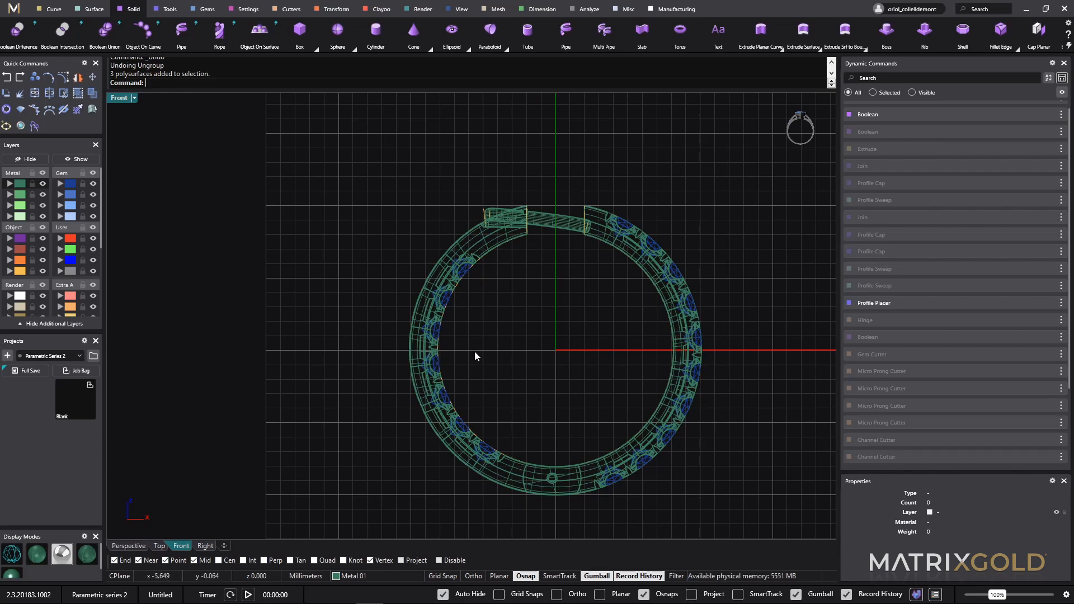
click(454, 458)
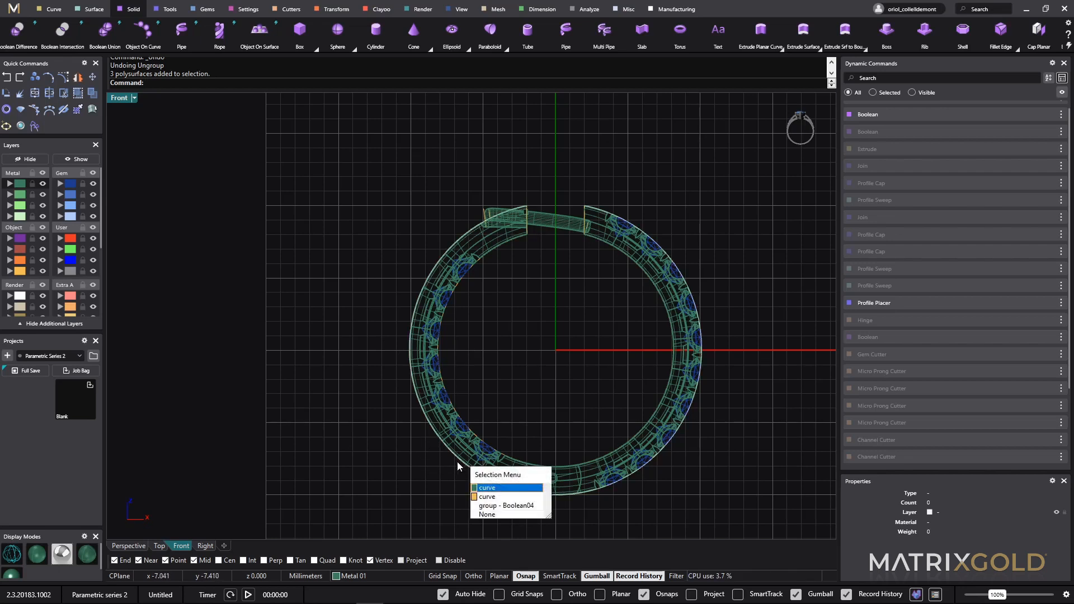
click(486, 488)
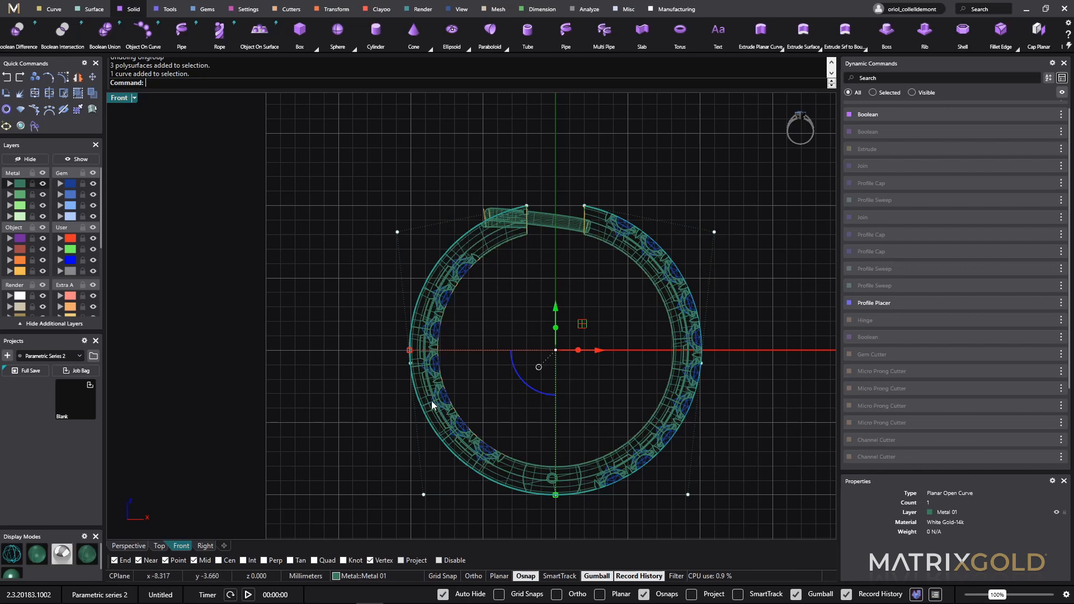
drag(410, 353, 339, 364)
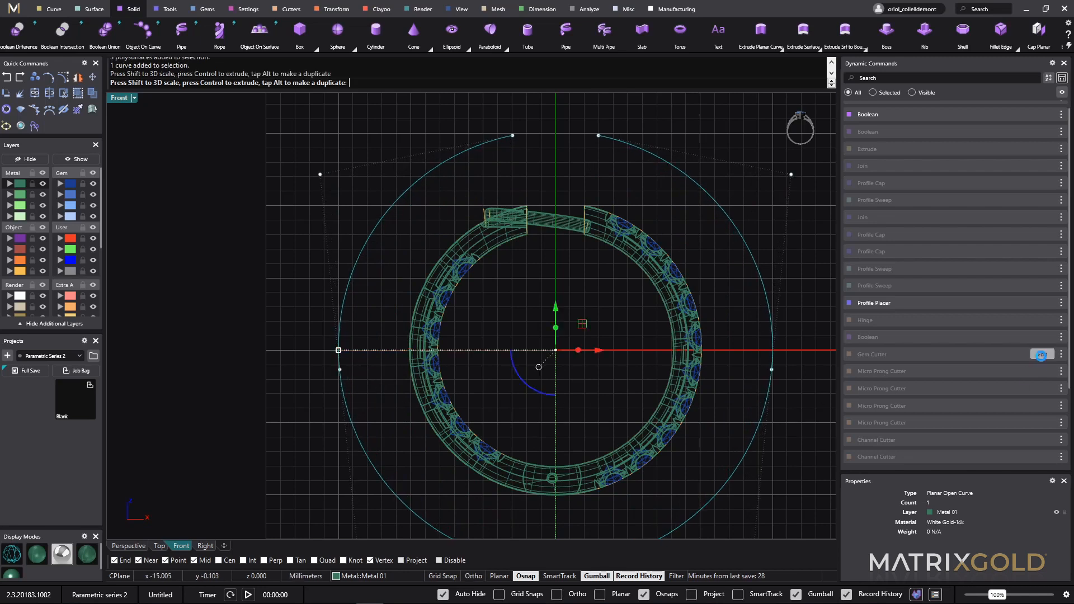
- Move the small closed notch profile curve onto the upper edge of the clasp tongue, at the open ring end
mouse_move(982, 300)
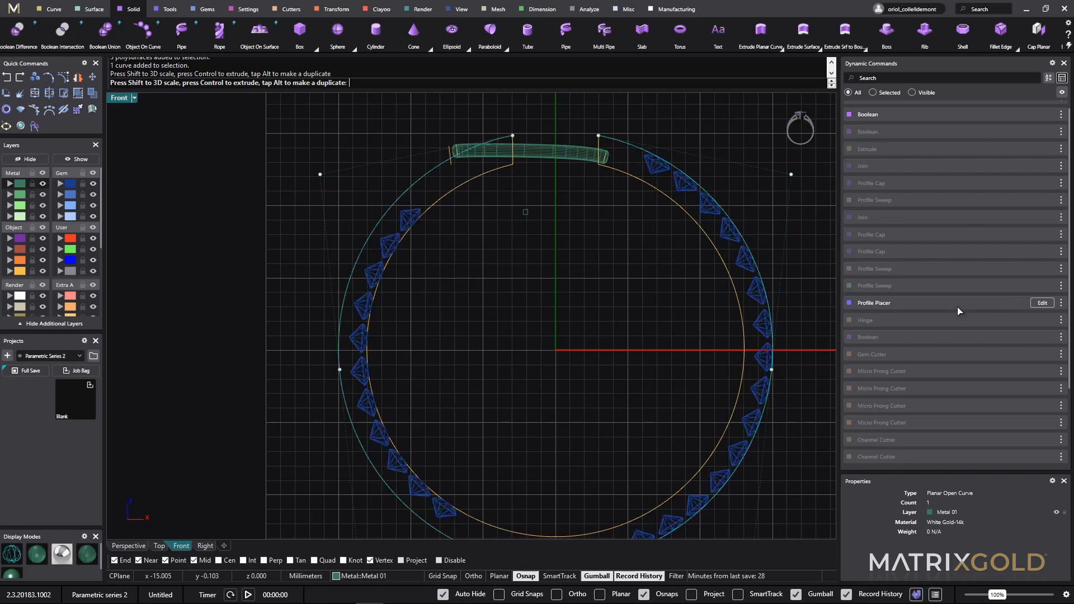
click(526, 213)
scroll(539, 218, up, 5)
right_drag(556, 259, 563, 330)
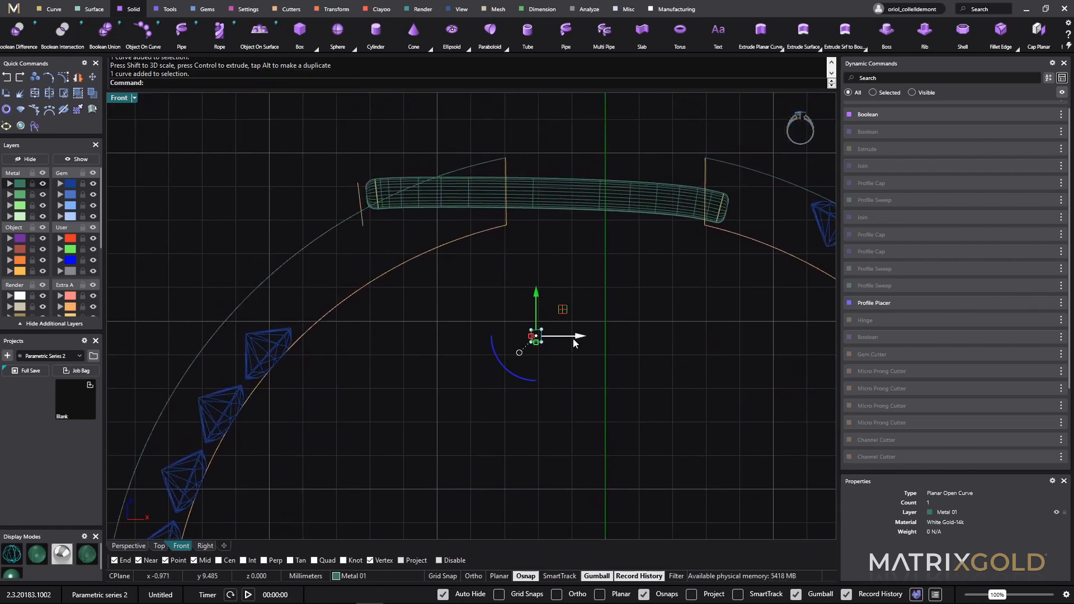
drag(564, 308, 534, 151)
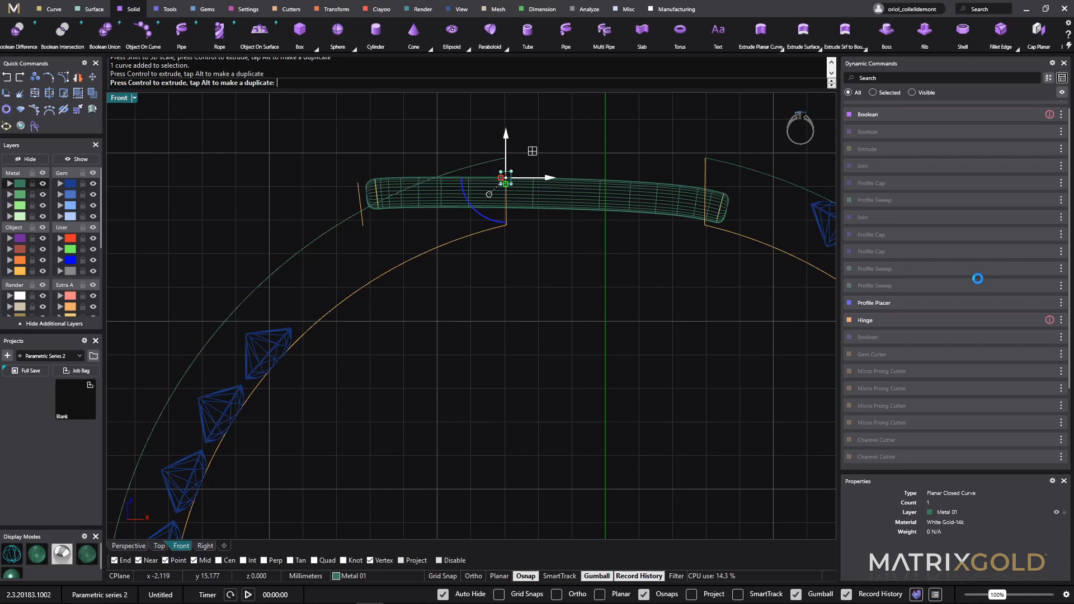
- Reopen the Hinge command for editing and move the hinge to the bottom of the enlarged ring
mouse_move(1037, 321)
click(1043, 320)
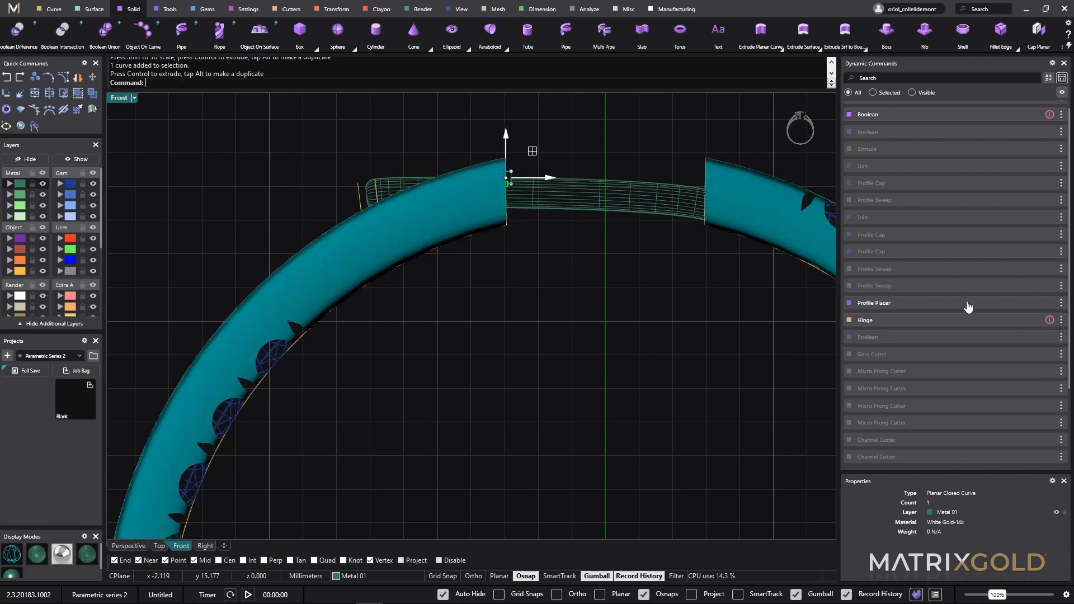
scroll(539, 193, up, 3)
scroll(600, 244, down, 5)
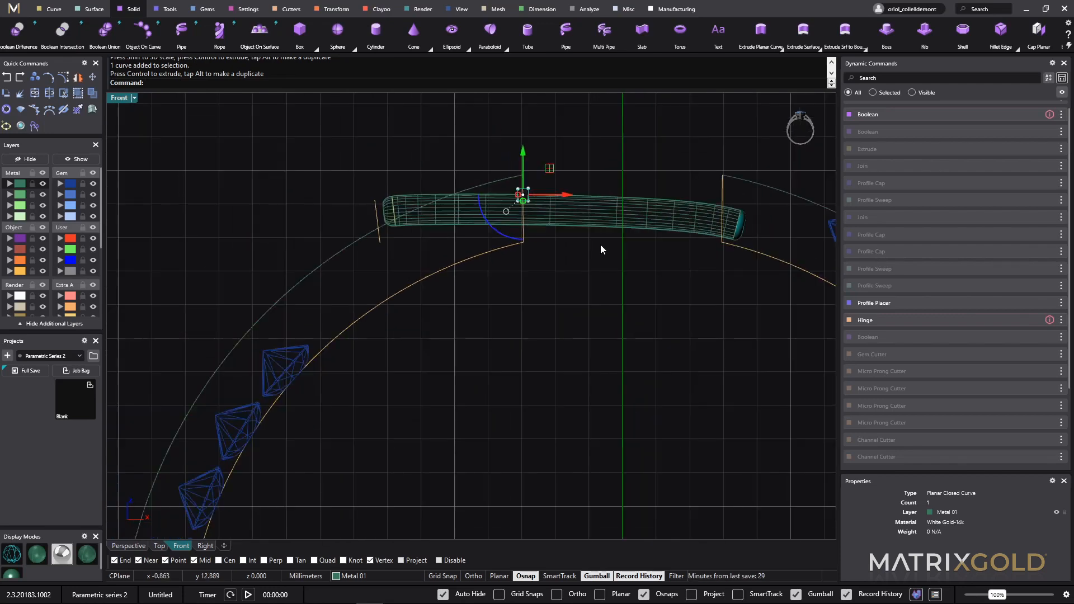
scroll(635, 450, down, 3)
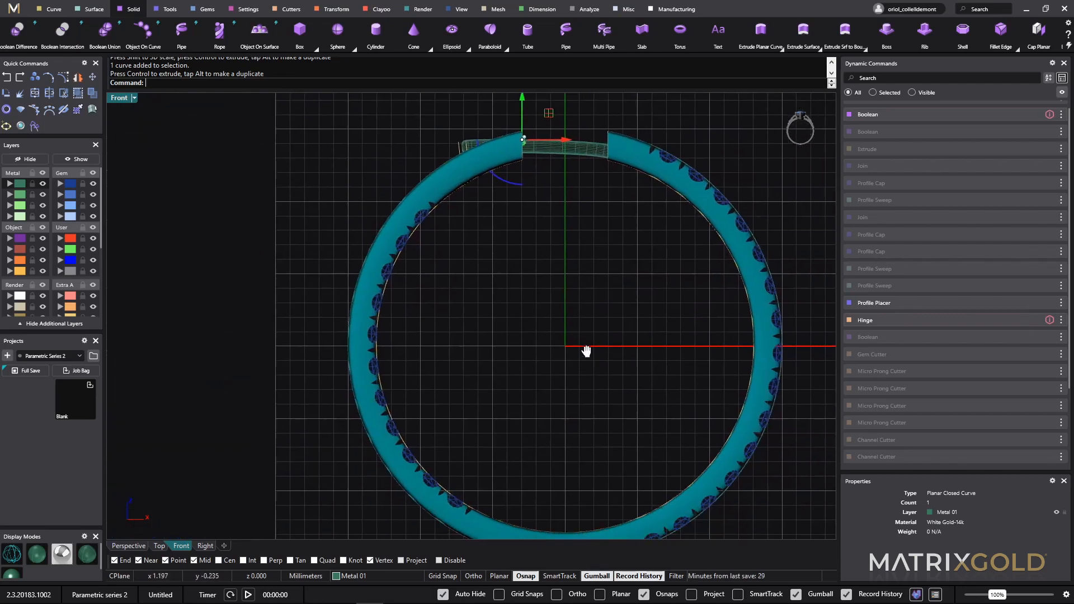
scroll(547, 335, up, 1)
mouse_move(949, 325)
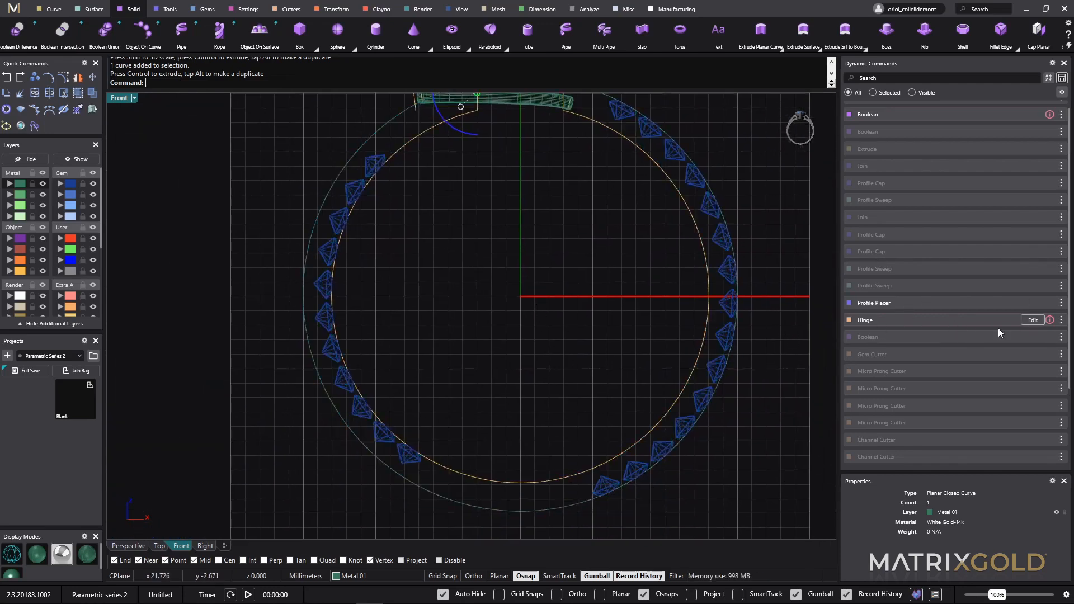
click(1029, 324)
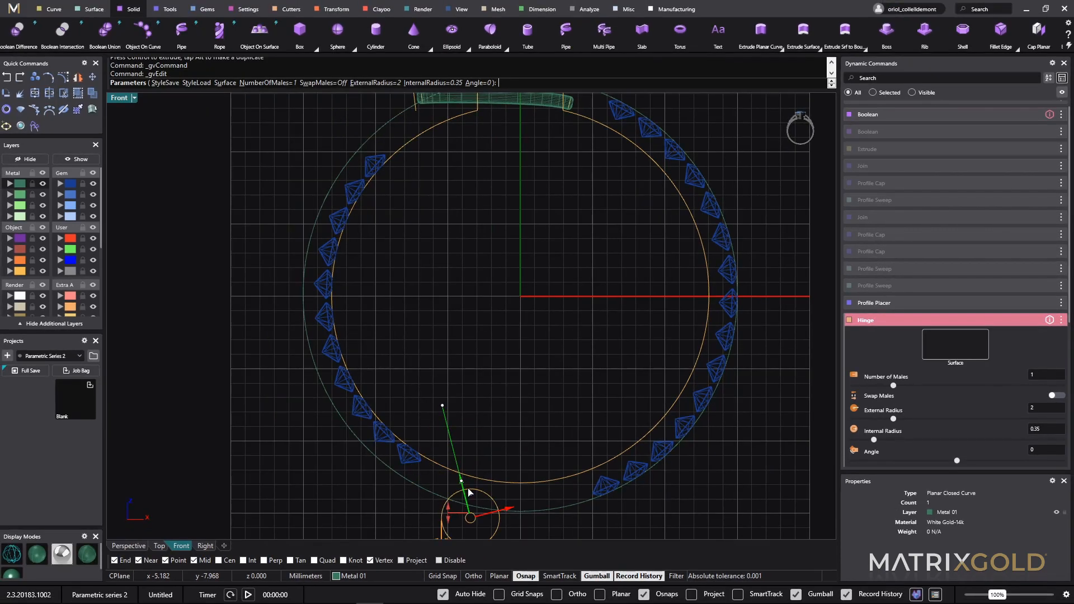
drag(469, 492, 486, 493)
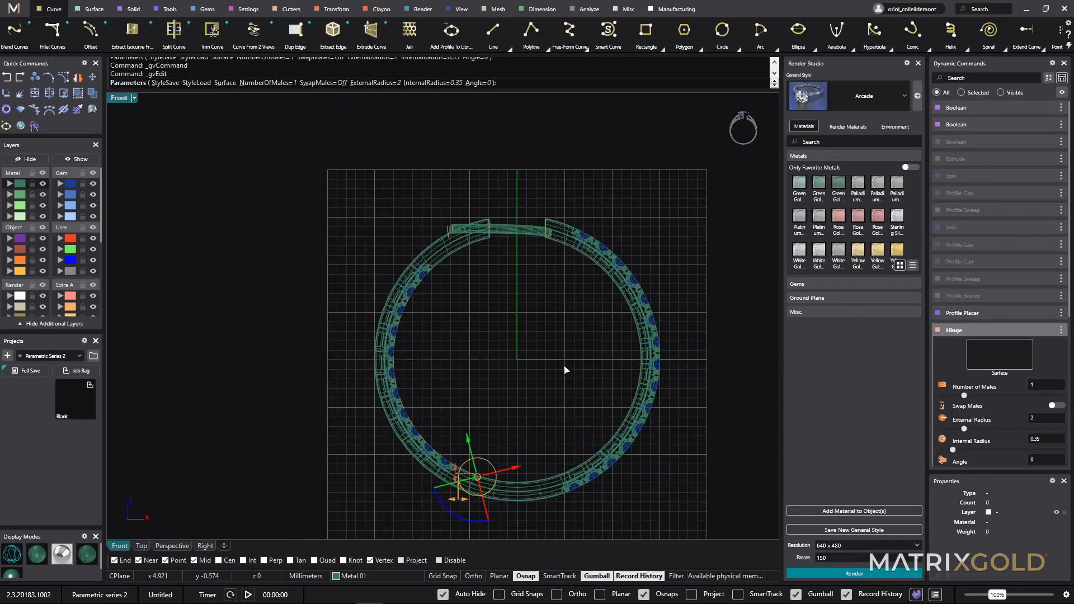
- Shift the hinge along the ring's lower band, closer to the bottom centre between the two rows of gems
scroll(564, 367, up, 5)
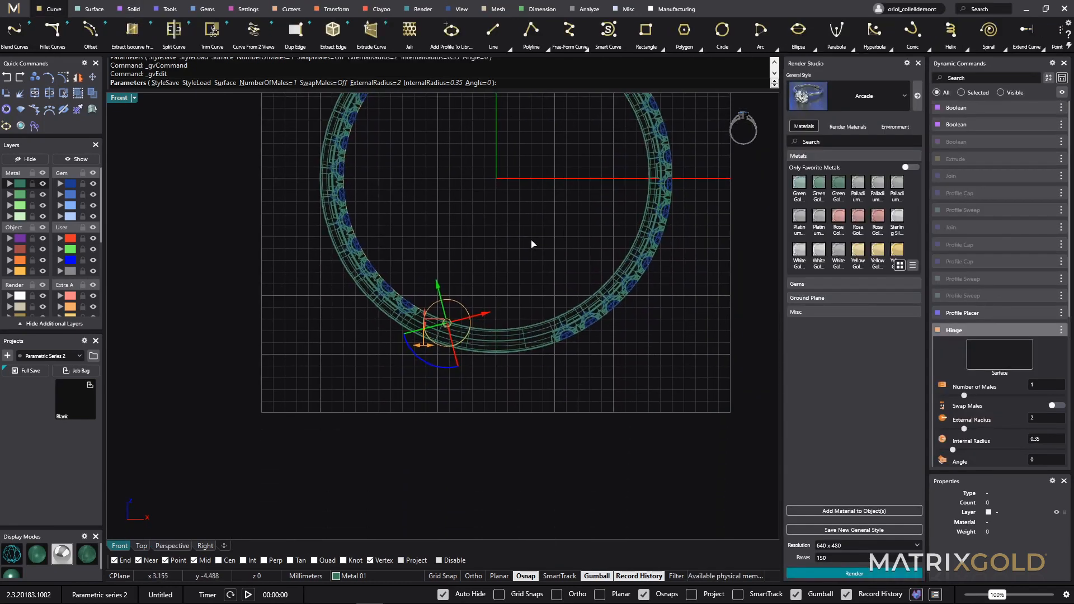
scroll(532, 245, up, 5)
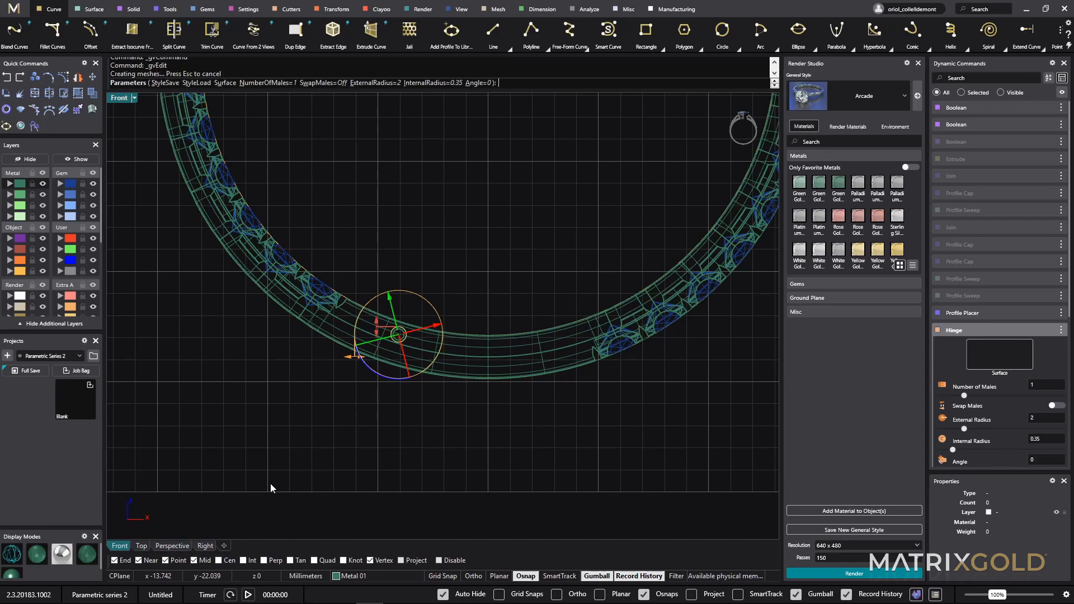
key(ctrl+F4)
right_drag(266, 420, 410, 455)
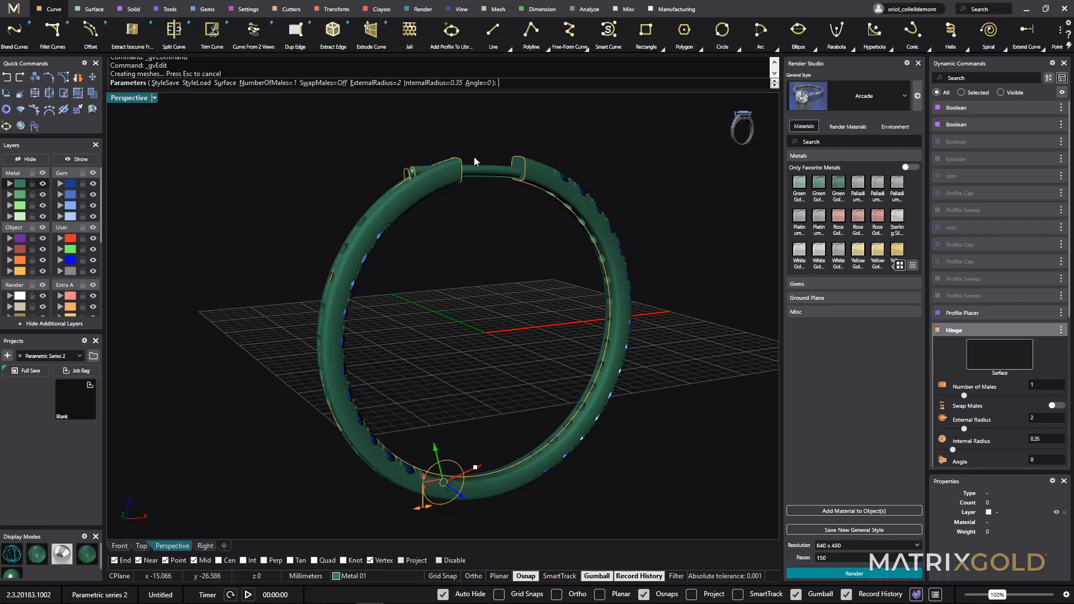
click(416, 175)
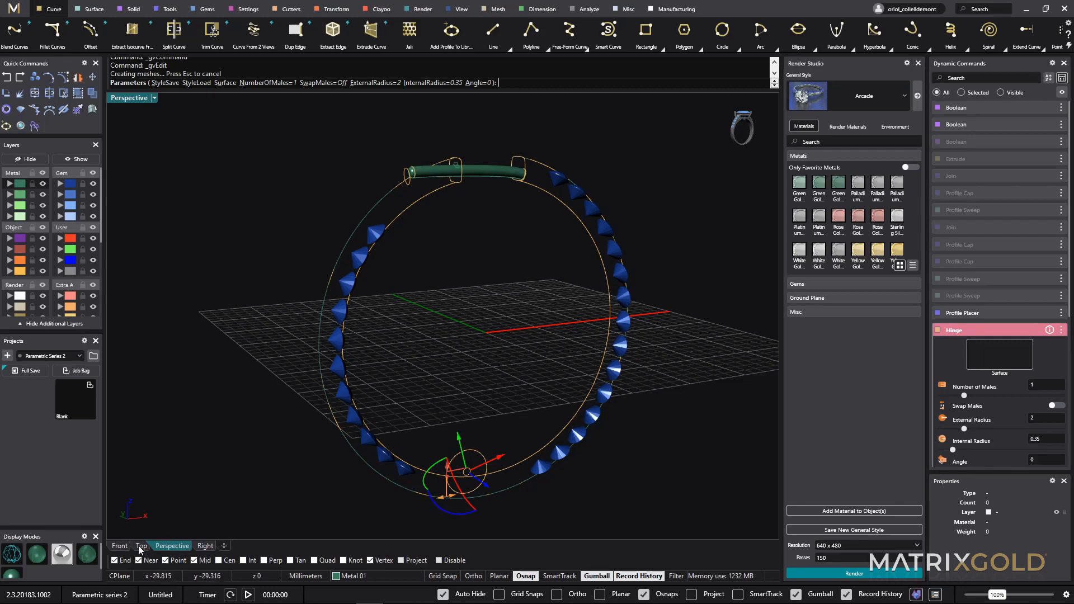
click(119, 546)
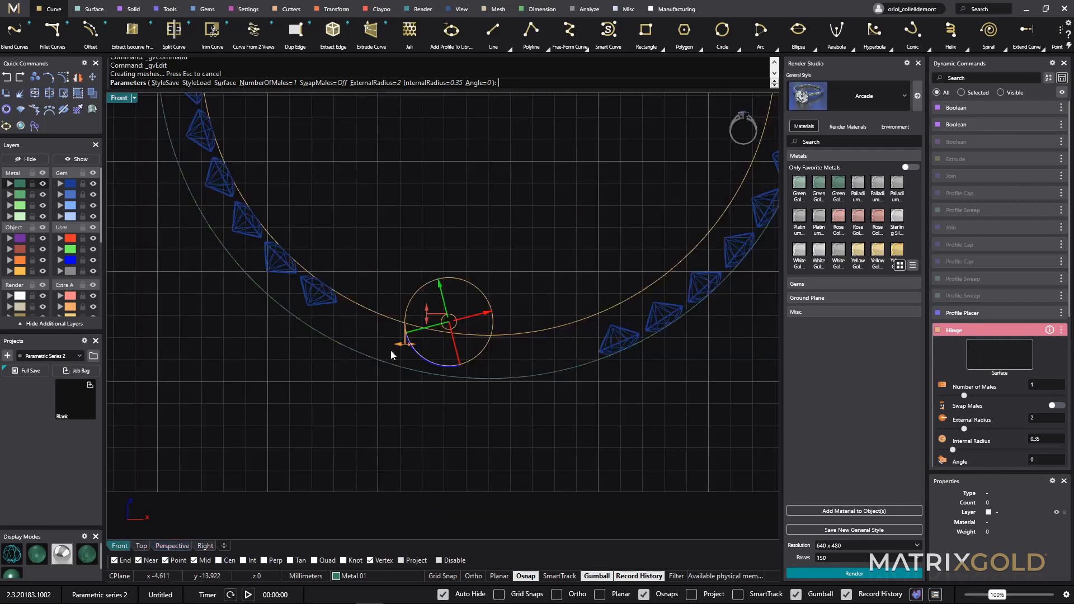
scroll(438, 295, down, 6)
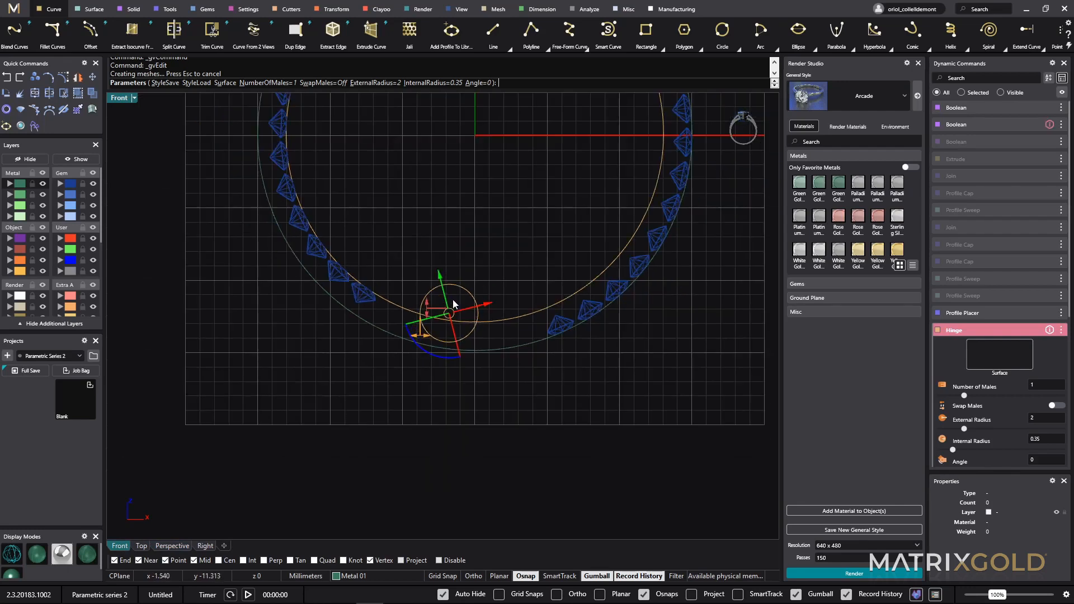
- Centre the hinge pivot between the inner and outer edges of the lower band and finish editing the hinge
scroll(442, 295, up, 5)
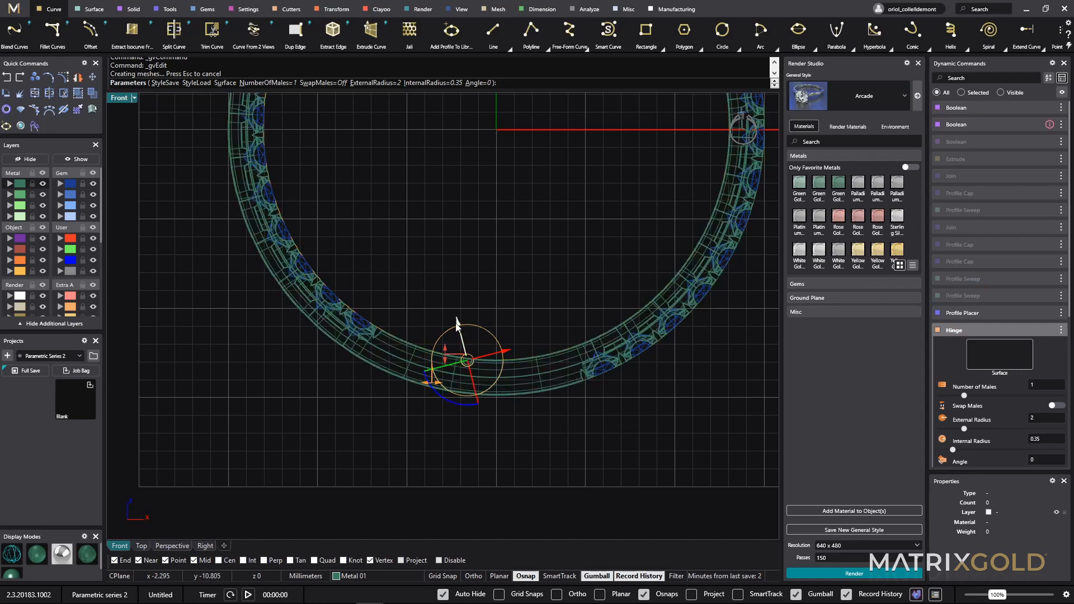
scroll(470, 358, up, 3)
scroll(482, 269, up, 2)
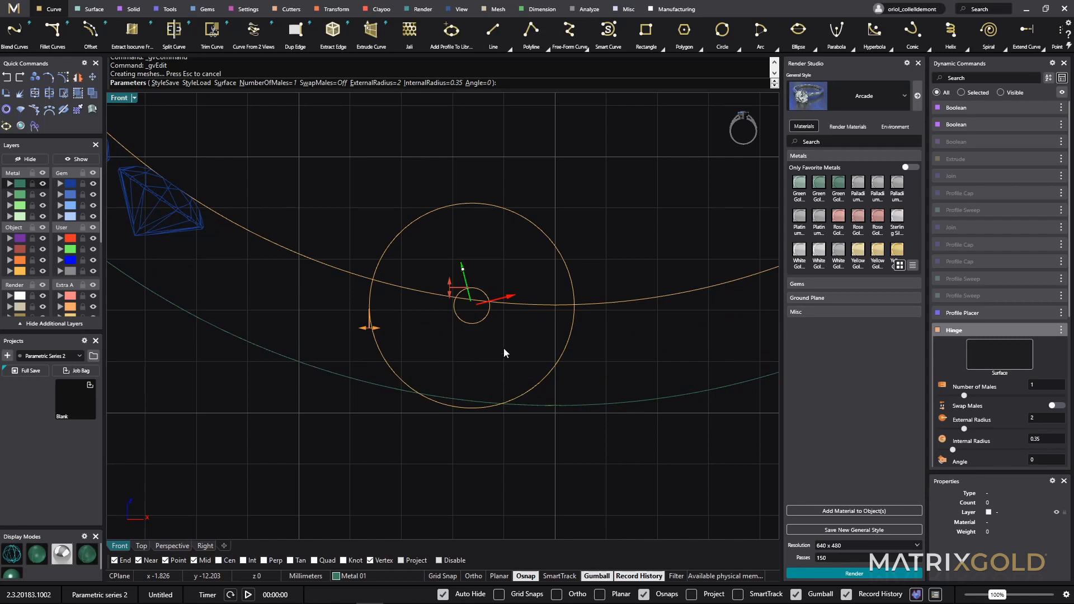
drag(478, 354, 480, 353)
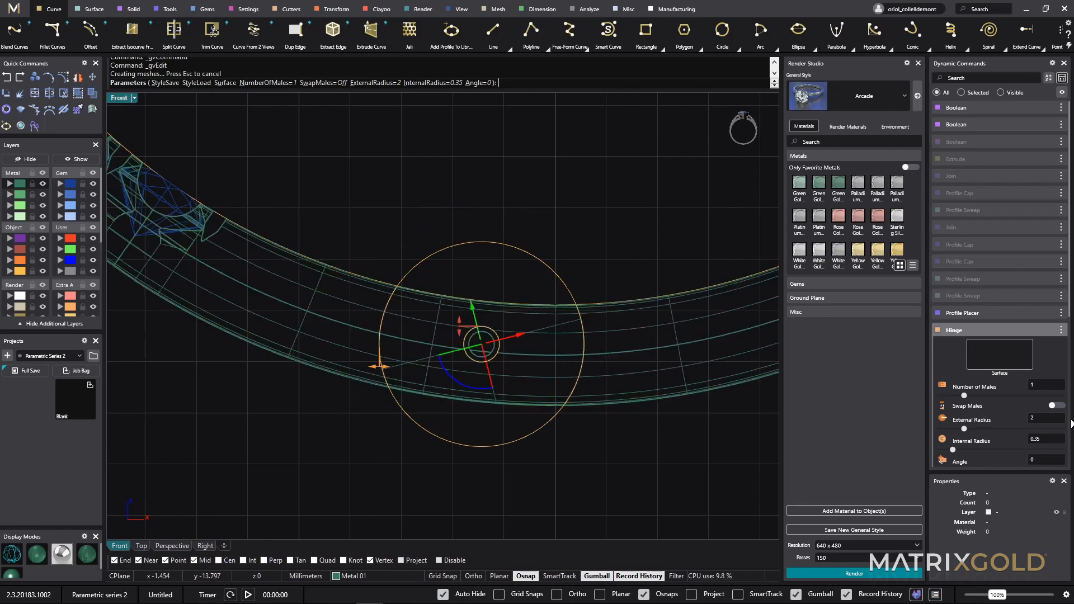
scroll(323, 460, down, 5)
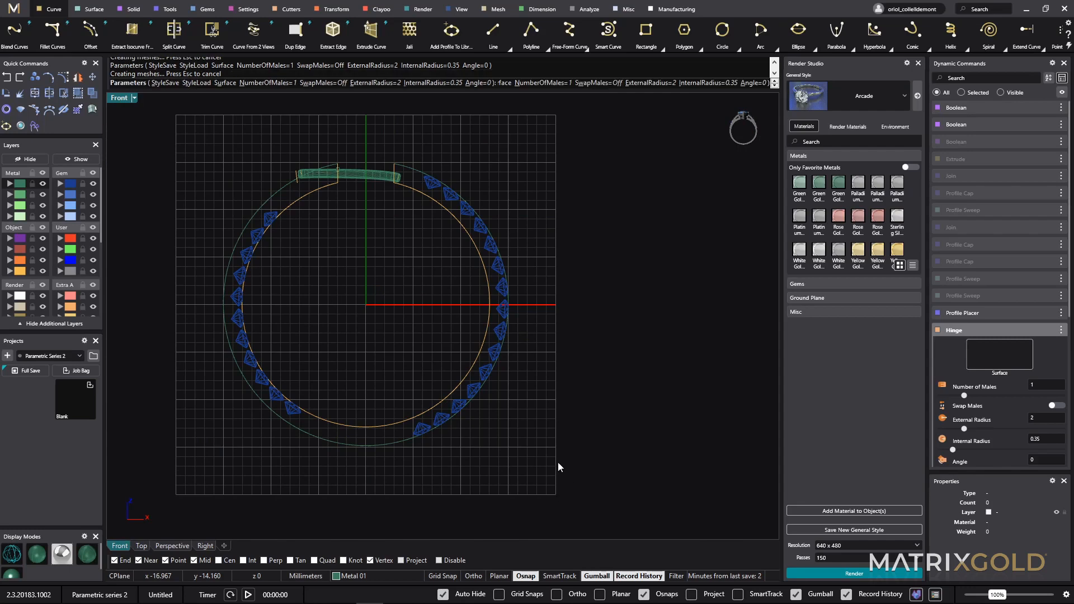
key(Return)
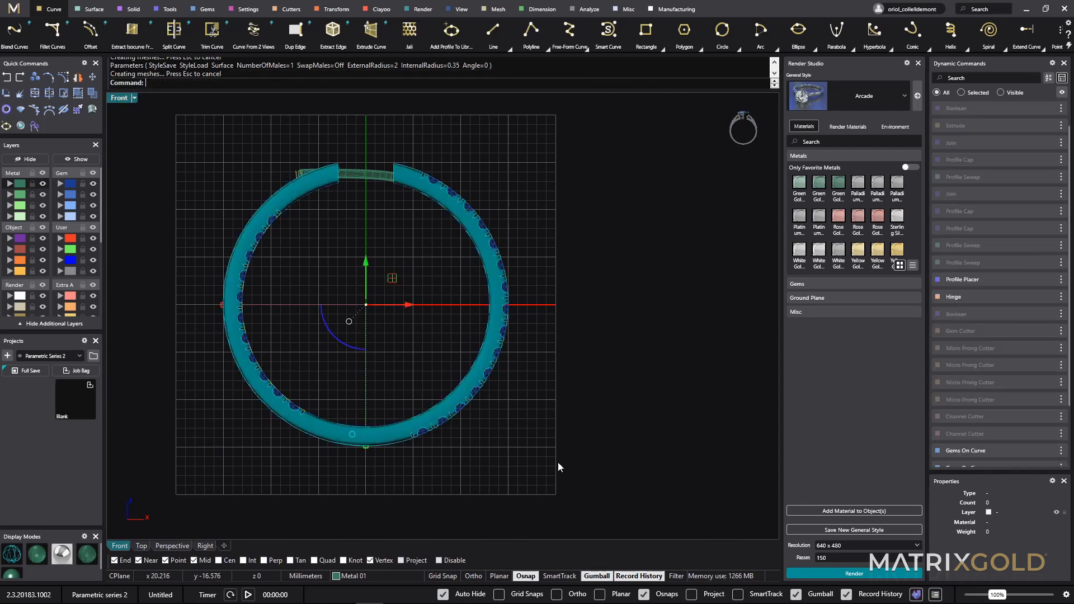
- Inspect the enlarged ring's hinge, clasp and both gem rows from several angles in the perspective view
click(167, 544)
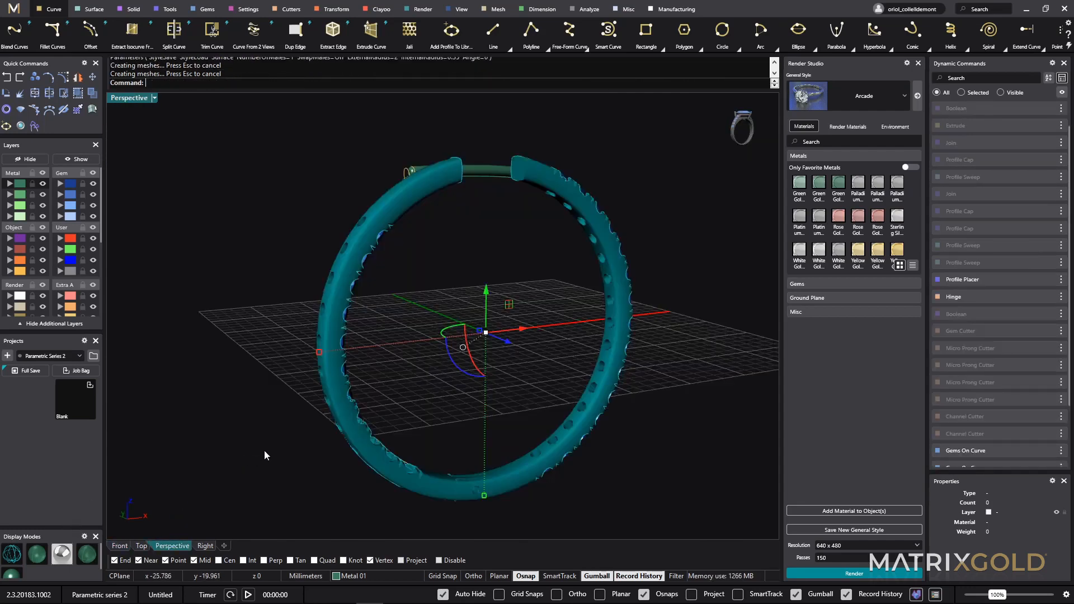
right_drag(404, 459, 319, 407)
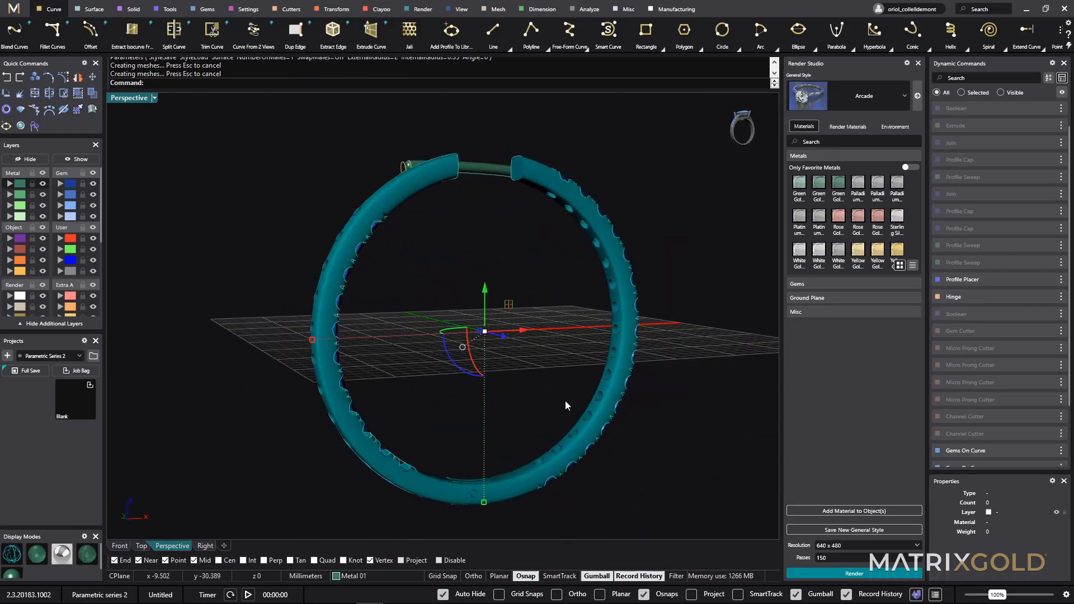
mouse_move(565, 405)
right_down()
mouse_move(635, 422)
mouse_move(360, 464)
mouse_move(701, 447)
mouse_move(669, 429)
mouse_move(683, 439)
mouse_move(616, 424)
mouse_move(656, 407)
mouse_move(666, 372)
right_up()
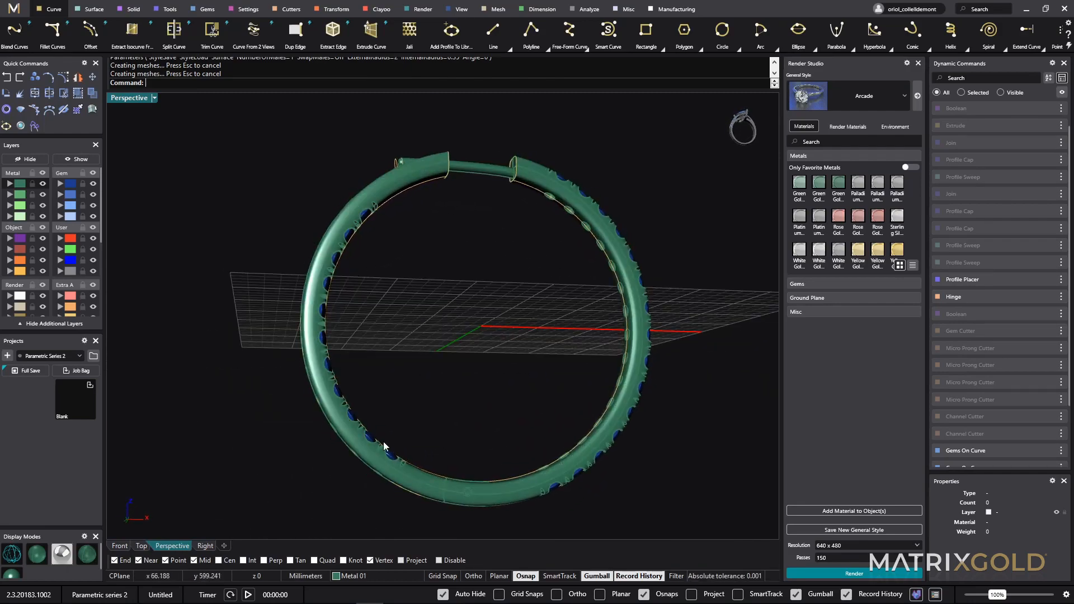
right_drag(683, 434, 349, 312)
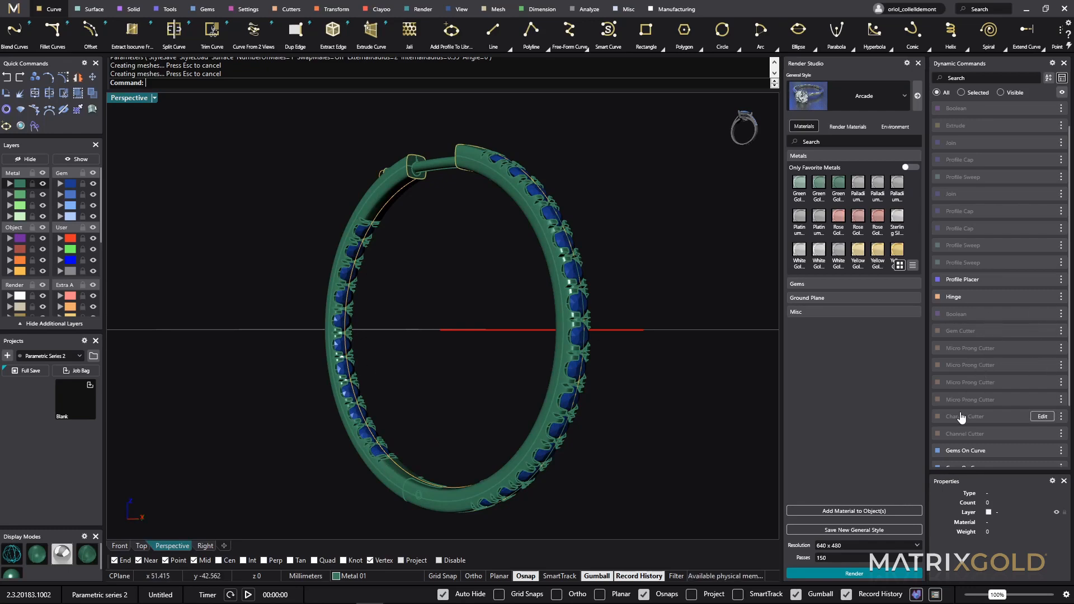
right_drag(425, 448, 426, 483)
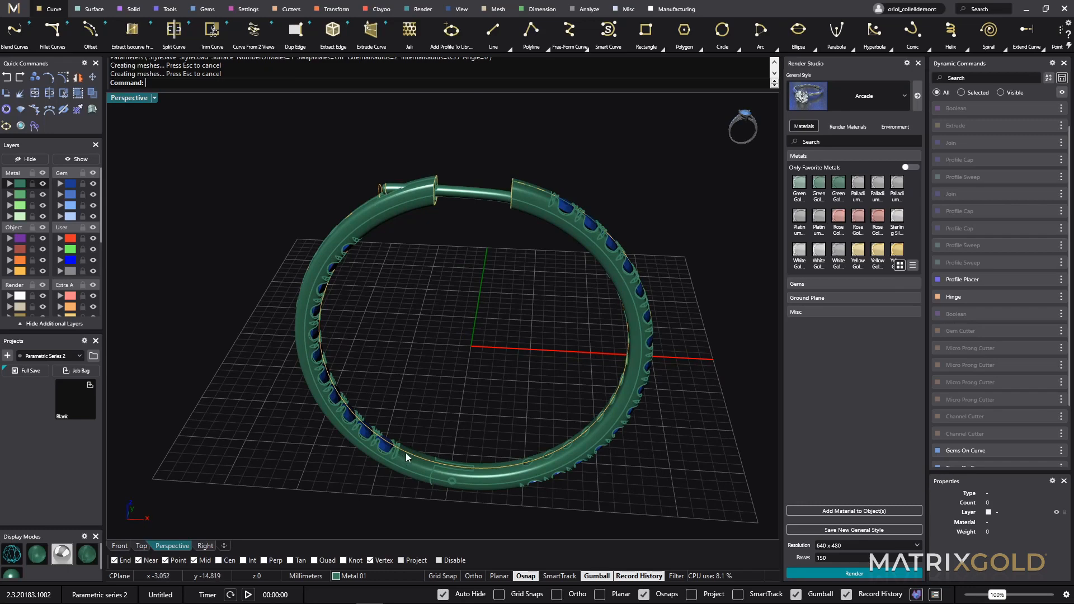
right_drag(420, 434, 389, 324)
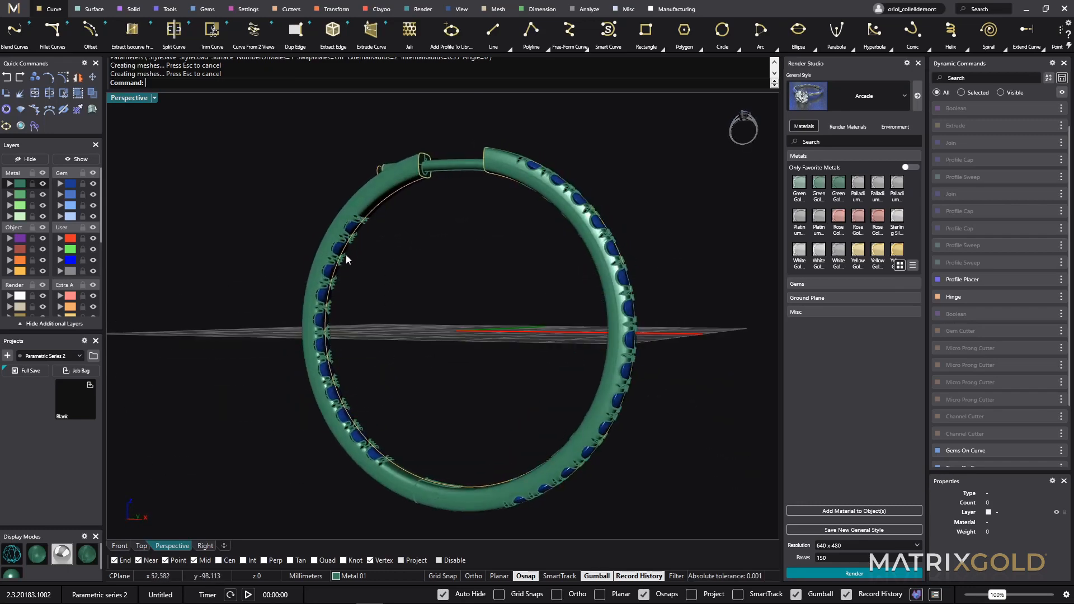
- Reopen Gems On Curve for the inner gem row and set its start position to 0.071, closer to the clasp
click(331, 273)
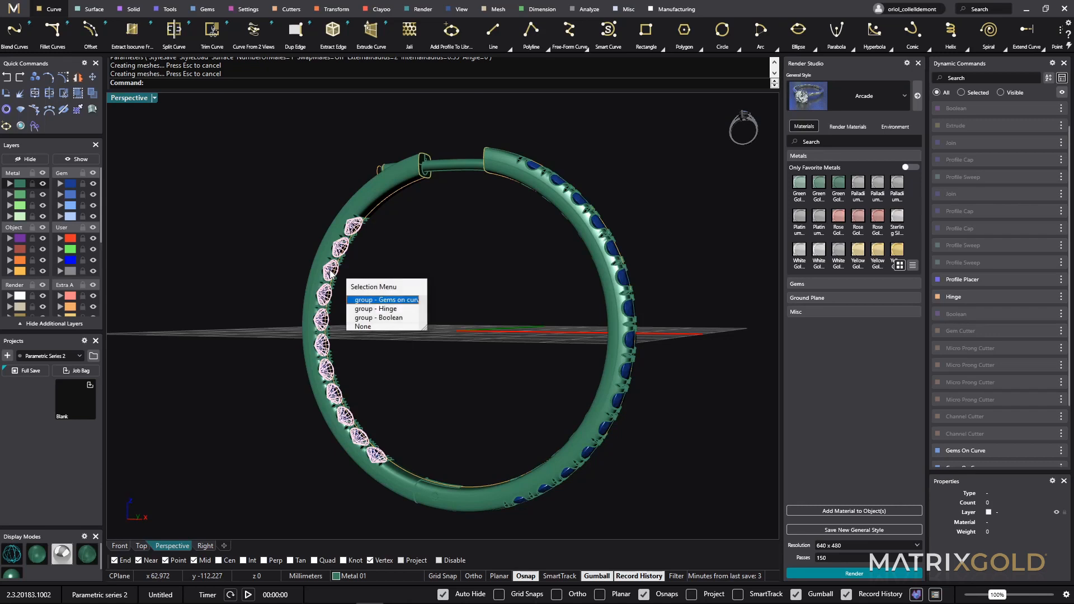
click(368, 301)
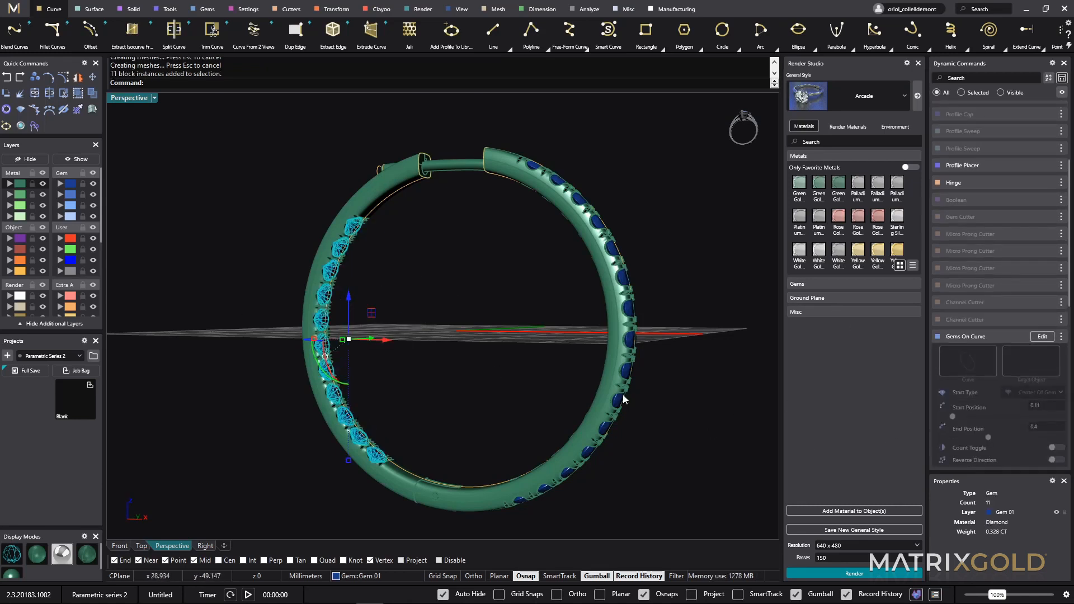
scroll(1055, 364, down, 1)
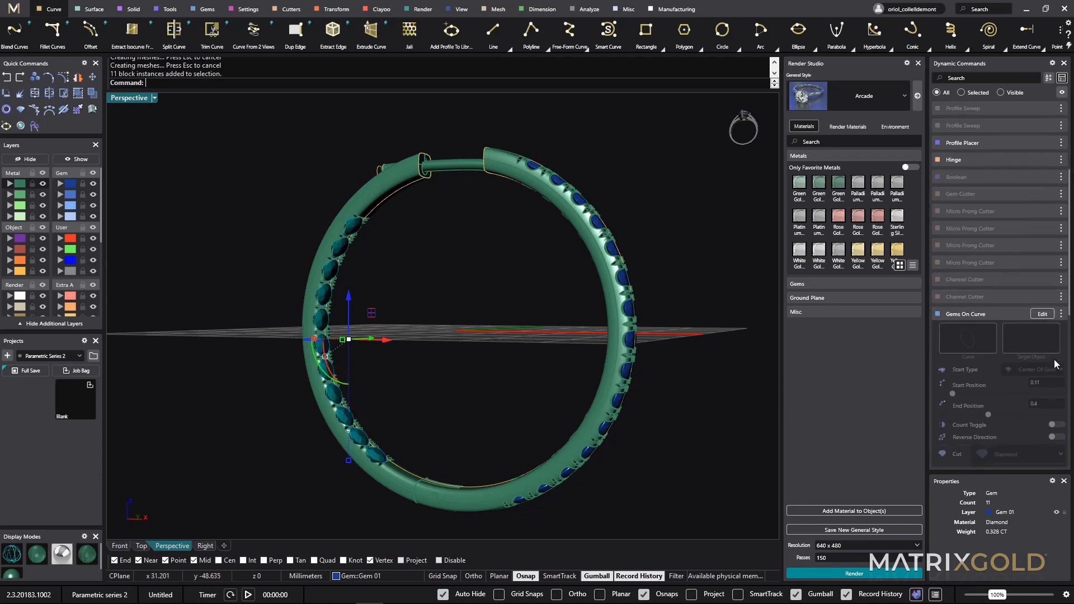
scroll(1055, 363, down, 1)
click(1038, 294)
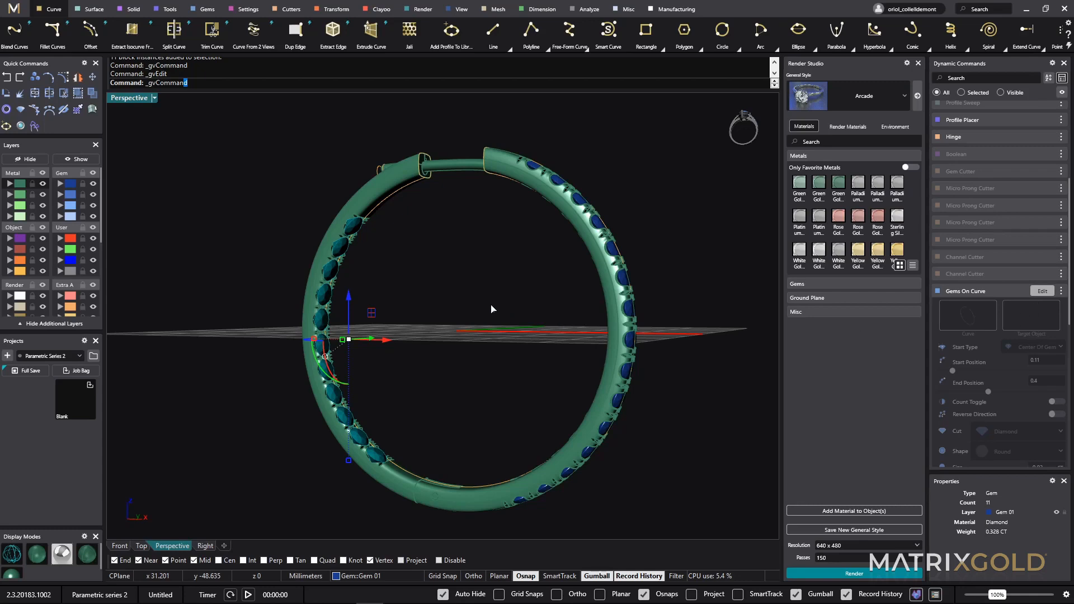
scroll(371, 239, up, 5)
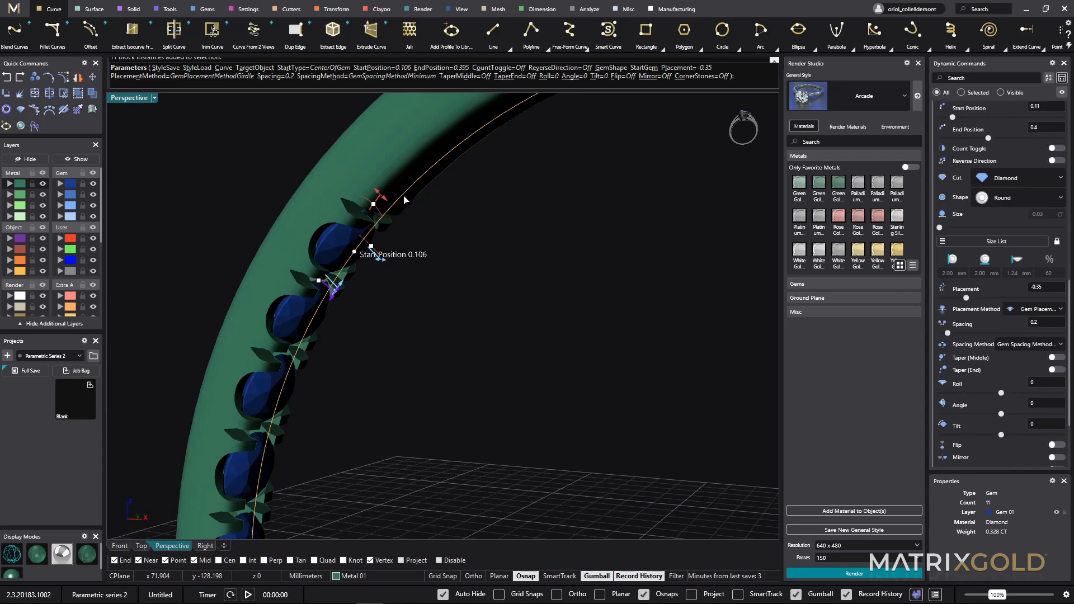
drag(404, 199, 439, 174)
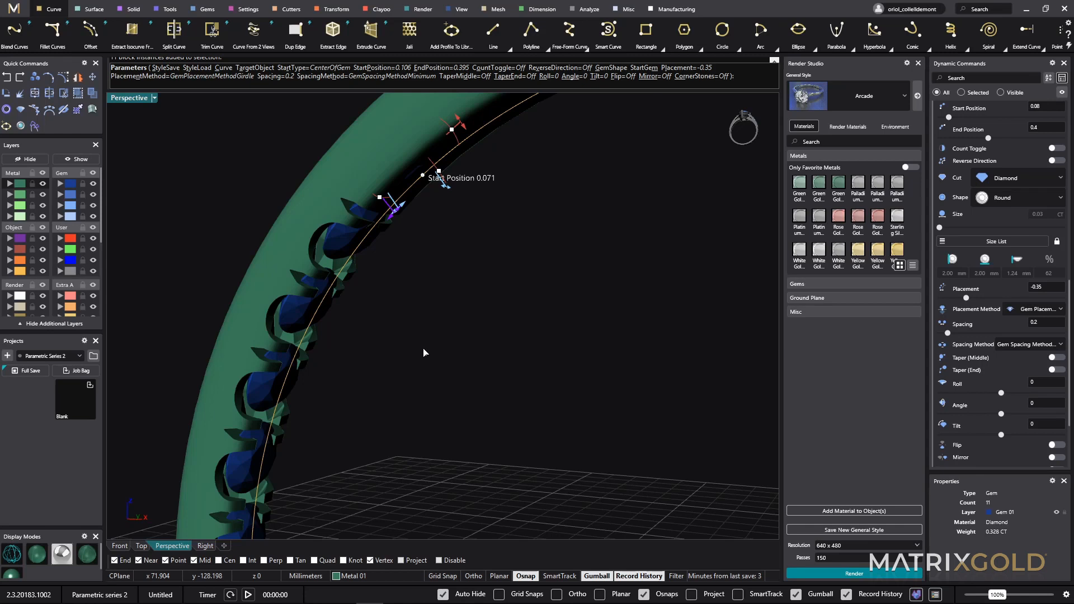
drag(423, 352, 423, 352)
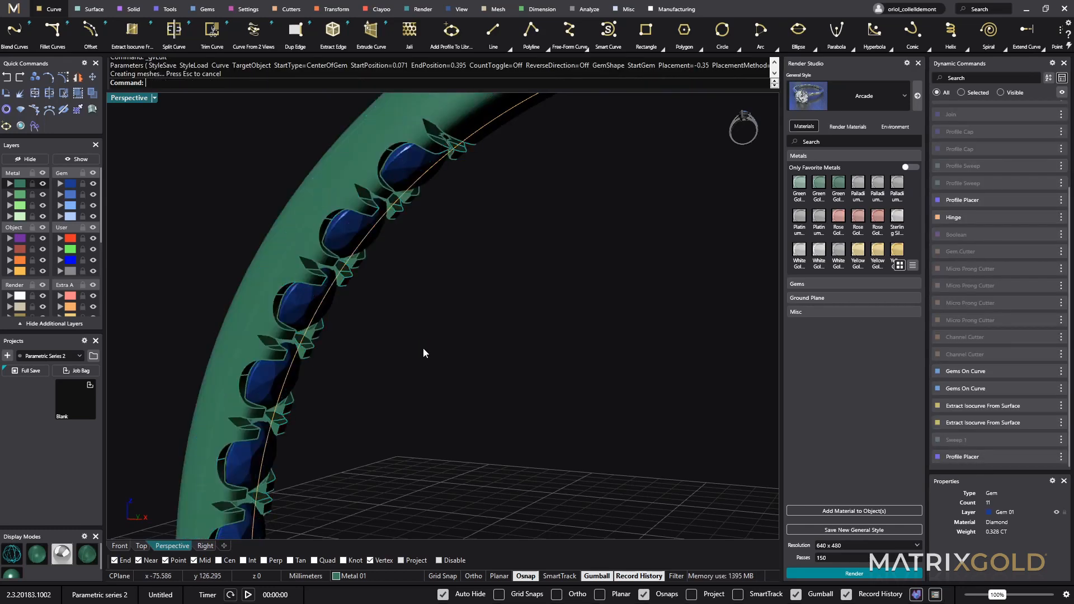
- Examine the rebuilt ring from several angles, checking the gem rows, clasp opening and cutter holes
mouse_move(1009, 307)
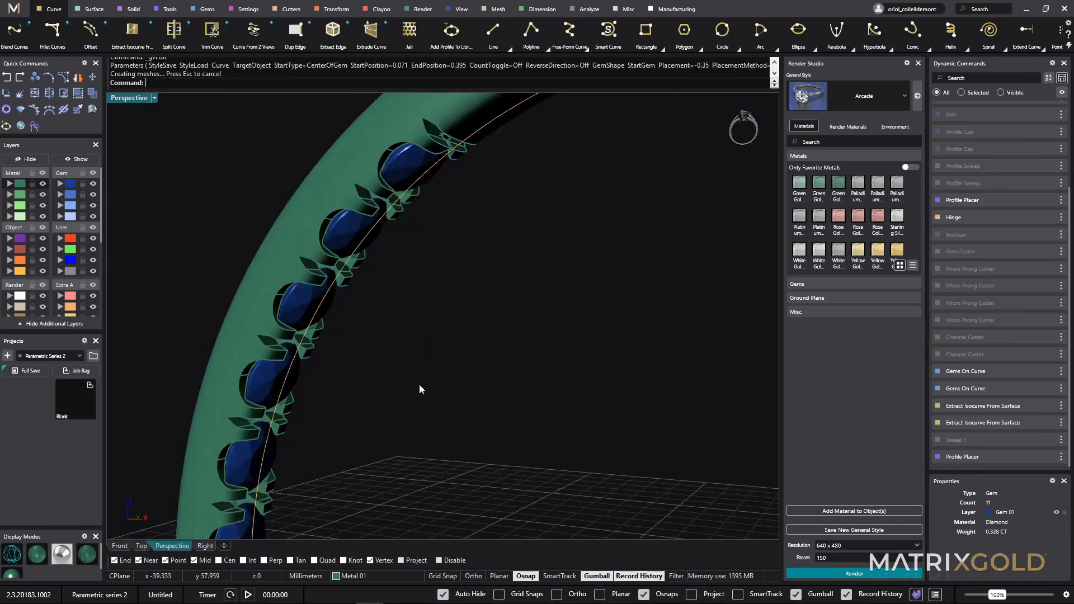
scroll(492, 396, down, 5)
right_drag(573, 457, 463, 240)
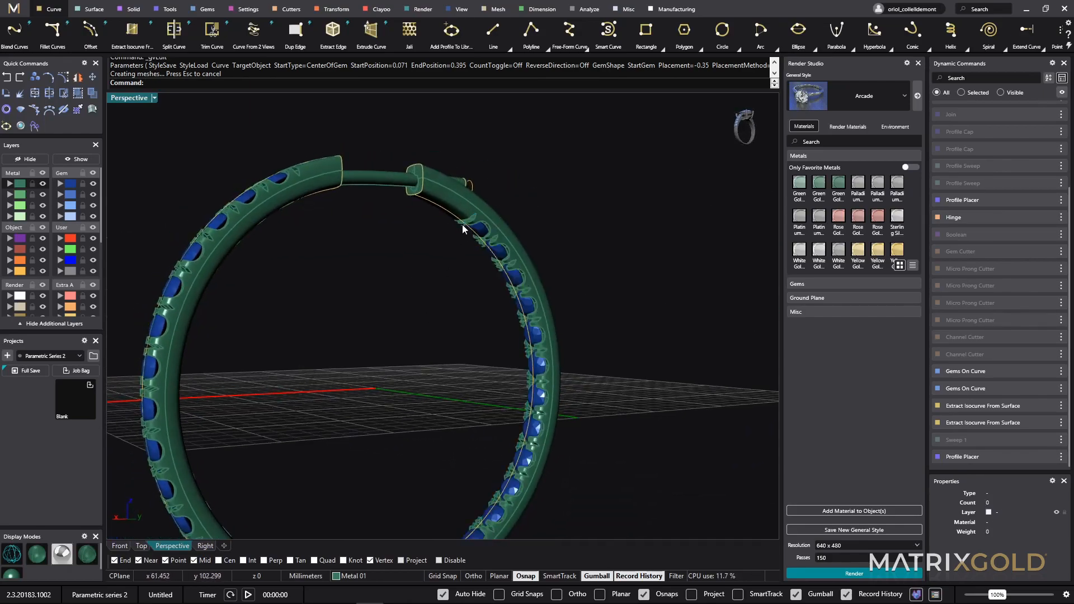
right_drag(444, 412, 557, 411)
right_drag(421, 333, 490, 302)
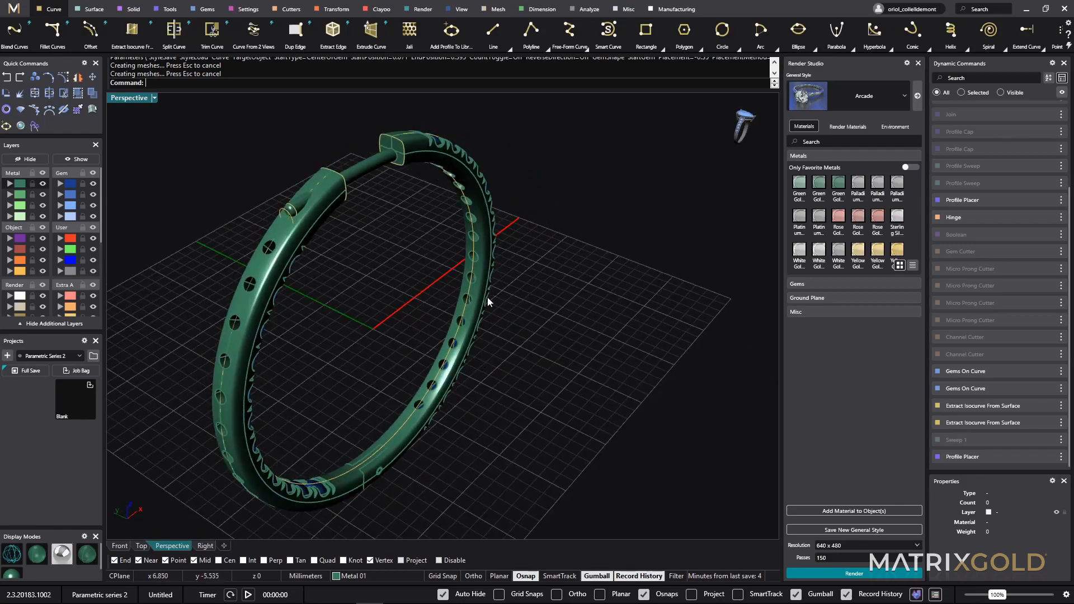
right_drag(398, 243, 381, 263)
mouse_move(440, 282)
right_down()
mouse_move(316, 246)
mouse_move(445, 309)
mouse_move(439, 284)
right_up()
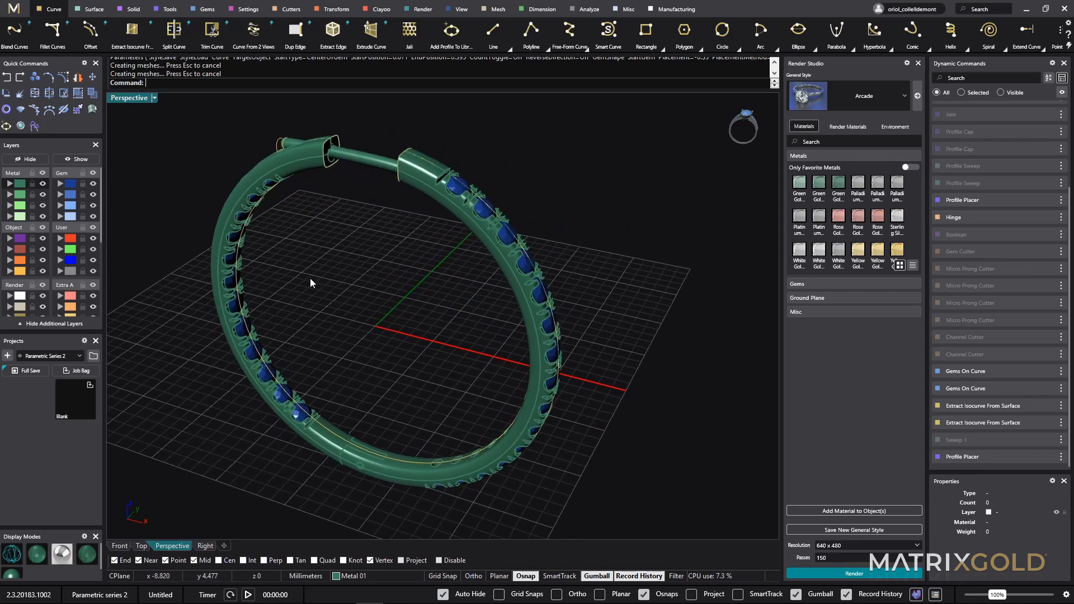
right_drag(505, 320, 375, 335)
- Select the metal body near the clasp and hide the output of its Hinge command
scroll(381, 177, up, 5)
scroll(362, 136, up, 2)
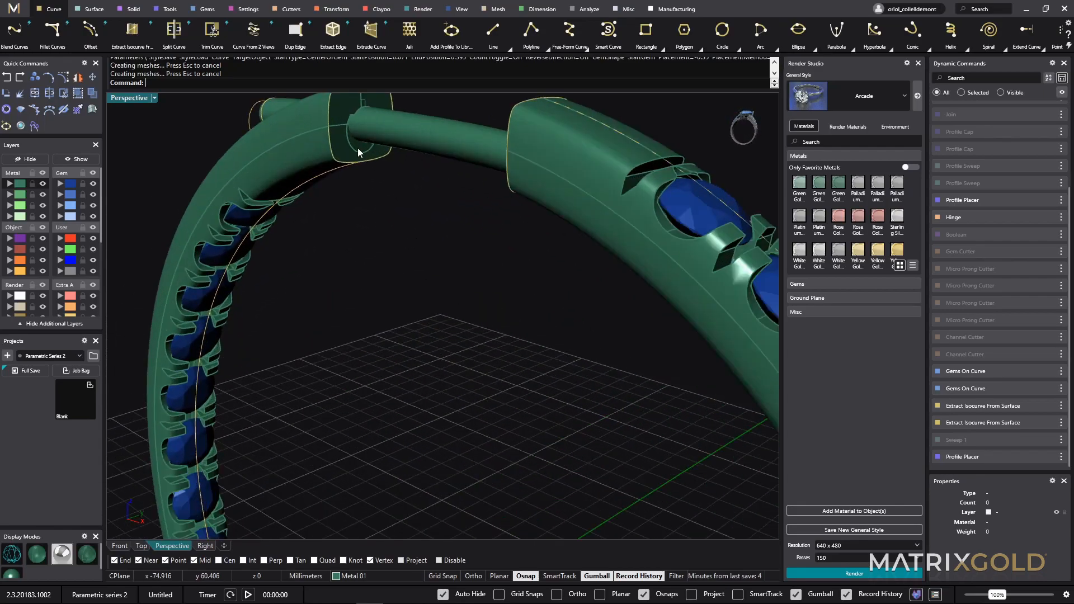
click(357, 146)
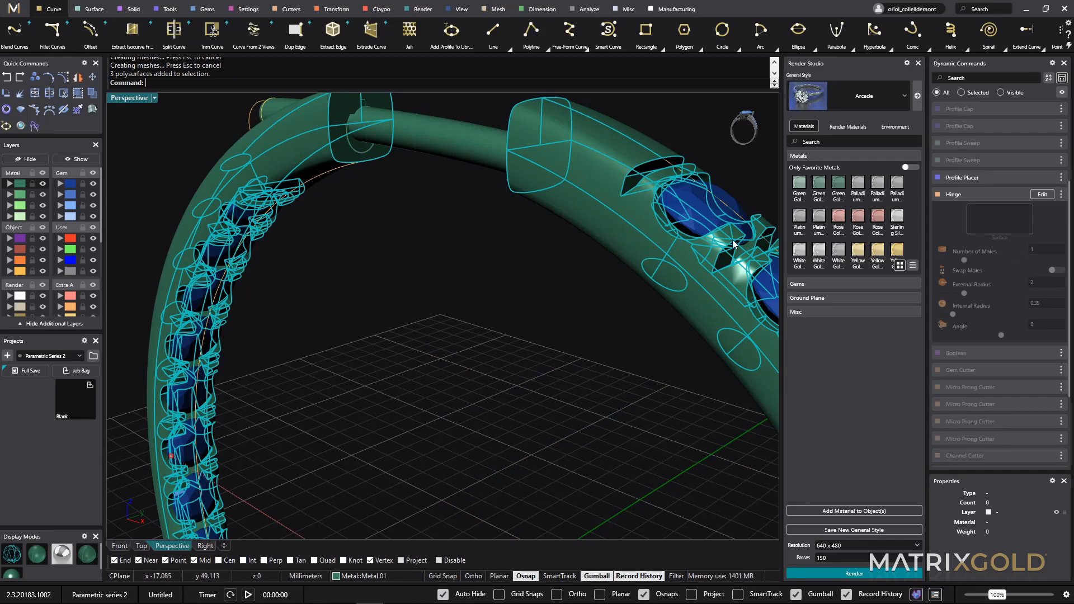
click(1060, 195)
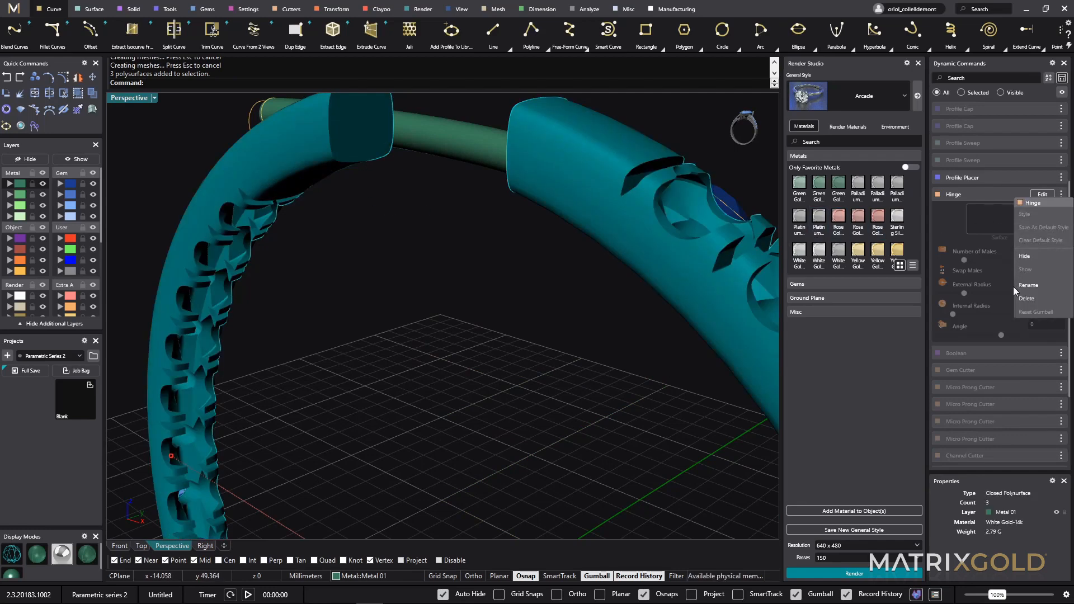
click(1039, 257)
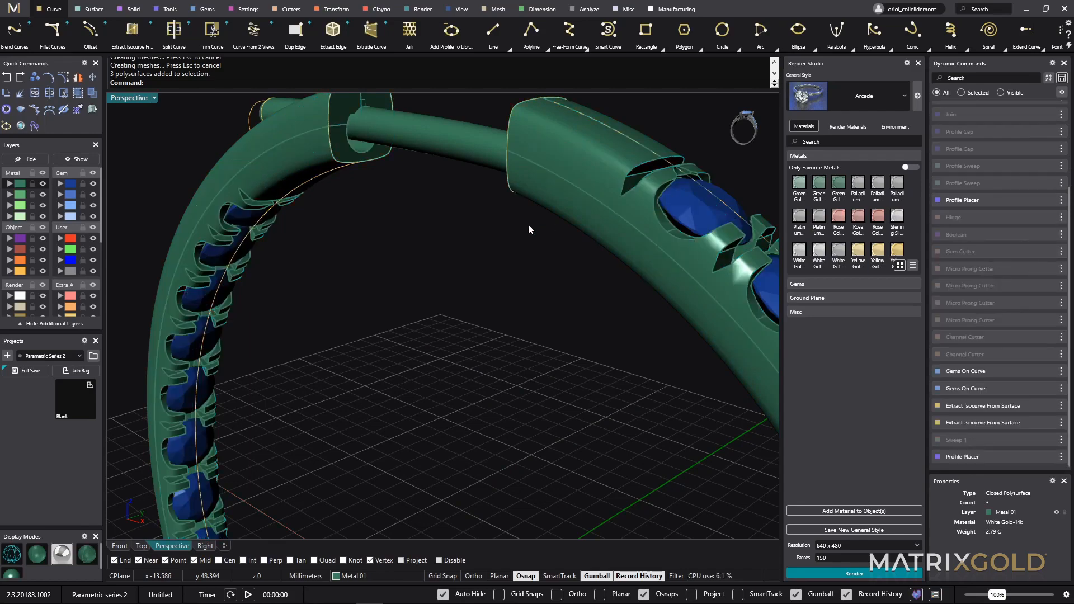
right_drag(579, 267, 445, 326)
scroll(336, 288, down, 3)
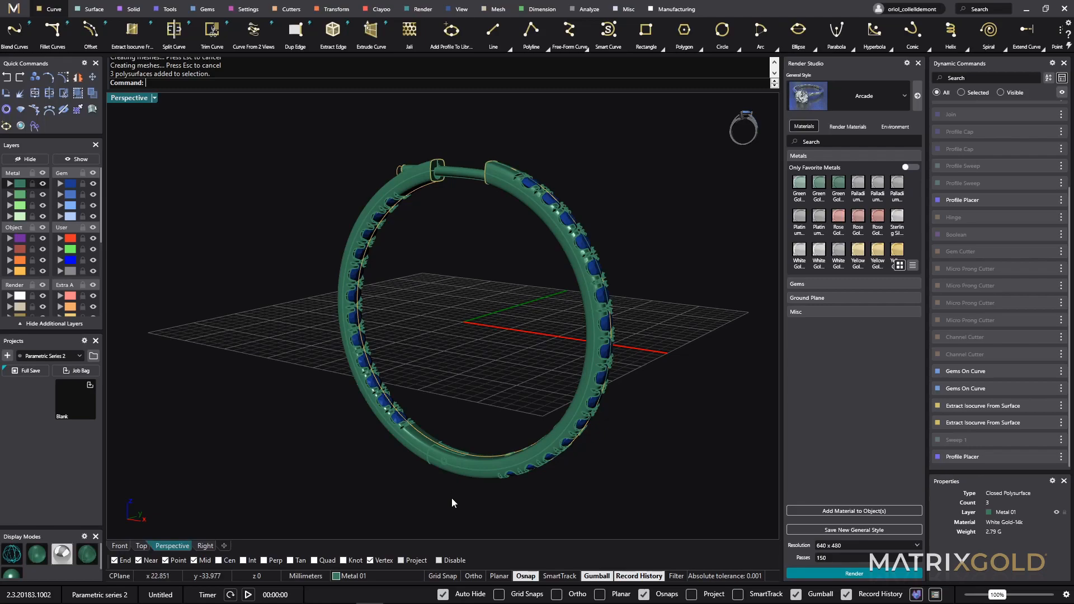
right_drag(451, 498, 533, 481)
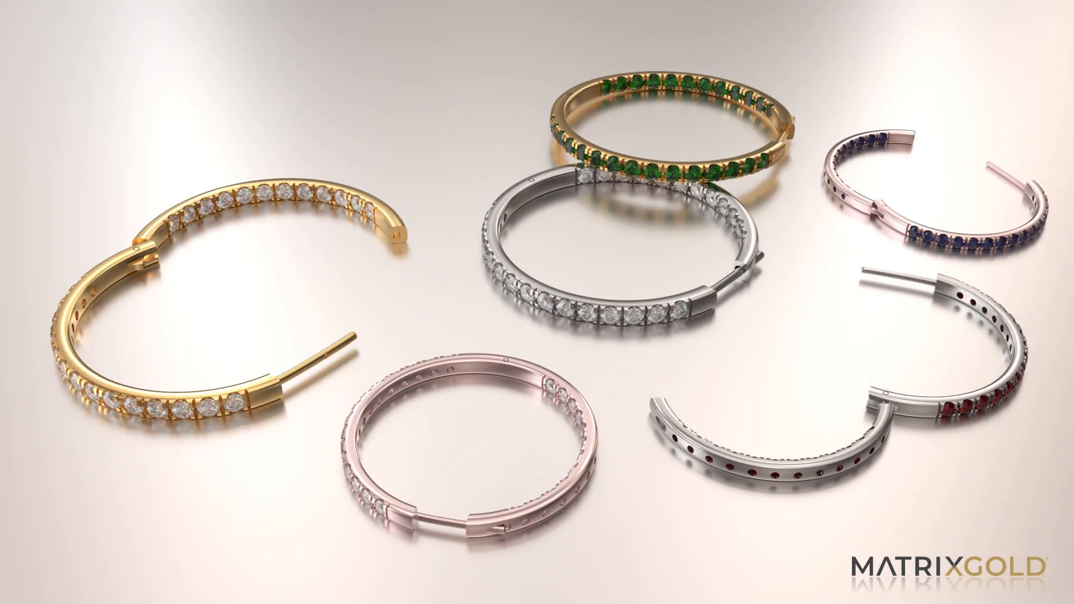